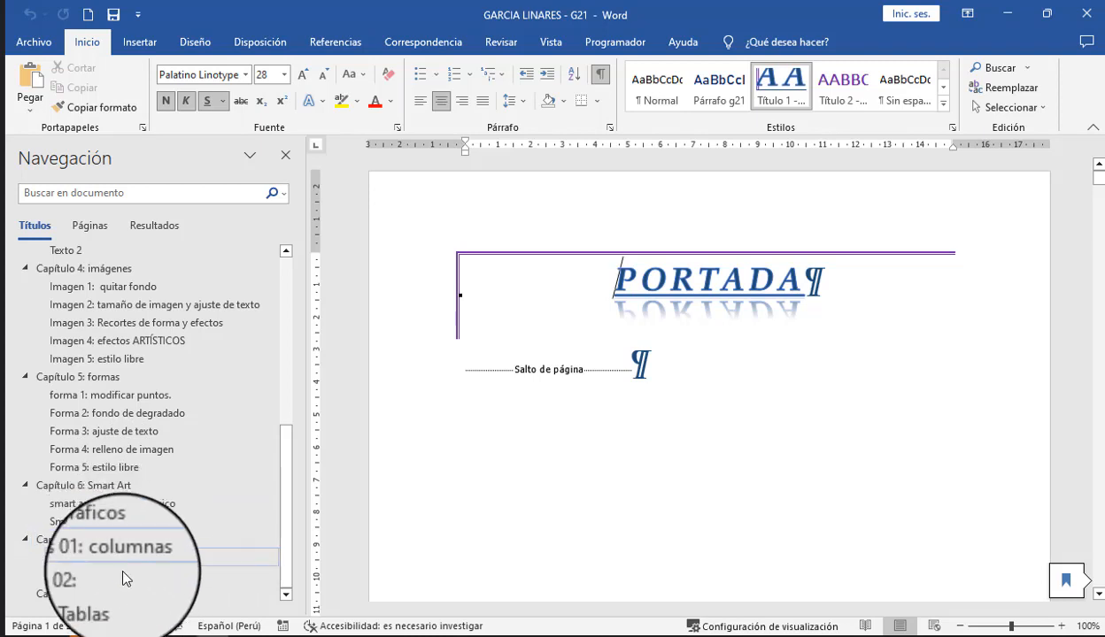
Go to the "Capítulo 8: Tablas" heading in the document
{"action": "left_click", "coordinate": [93, 595]}
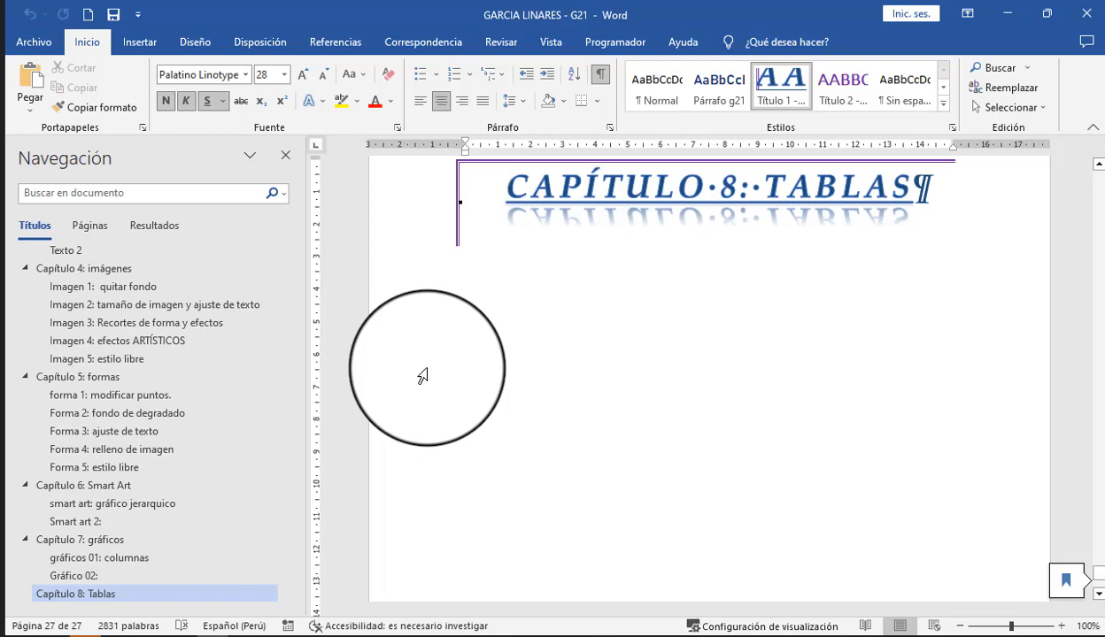
{"action": "left_click", "coordinate": [123, 593]}
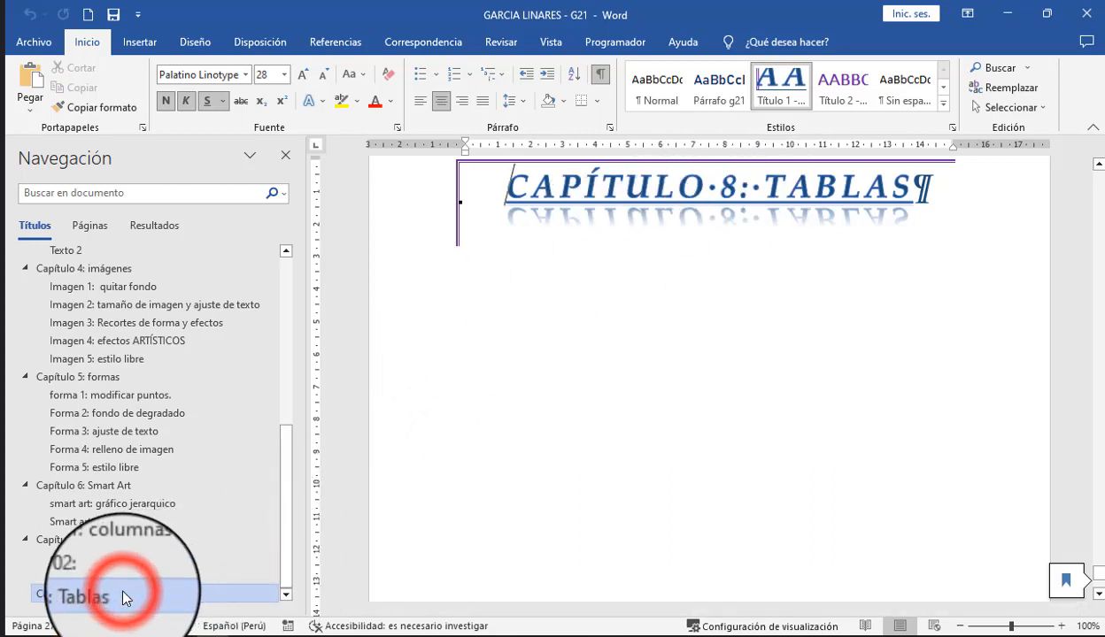
{"action": "left_click", "coordinate": [123, 593]}
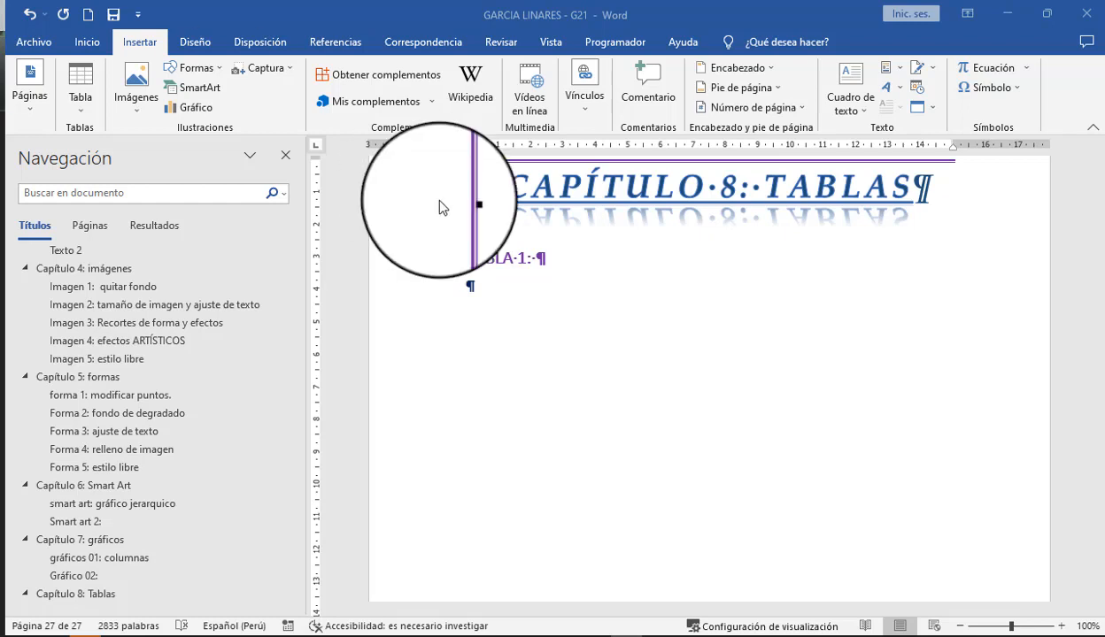
Insert a table of 10 columns by 8 rows on the empty line below the "TABLA 1:" heading
{"action": "left_click", "coordinate": [508, 294]}
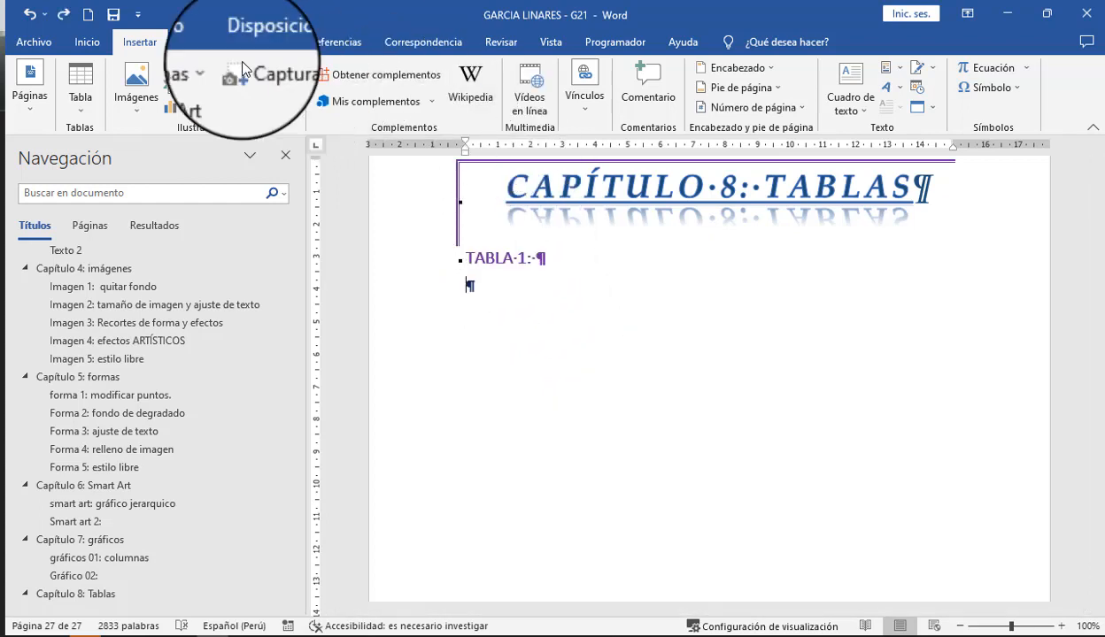
{"action": "left_click", "coordinate": [141, 56]}
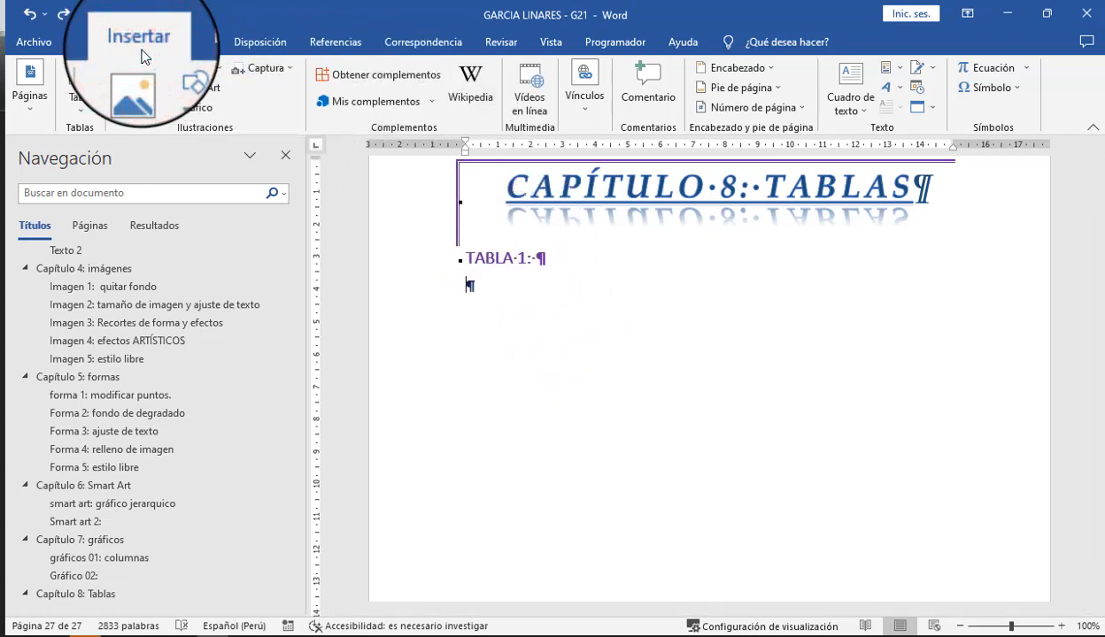
{"action": "left_click", "coordinate": [148, 100]}
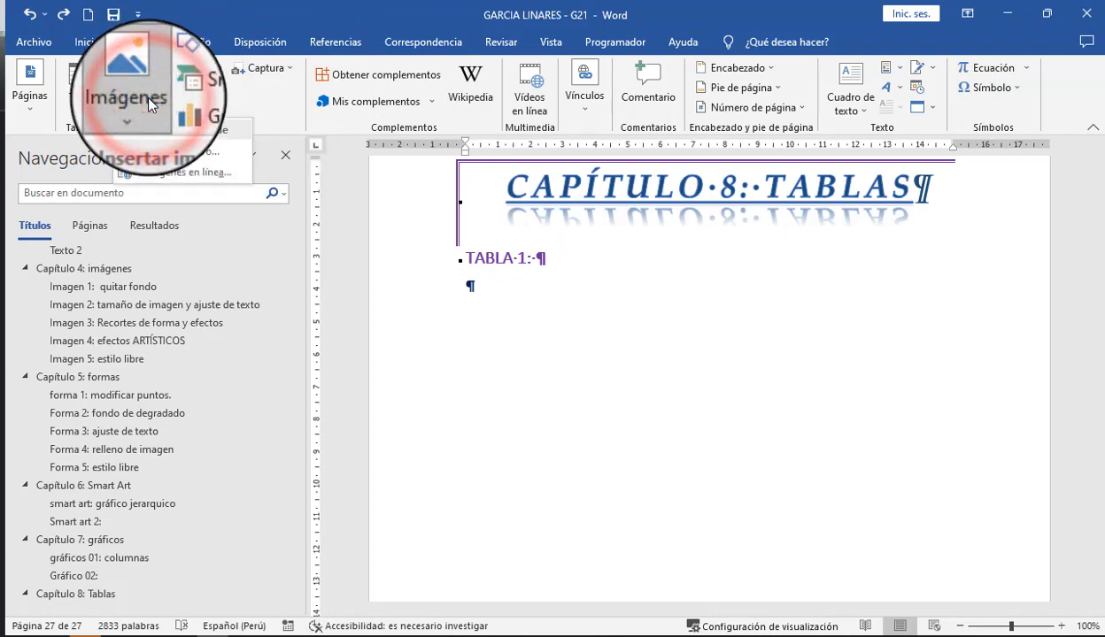
{"action": "left_click", "coordinate": [46, 114]}
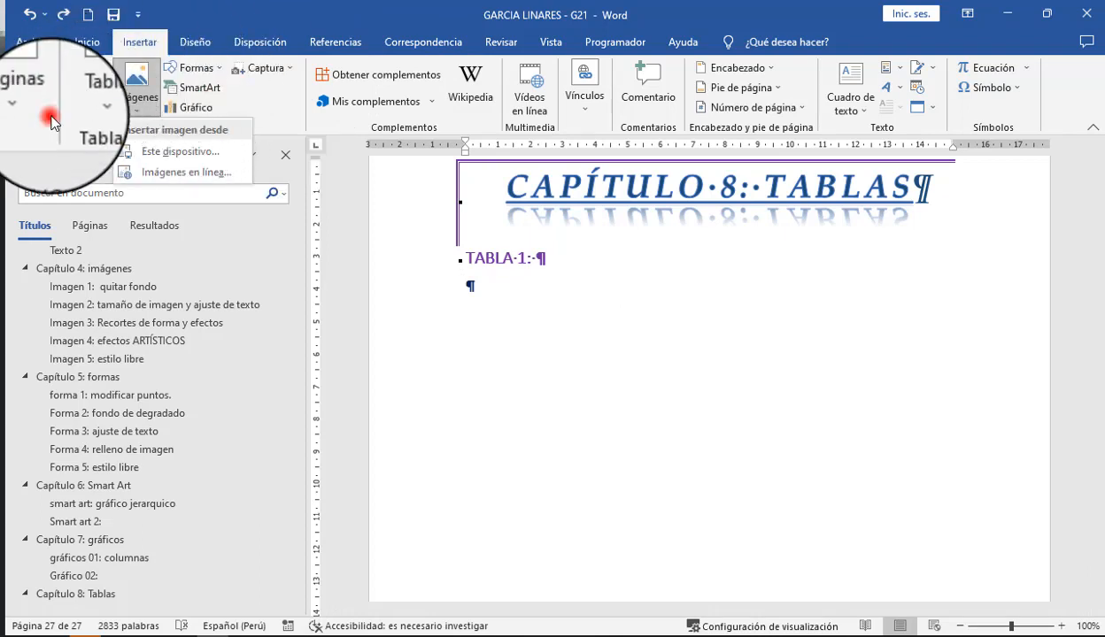
{"action": "left_click", "coordinate": [88, 105]}
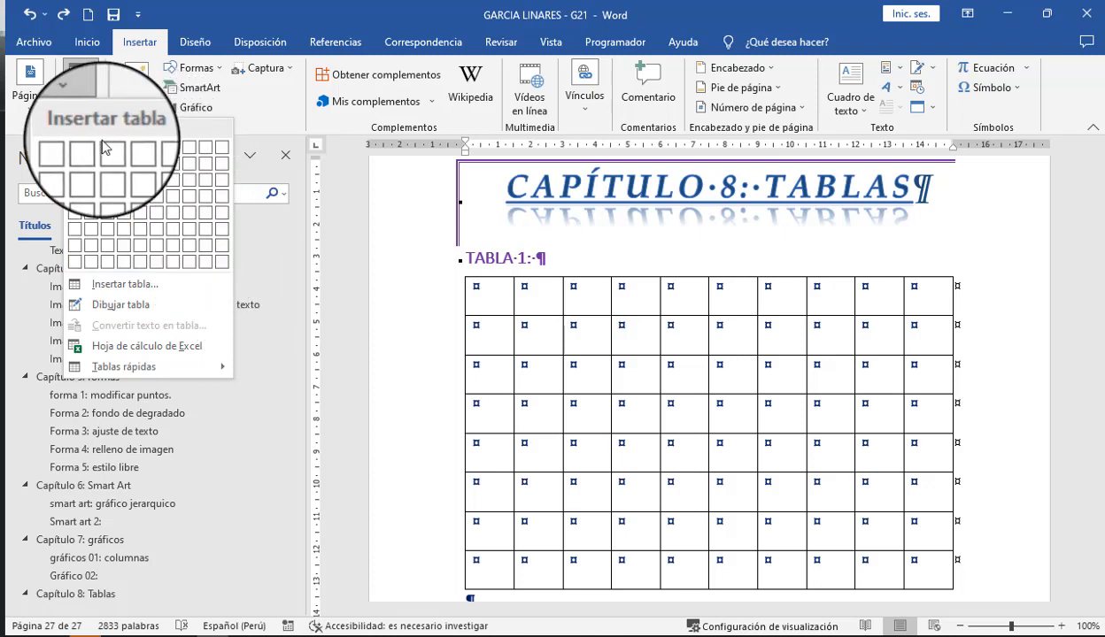
{"action": "left_click", "coordinate": [223, 261]}
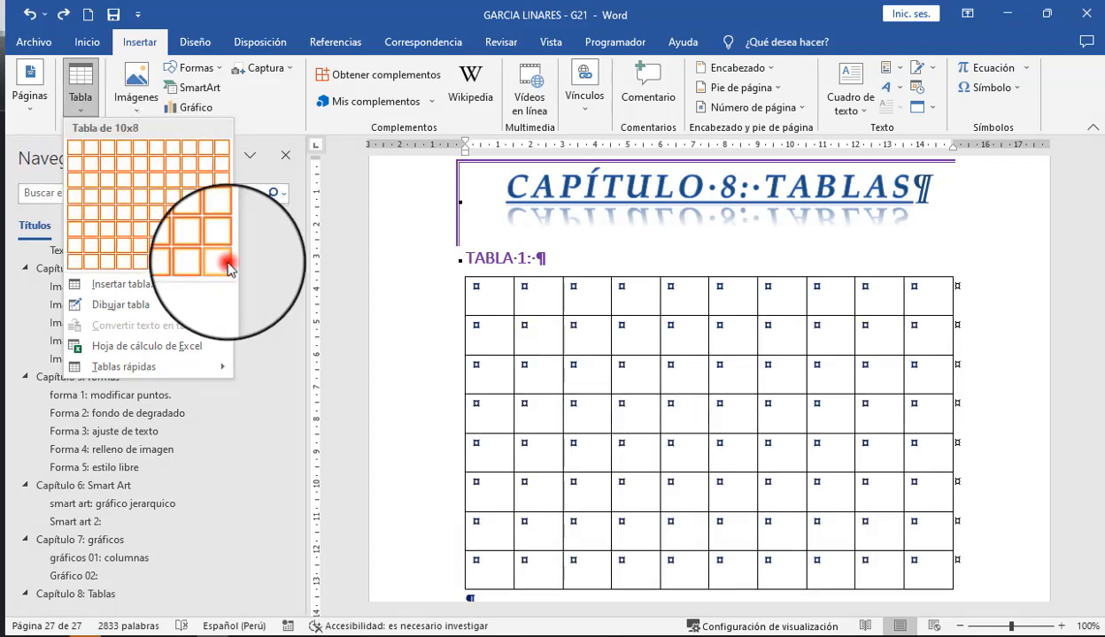
Number the cells of the table's first row from 1 to 10
{"action": "left_click", "coordinate": [488, 301]}
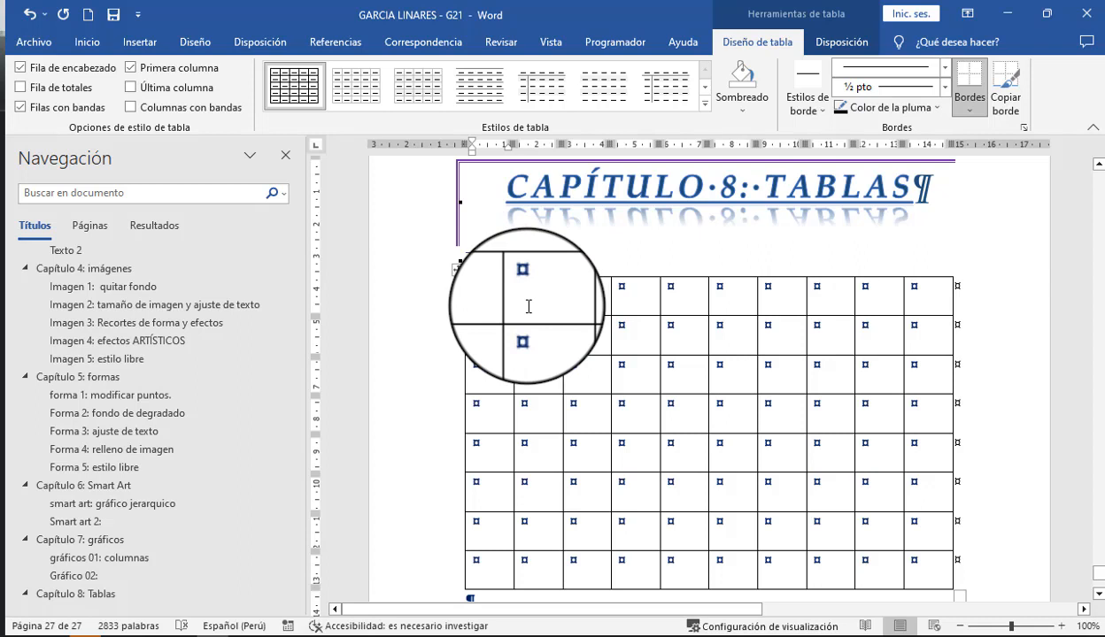
{"action": "key", "text": "Tab"}
{"action": "type", "text": "2"}
{"action": "key", "text": "Tab"}
{"action": "type", "text": "3"}
{"action": "key", "text": "Tab"}
{"action": "type", "text": "4"}
{"action": "key", "text": "Tab"}
{"action": "type", "text": "5"}
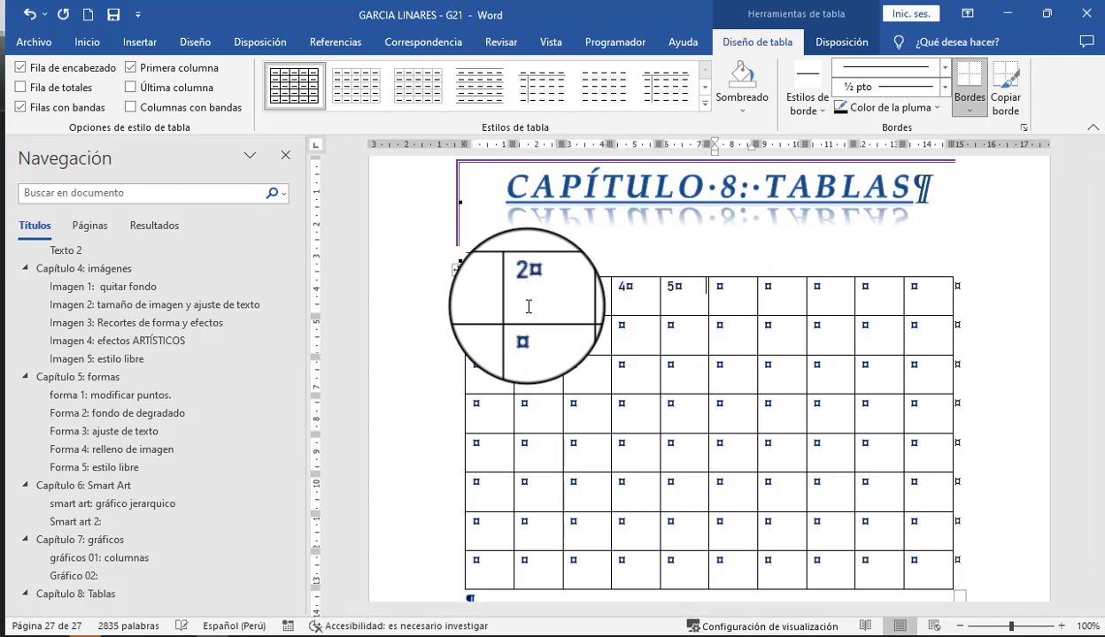
{"action": "key", "text": "Tab"}
{"action": "type", "text": "6"}
{"action": "key", "text": "Tab"}
{"action": "type", "text": "7"}
{"action": "key", "text": "Tab"}
{"action": "type", "text": "8"}
{"action": "key", "text": "Tab"}
{"action": "type", "text": "9"}
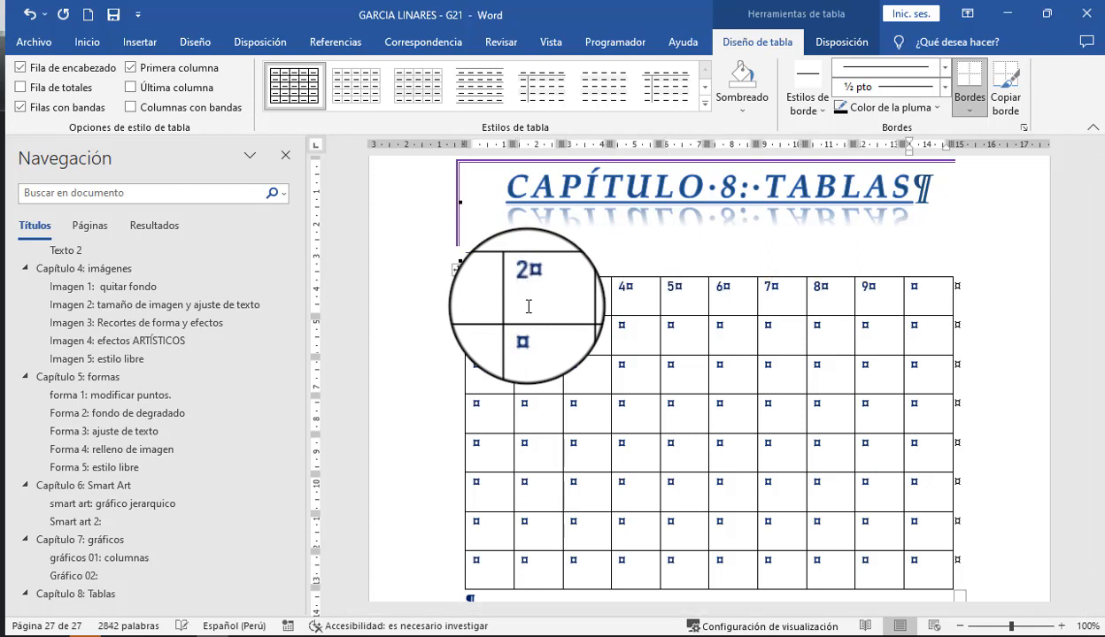
{"action": "key", "text": "Tab"}
{"action": "type", "text": "10"}
Number the first column from 2 to 8, starting in the second row of the table
{"action": "key", "text": "Down"}
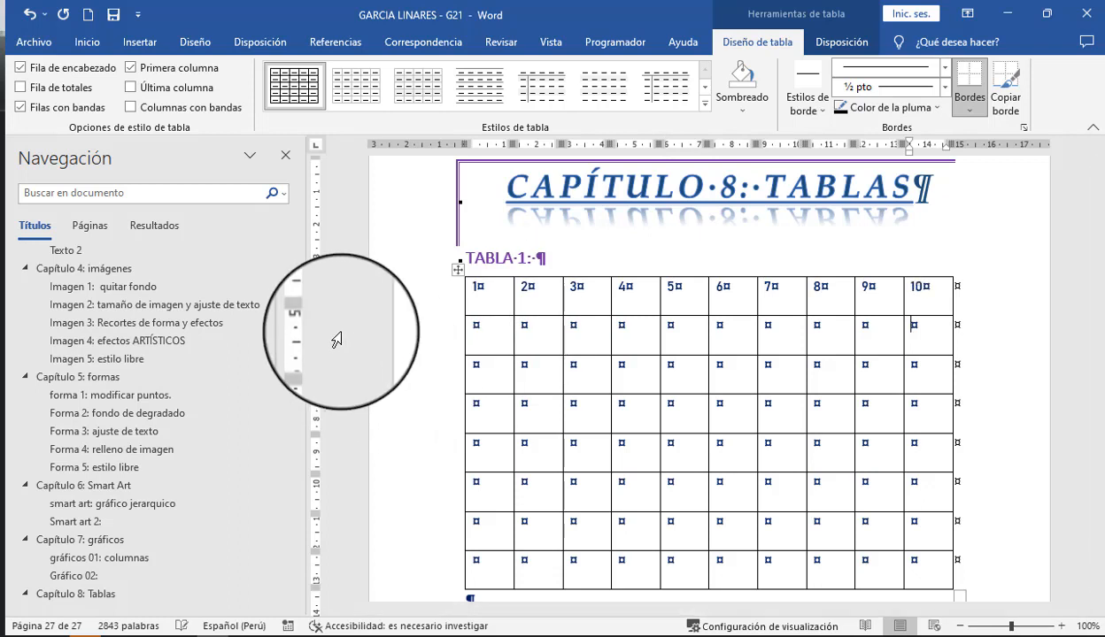
{"action": "key", "text": "Left"}
{"action": "key", "text": "Left"}
{"action": "key", "text": "Left"}
{"action": "key", "text": "Left"}
{"action": "key", "text": "Left"}
{"action": "key", "text": "Left"}
{"action": "key", "text": "Left"}
{"action": "key", "text": "Left"}
{"action": "key", "text": "Left"}
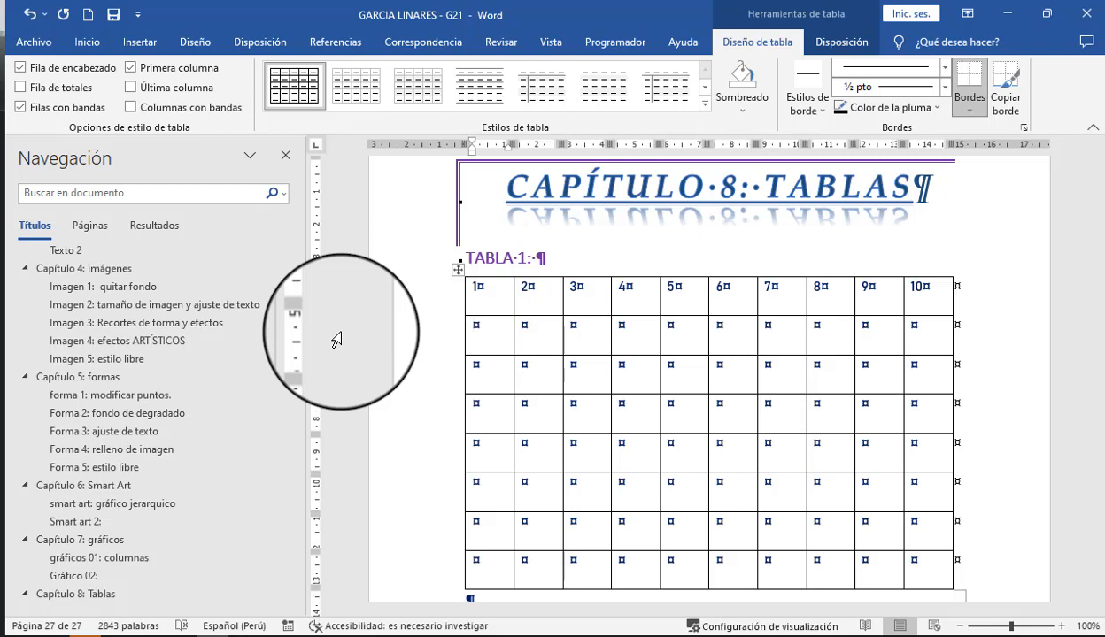
{"action": "type", "text": "2"}
{"action": "key", "text": "Down"}
{"action": "type", "text": "3"}
{"action": "key", "text": "Down"}
{"action": "type", "text": "4"}
{"action": "key", "text": "Down"}
{"action": "type", "text": "5"}
{"action": "key", "text": "Down"}
{"action": "type", "text": "6"}
{"action": "key", "text": "Down"}
{"action": "type", "text": "7"}
{"action": "key", "text": "Down"}
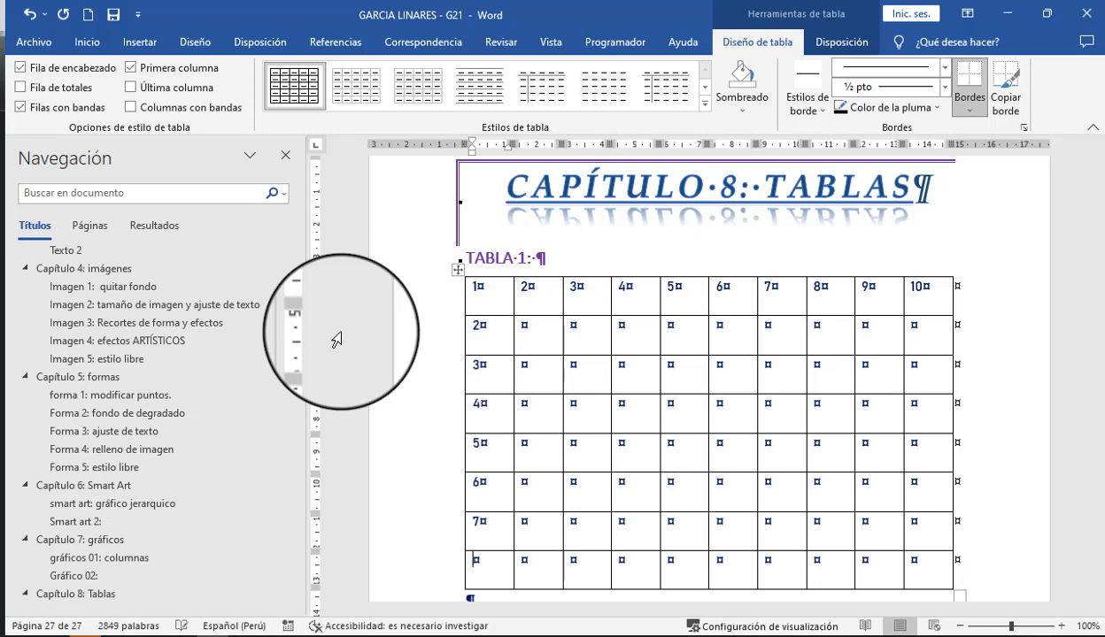
{"action": "type", "text": "8"}
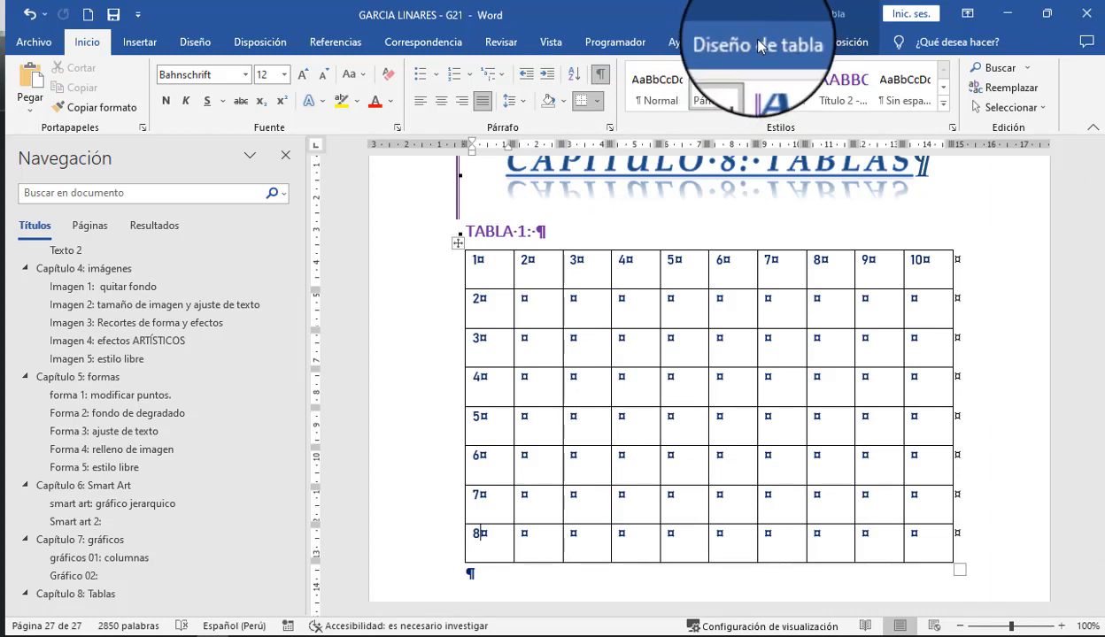
Look through the layout and design tools available for the table
{"action": "left_click", "coordinate": [820, 48]}
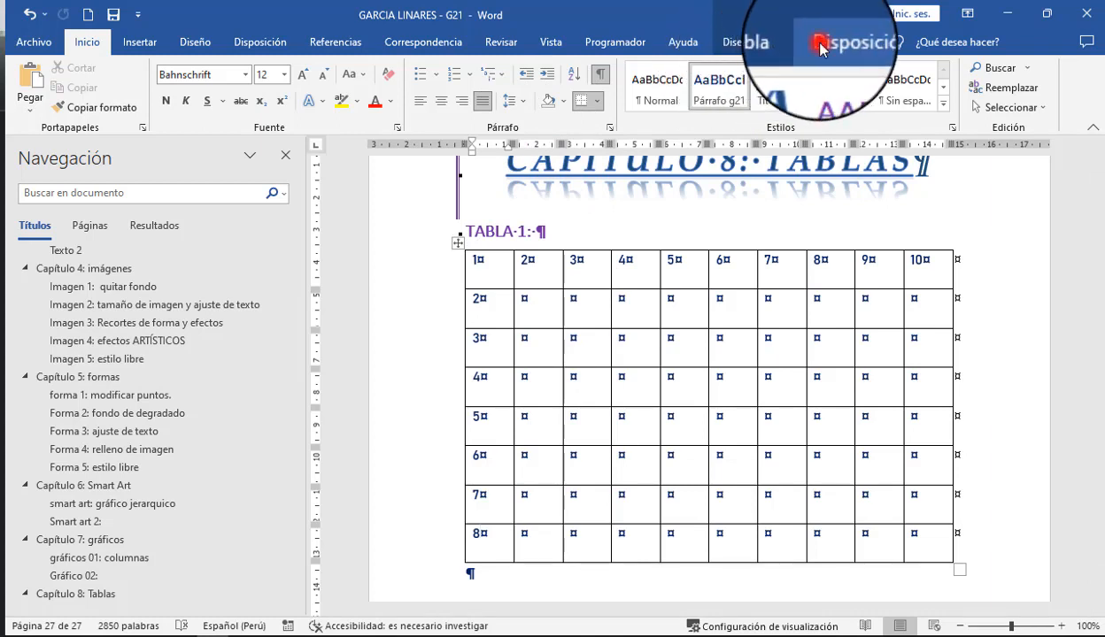
{"action": "left_click", "coordinate": [749, 46]}
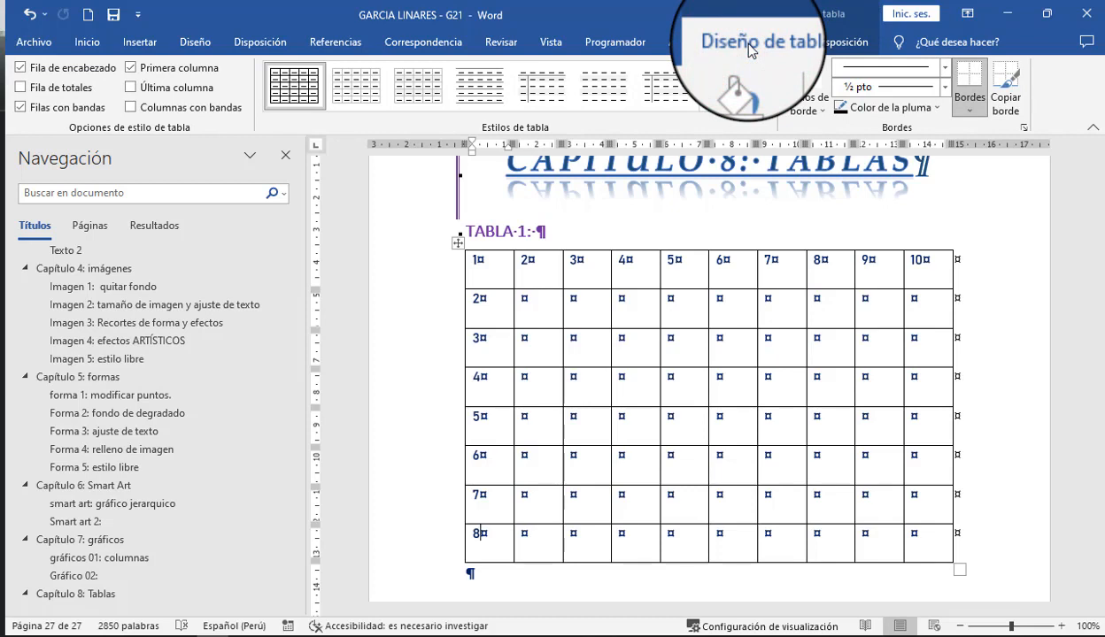
{"action": "left_click", "coordinate": [657, 379]}
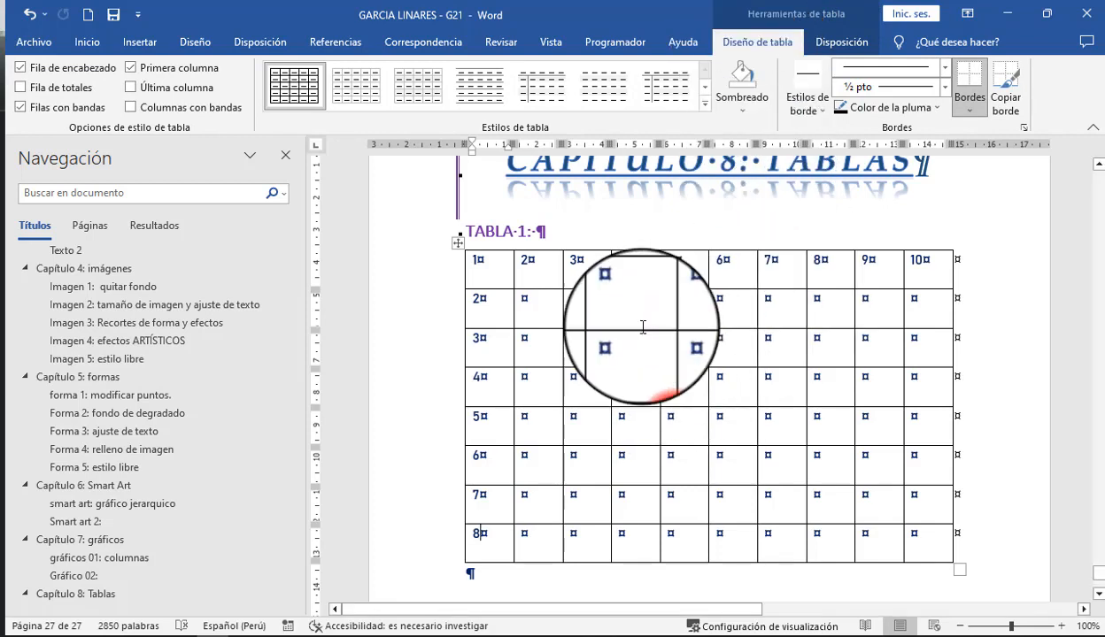
{"action": "left_click", "coordinate": [754, 46]}
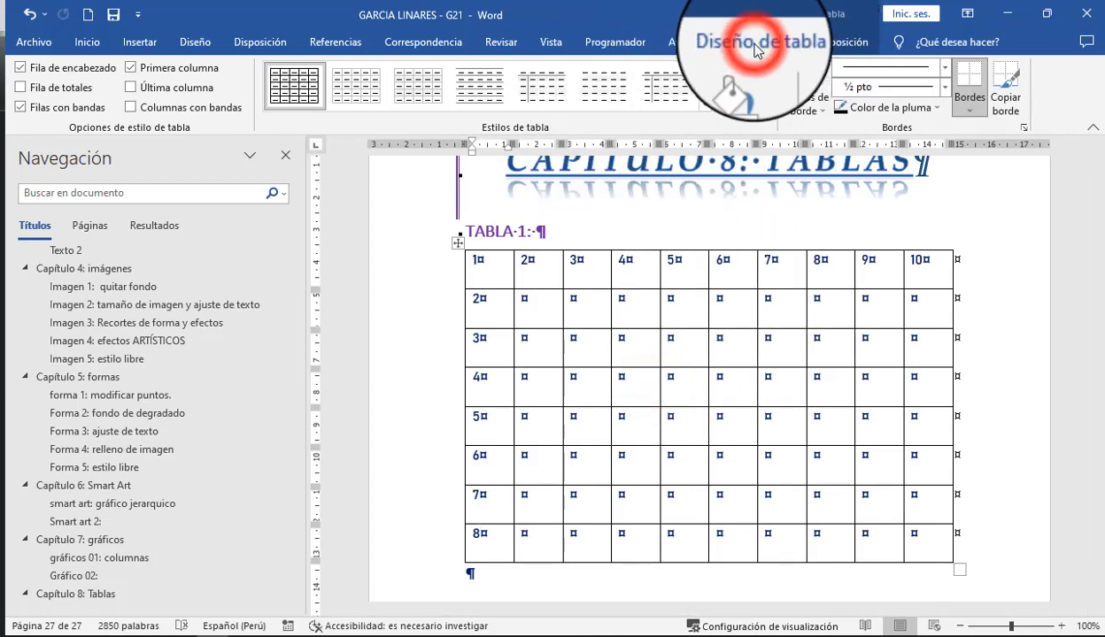
Select the block of the first six columns and five rows, and also try selecting the entire table
{"action": "left_click", "coordinate": [483, 272]}
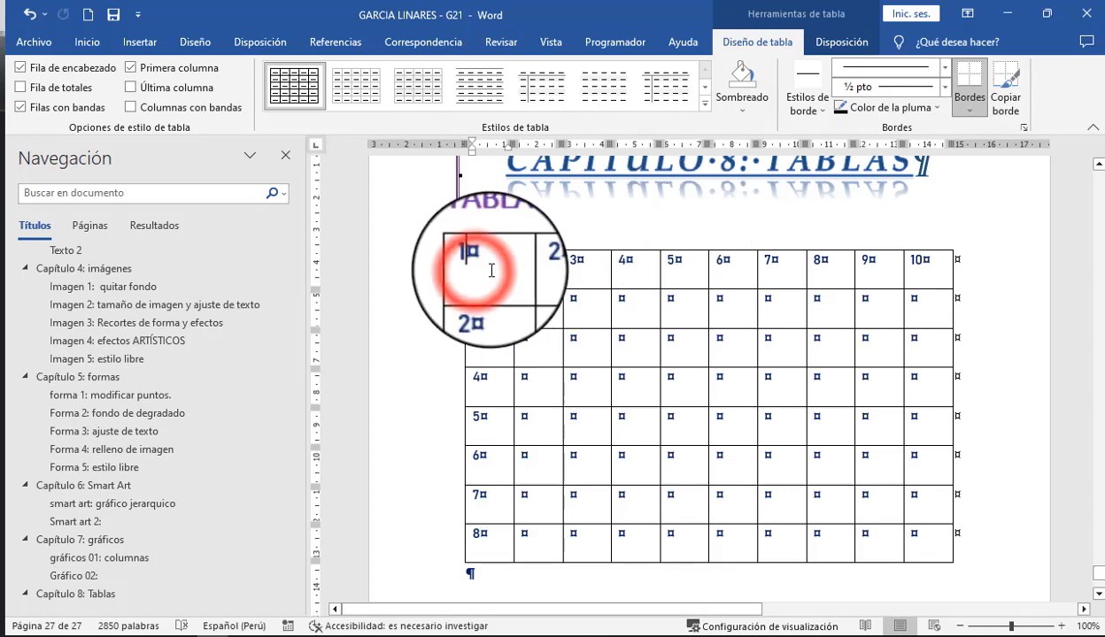
{"action": "left_click_drag", "start_coordinate": [491, 270], "coordinate": [761, 399]}
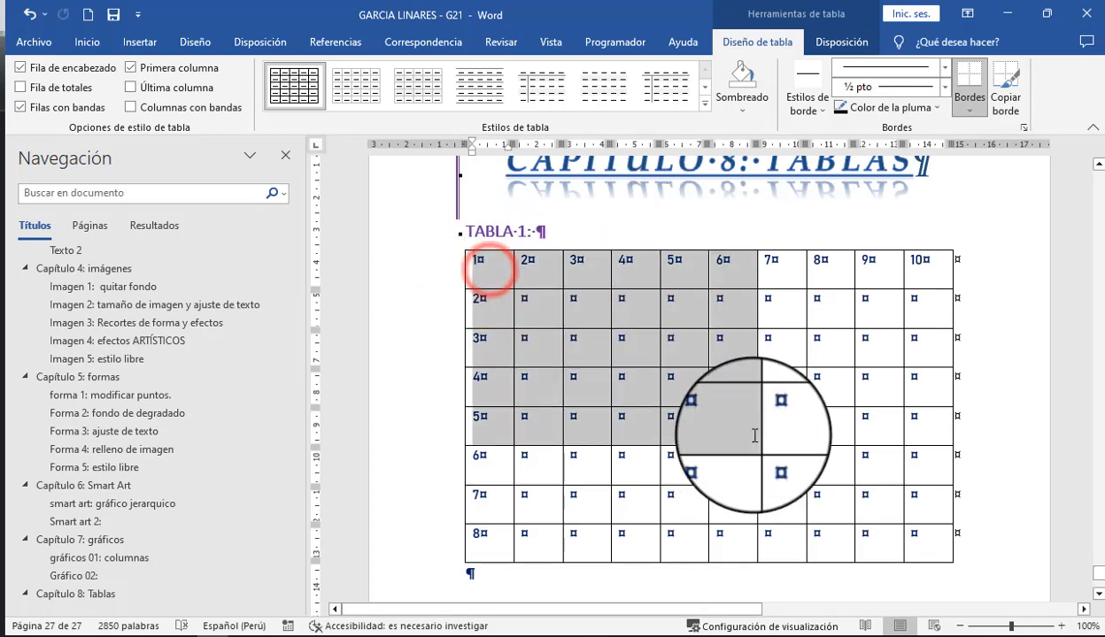
{"action": "left_click", "coordinate": [754, 440]}
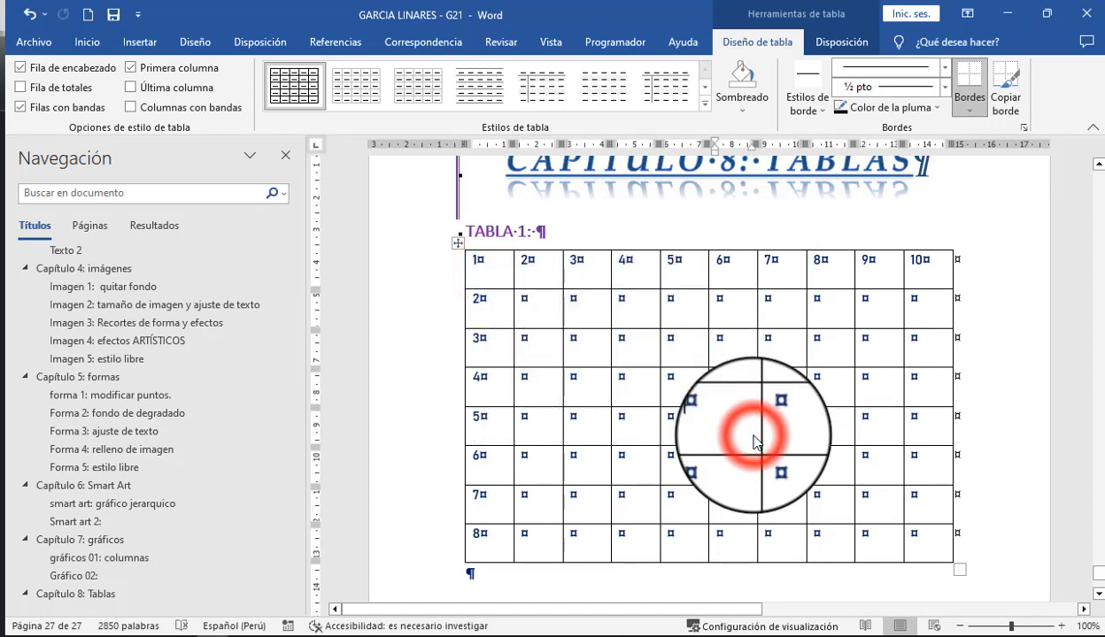
{"action": "left_click", "coordinate": [458, 246]}
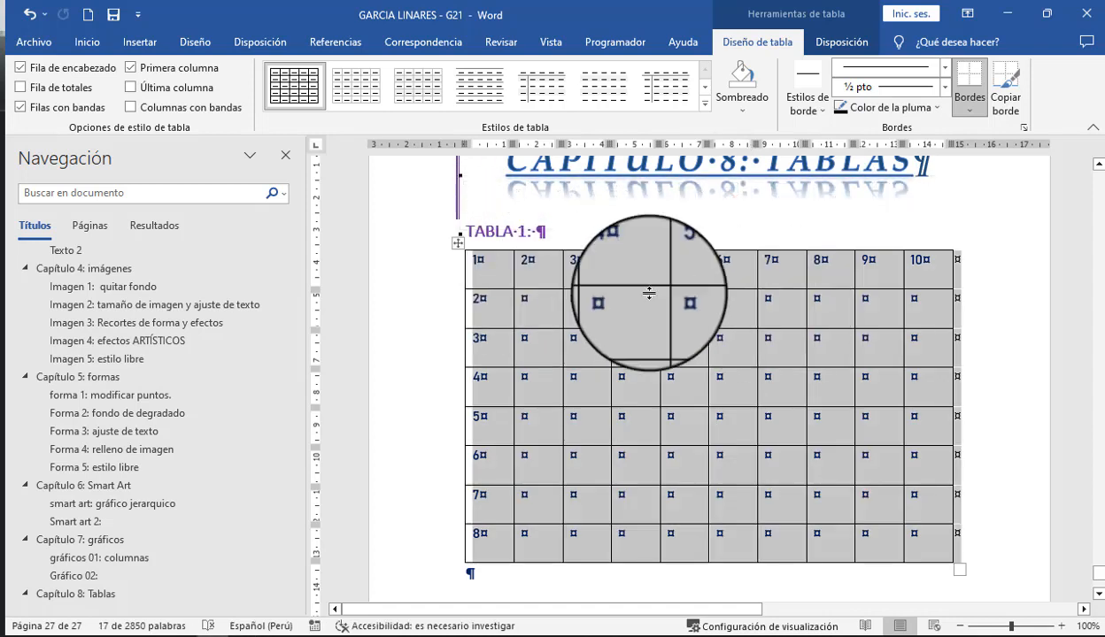
{"action": "left_click", "coordinate": [743, 379]}
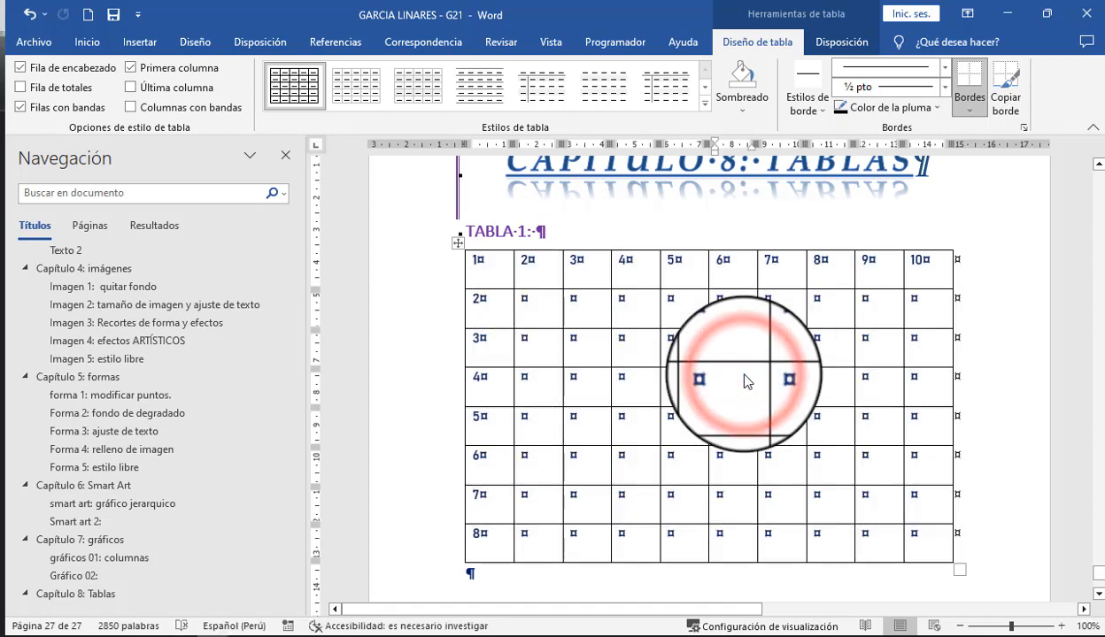
Insert a column between the second and third columns of the table and undo the insertion
{"action": "left_click", "coordinate": [563, 244]}
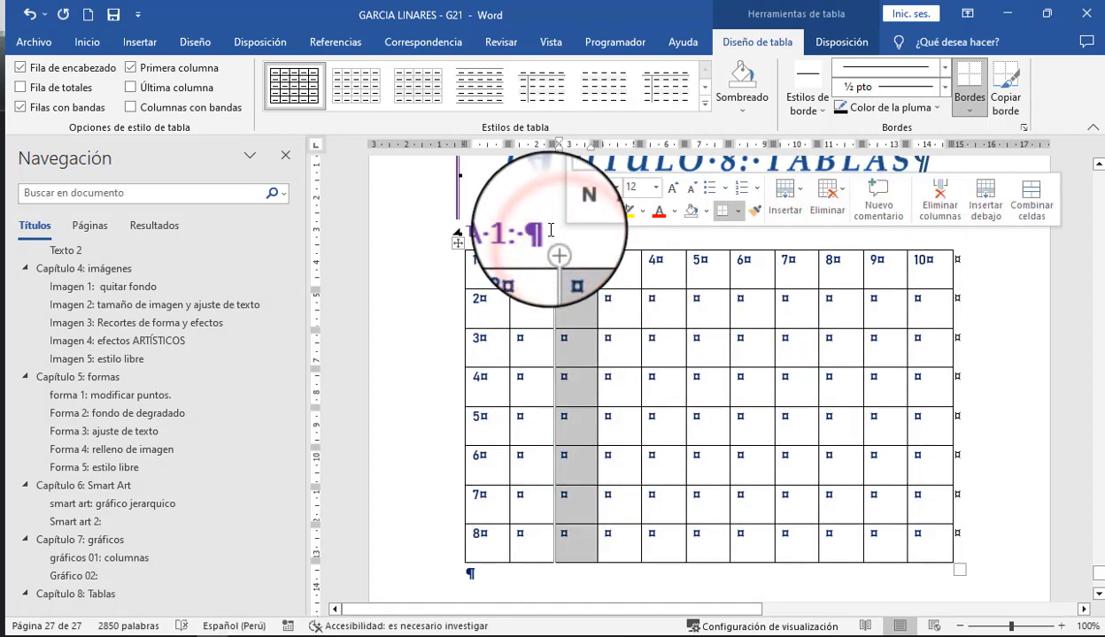
{"action": "key", "text": "ctrl+z"}
Complete the "TABLA 1:" heading above the table with the text "10 POR 8"
{"action": "left_click", "coordinate": [551, 231]}
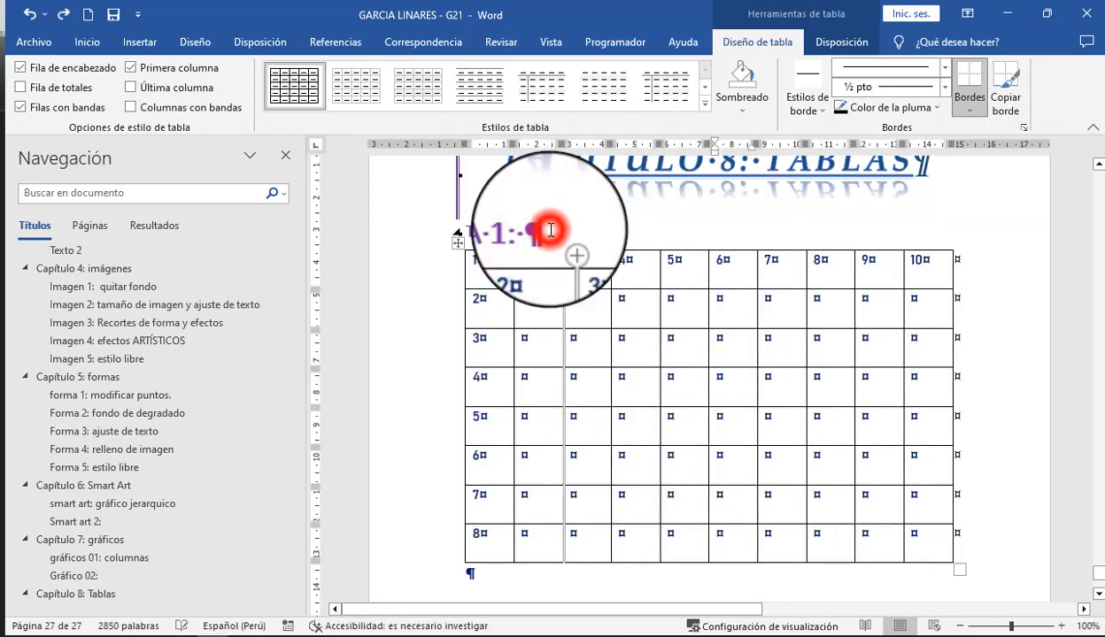
{"action": "type", "text": "1"}
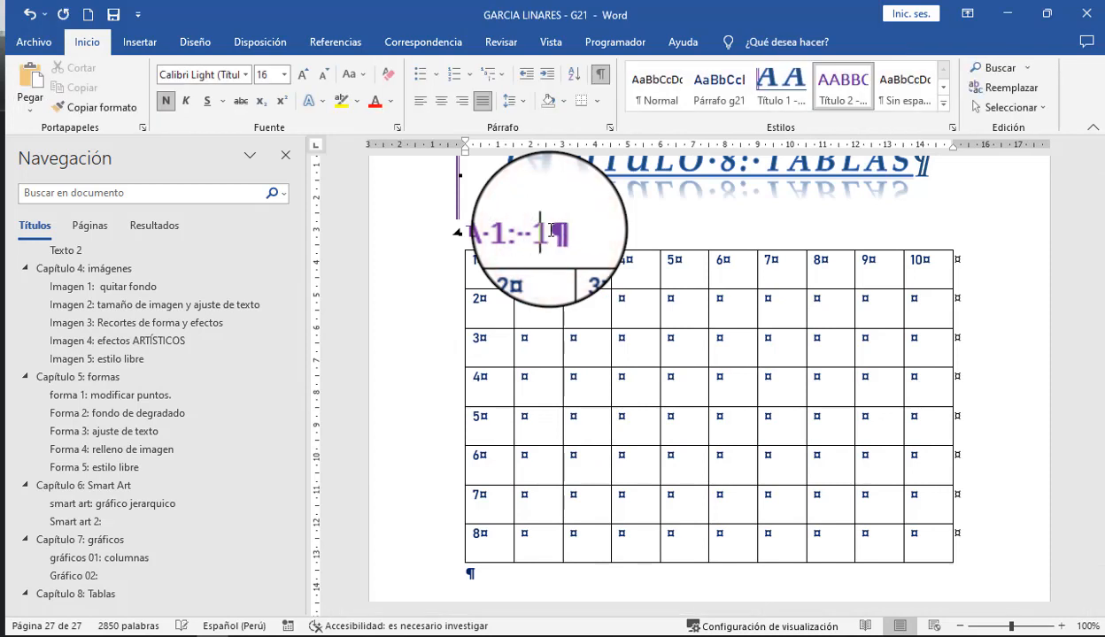
{"action": "type", "text": "0 PO"}
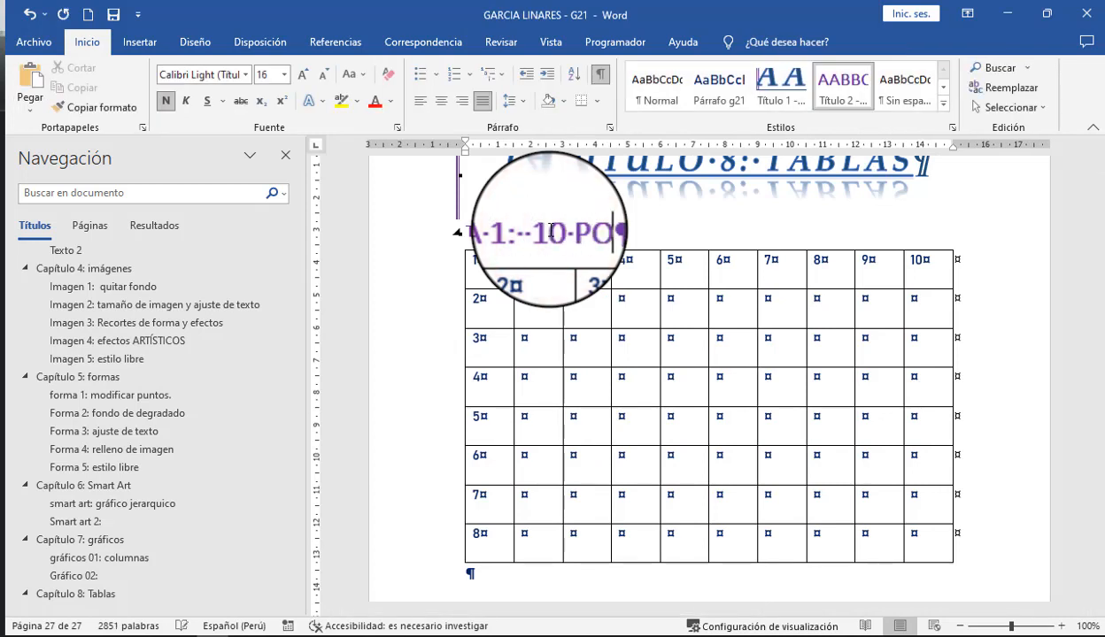
{"action": "type", "text": "R 8"}
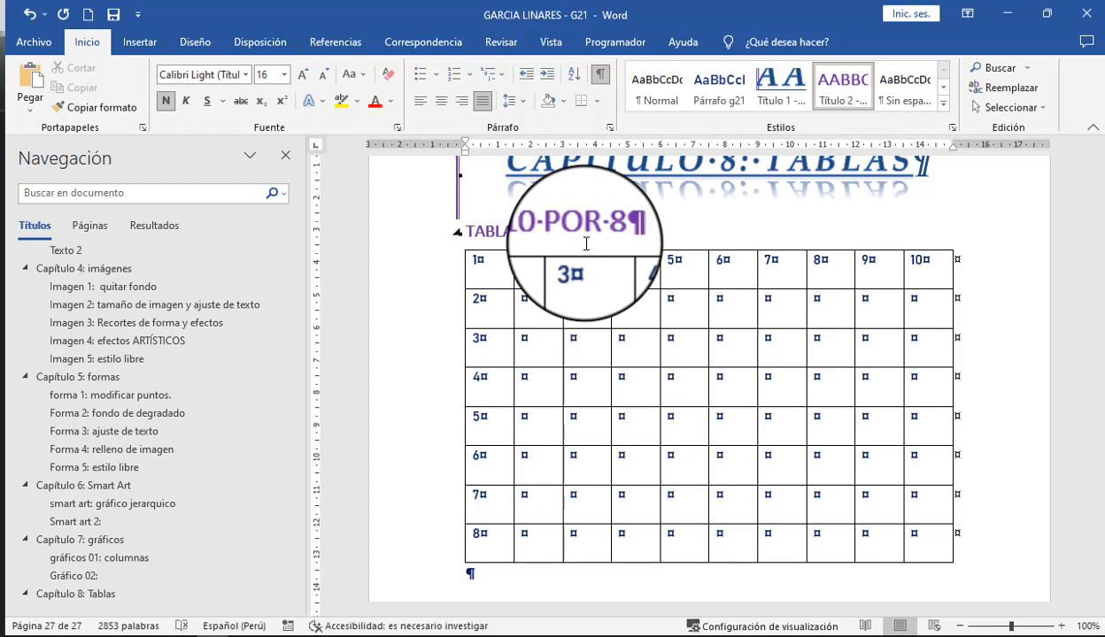
Show the table design tools and select all cells of the 10 by 8 table, ending with the selection cleared
{"action": "left_click", "coordinate": [507, 281]}
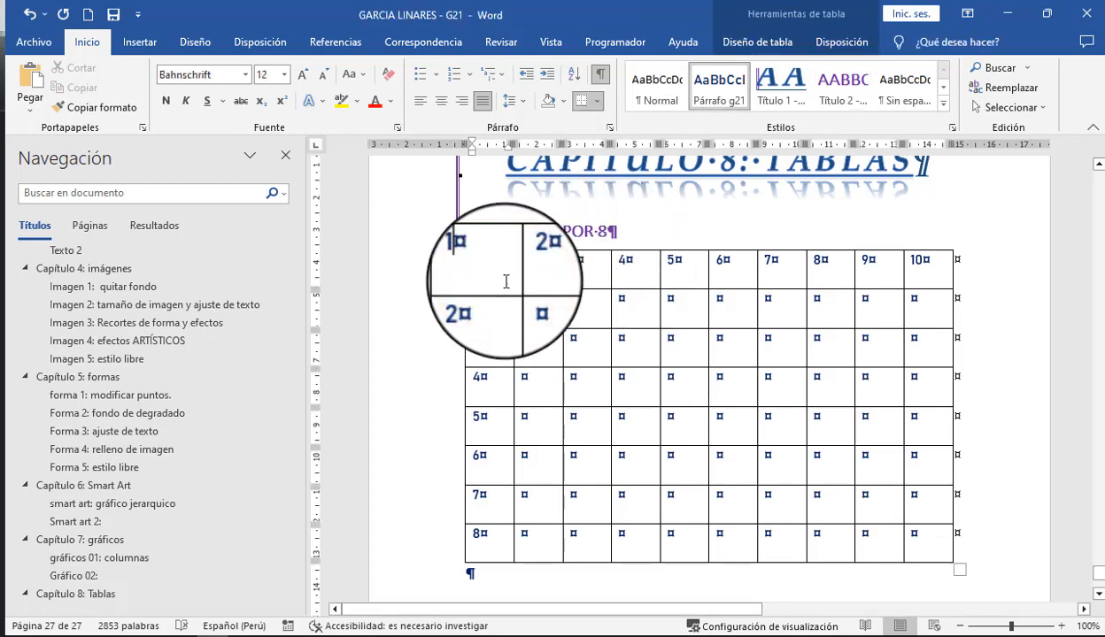
{"action": "left_click", "coordinate": [757, 42]}
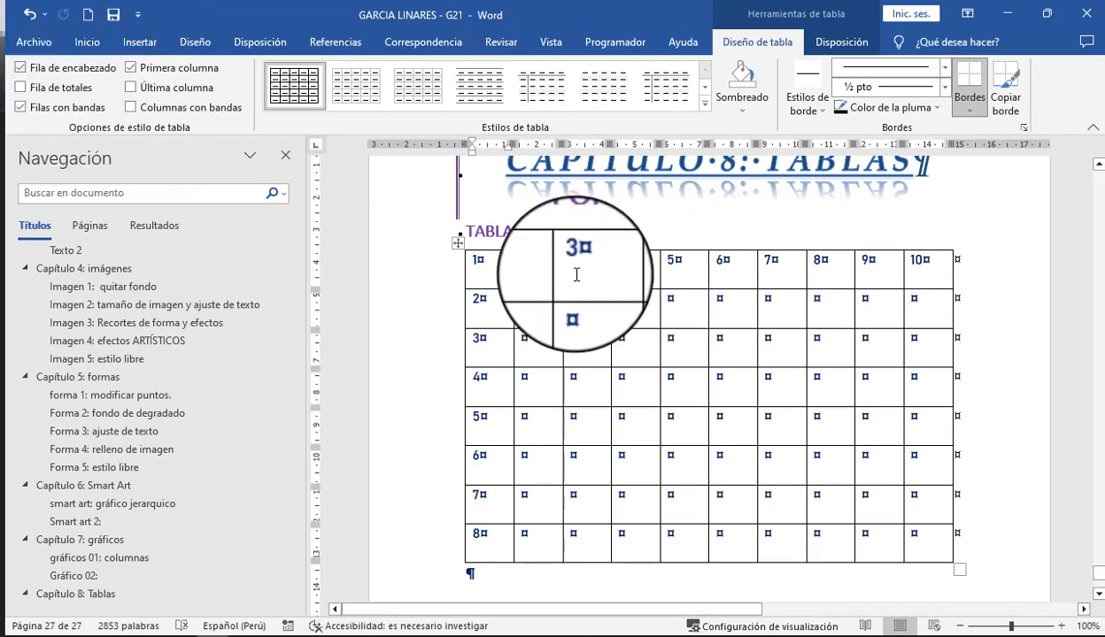
{"action": "left_click", "coordinate": [482, 284]}
{"action": "left_click_drag", "start_coordinate": [482, 275], "coordinate": [979, 540]}
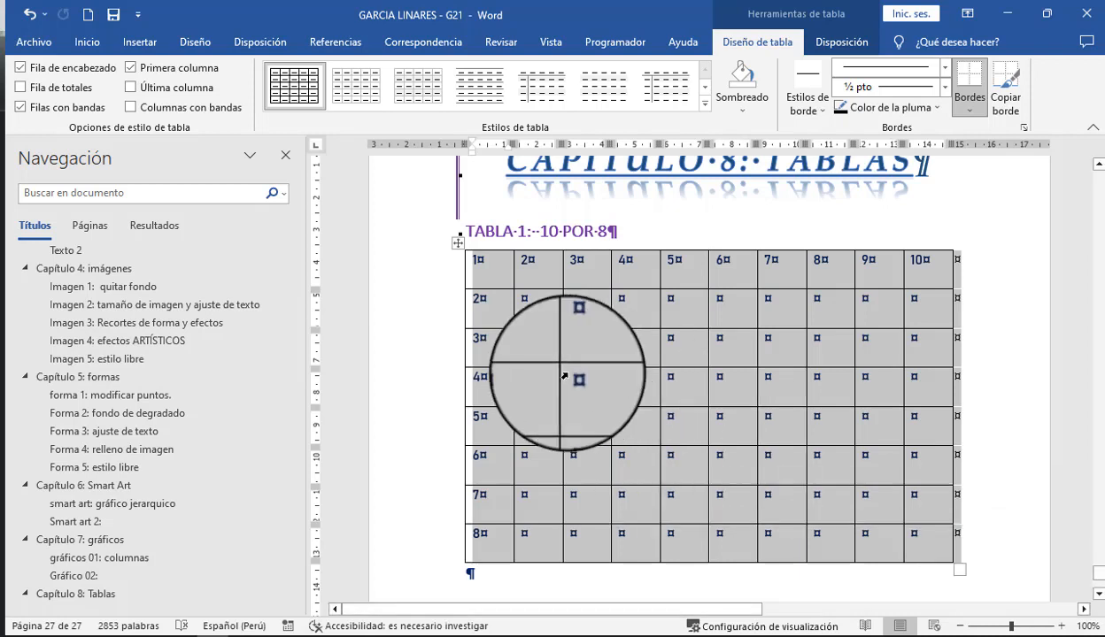
{"action": "right_click", "coordinate": [564, 377]}
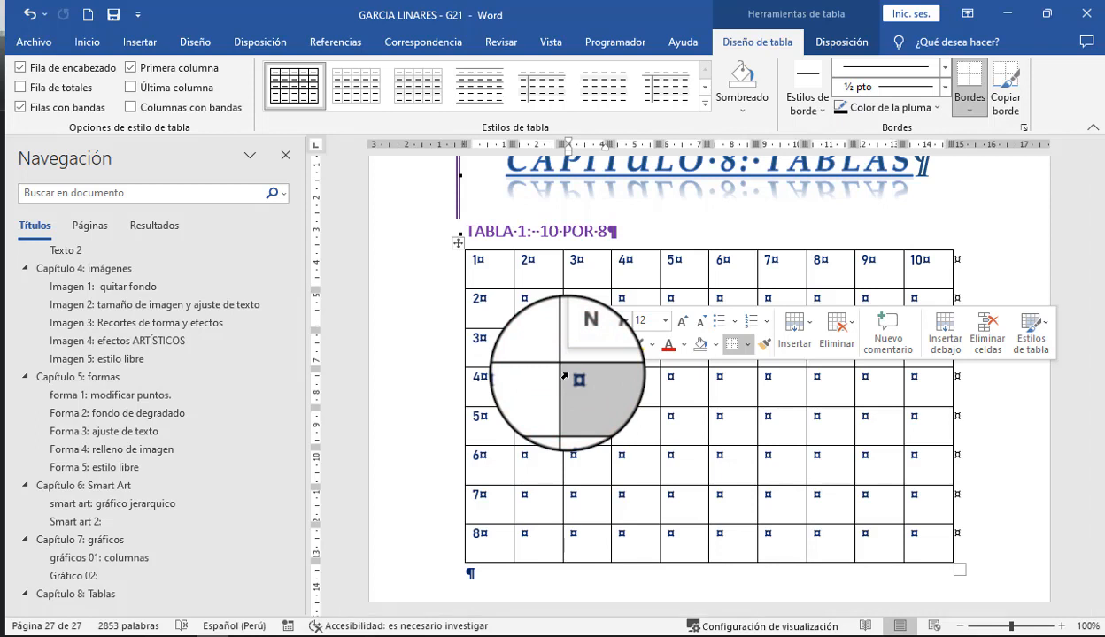
{"action": "left_click", "coordinate": [571, 372]}
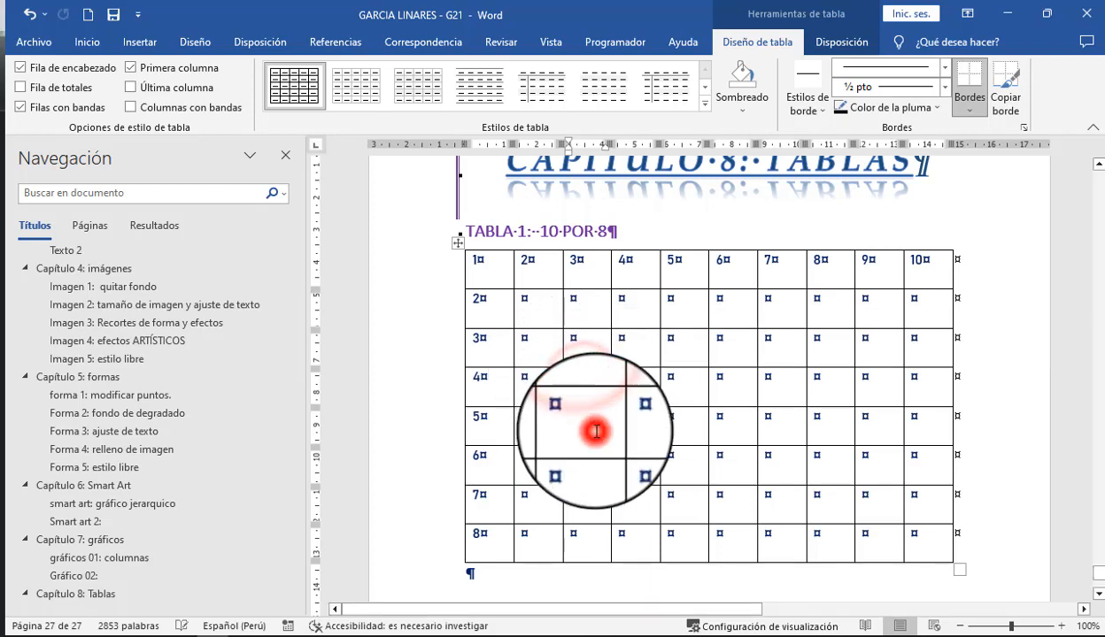
{"action": "left_click", "coordinate": [649, 432]}
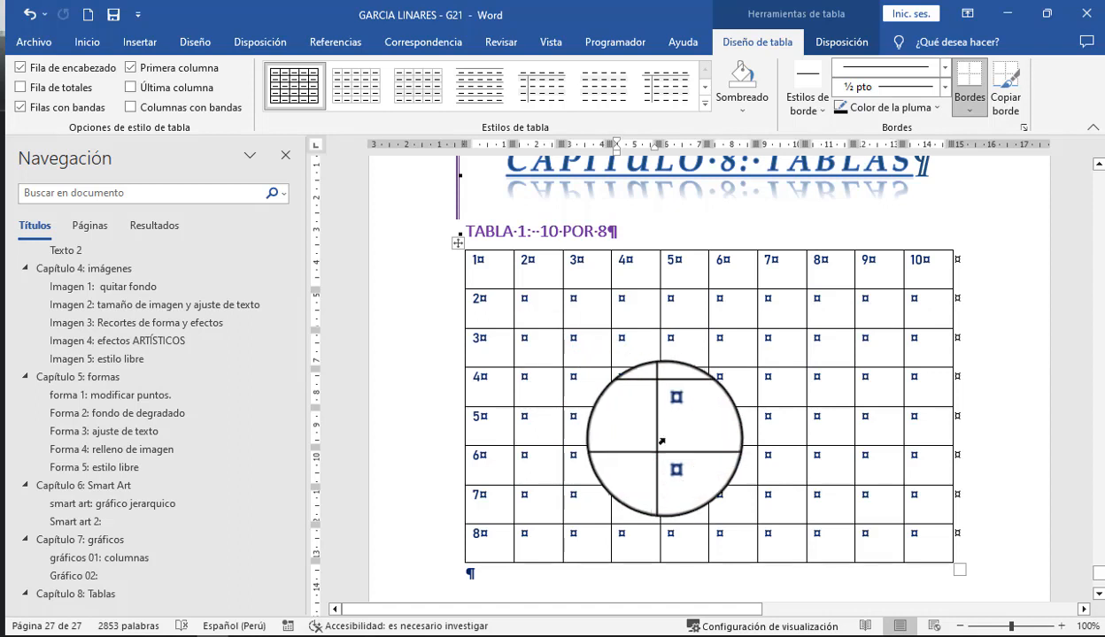
{"action": "left_click", "coordinate": [657, 432]}
{"action": "left_click_drag", "start_coordinate": [683, 466], "coordinate": [620, 468]}
{"action": "left_click", "coordinate": [604, 473]}
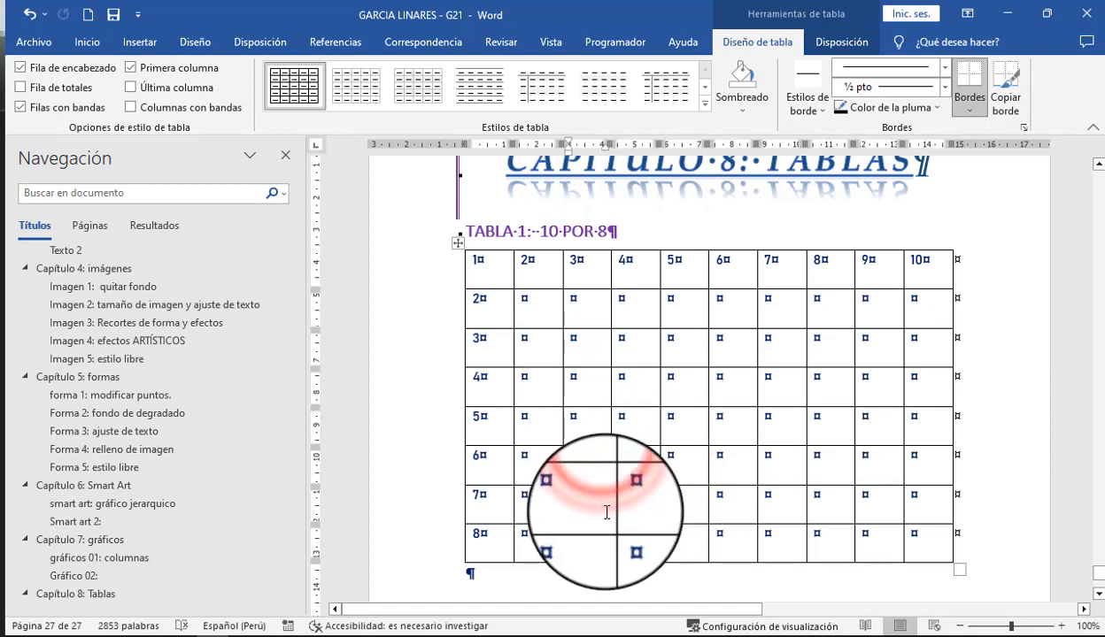
{"action": "left_click", "coordinate": [607, 511]}
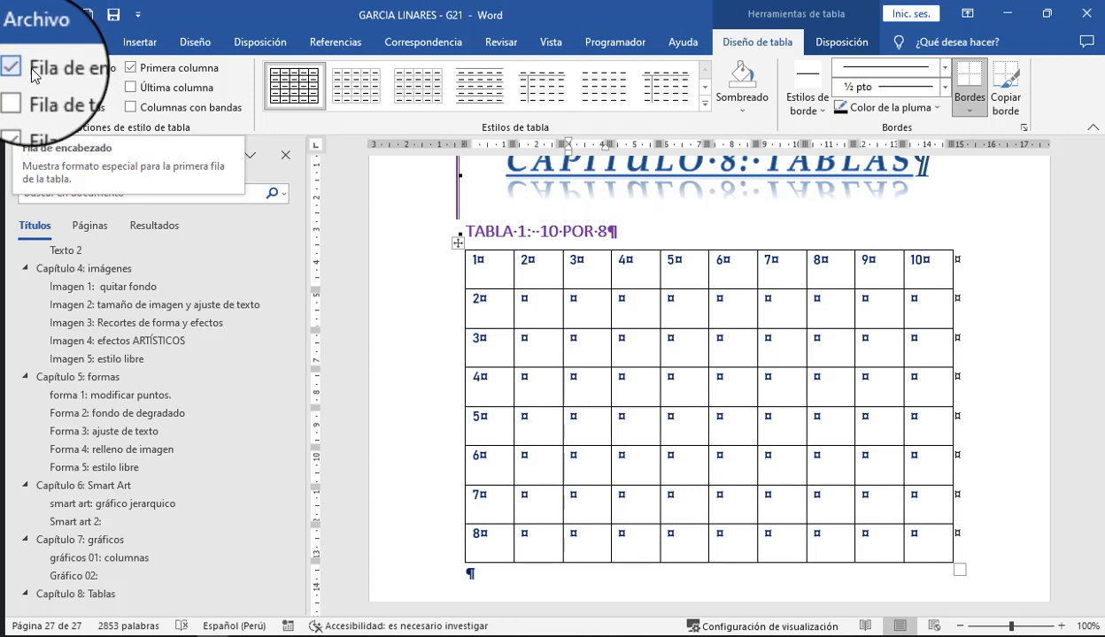
Select the table's header row, then the blocks of data cells below it in the first four columns
{"action": "left_click", "coordinate": [464, 272]}
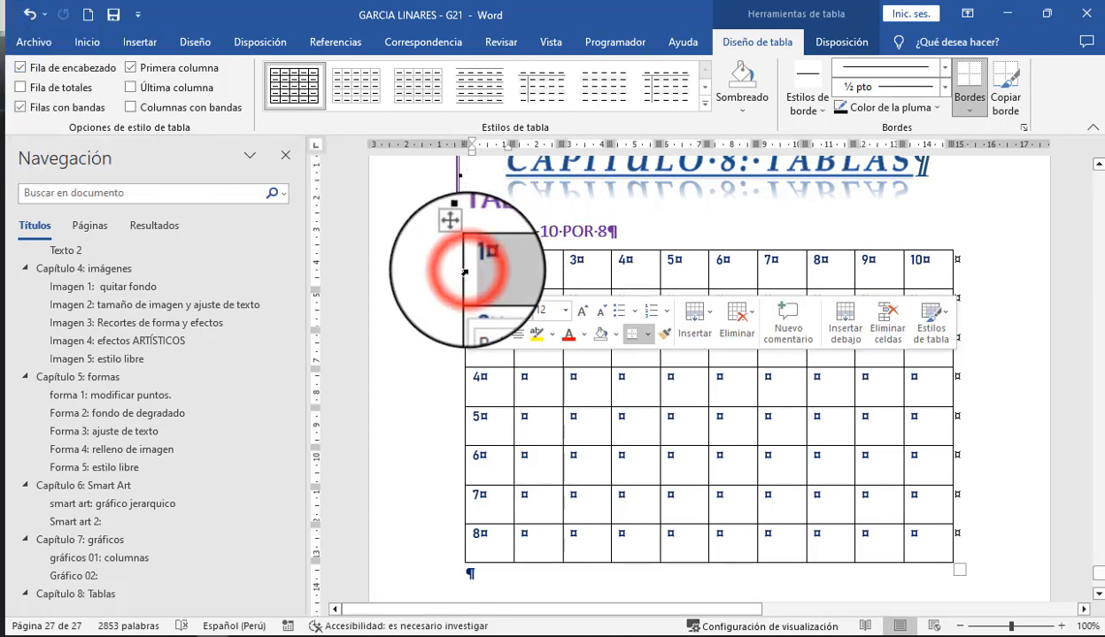
{"action": "double_click", "coordinate": [465, 272]}
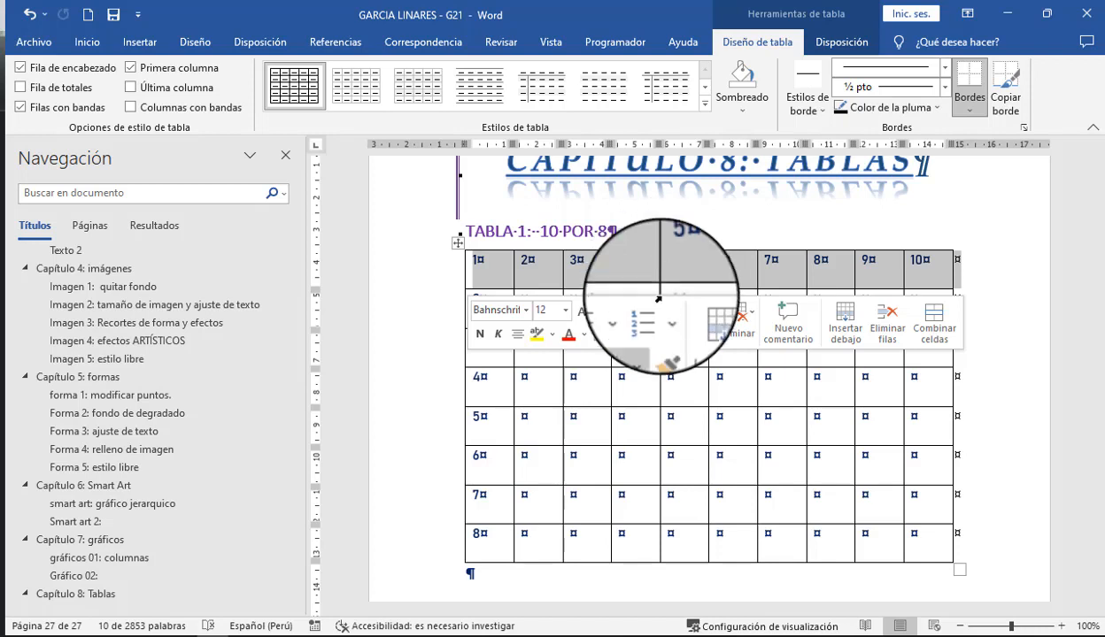
{"action": "left_click", "coordinate": [598, 511]}
{"action": "left_click_drag", "start_coordinate": [485, 299], "coordinate": [504, 536]}
{"action": "left_click_drag", "start_coordinate": [527, 299], "coordinate": [552, 531]}
{"action": "left_click_drag", "start_coordinate": [583, 317], "coordinate": [624, 540]}
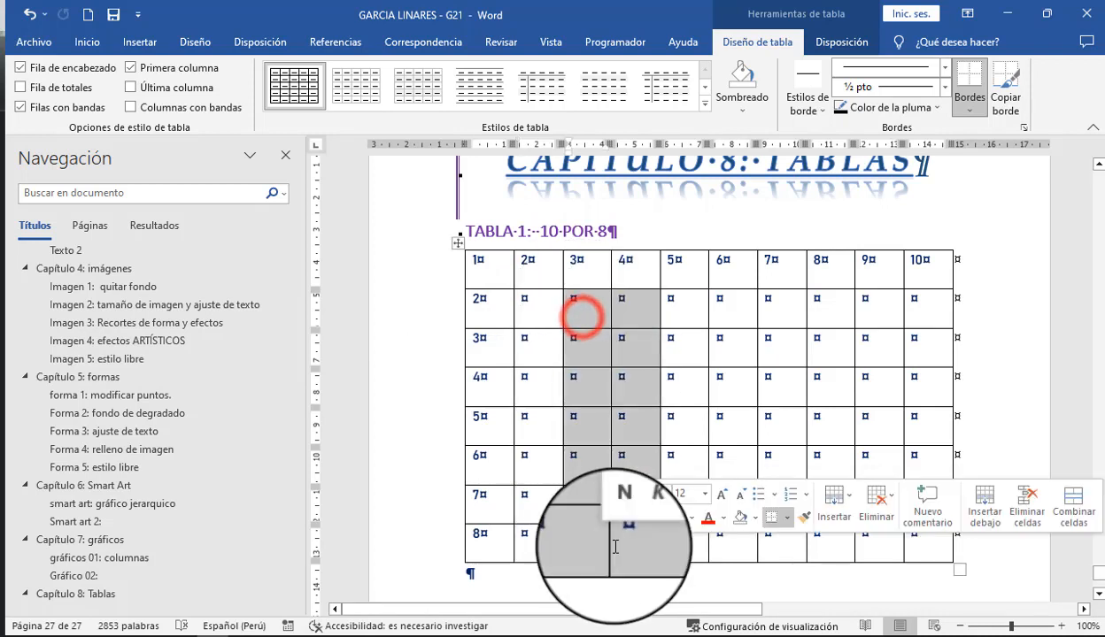
Replace the number in the table's first header cell with "Orden"
{"action": "left_click", "coordinate": [486, 260]}
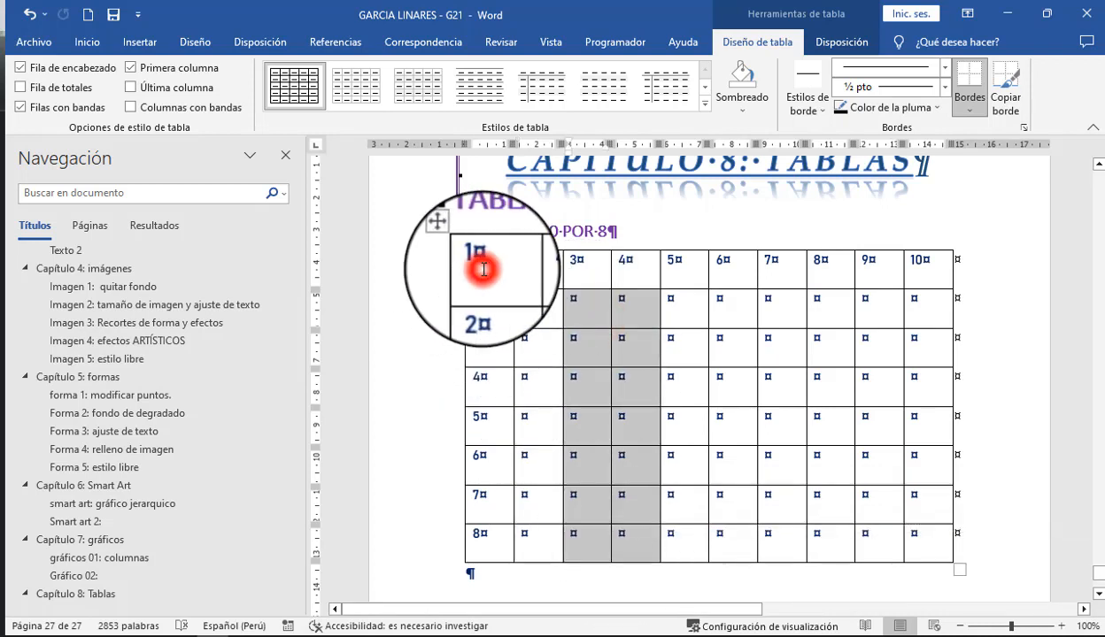
{"action": "left_click_drag", "start_coordinate": [498, 472], "coordinate": [459, 273]}
{"action": "left_click", "coordinate": [481, 278]}
{"action": "left_click", "coordinate": [484, 271]}
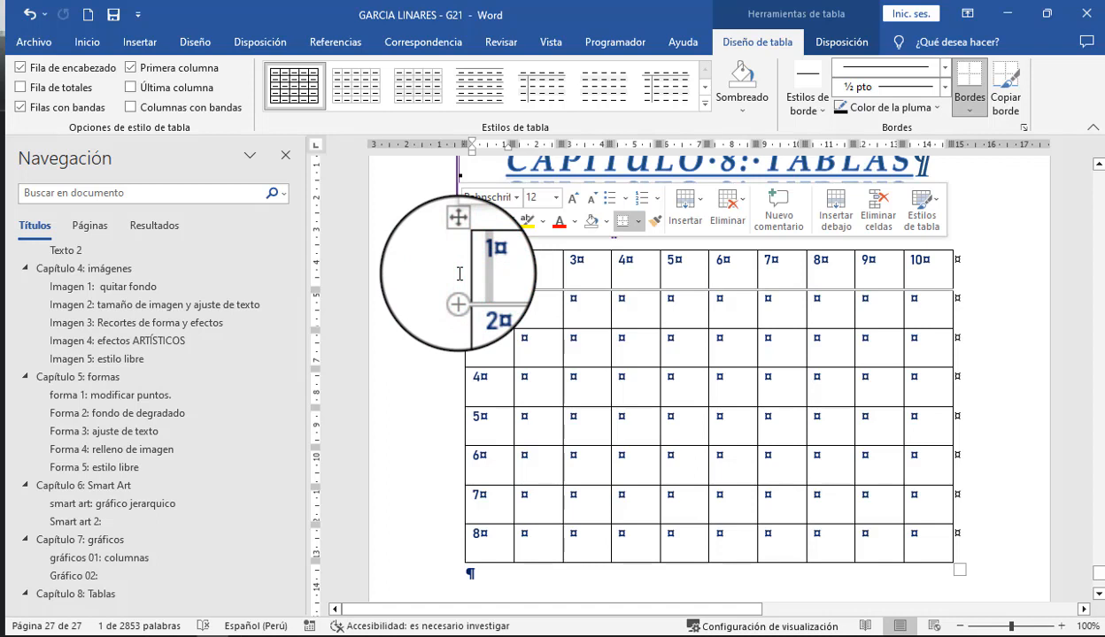
{"action": "left_click", "coordinate": [457, 275]}
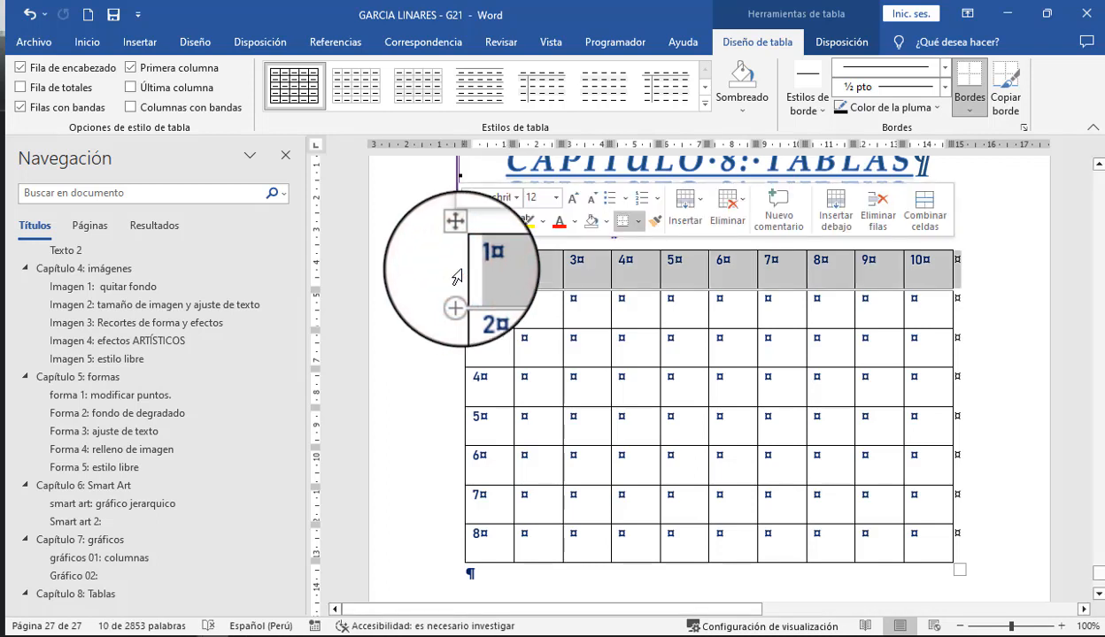
{"action": "type", "text": "Orde"}
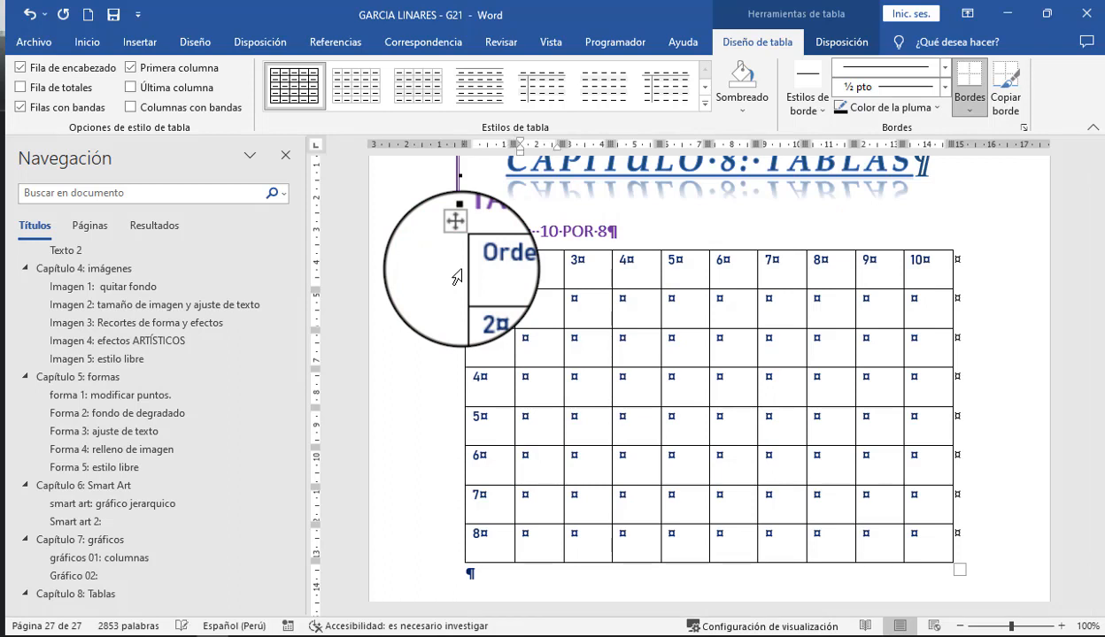
{"action": "type", "text": "n"}
Select the table's second column, then replace the number in its header cell with "Nombre"
{"action": "left_click_drag", "start_coordinate": [529, 260], "coordinate": [537, 528]}
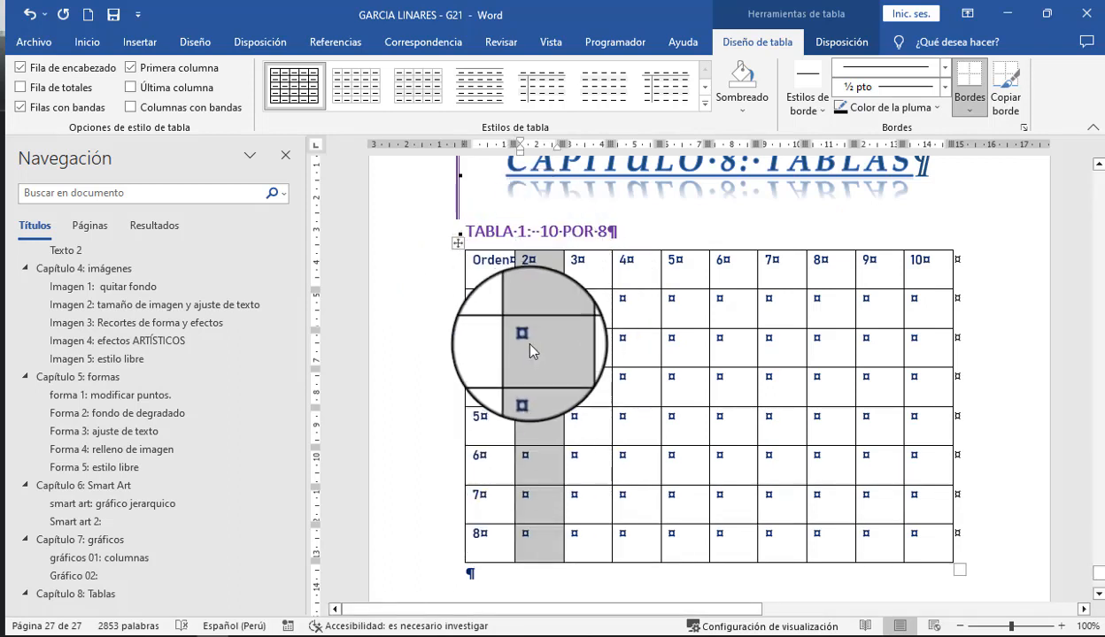
{"action": "left_click", "coordinate": [526, 264]}
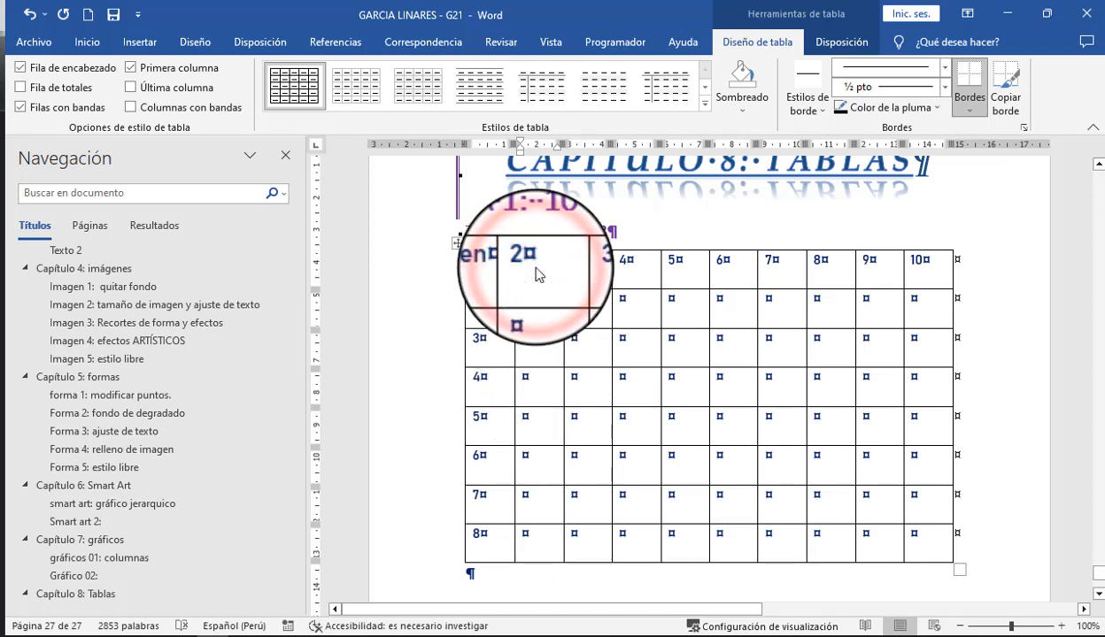
{"action": "key", "text": "BackSpace"}
{"action": "type", "text": "Nombre"}
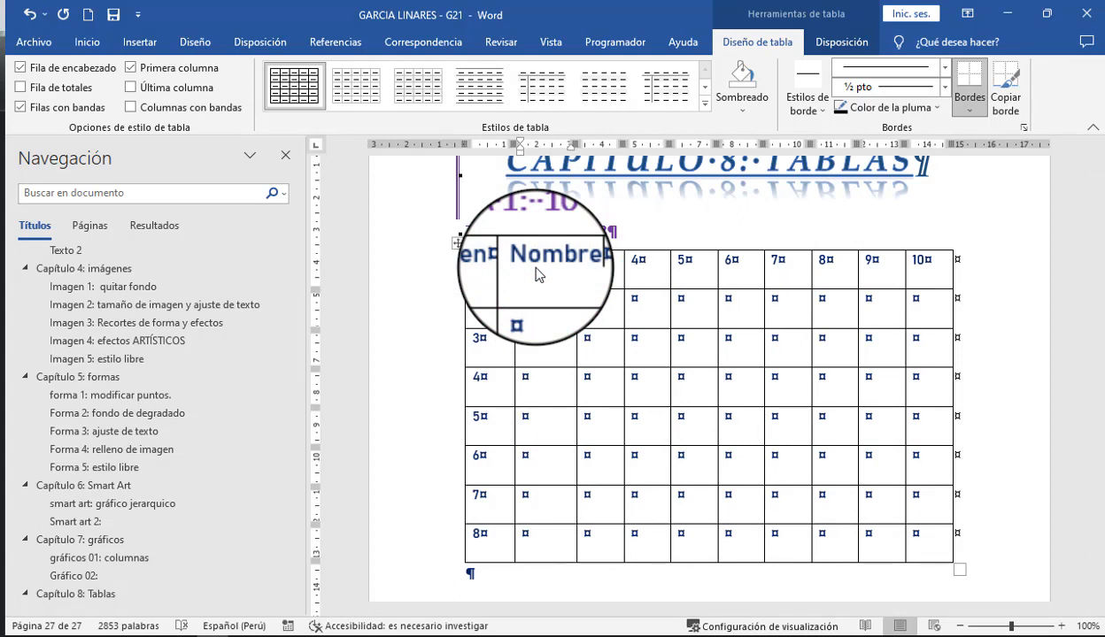
Replace the numbers in the third and fourth header cells with "Apellidos" and "Universidad"
{"action": "key", "text": "Tab"}
{"action": "type", "text": "A"}
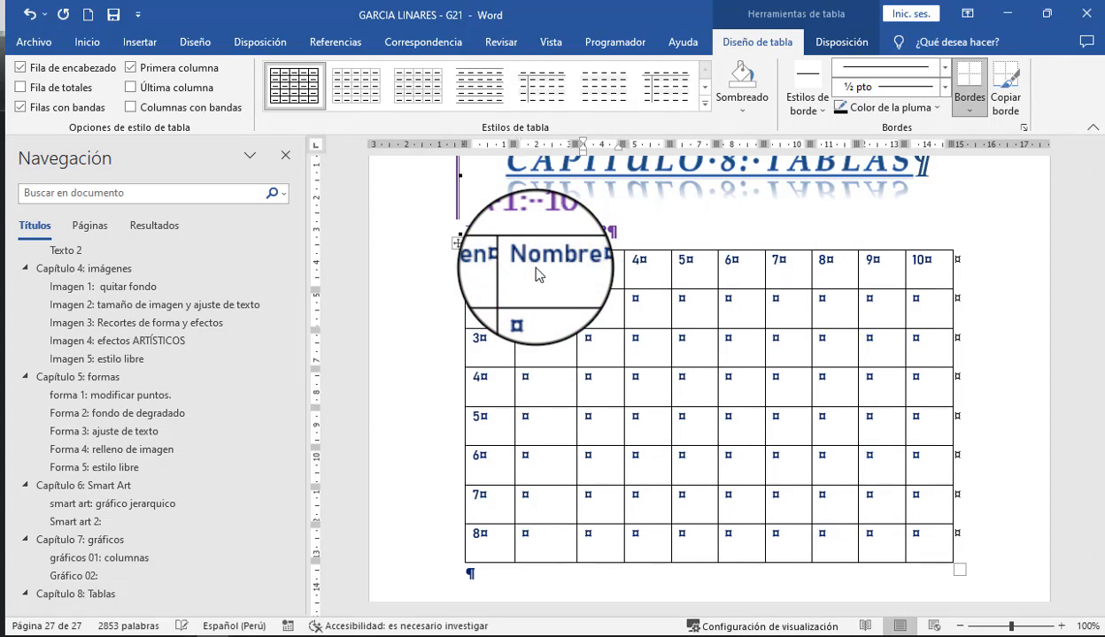
{"action": "type", "text": "pellidos"}
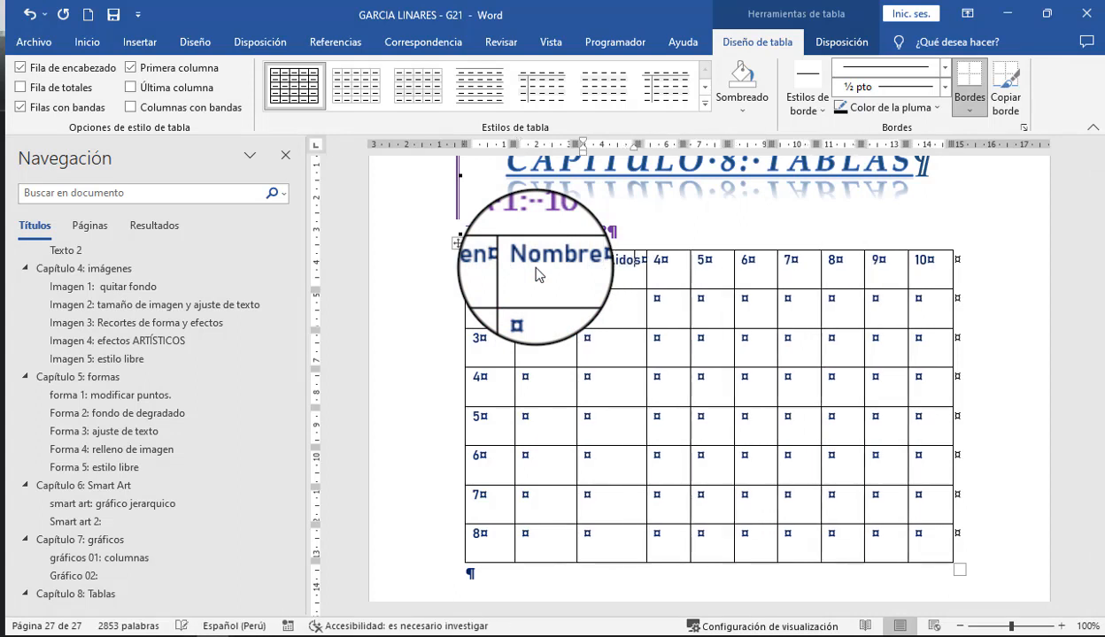
{"action": "key", "text": "Tab"}
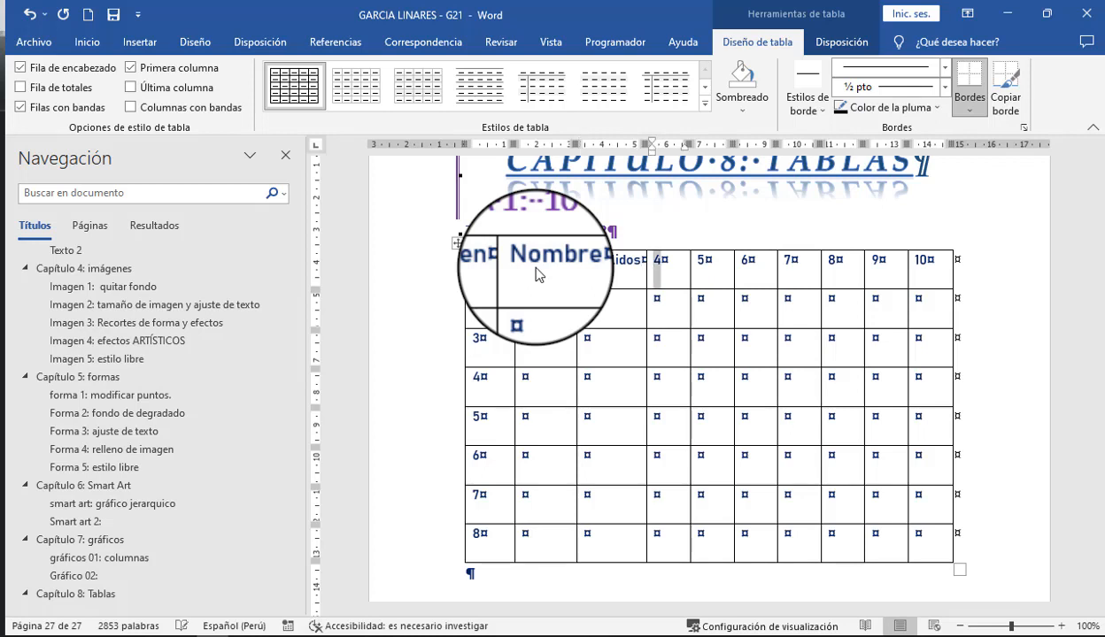
{"action": "type", "text": "Uni"}
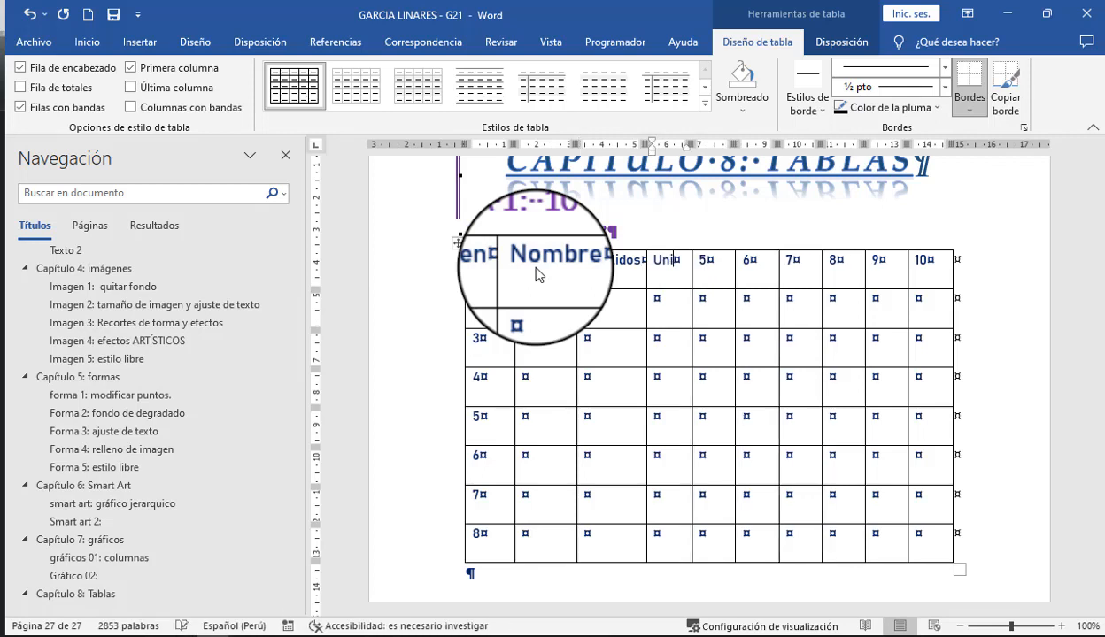
{"action": "type", "text": "versidad"}
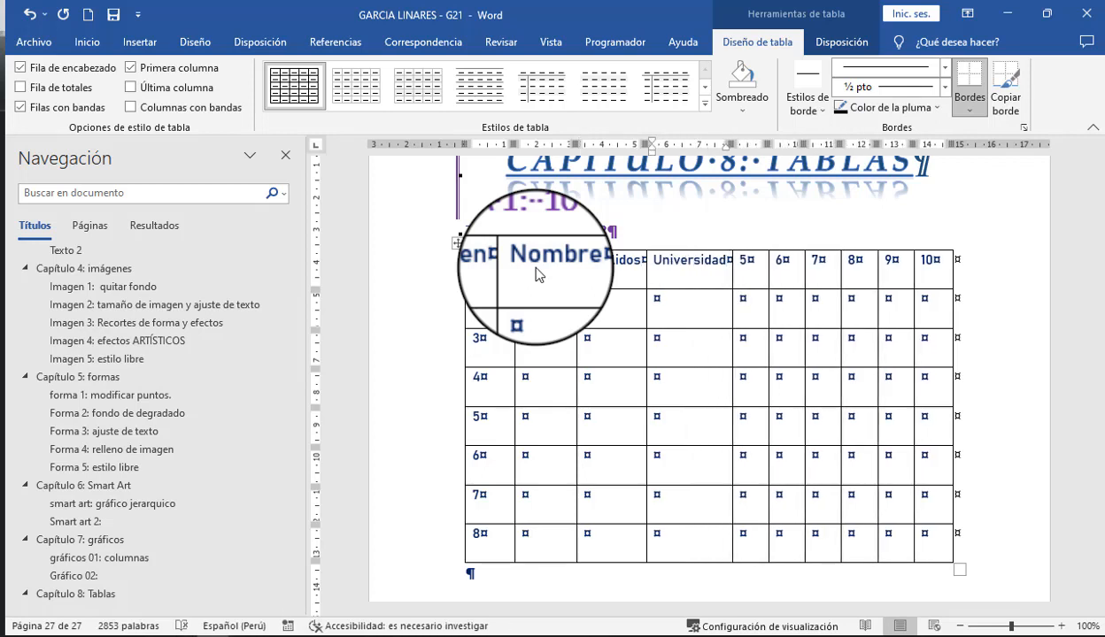
Replace the numbers in the fifth and sixth header cells with "Escuela profesional" and "Semestre"
{"action": "key", "text": "Tab"}
{"action": "type", "text": "es"}
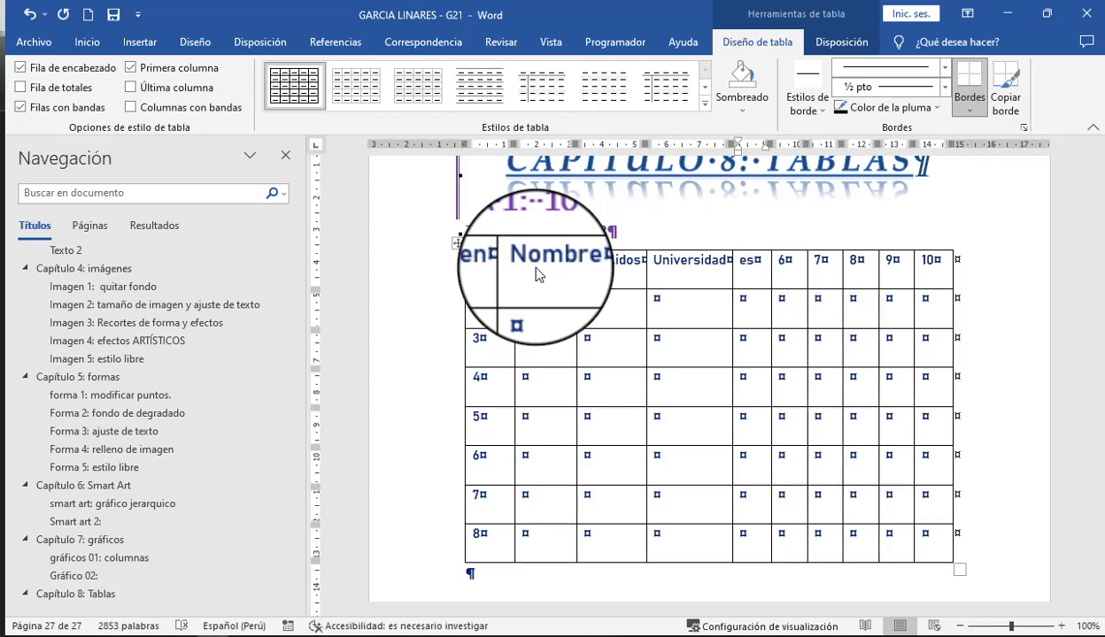
{"action": "key", "text": "BackSpace"}
{"action": "key", "text": "BackSpace"}
{"action": "type", "text": "uela prof"}
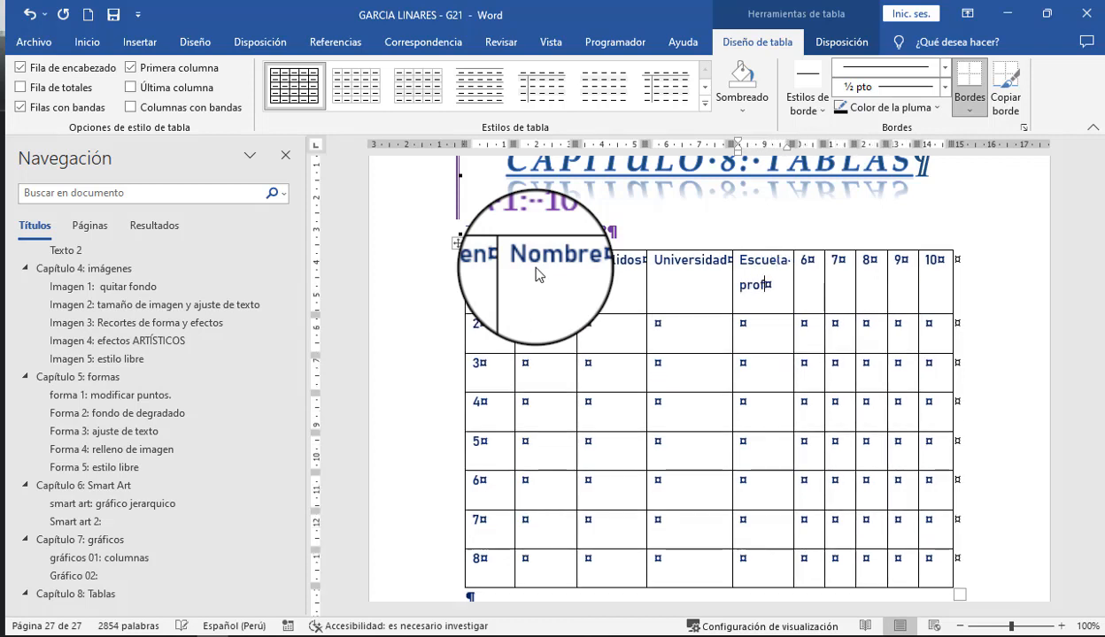
{"action": "type", "text": "esional"}
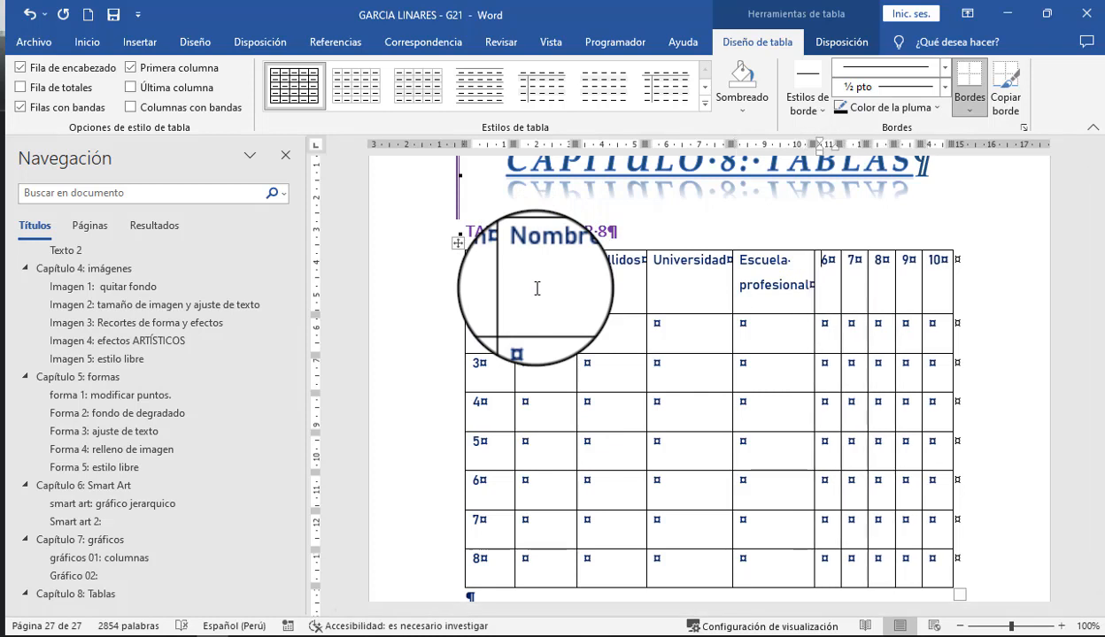
{"action": "type", "text": "Semestre"}
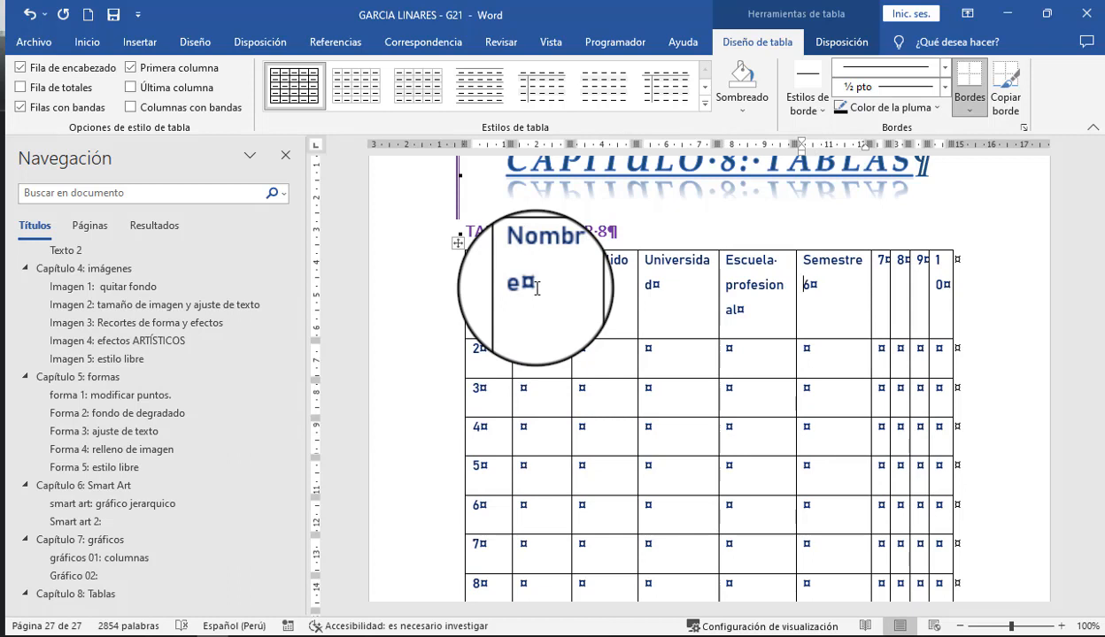
{"action": "key", "text": "Delete"}
Select the header row's cells across all ten columns to point out the row that the header option formats
{"action": "left_click_drag", "start_coordinate": [500, 292], "coordinate": [937, 284]}
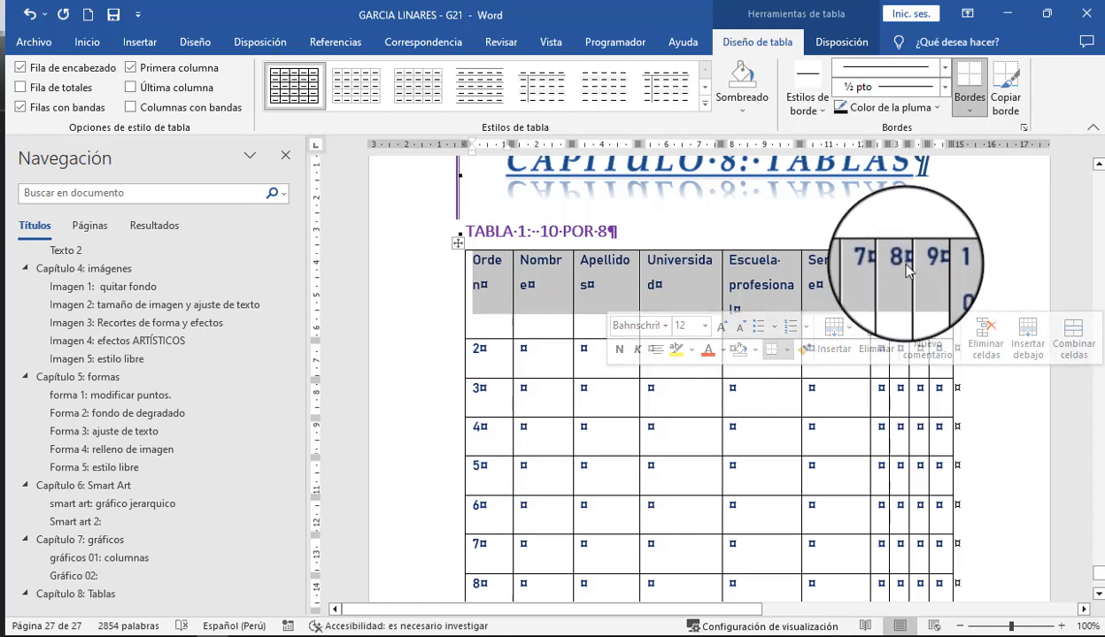
{"action": "left_click", "coordinate": [497, 294]}
{"action": "left_click_drag", "start_coordinate": [612, 276], "coordinate": [929, 294]}
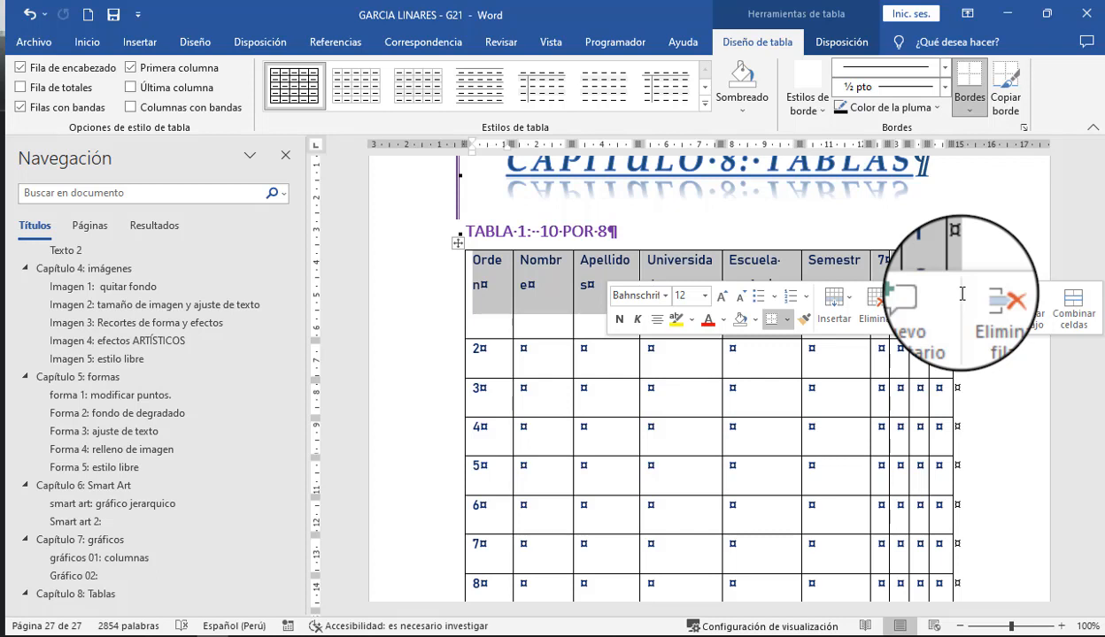
{"action": "left_click", "coordinate": [526, 285]}
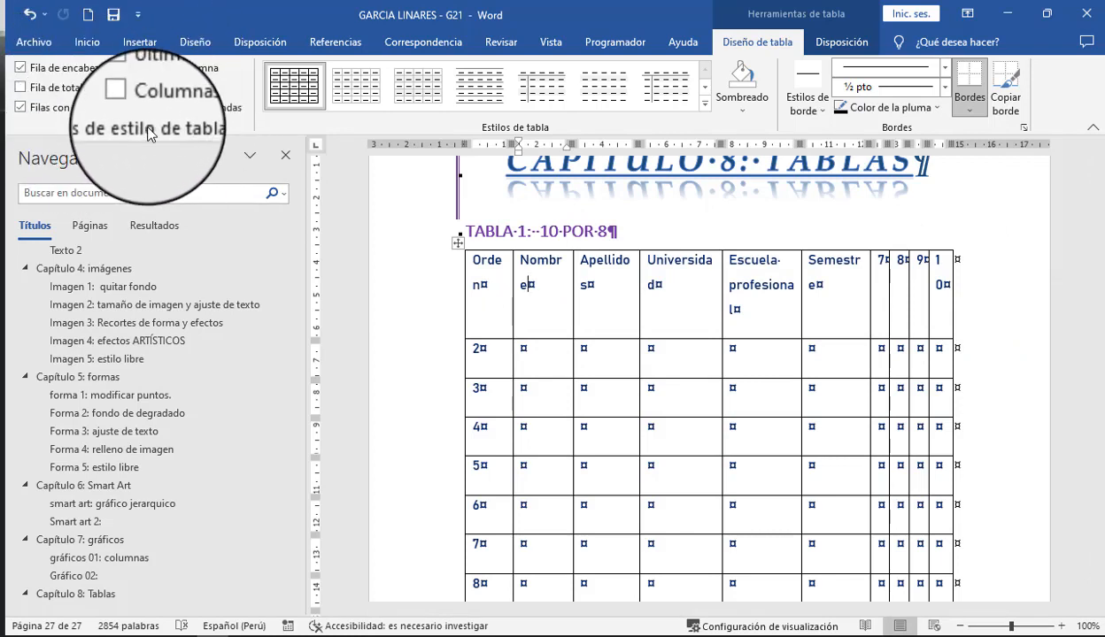
{"action": "left_click", "coordinate": [492, 280]}
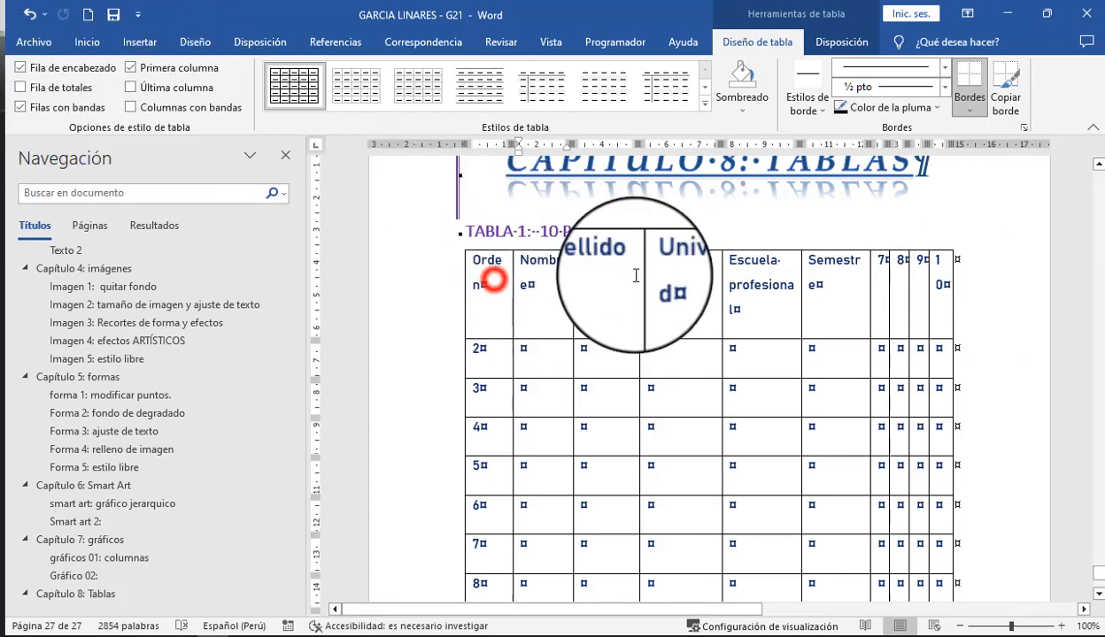
{"action": "left_click_drag", "start_coordinate": [636, 275], "coordinate": [927, 289]}
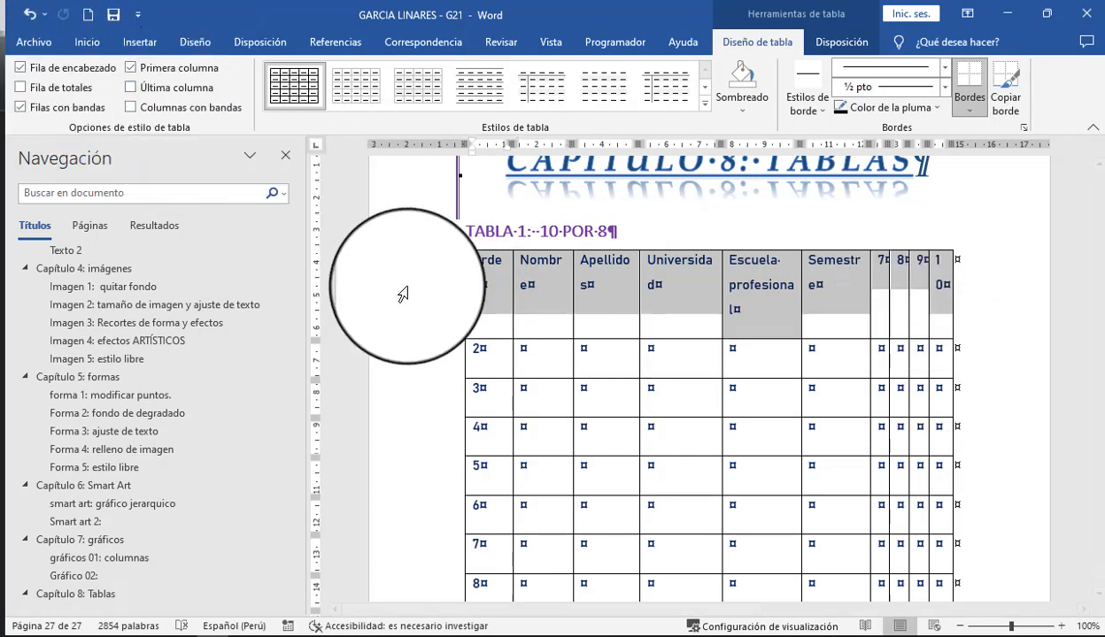
Select all cells of the table's first column, then clear the selection
{"action": "left_click", "coordinate": [494, 323]}
{"action": "mouse_move", "coordinate": [494, 323]}
{"action": "left_mouse_down"}
{"action": "mouse_move", "coordinate": [501, 568]}
{"action": "mouse_move", "coordinate": [491, 624]}
{"action": "mouse_move", "coordinate": [472, 473]}
{"action": "mouse_move", "coordinate": [474, 324]}
{"action": "left_mouse_up"}
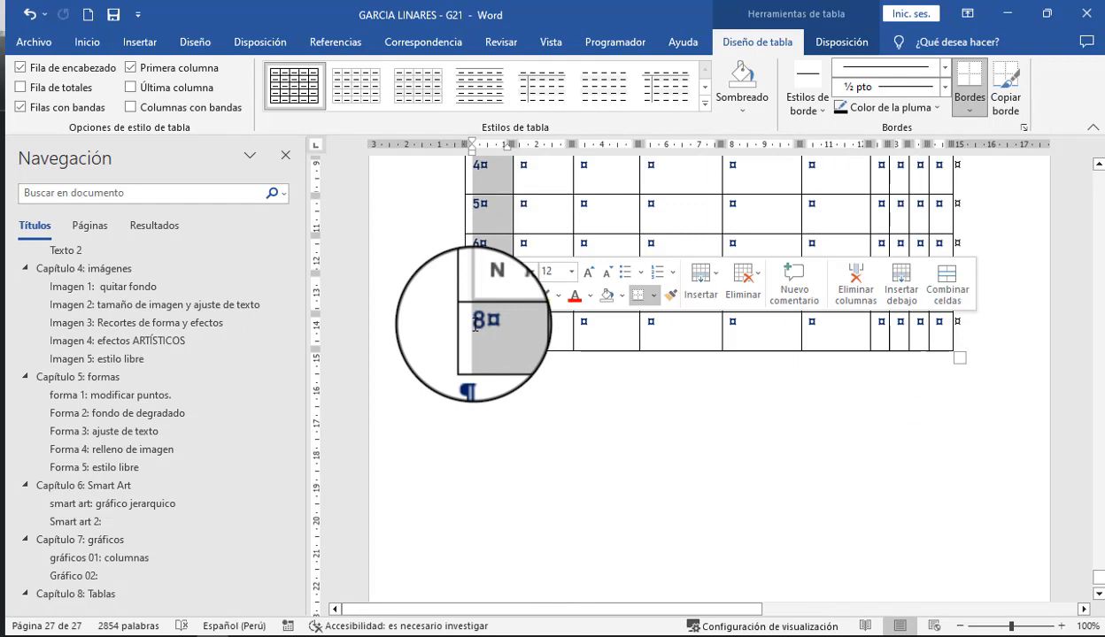
{"action": "mouse_move", "coordinate": [1100, 582]}
{"action": "left_mouse_down"}
{"action": "mouse_move", "coordinate": [1096, 563]}
{"action": "mouse_move", "coordinate": [1096, 572]}
{"action": "left_mouse_up"}
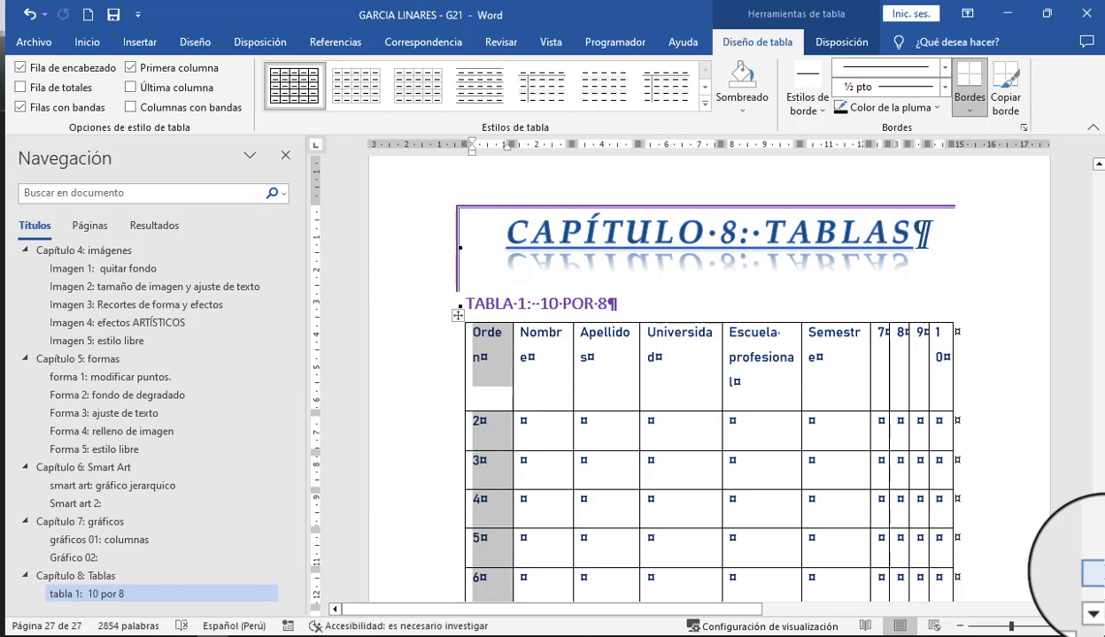
{"action": "left_click", "coordinate": [548, 376]}
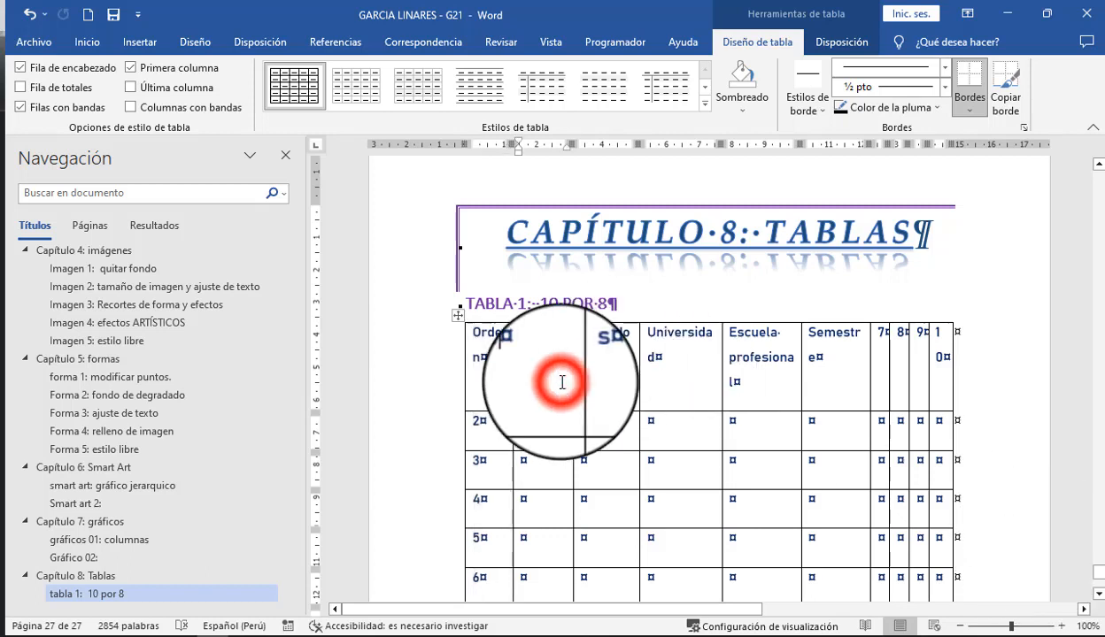
Select the whole table and examine the Tabla con cuadrícula style's modification options, including base style, target area and formats, without saving changes
{"action": "left_click", "coordinate": [458, 312]}
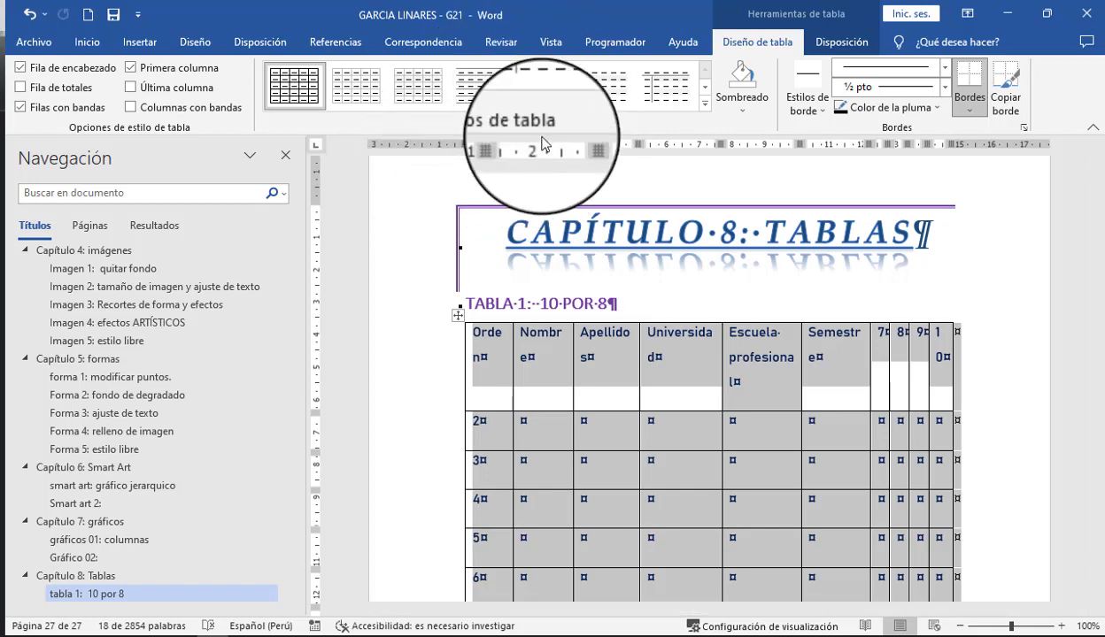
{"action": "left_click", "coordinate": [705, 104]}
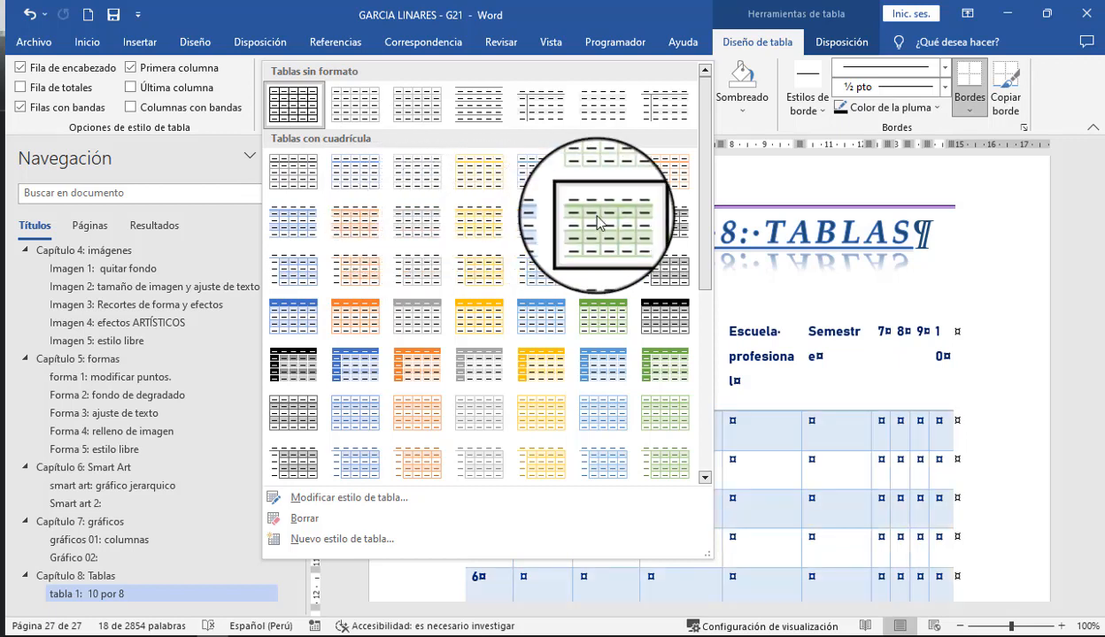
{"action": "left_click", "coordinate": [355, 500]}
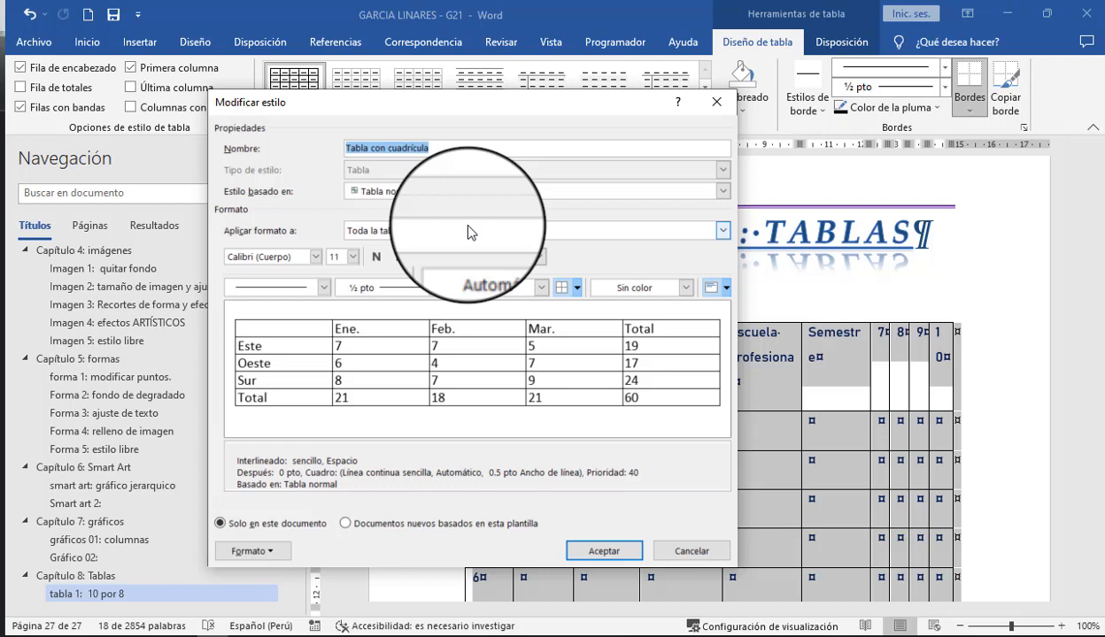
{"action": "left_click", "coordinate": [383, 232]}
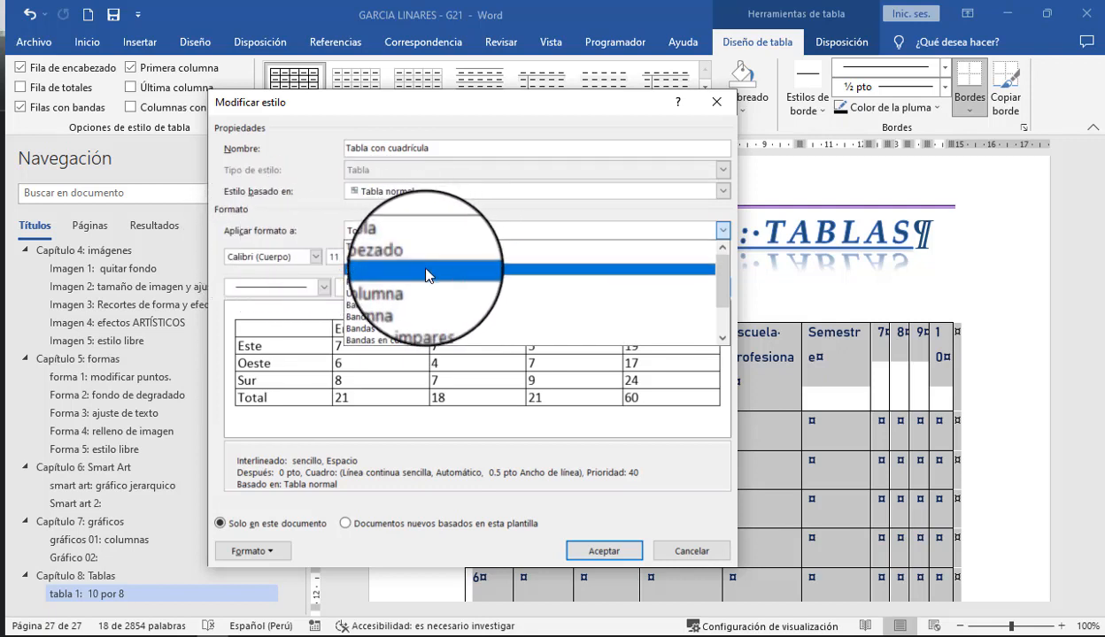
{"action": "left_click", "coordinate": [413, 187]}
{"action": "left_click", "coordinate": [413, 187]}
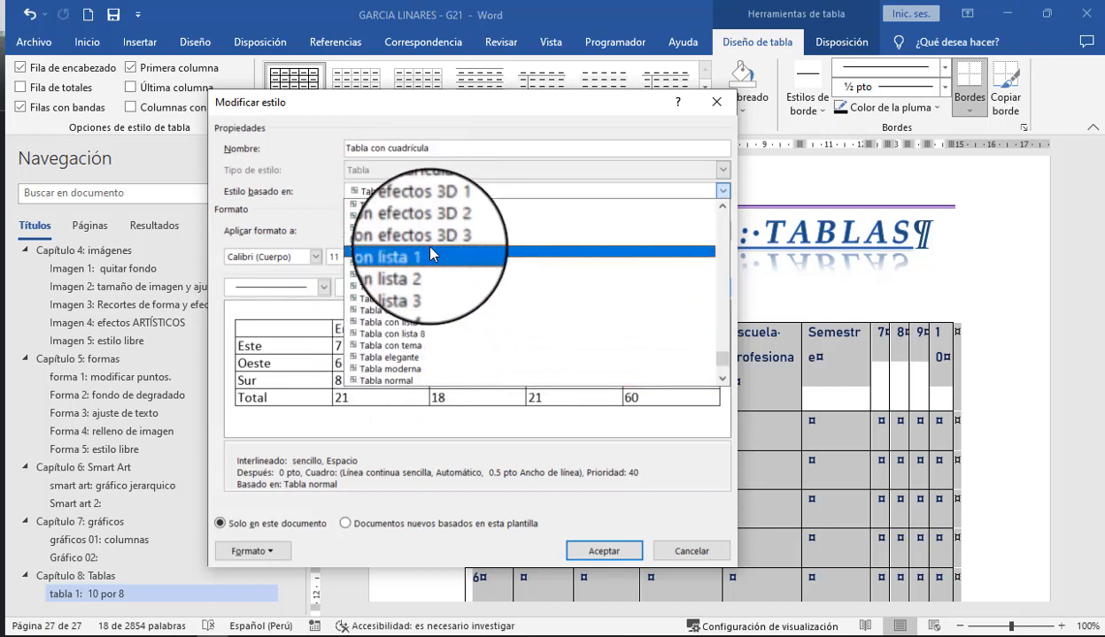
{"action": "left_click", "coordinate": [309, 205]}
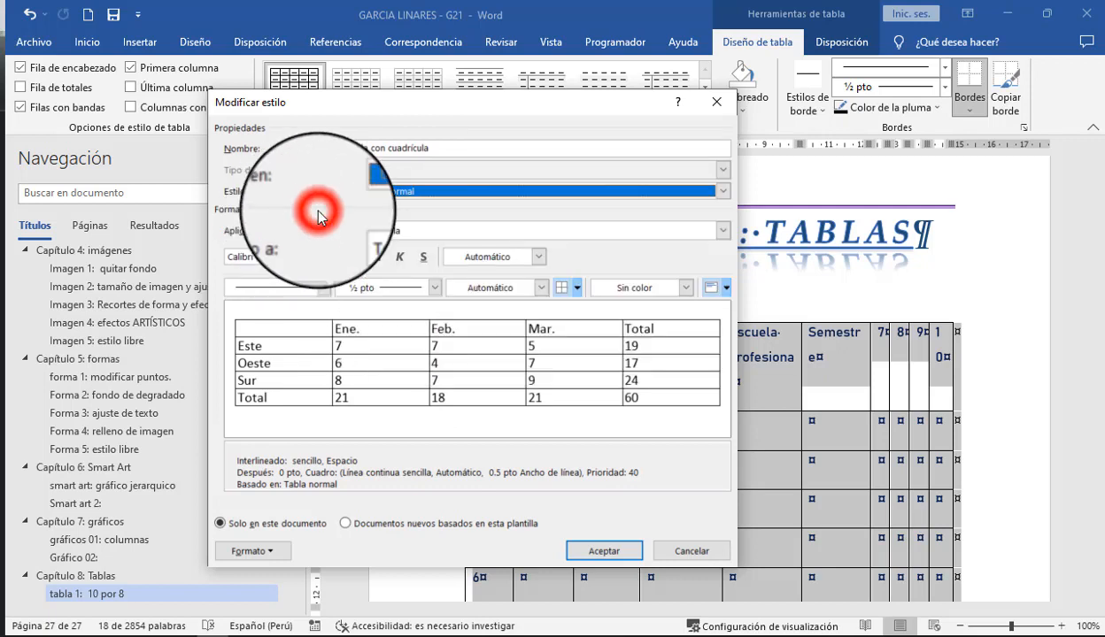
{"action": "left_click", "coordinate": [440, 151]}
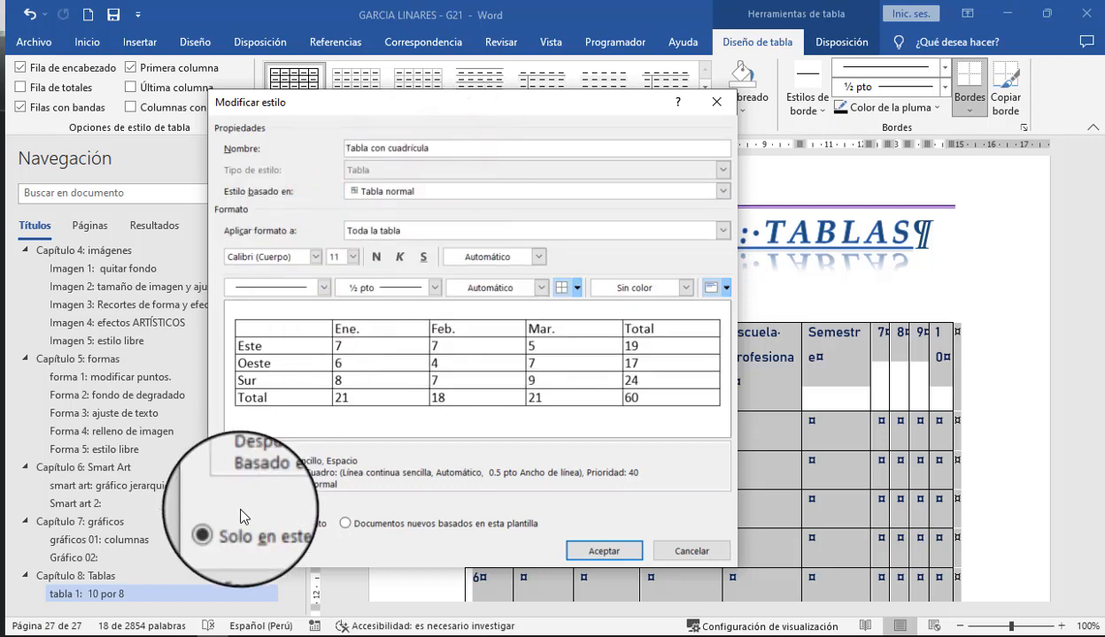
{"action": "left_click", "coordinate": [265, 550]}
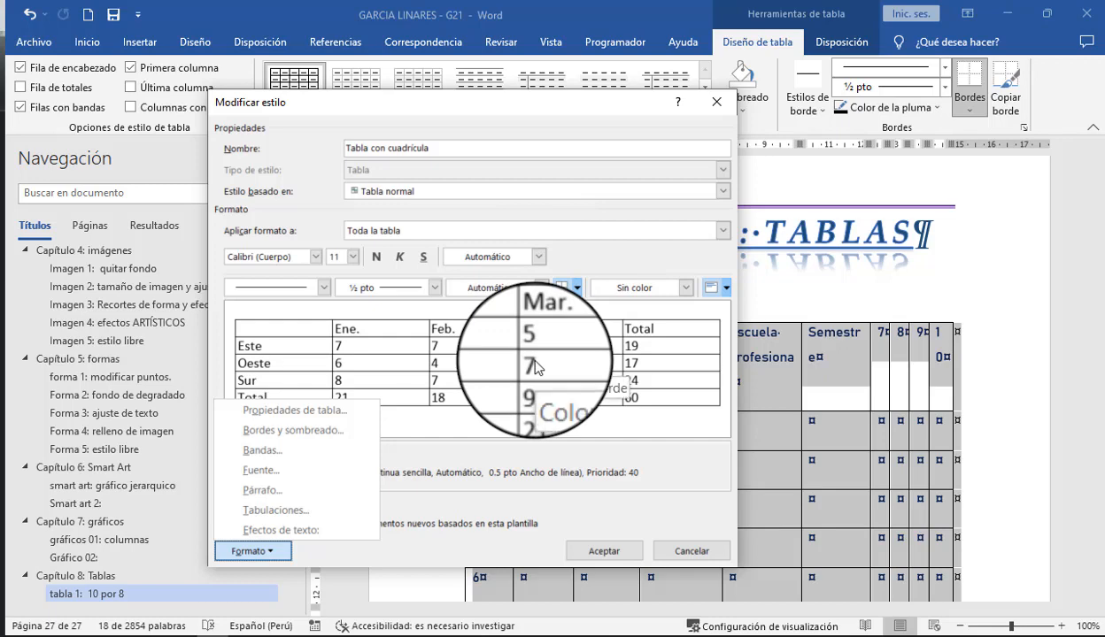
{"action": "left_click", "coordinate": [699, 549]}
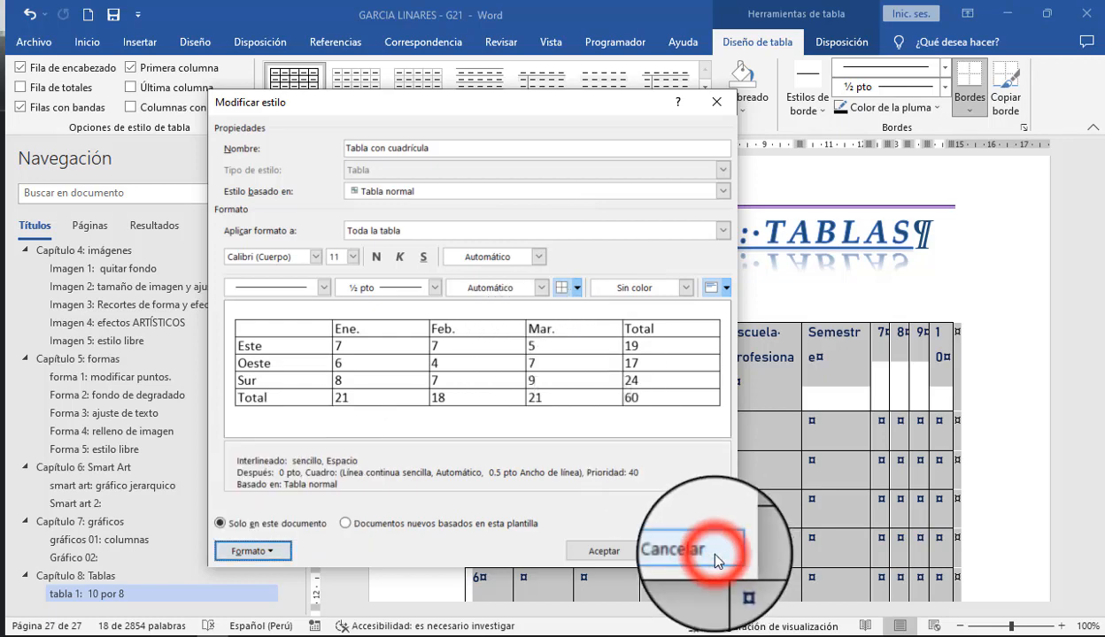
{"action": "left_click", "coordinate": [704, 550]}
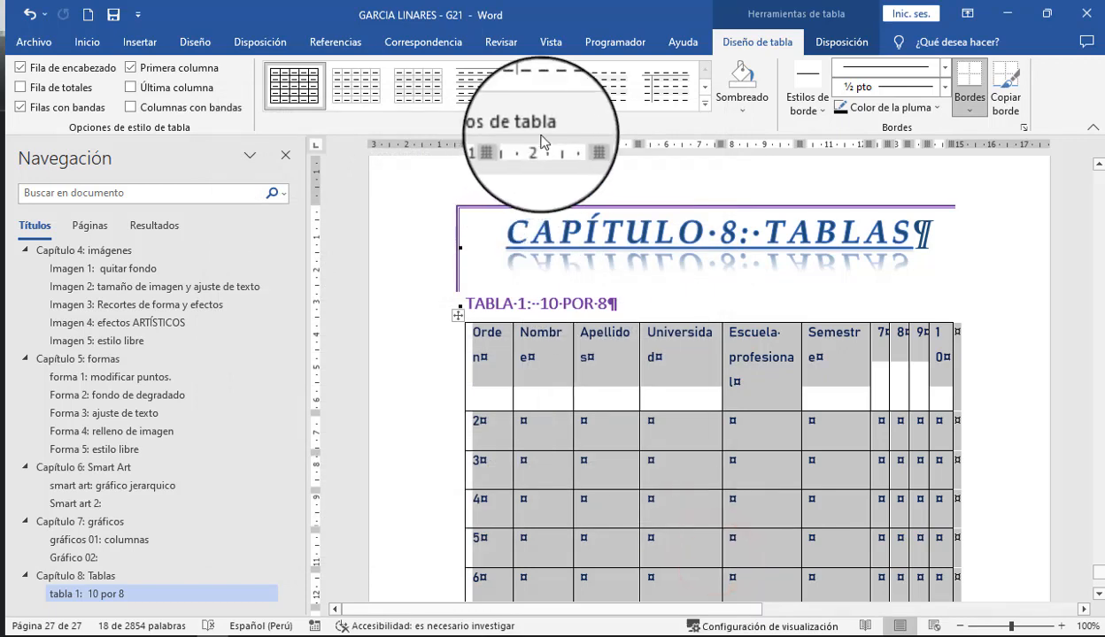
Look over the settings for creating a new table style, then cancel without creating one
{"action": "left_click", "coordinate": [705, 103]}
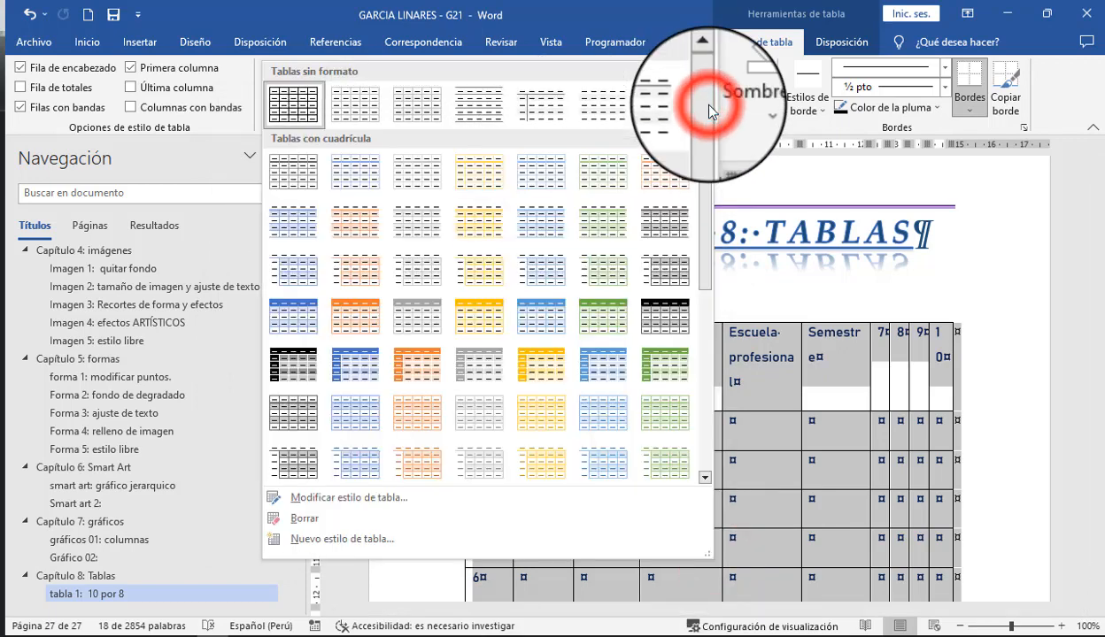
{"action": "left_click", "coordinate": [353, 538]}
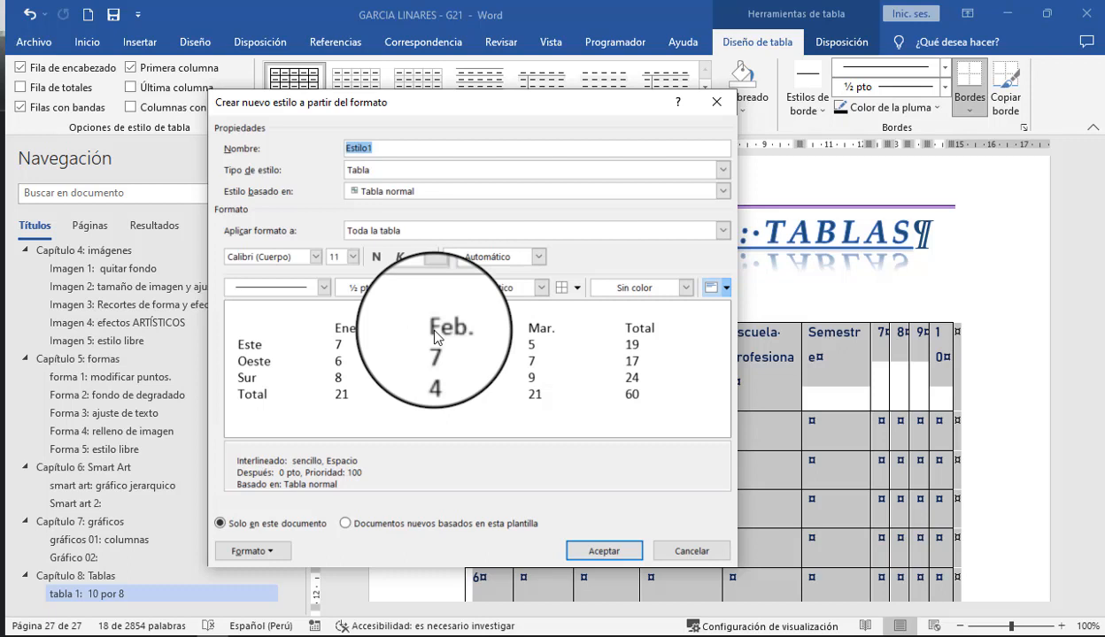
{"action": "left_click", "coordinate": [714, 555]}
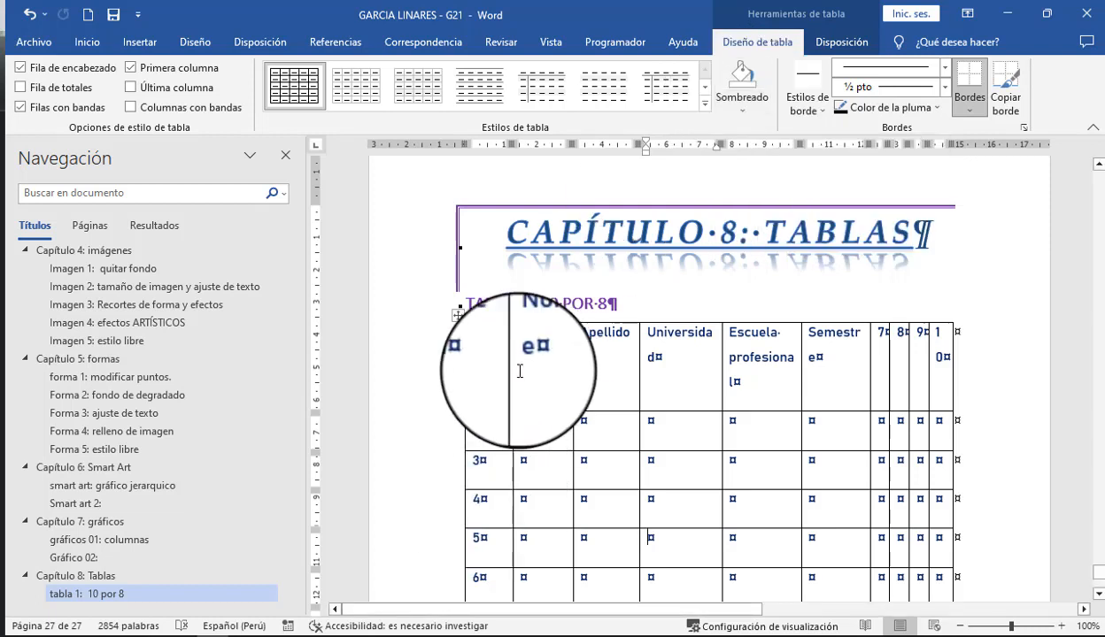
Shade the "Escuela profesional" header cell, the Apellidos cell in row 2 and the Universidad cell in row 4 yellow
{"action": "left_click", "coordinate": [665, 366]}
{"action": "left_click", "coordinate": [799, 348]}
{"action": "left_click_drag", "start_coordinate": [776, 357], "coordinate": [788, 362]}
{"action": "left_click", "coordinate": [723, 351]}
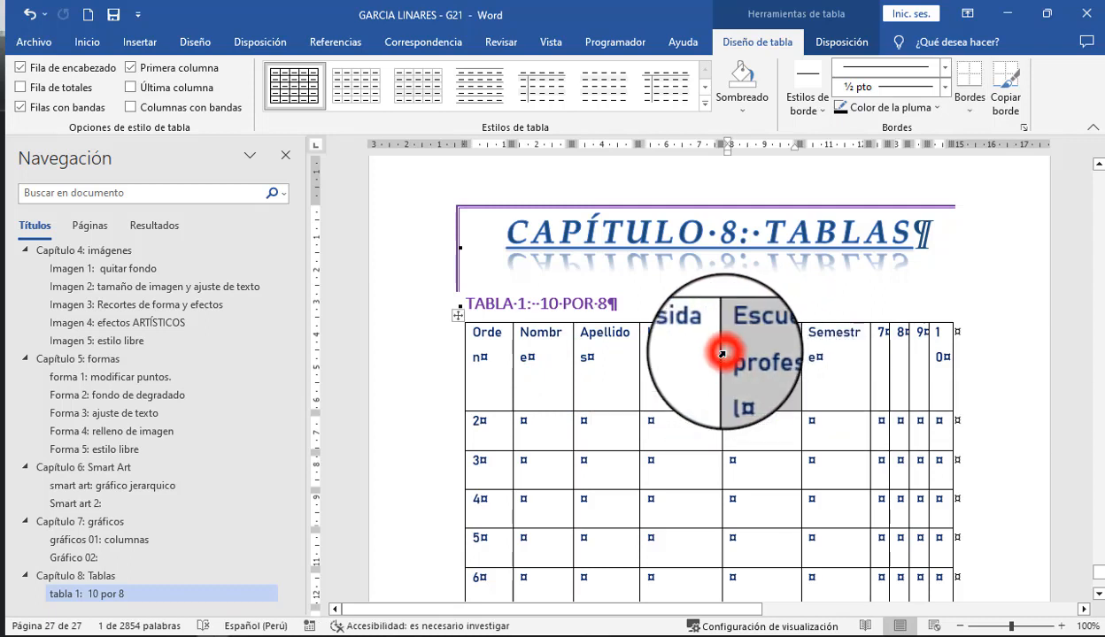
{"action": "left_click", "coordinate": [574, 439], "text": "ctrl"}
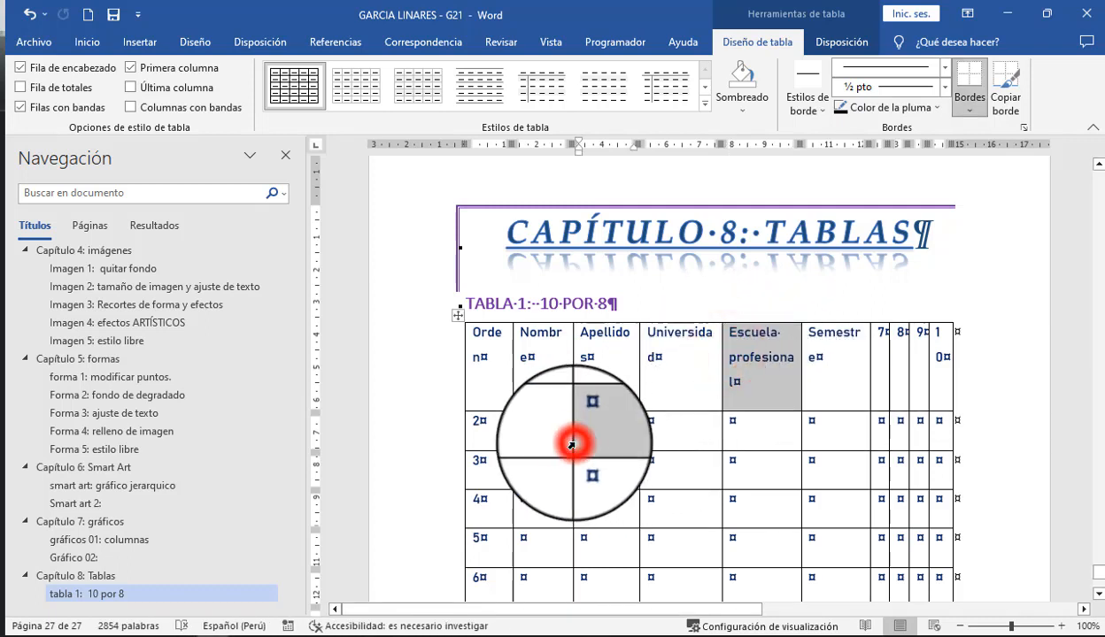
{"action": "left_click", "coordinate": [641, 519]}
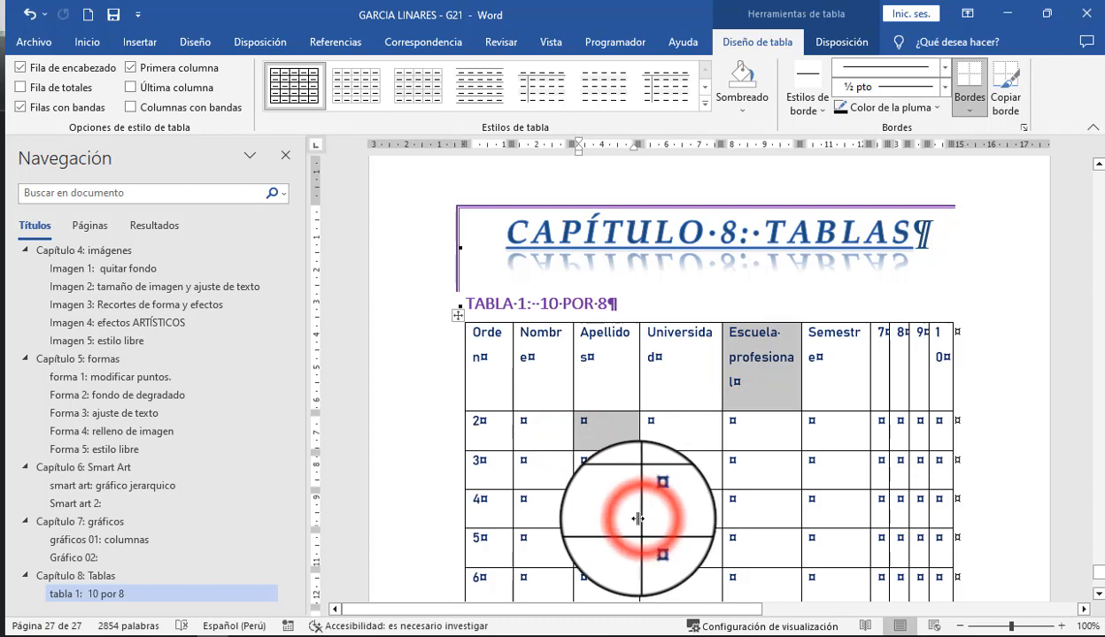
{"action": "left_click", "coordinate": [636, 519]}
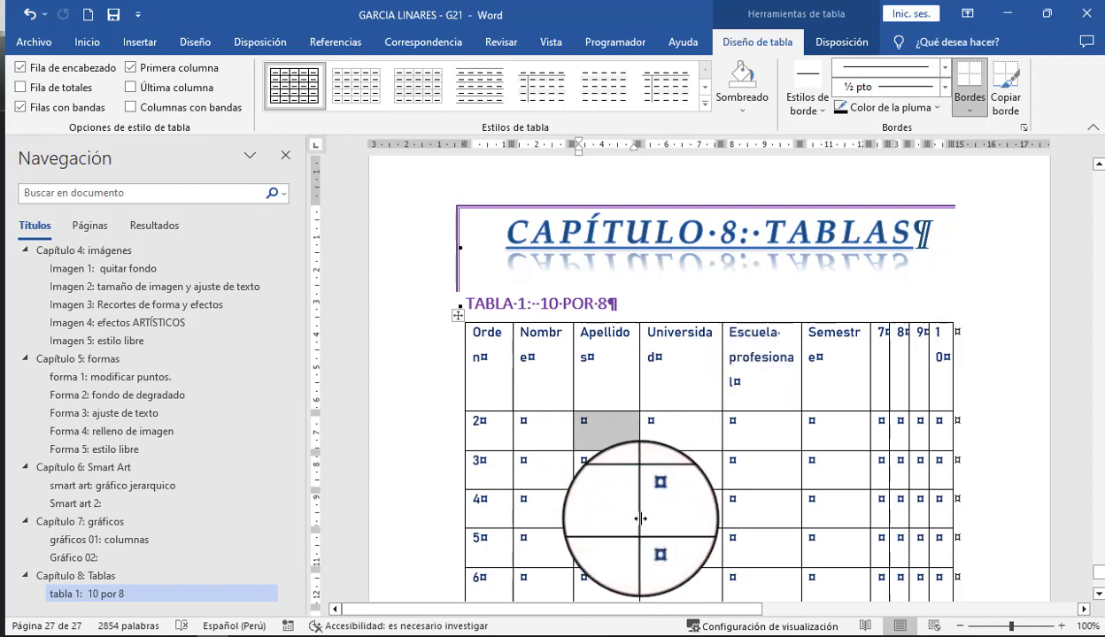
{"action": "left_click", "coordinate": [645, 513]}
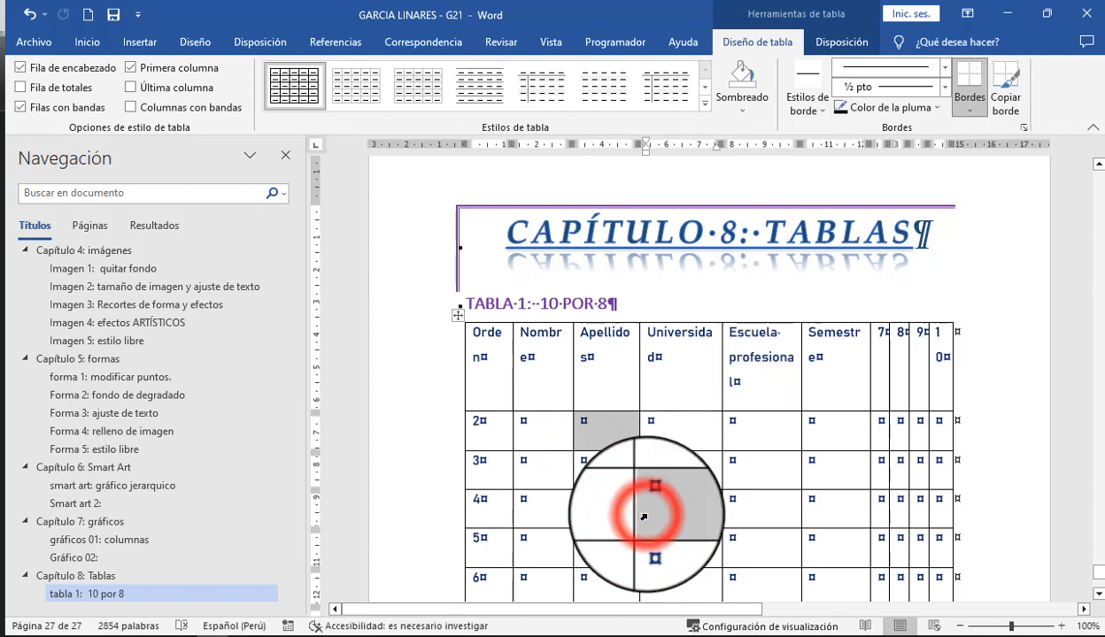
{"action": "left_click", "coordinate": [719, 372]}
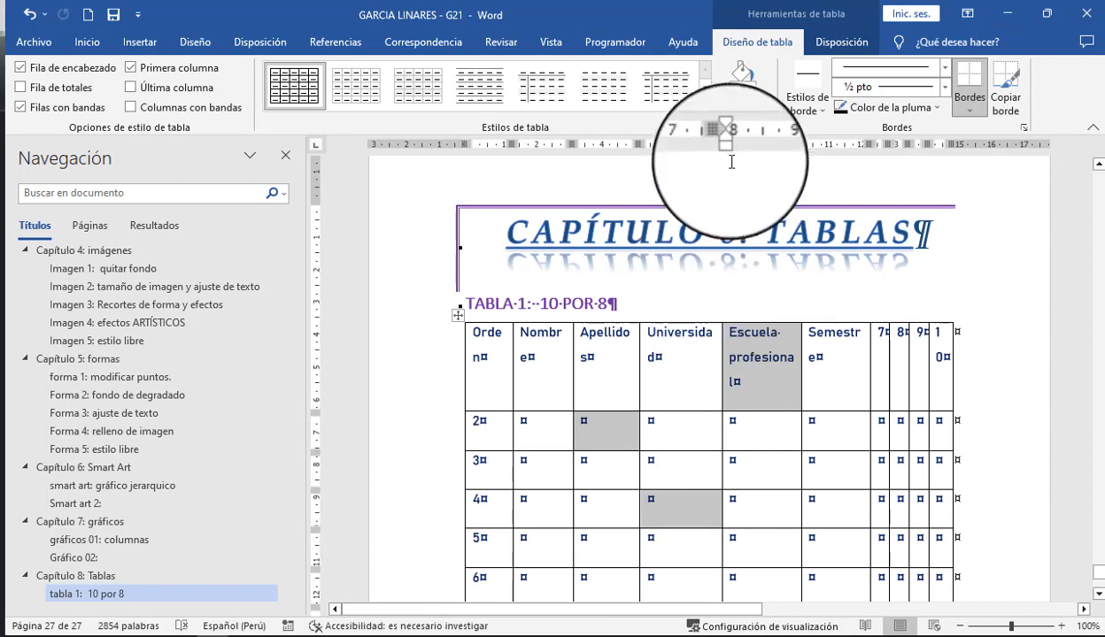
{"action": "left_click", "coordinate": [728, 106]}
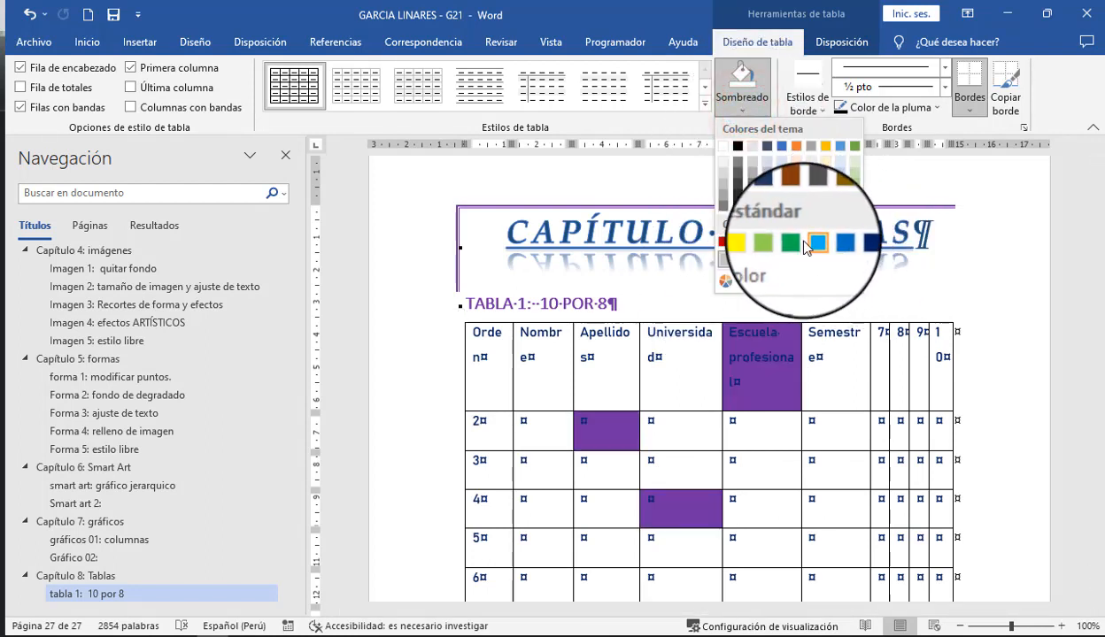
{"action": "left_click", "coordinate": [766, 245]}
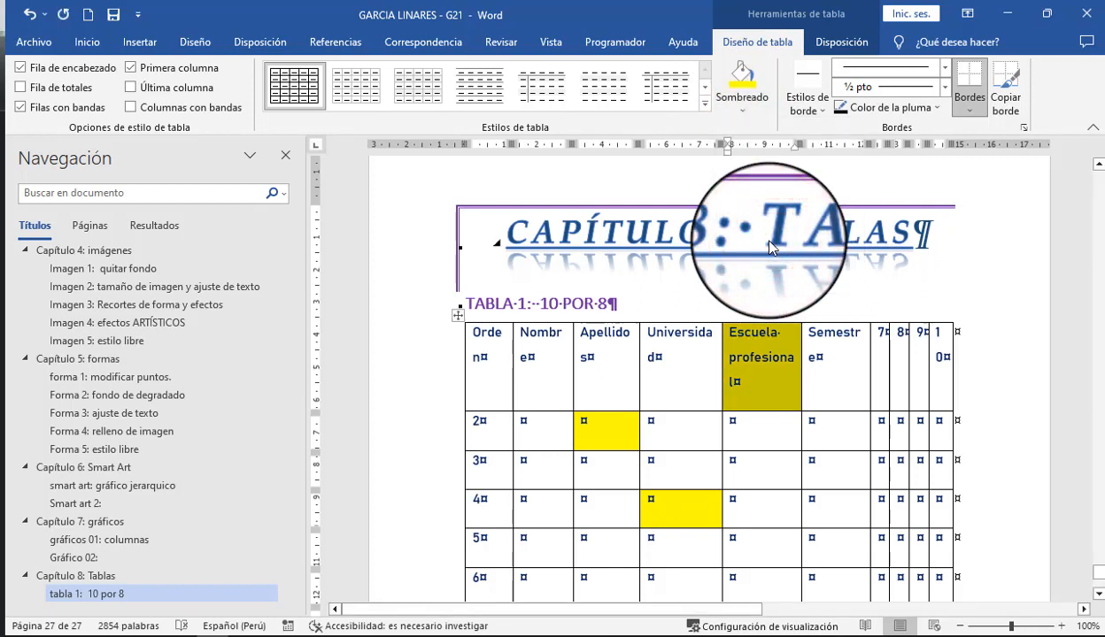
{"action": "left_click", "coordinate": [903, 484]}
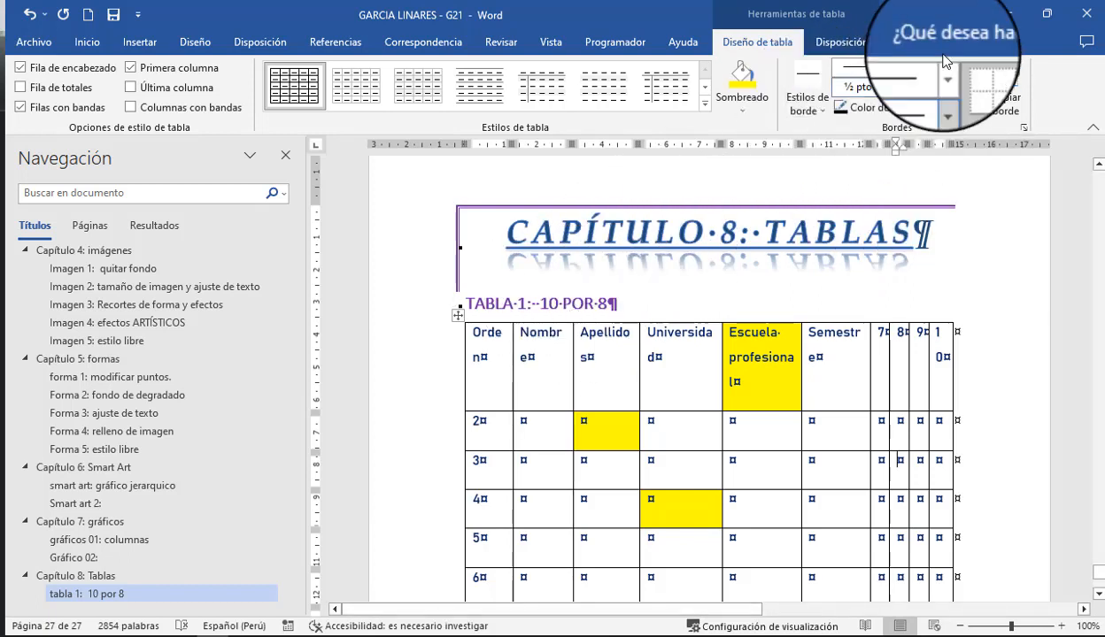
Choose the orange 1 ½ pt theme border style for painting the table's borders
{"action": "left_click", "coordinate": [808, 104]}
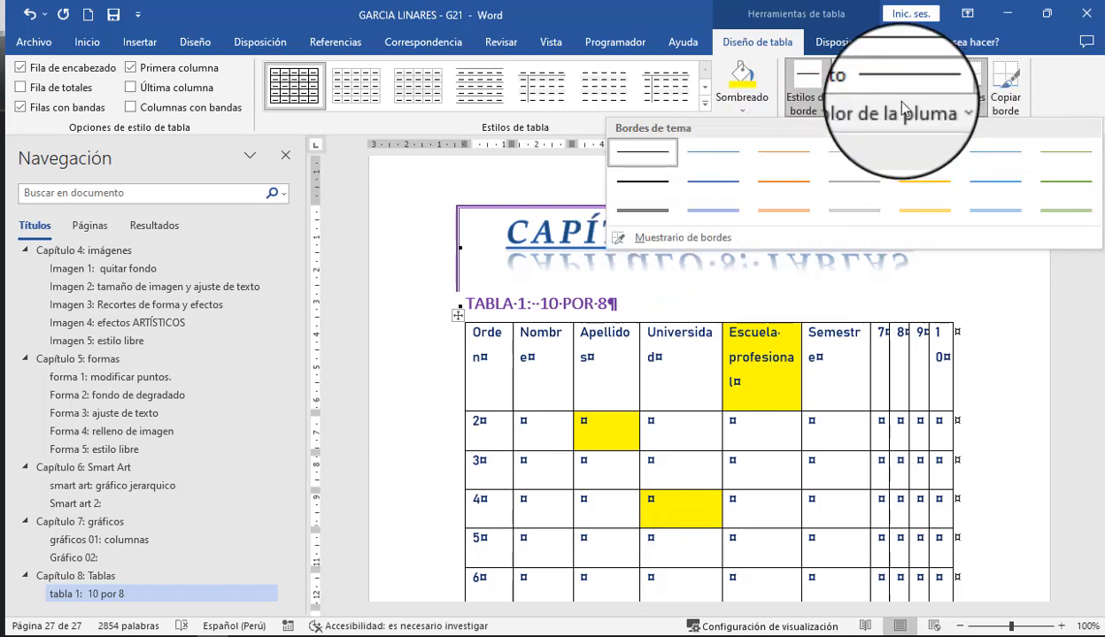
{"action": "left_click", "coordinate": [495, 385]}
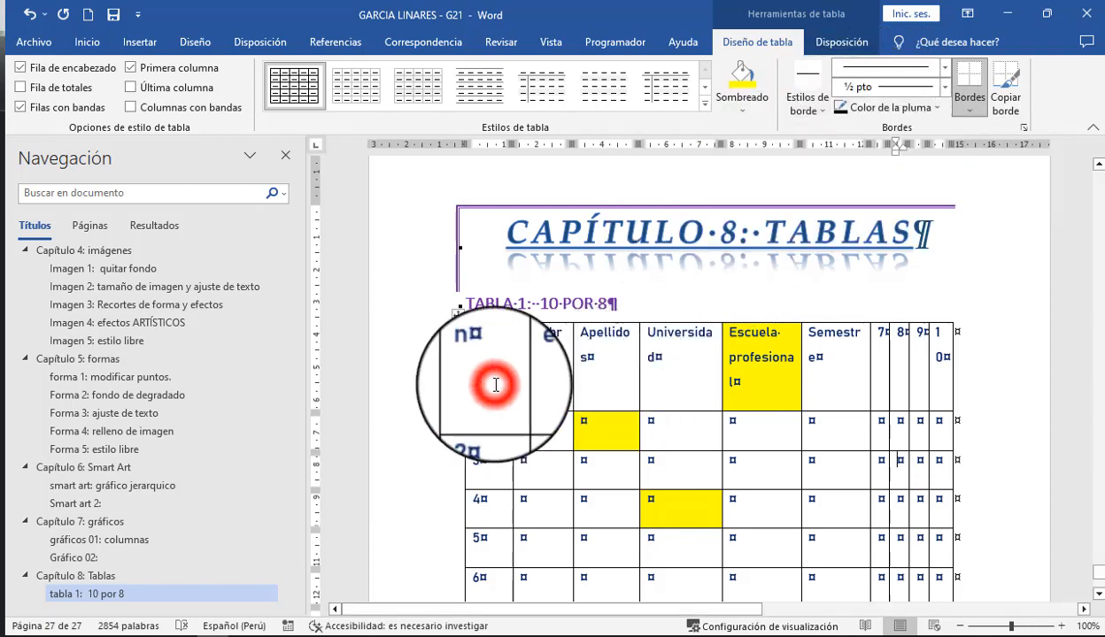
{"action": "left_click_drag", "start_coordinate": [496, 383], "coordinate": [531, 368]}
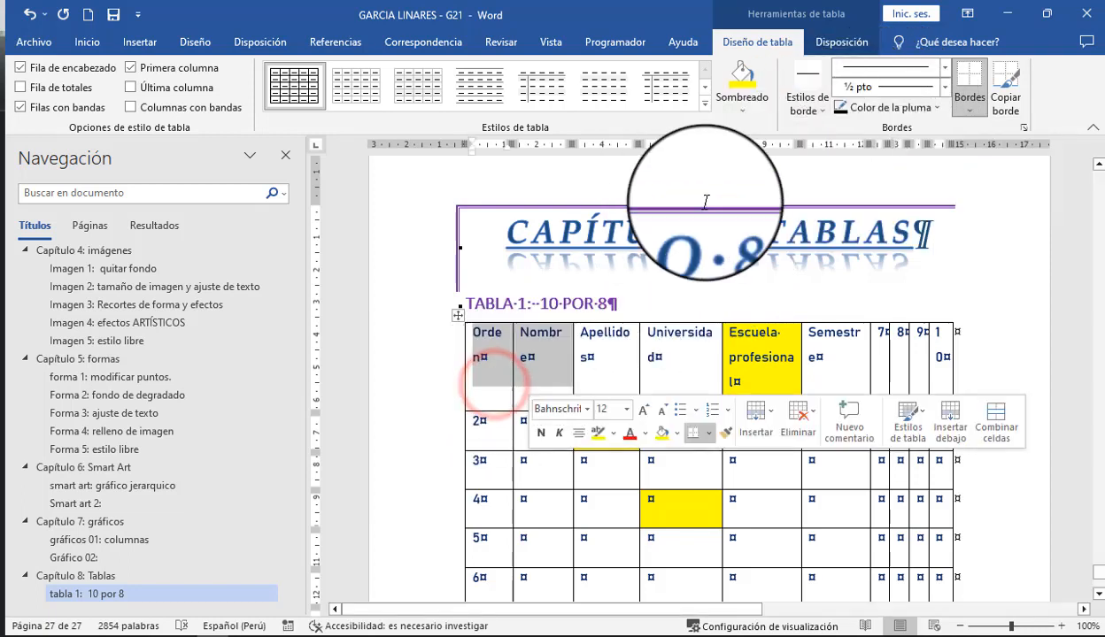
{"action": "left_click", "coordinate": [802, 106]}
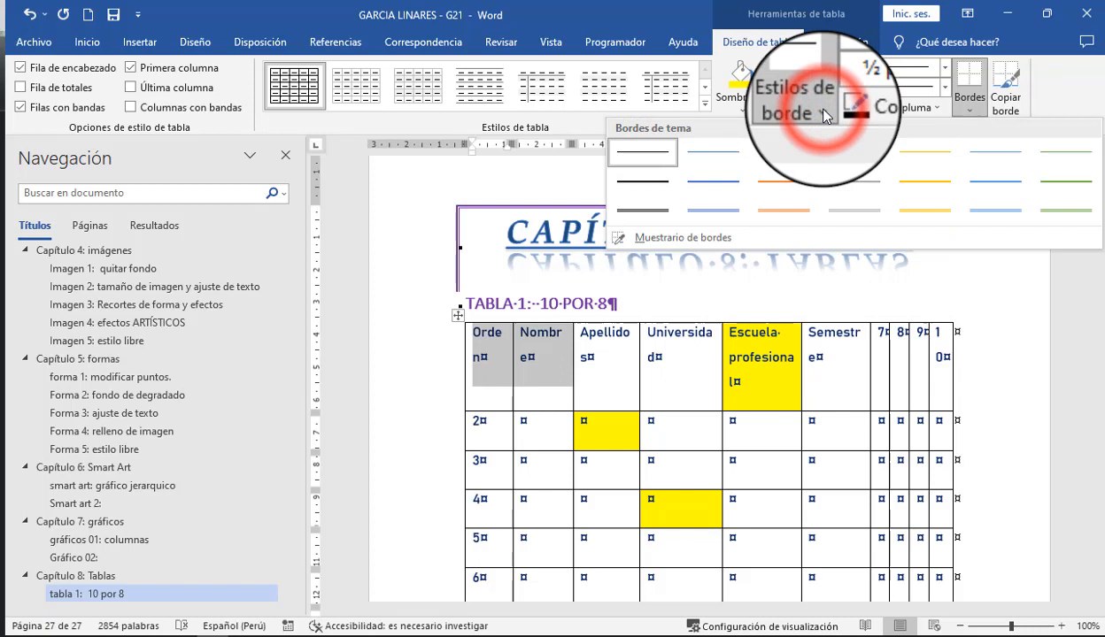
{"action": "left_click", "coordinate": [796, 187]}
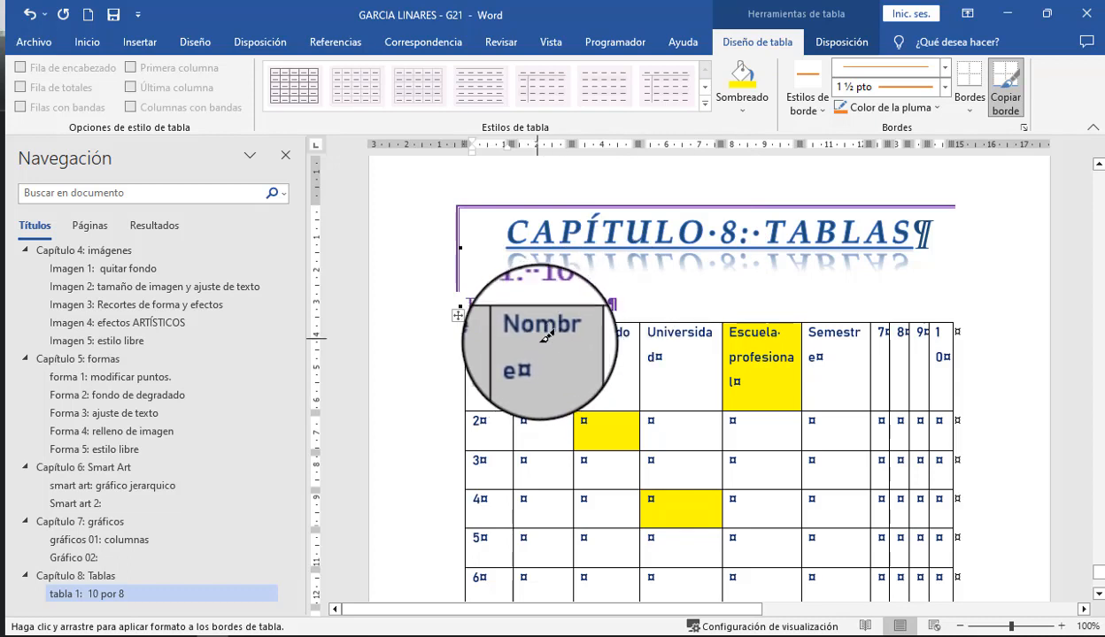
{"action": "left_click", "coordinate": [808, 105]}
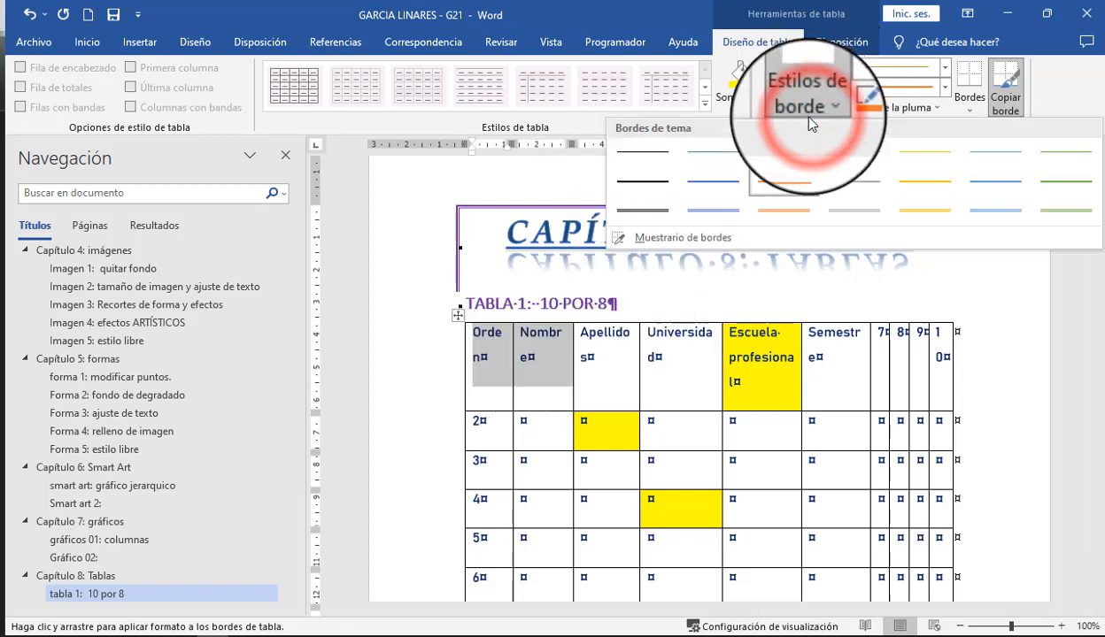
{"action": "left_click", "coordinate": [809, 118]}
{"action": "left_click", "coordinate": [810, 117]}
{"action": "left_click", "coordinate": [547, 355]}
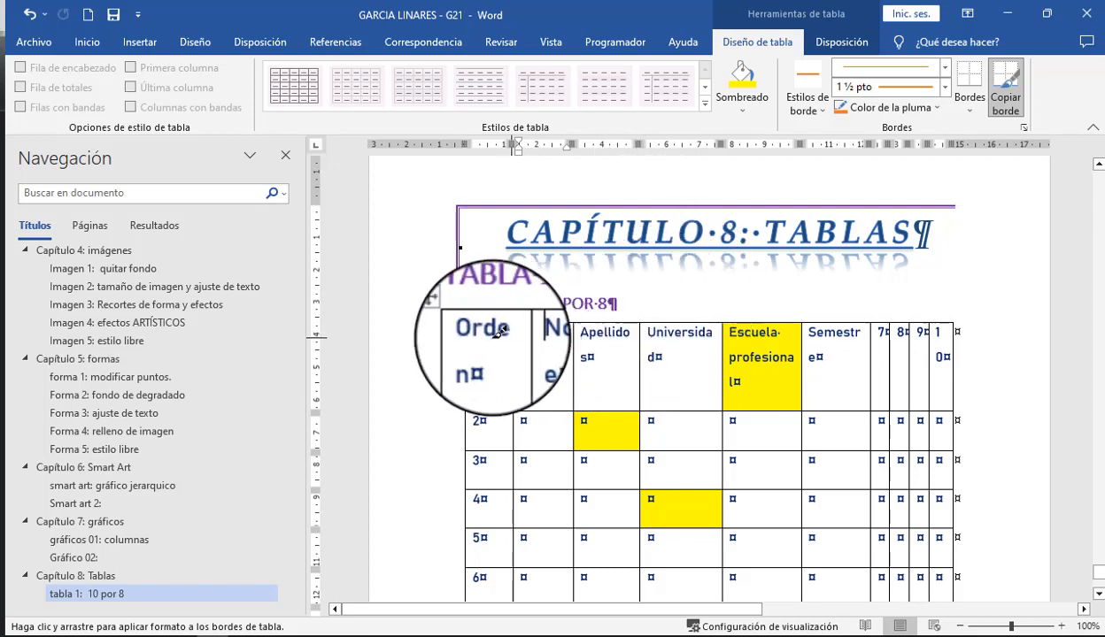
Paint the orange border around the "Orden" and "Apellidos" header cells and along the header row's top edge
{"action": "mouse_move", "coordinate": [475, 317]}
{"action": "left_mouse_down"}
{"action": "mouse_move", "coordinate": [523, 312]}
{"action": "mouse_move", "coordinate": [516, 389]}
{"action": "left_mouse_up"}
{"action": "left_click", "coordinate": [469, 408]}
{"action": "left_click", "coordinate": [471, 411]}
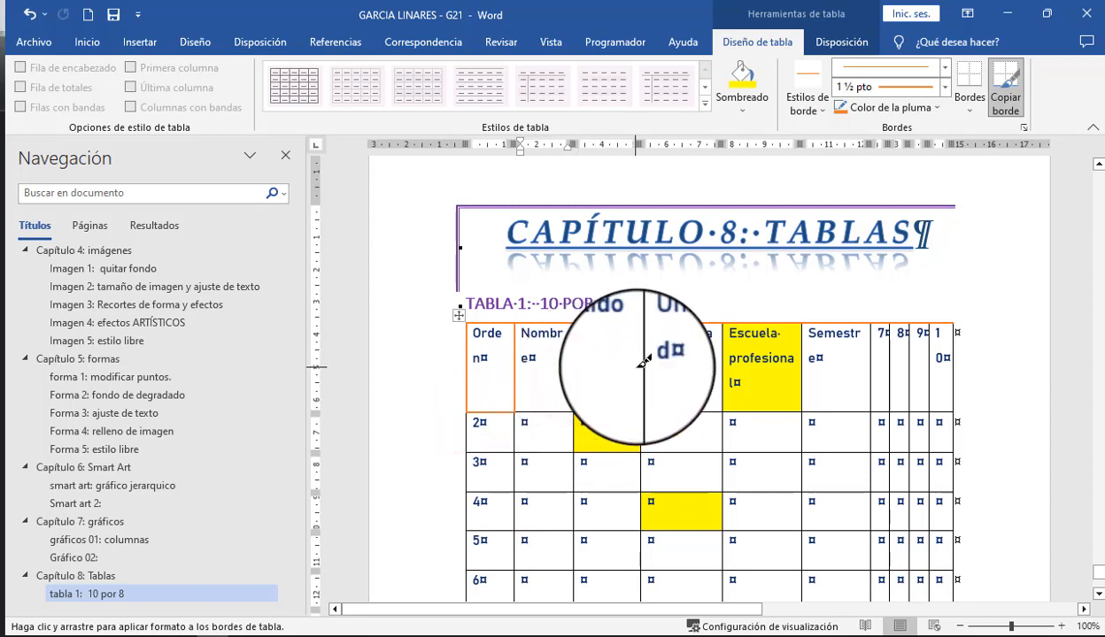
{"action": "left_click", "coordinate": [619, 412]}
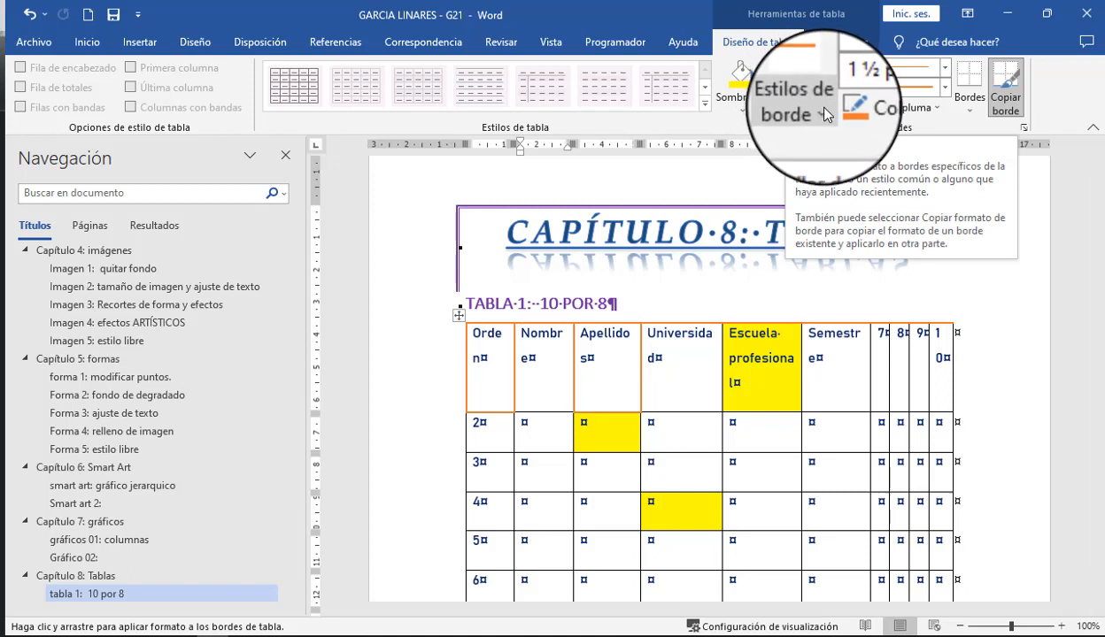
Browse the border line styles without changing the style, and paint an orange border below the Universidad cell in row 2
{"action": "left_click", "coordinate": [877, 65]}
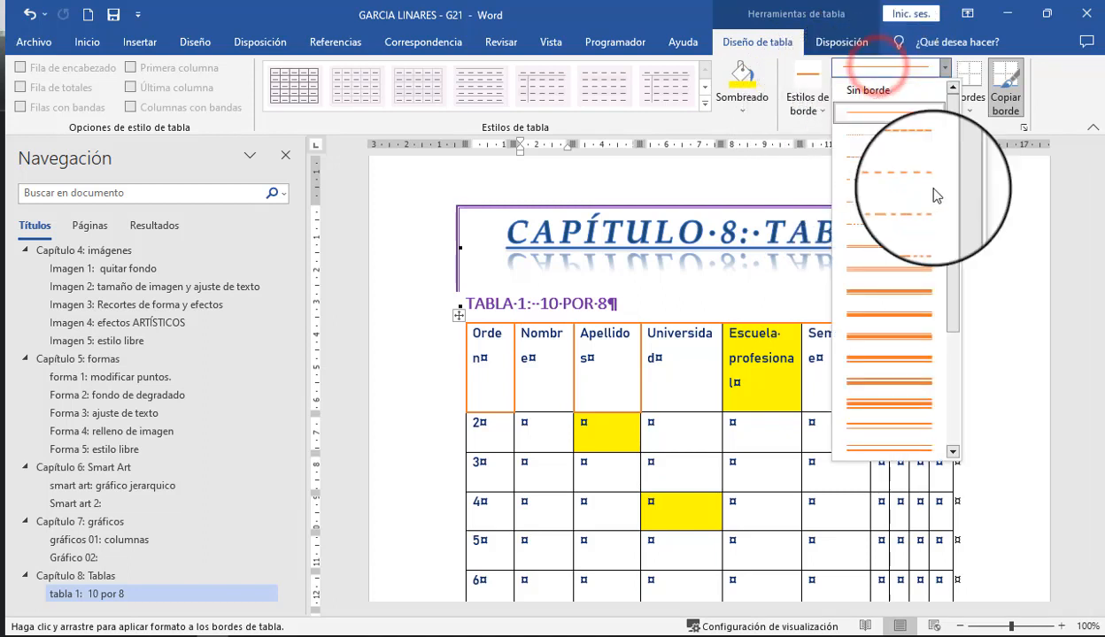
{"action": "left_click", "coordinate": [957, 278]}
{"action": "left_click", "coordinate": [678, 456]}
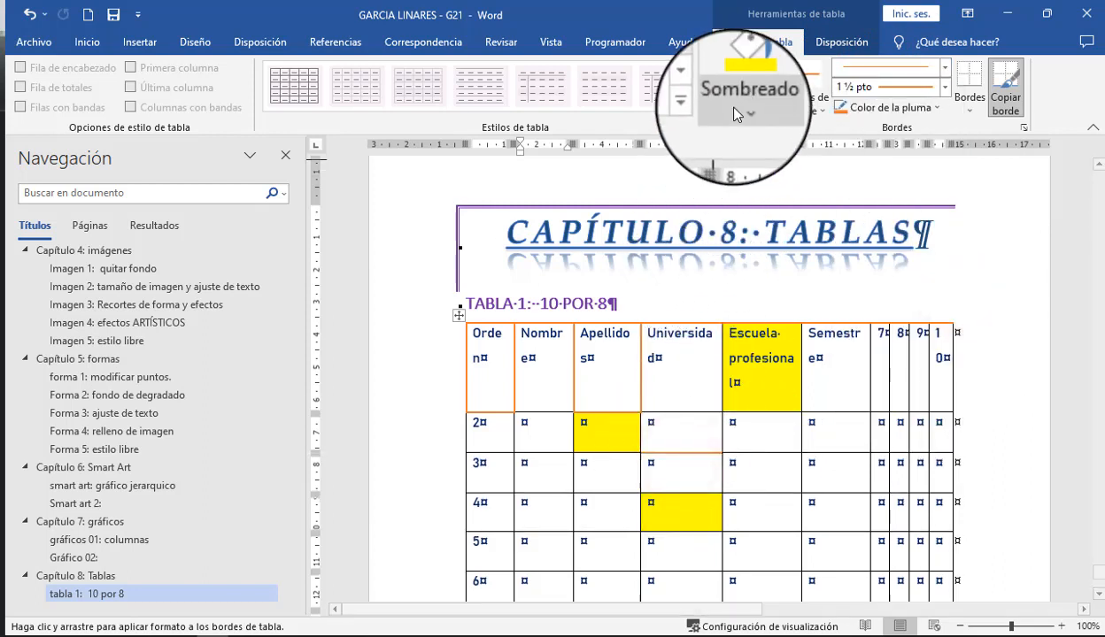
Choose the black ½ pt theme border style, try it on the top edge of the "Escuela profesional" header cell and undo that
{"action": "left_click", "coordinate": [806, 102]}
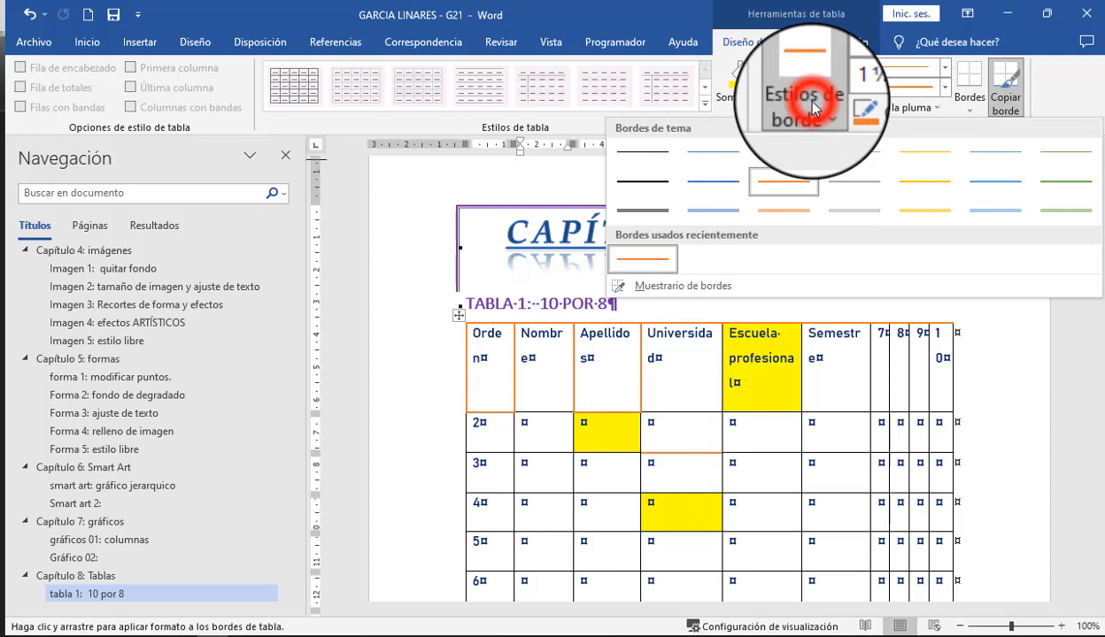
{"action": "left_click", "coordinate": [660, 160]}
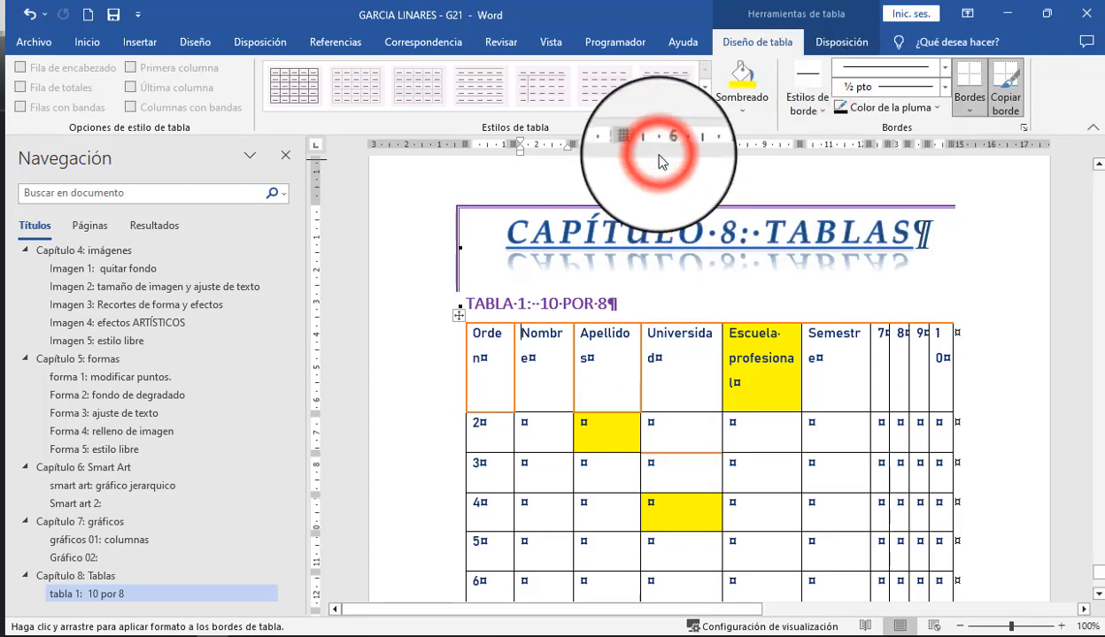
{"action": "left_click", "coordinate": [740, 317]}
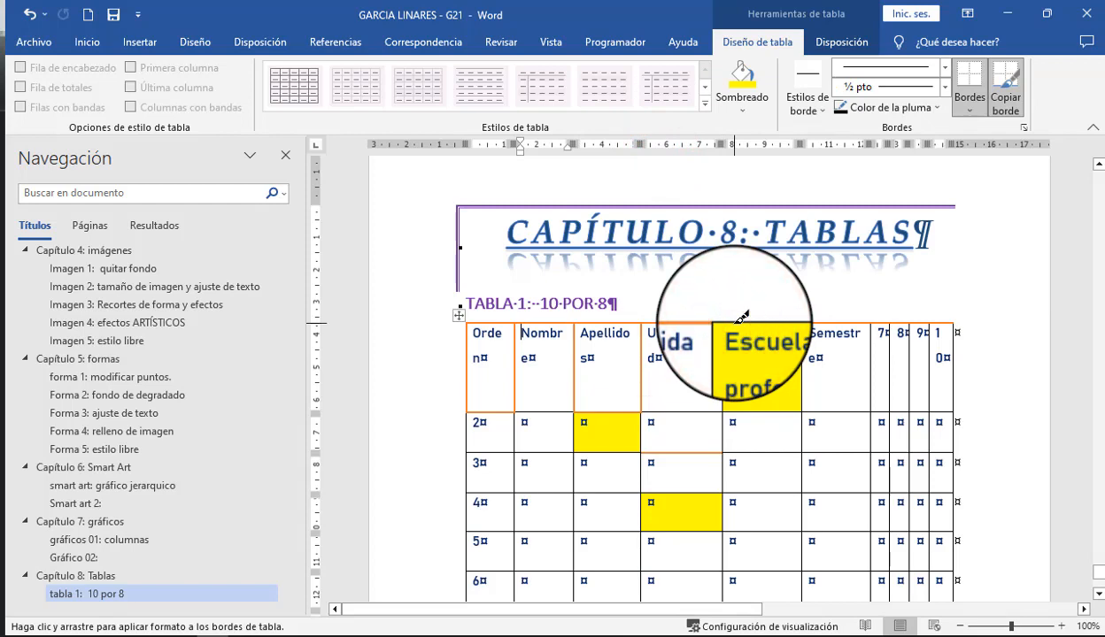
{"action": "key", "text": "ctrl+z"}
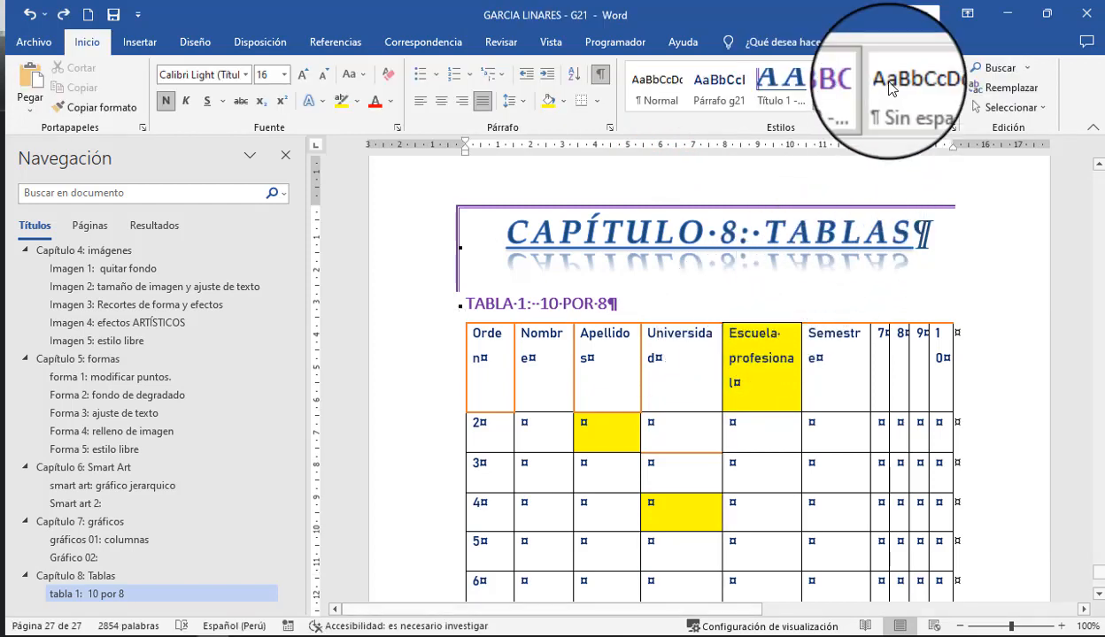
Browse the border line styles available for the table, down to the wavy and striped ones
{"action": "left_click", "coordinate": [714, 400]}
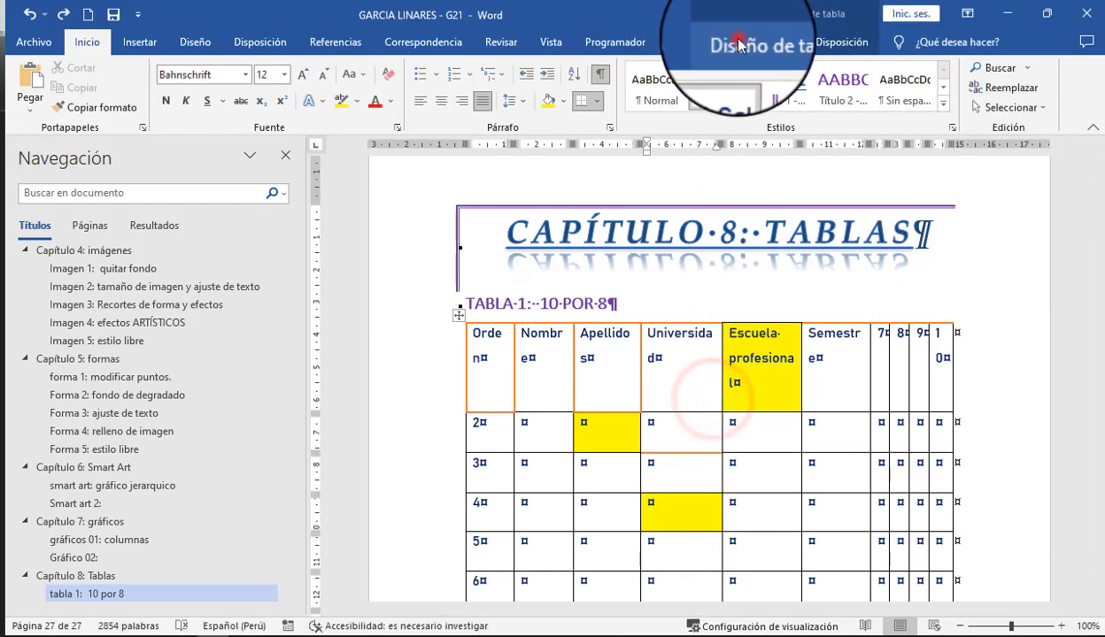
{"action": "left_click", "coordinate": [744, 41]}
{"action": "left_click", "coordinate": [944, 68]}
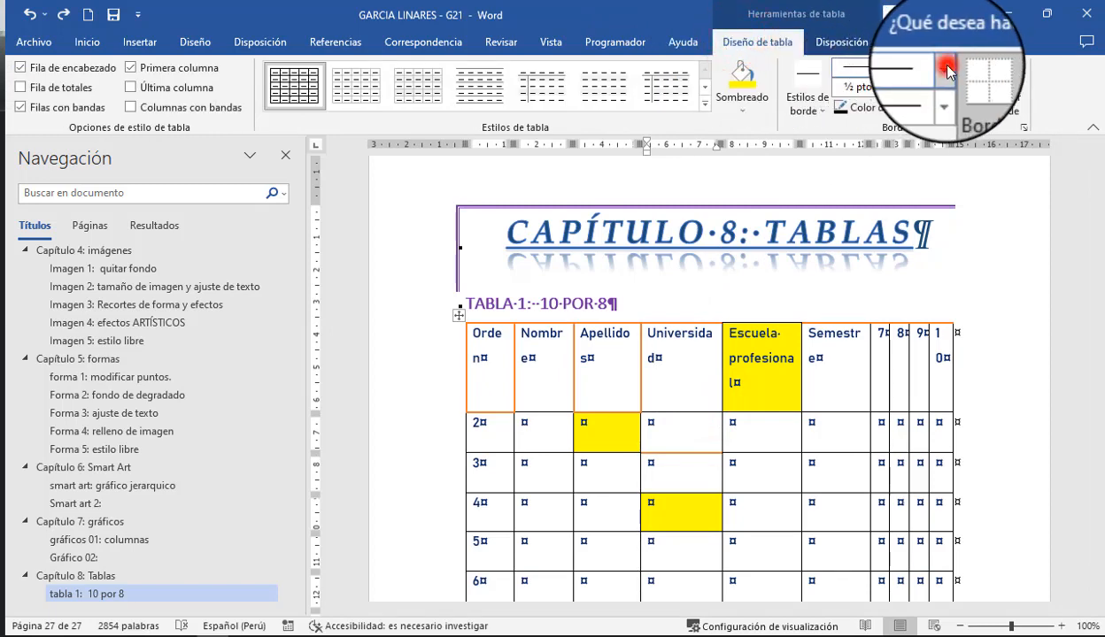
{"action": "mouse_move", "coordinate": [951, 217]}
{"action": "left_mouse_down"}
{"action": "mouse_move", "coordinate": [972, 221]}
{"action": "mouse_move", "coordinate": [971, 381]}
{"action": "left_mouse_up"}
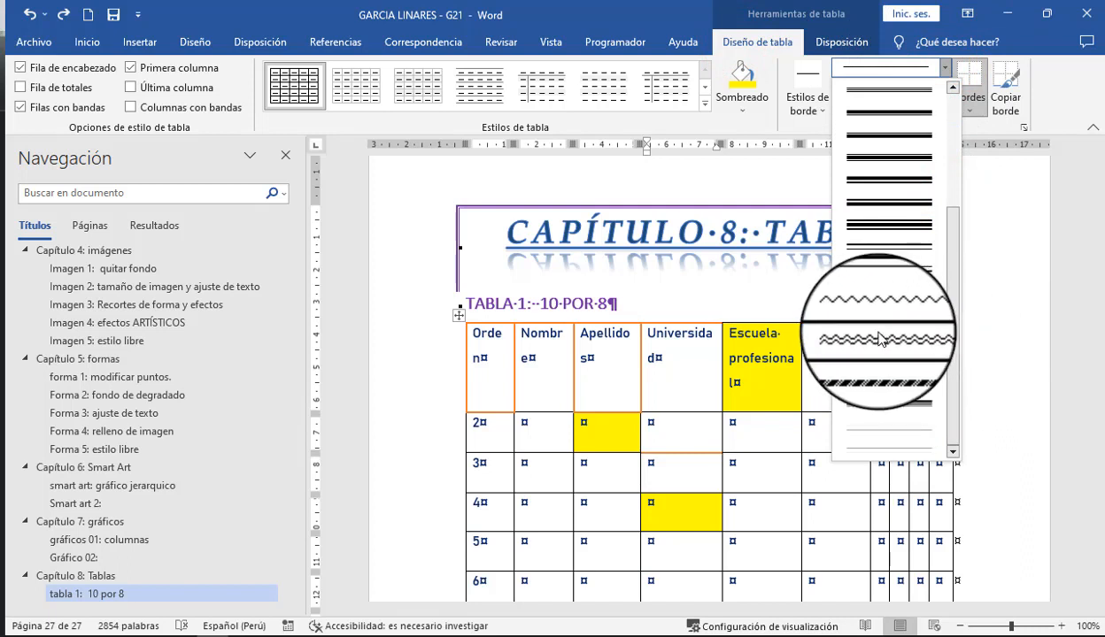
{"action": "left_click", "coordinate": [684, 428]}
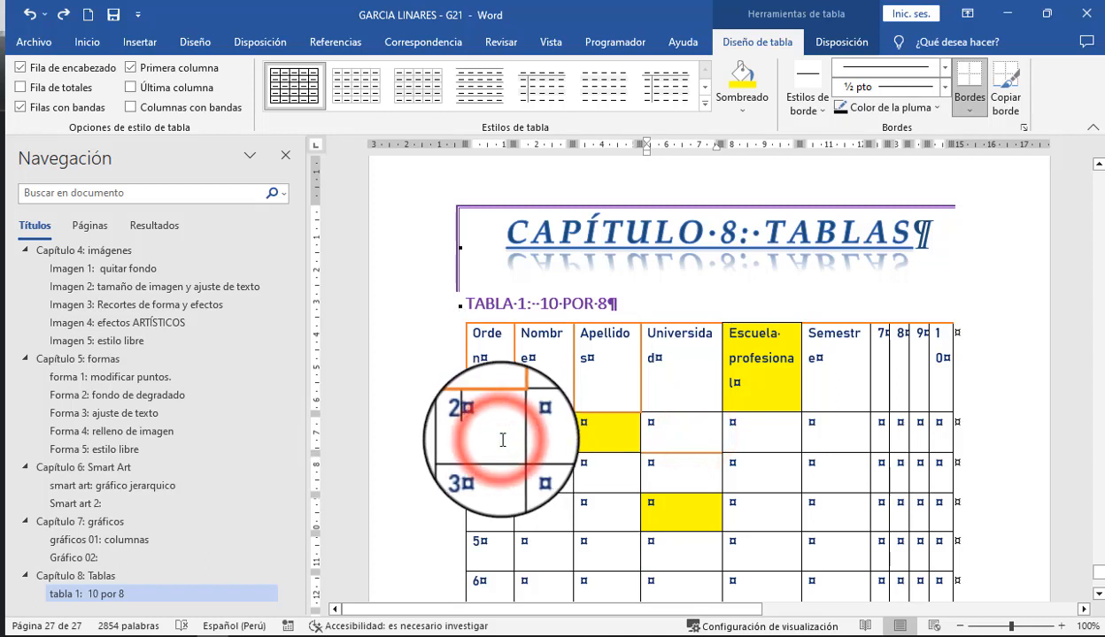
Select the first four columns' cells in rows 2 to 4 and choose the double wavy border line style
{"action": "mouse_move", "coordinate": [502, 440]}
{"action": "left_mouse_down"}
{"action": "mouse_move", "coordinate": [535, 459]}
{"action": "mouse_move", "coordinate": [552, 509]}
{"action": "left_mouse_up"}
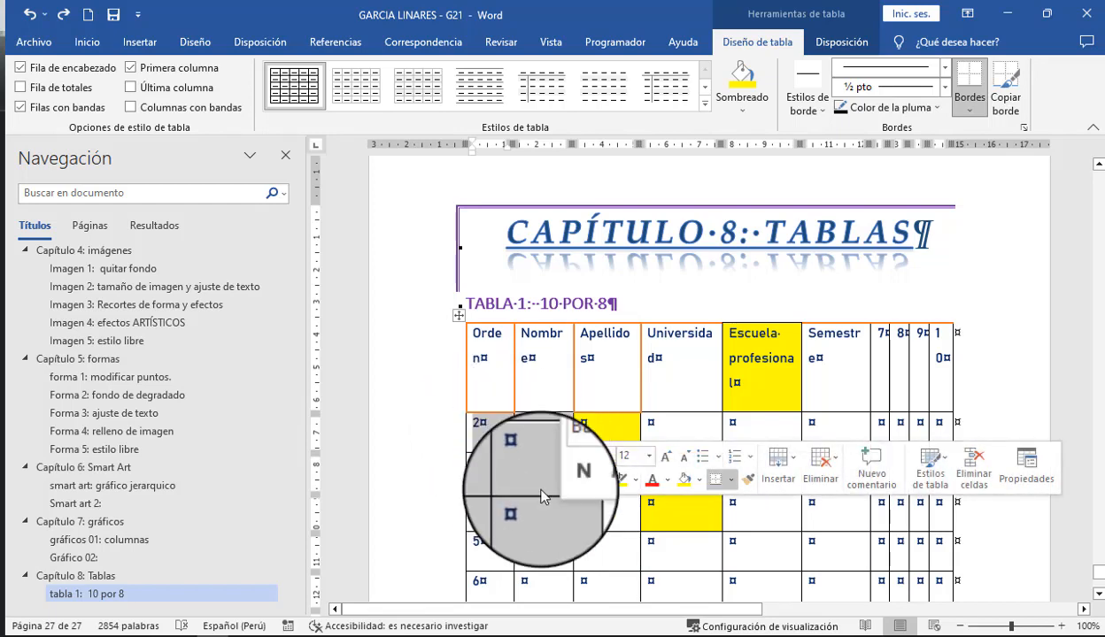
{"action": "left_click", "coordinate": [494, 435]}
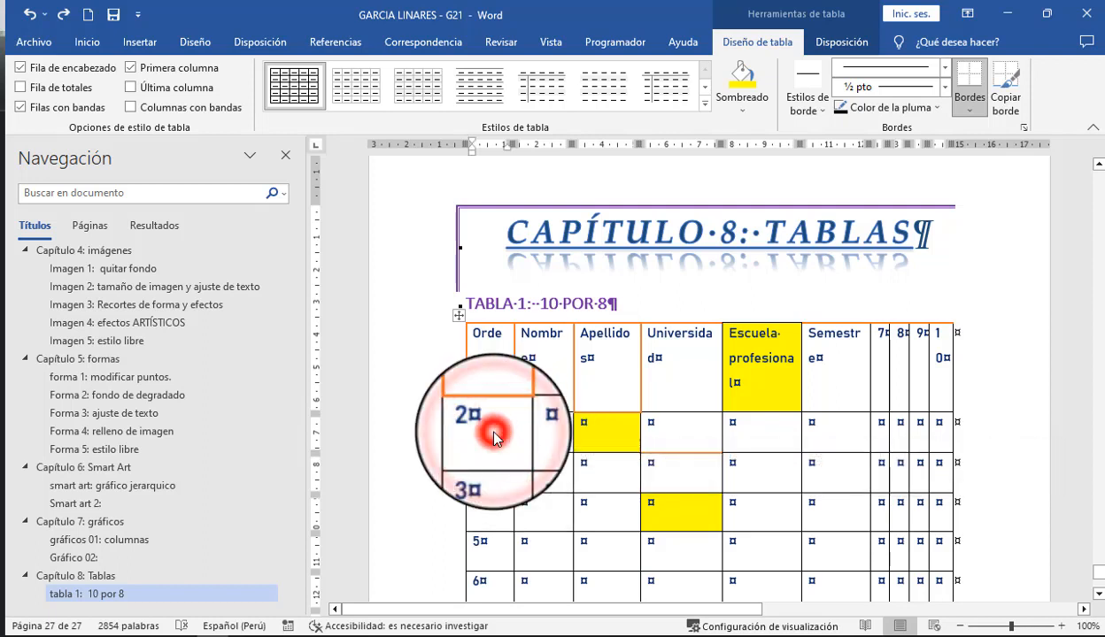
{"action": "left_click_drag", "start_coordinate": [494, 433], "coordinate": [665, 506]}
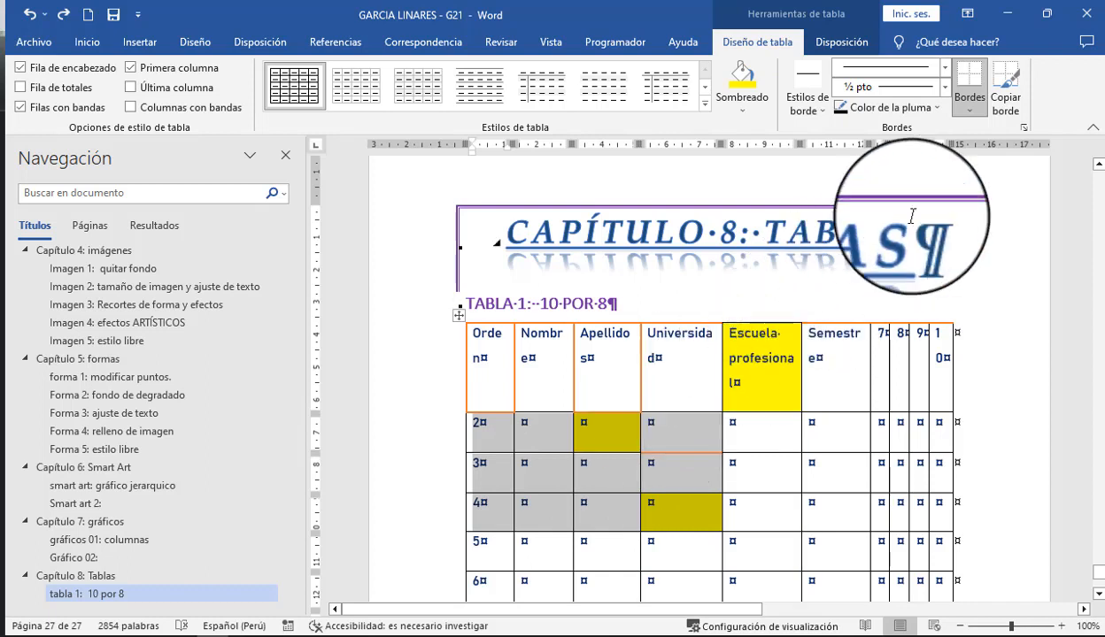
{"action": "left_click", "coordinate": [945, 74]}
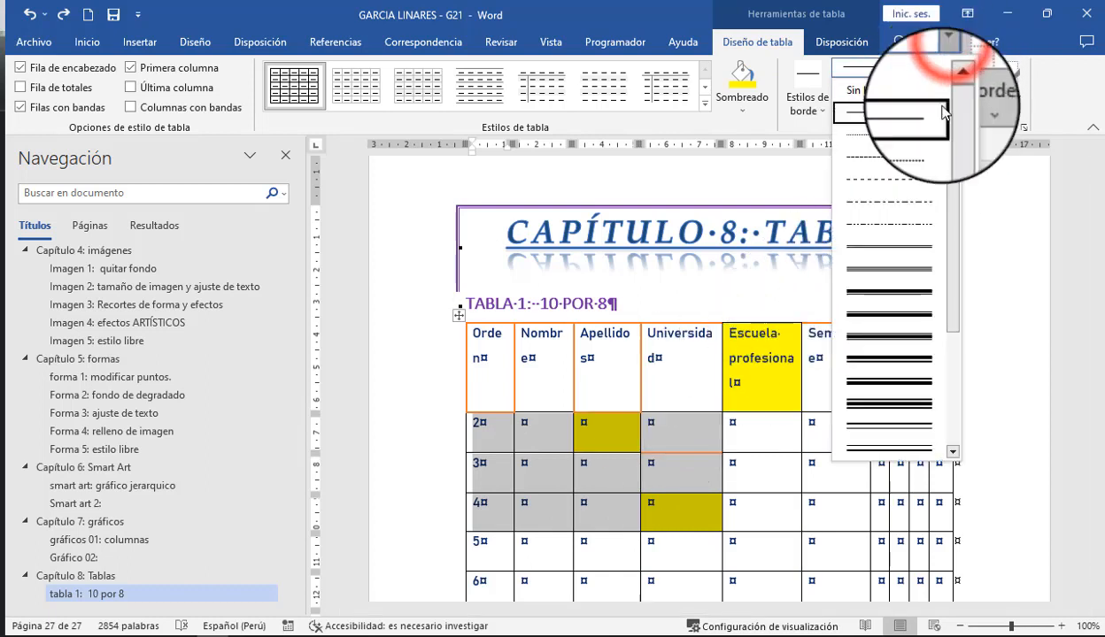
{"action": "left_click_drag", "start_coordinate": [954, 228], "coordinate": [970, 360]}
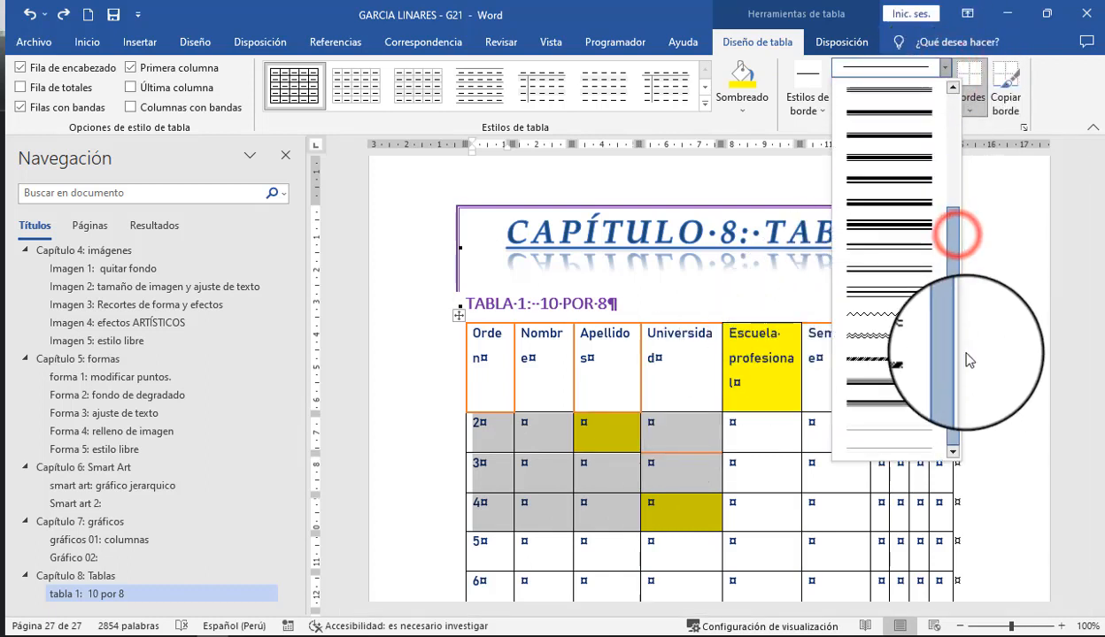
{"action": "left_click", "coordinate": [917, 337]}
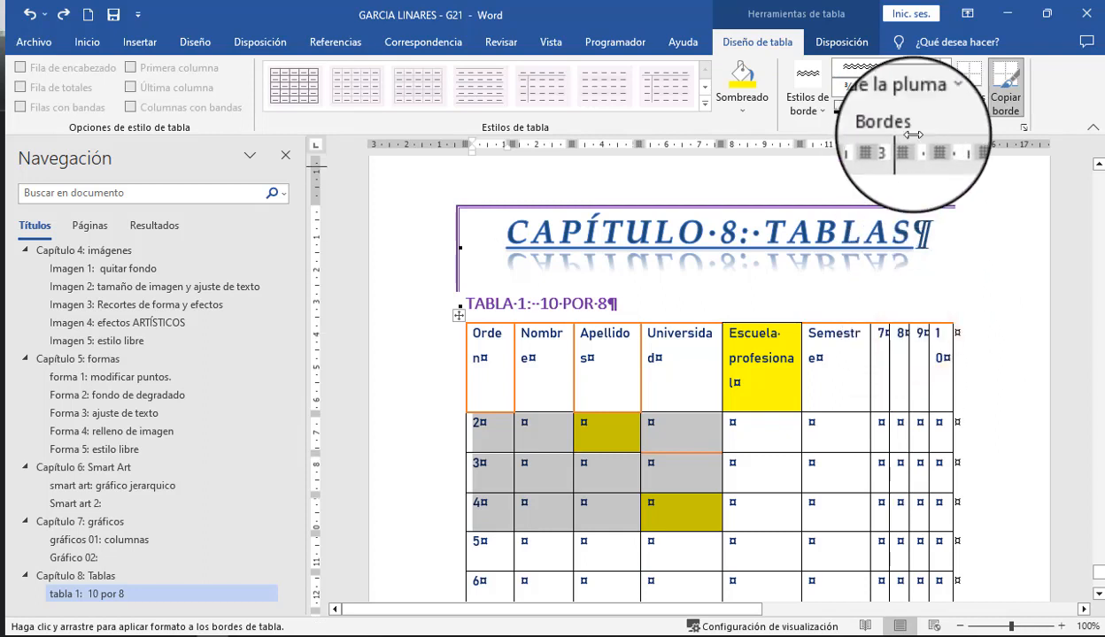
Set the pen color to purple and apply the ¾ pt wavy line as outside borders of the selected cell block
{"action": "left_click", "coordinate": [945, 86]}
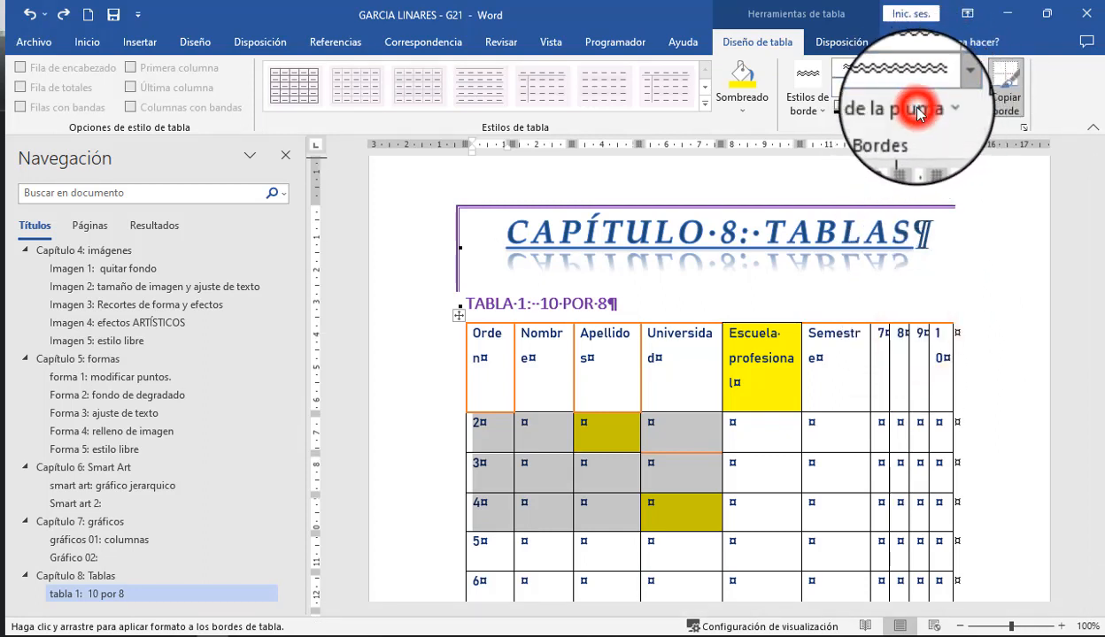
{"action": "left_click", "coordinate": [884, 108]}
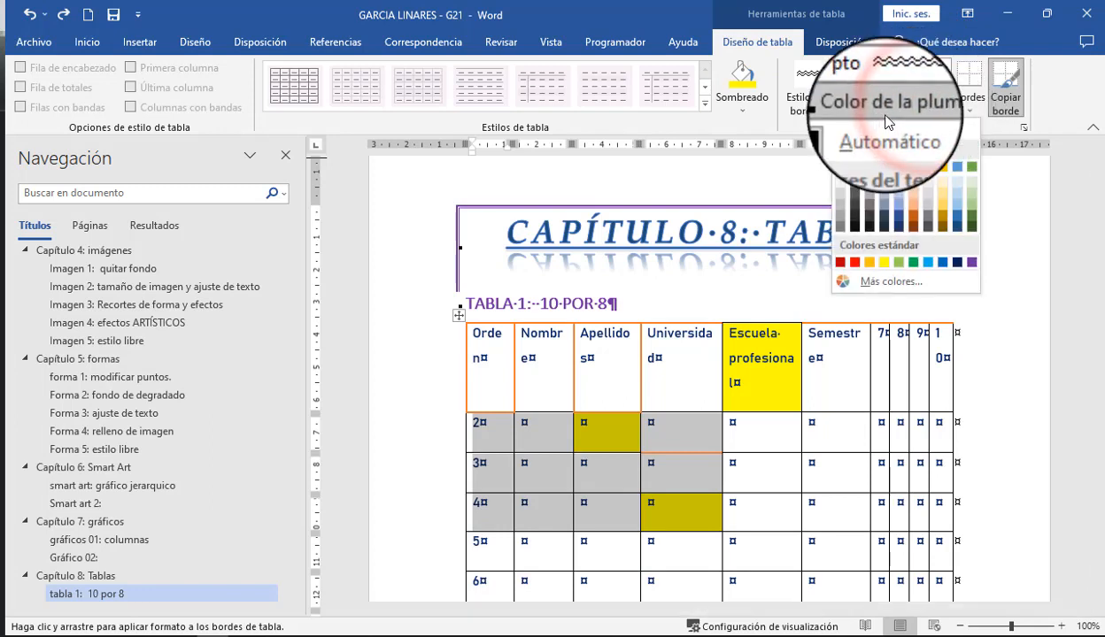
{"action": "left_click", "coordinate": [973, 263]}
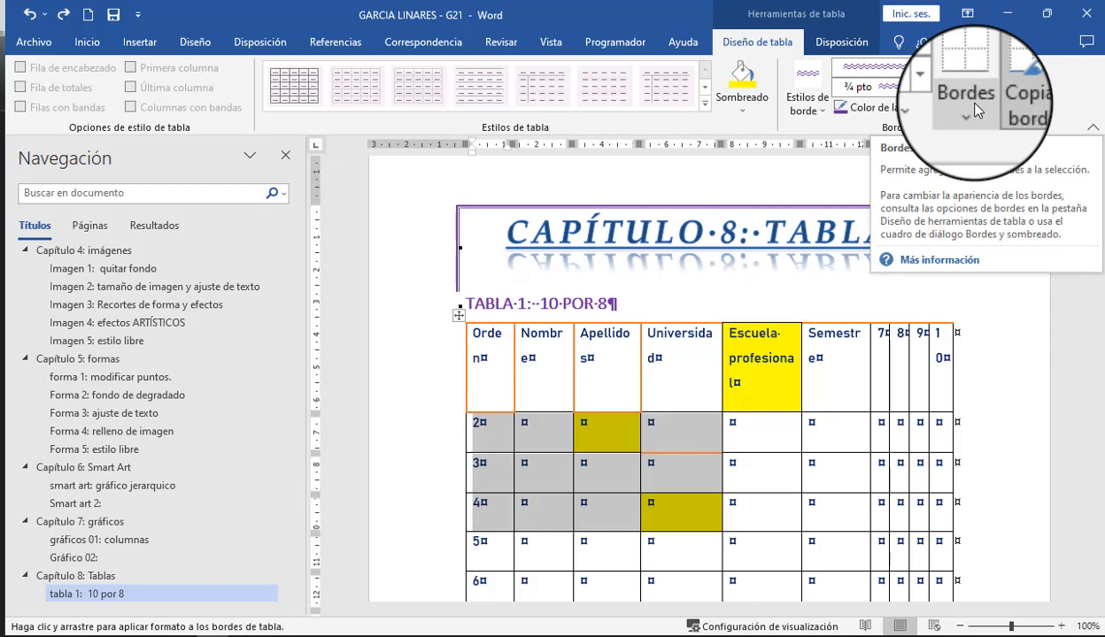
{"action": "left_click", "coordinate": [976, 108]}
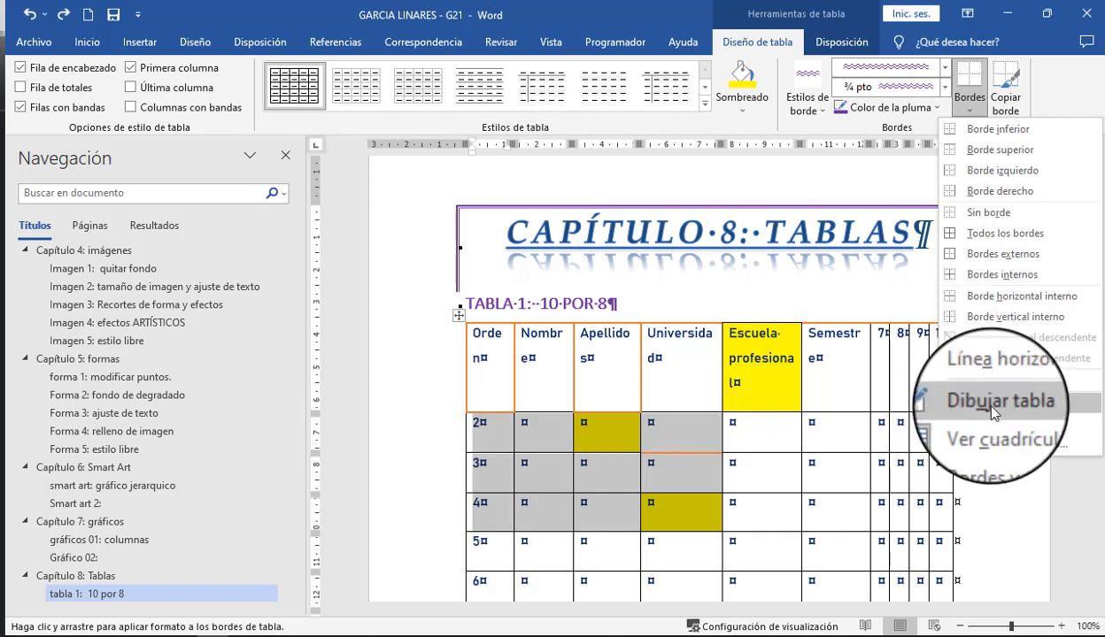
{"action": "left_click", "coordinate": [1010, 234]}
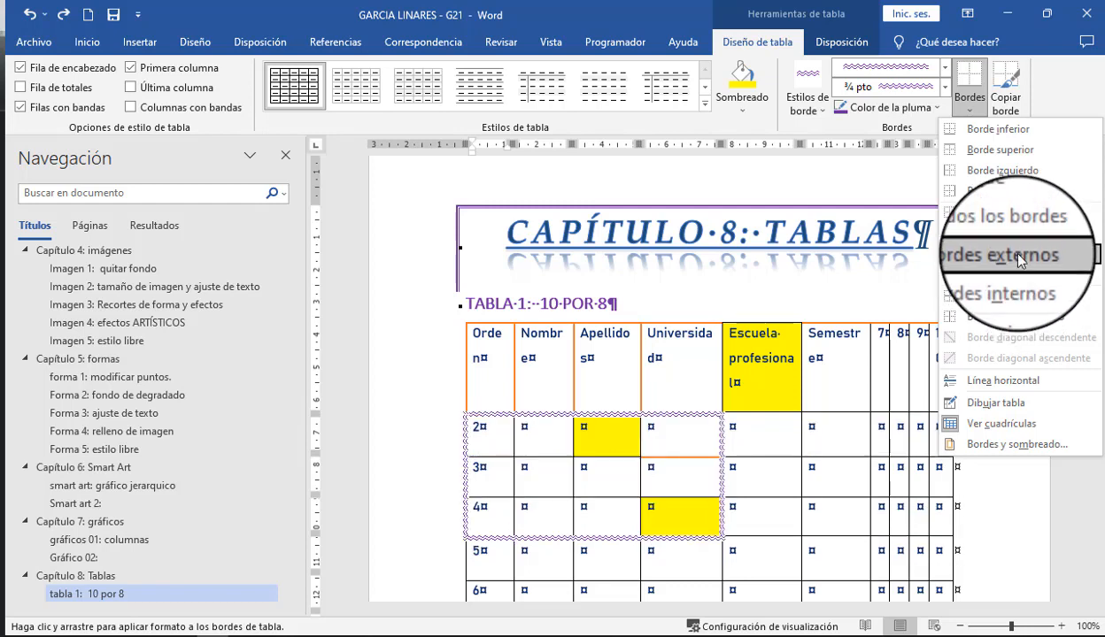
{"action": "left_click", "coordinate": [1018, 257]}
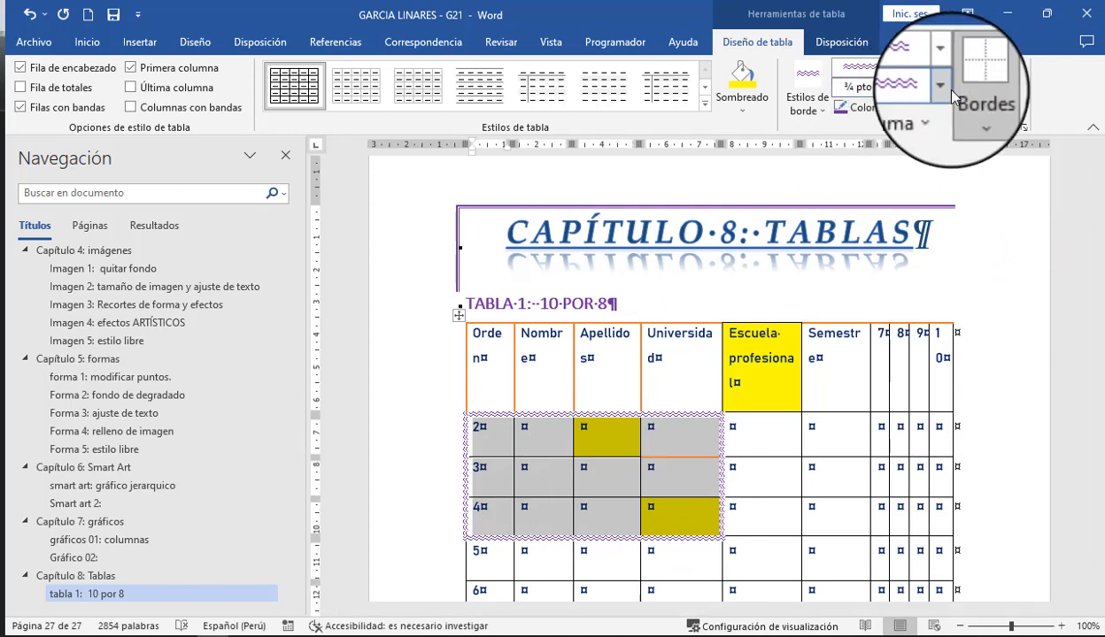
Apply dark red 3 pt thin-thick-thin triple lines as the inside borders of the selected cell block
{"action": "left_click", "coordinate": [944, 68]}
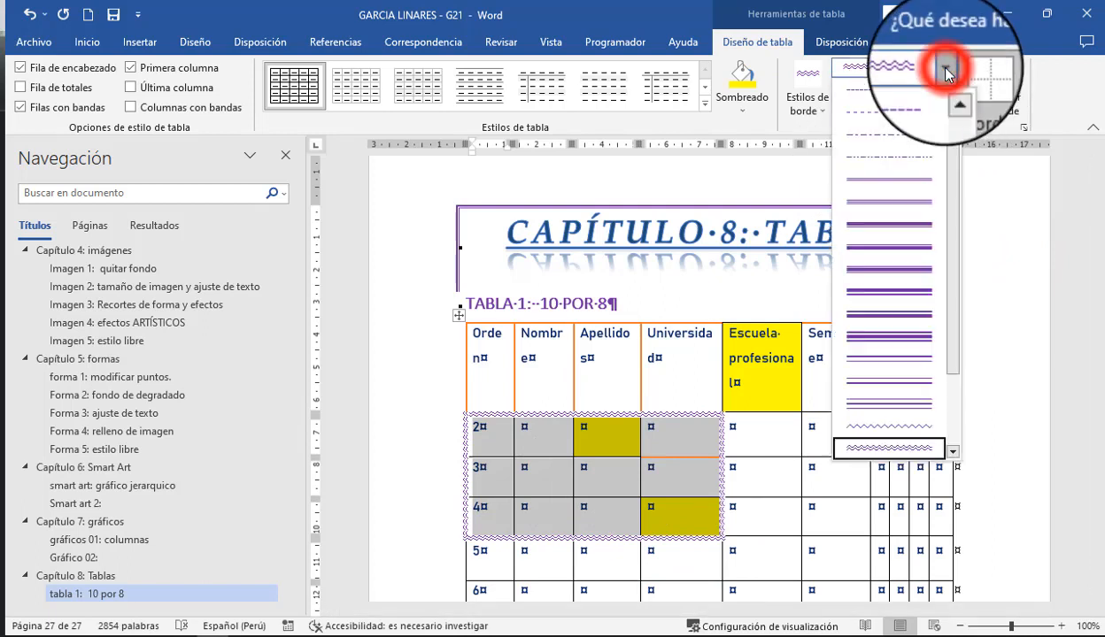
{"action": "left_click", "coordinate": [925, 341]}
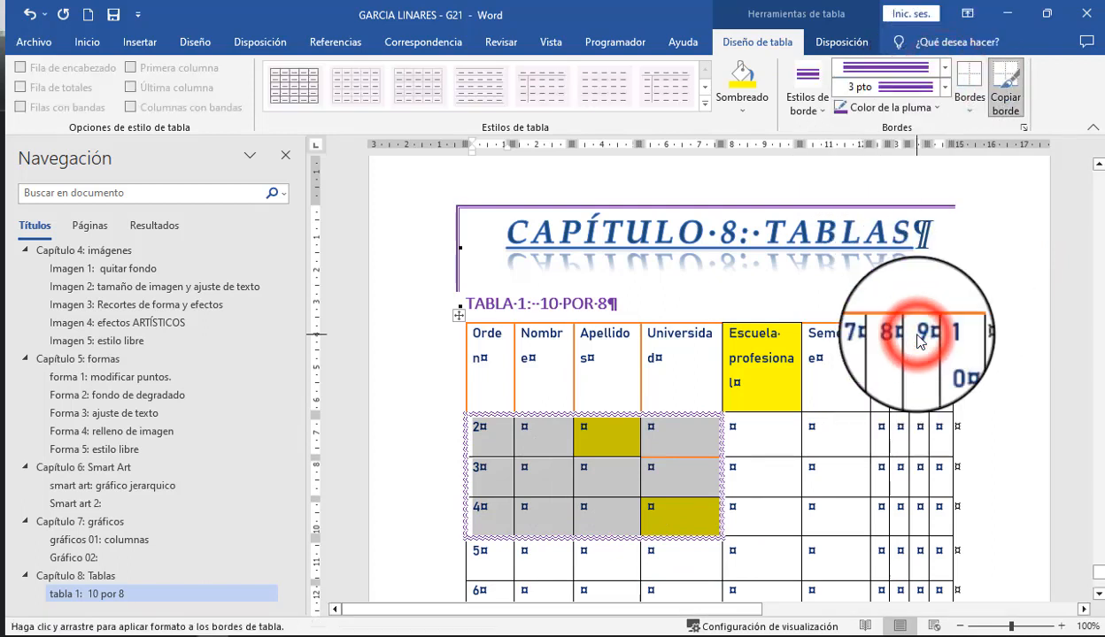
{"action": "left_click", "coordinate": [936, 107]}
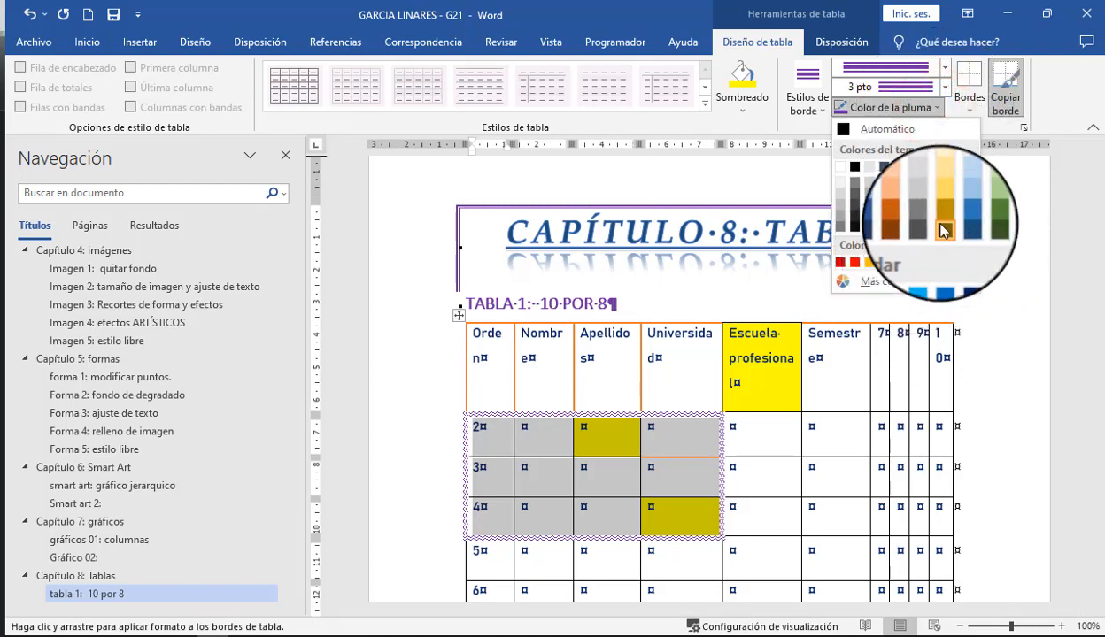
{"action": "left_click", "coordinate": [855, 262]}
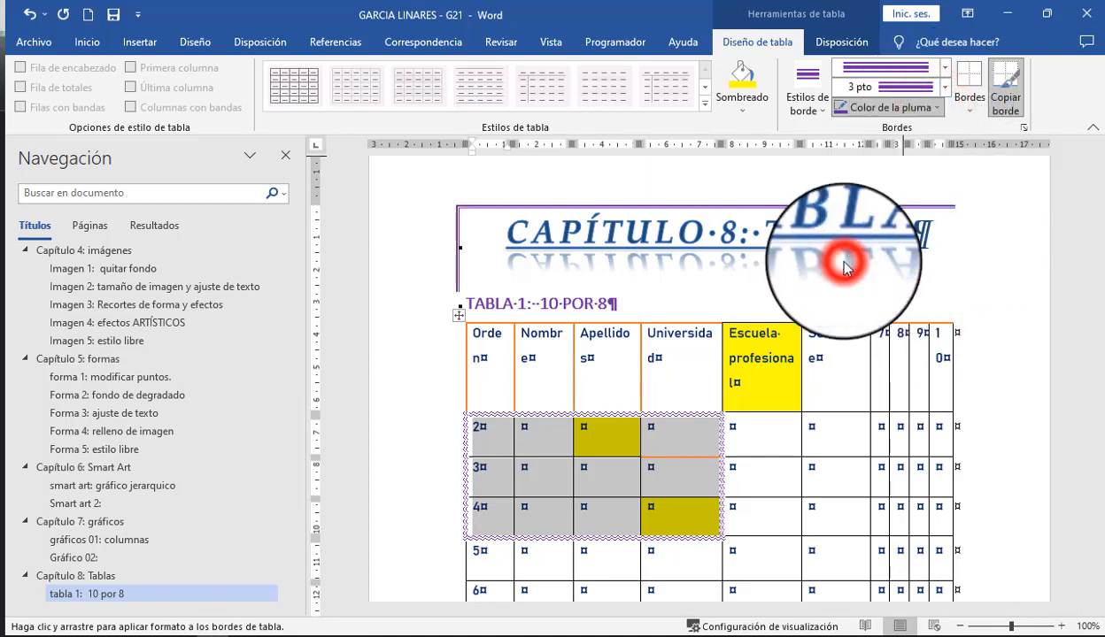
{"action": "left_click", "coordinate": [970, 99]}
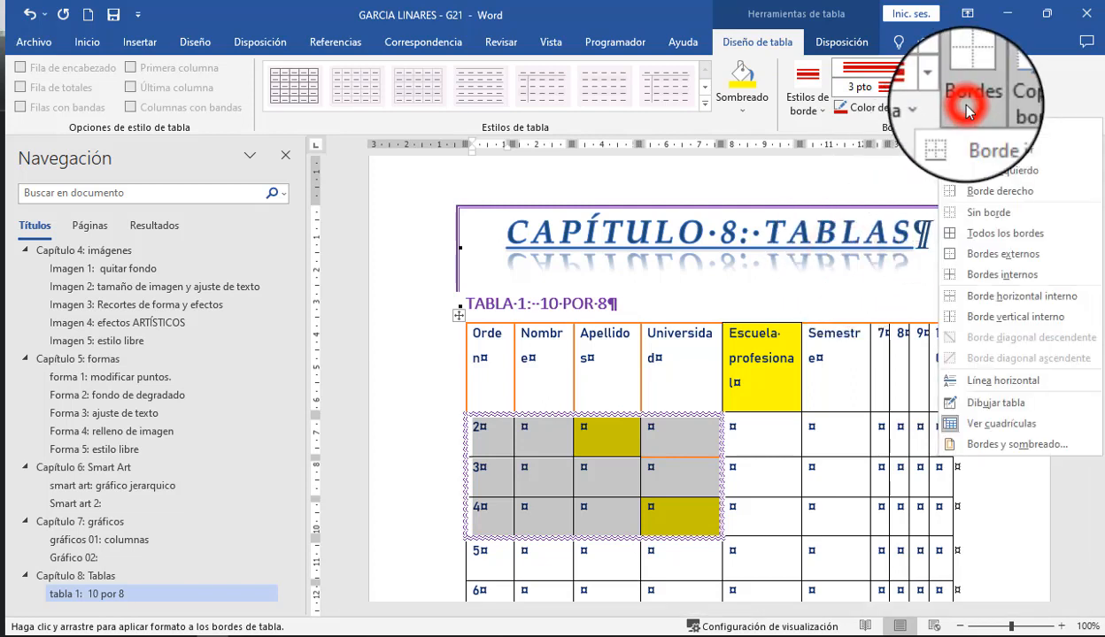
{"action": "left_click", "coordinate": [1005, 278]}
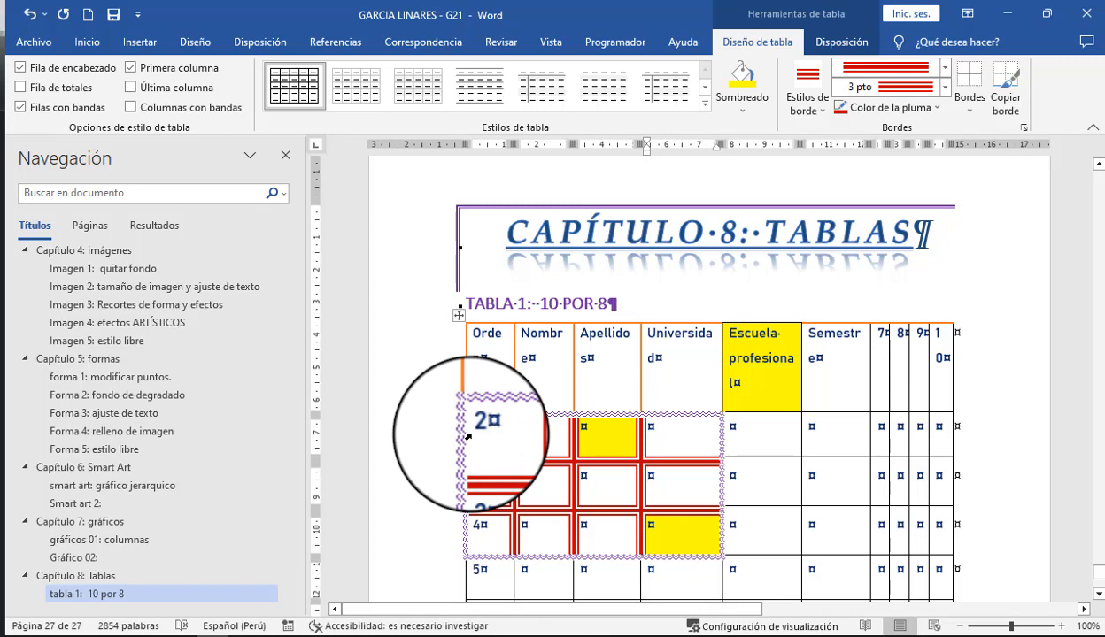
Select the whole table and give it green 3 pt triple-line outside borders
{"action": "left_click", "coordinate": [458, 316]}
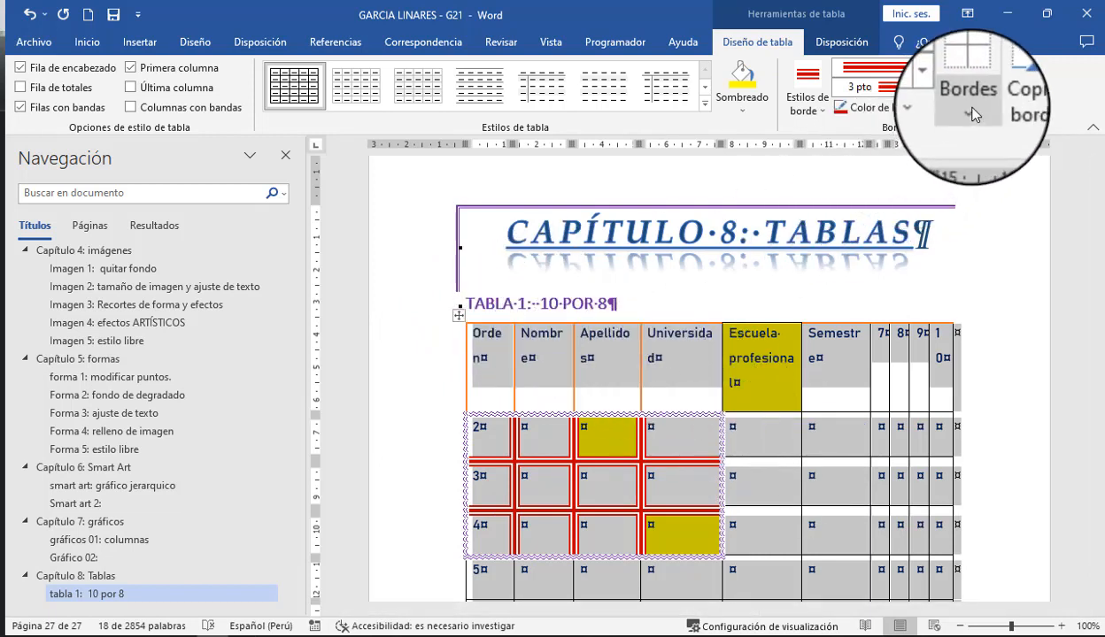
{"action": "left_click", "coordinate": [936, 105]}
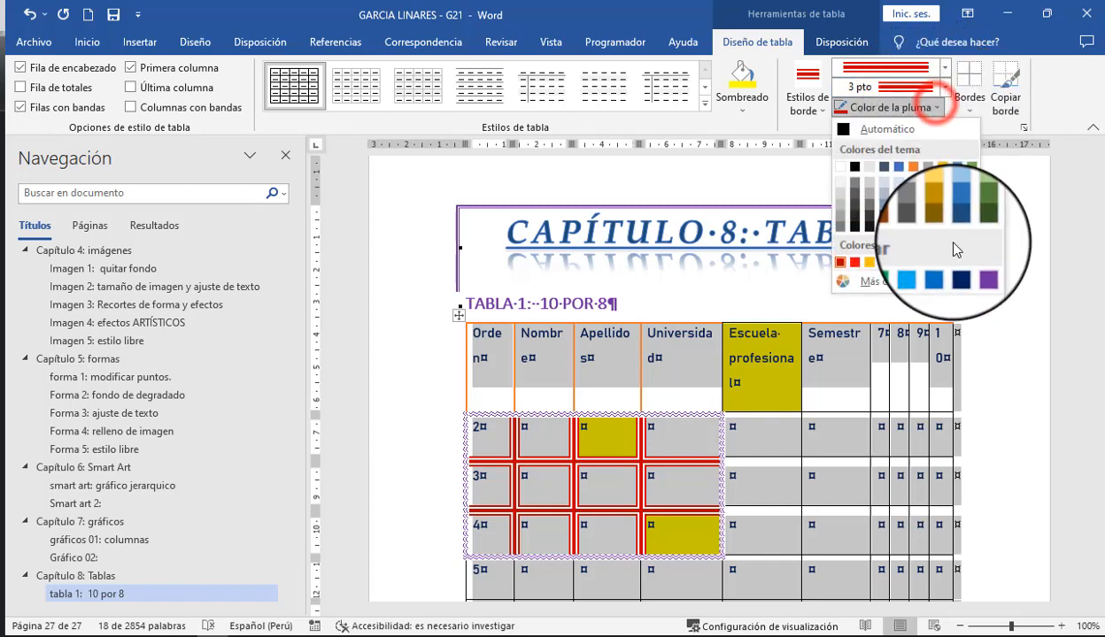
{"action": "left_click", "coordinate": [909, 262]}
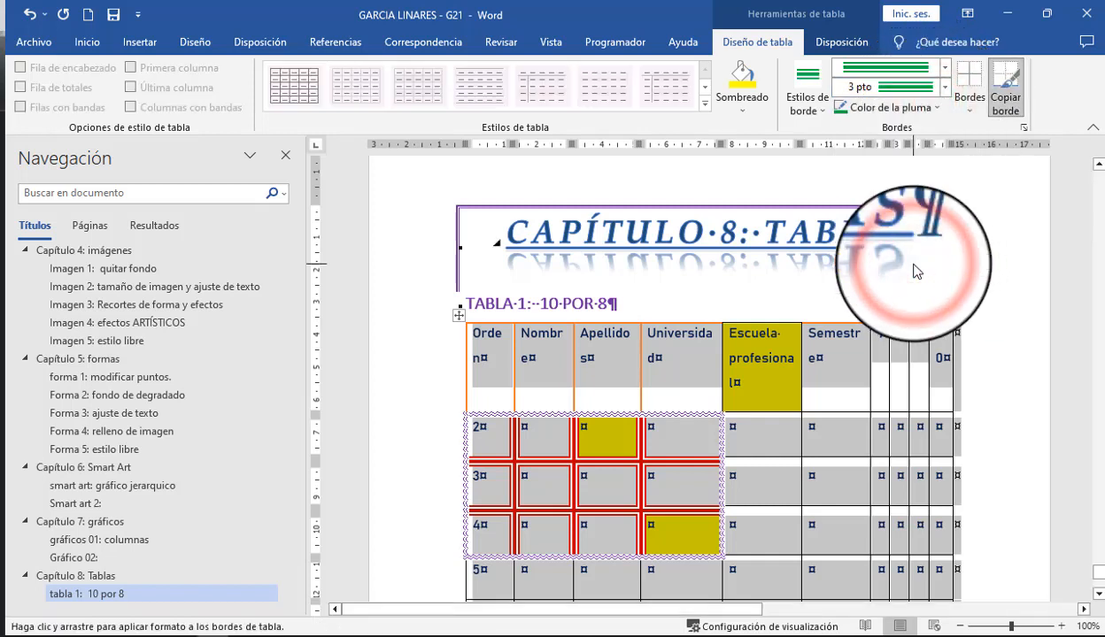
{"action": "left_click", "coordinate": [969, 111]}
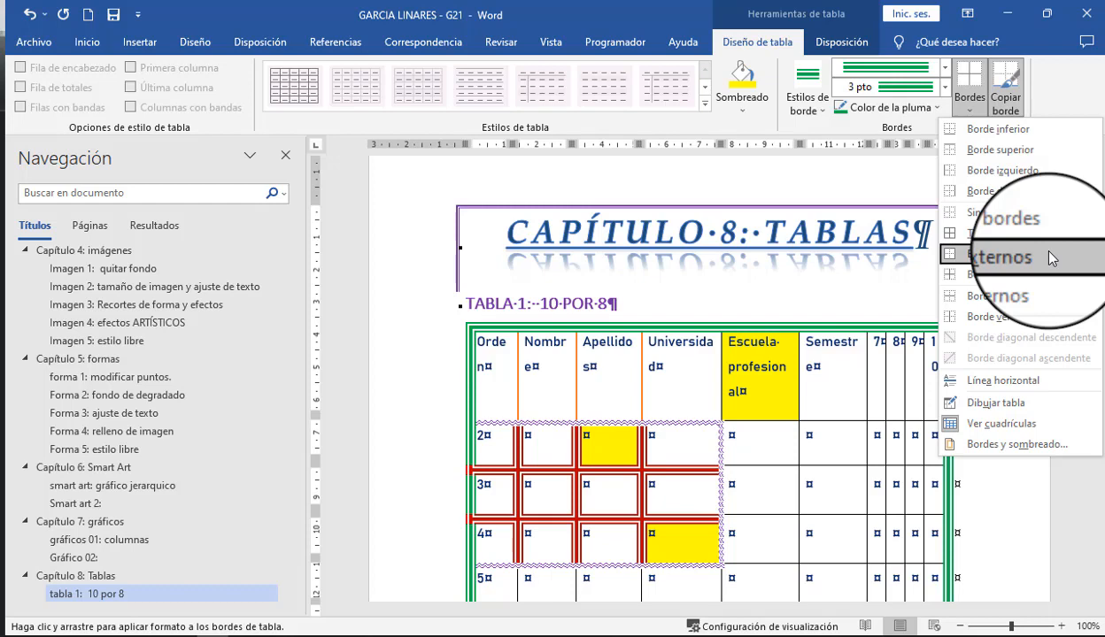
{"action": "left_click", "coordinate": [1049, 257]}
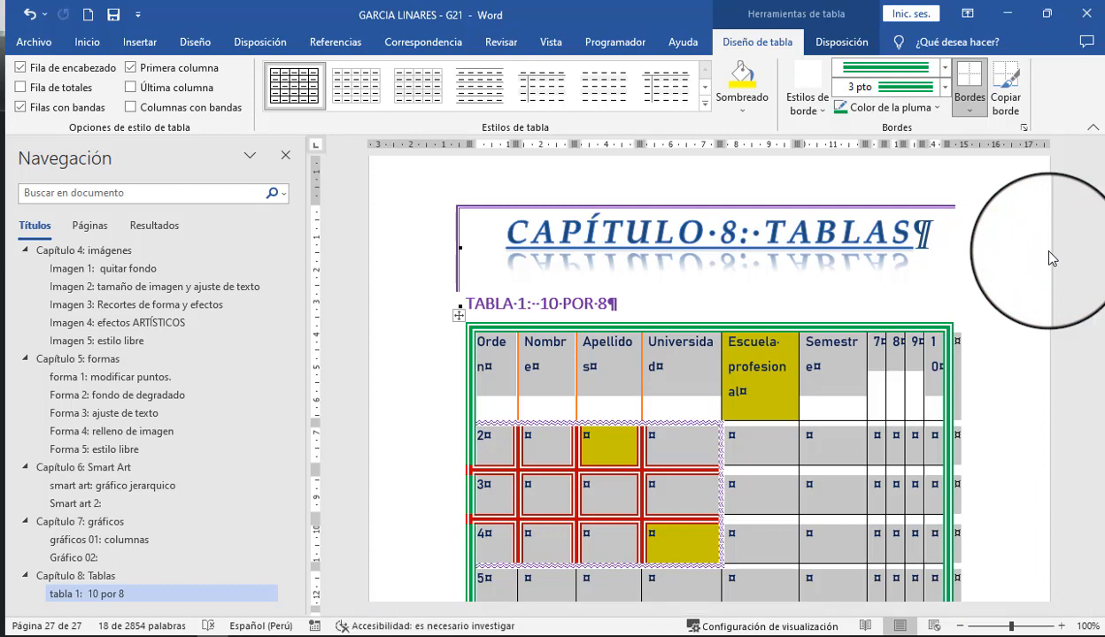
Paint the green triple-line border between the "Semestre" and 7 header cells, then turn off border painting
{"action": "left_click", "coordinate": [1003, 99]}
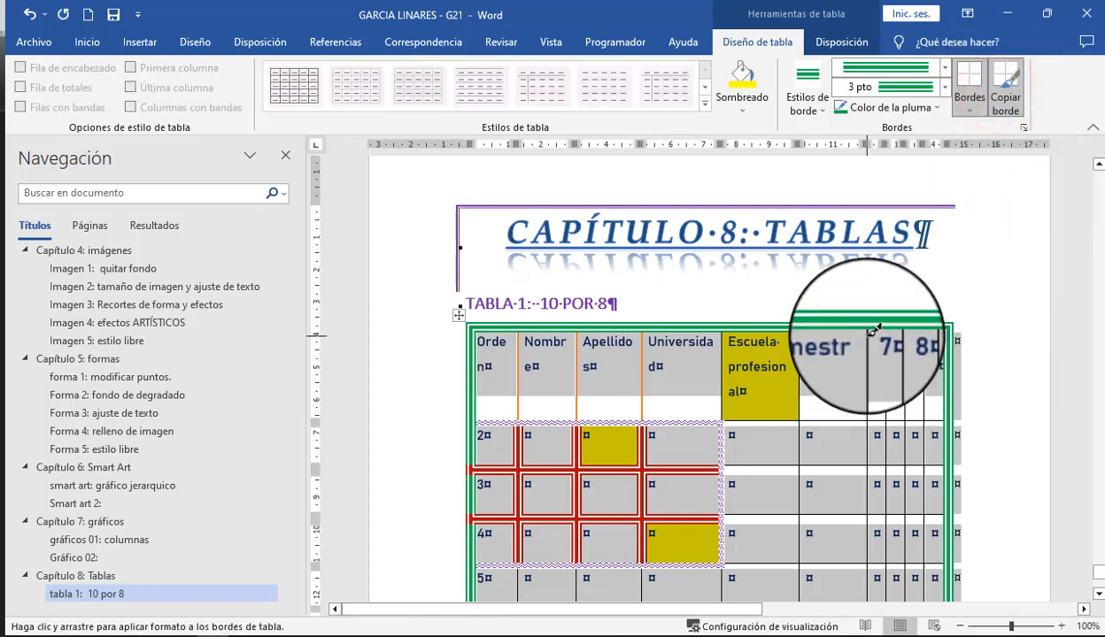
{"action": "left_click_drag", "start_coordinate": [872, 329], "coordinate": [870, 403]}
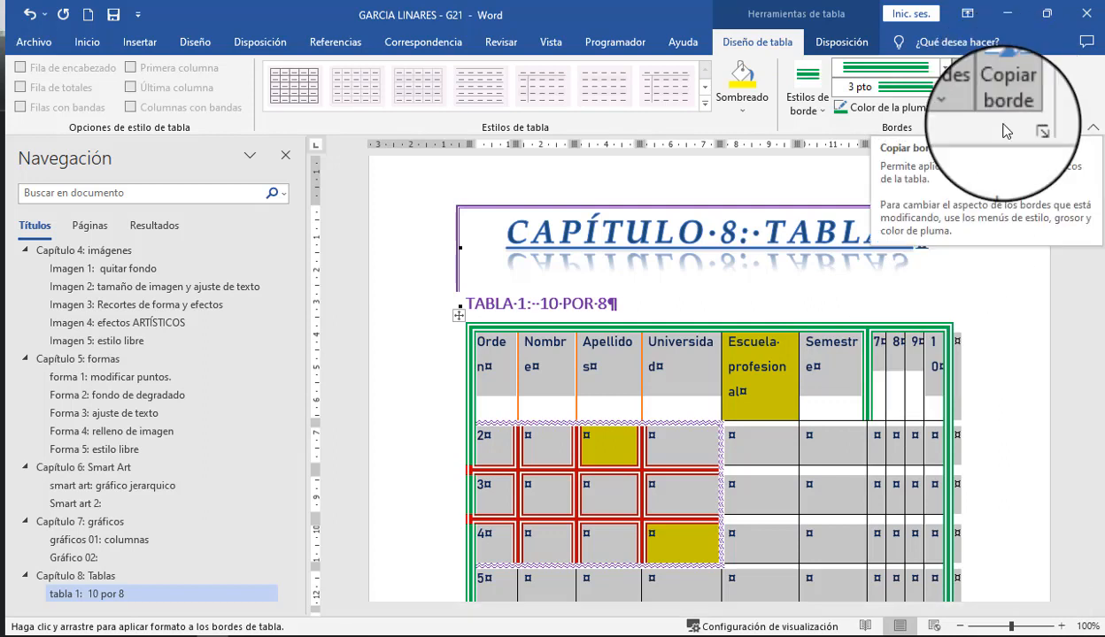
{"action": "left_click", "coordinate": [797, 301]}
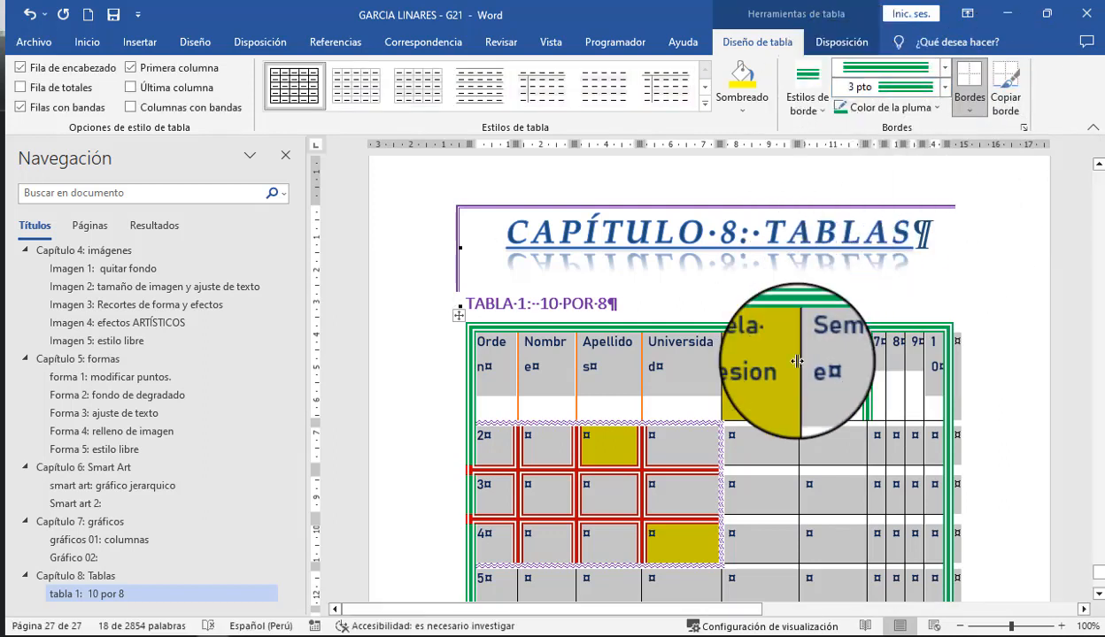
{"action": "left_click", "coordinate": [1095, 595]}
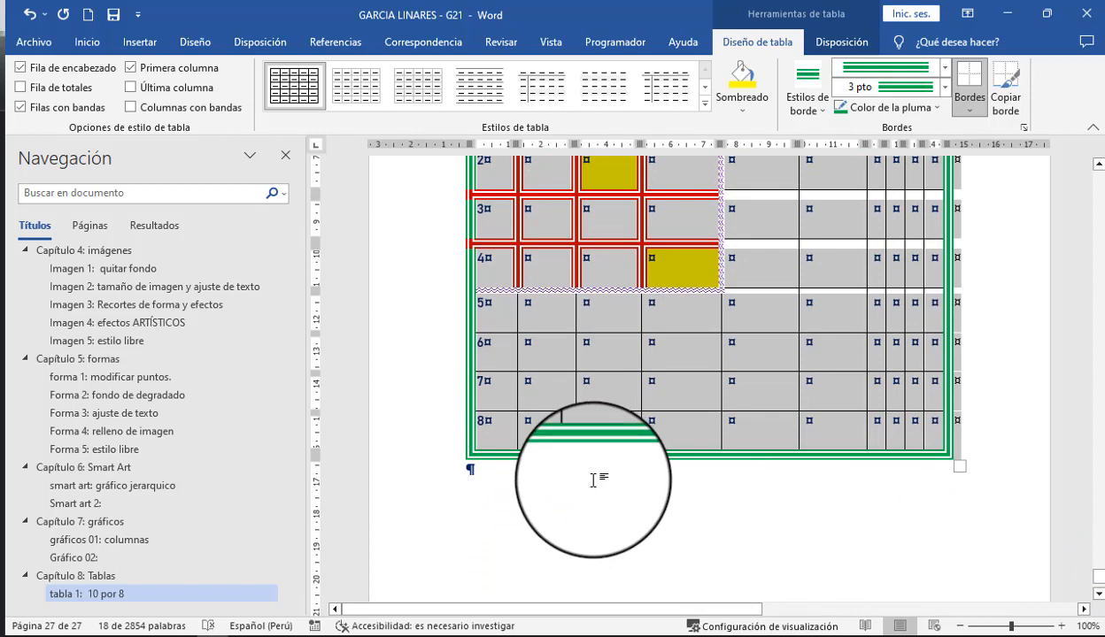
Enter the line "Tabla 2: 12 por 10" in the empty paragraph below the first table and select that text
{"action": "left_click", "coordinate": [593, 480]}
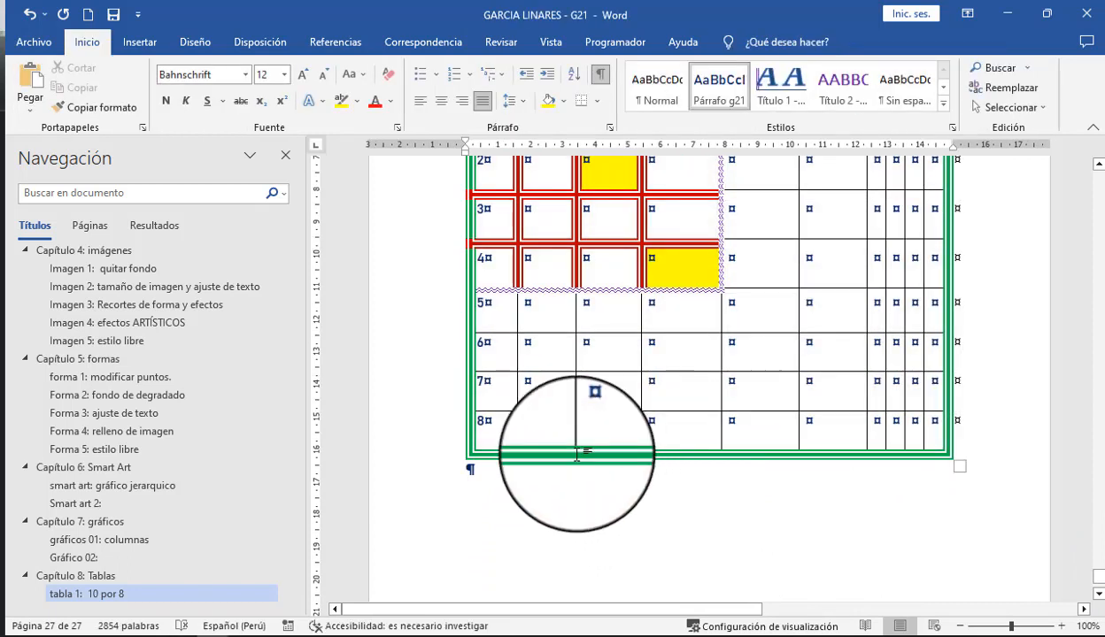
{"action": "type", "text": "Tabla"}
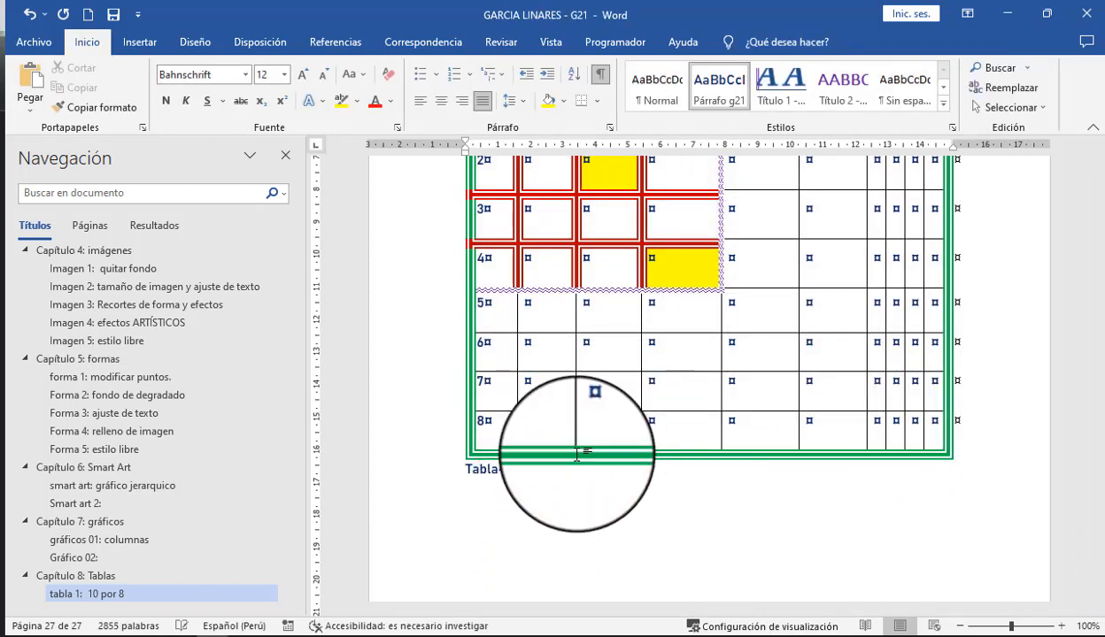
{"action": "type", "text": "2:por 10"}
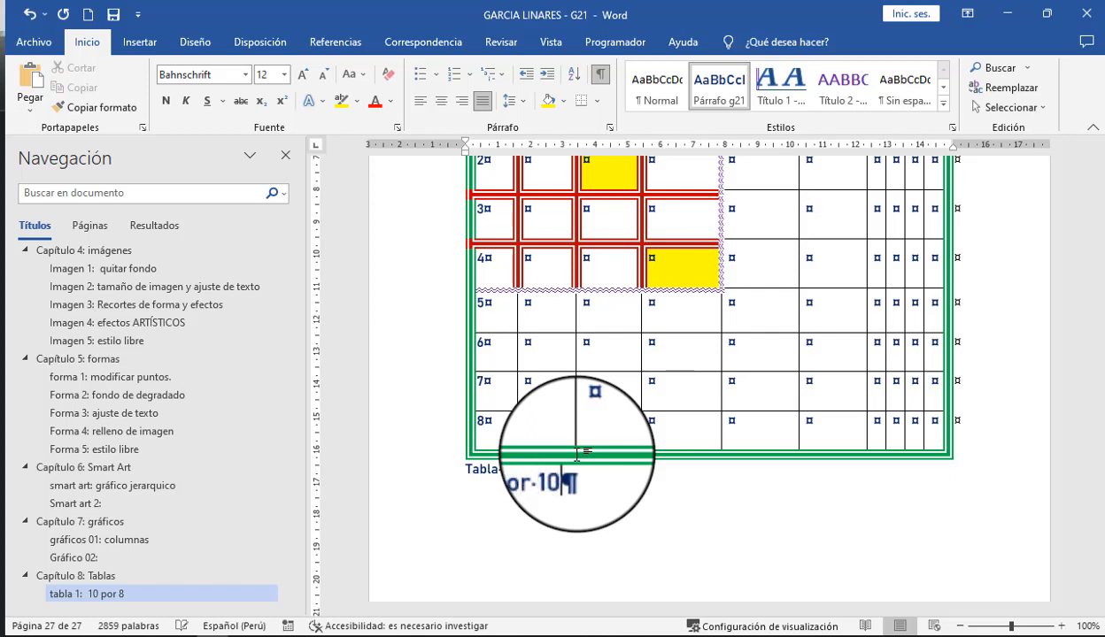
{"action": "key", "text": "ctrl+shift+Left"}
{"action": "key", "text": "ctrl+shift+Left"}
{"action": "key", "text": "ctrl+shift+Left"}
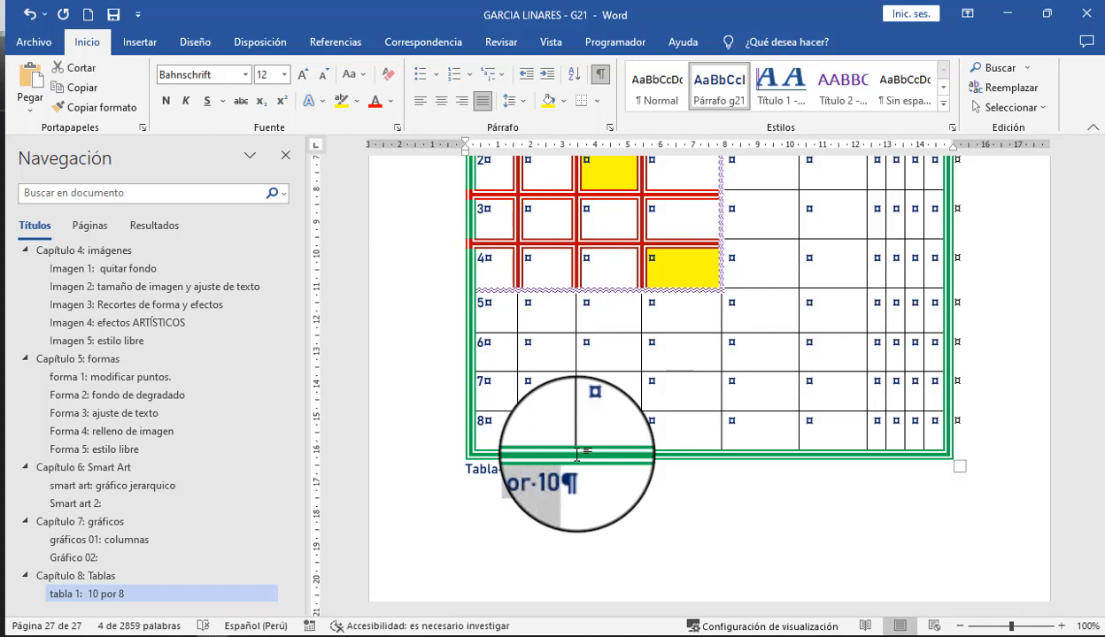
{"action": "key", "text": "ctrl+shift+Left"}
{"action": "key", "text": "ctrl+shift+Left"}
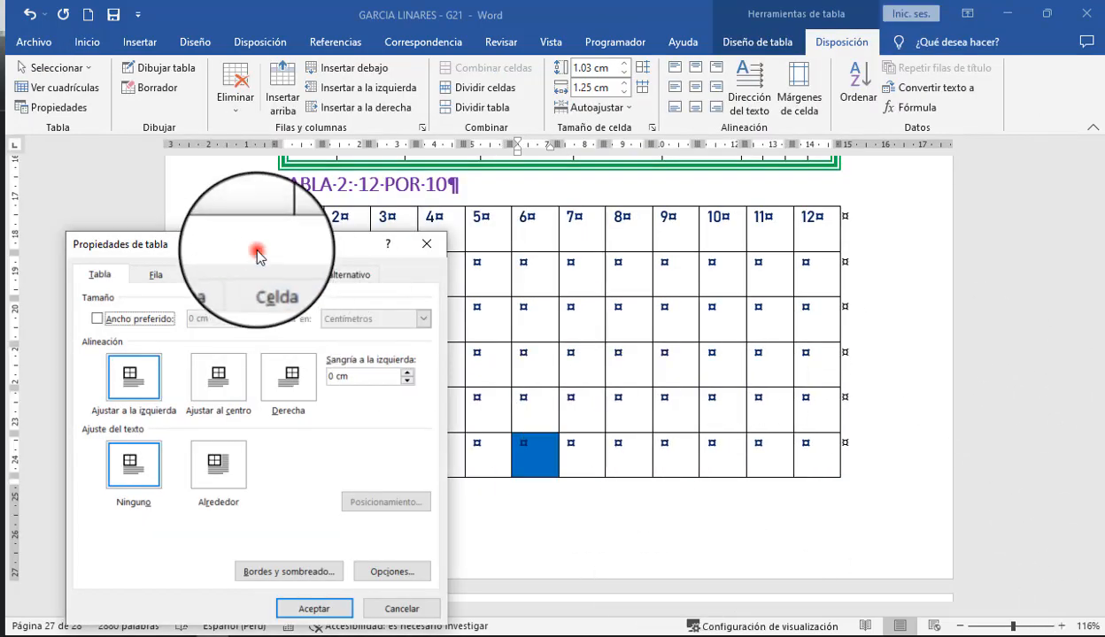
Look through the table, row, column and cell settings in the properties of table 2
{"action": "left_click_drag", "start_coordinate": [255, 246], "coordinate": [225, 162]}
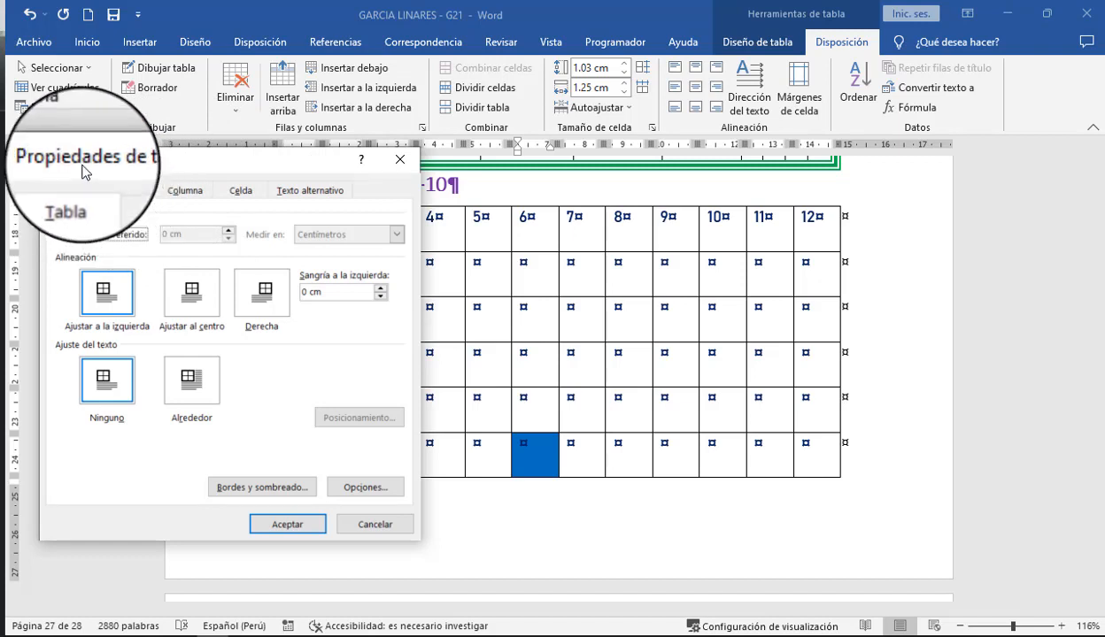
{"action": "left_click", "coordinate": [63, 188]}
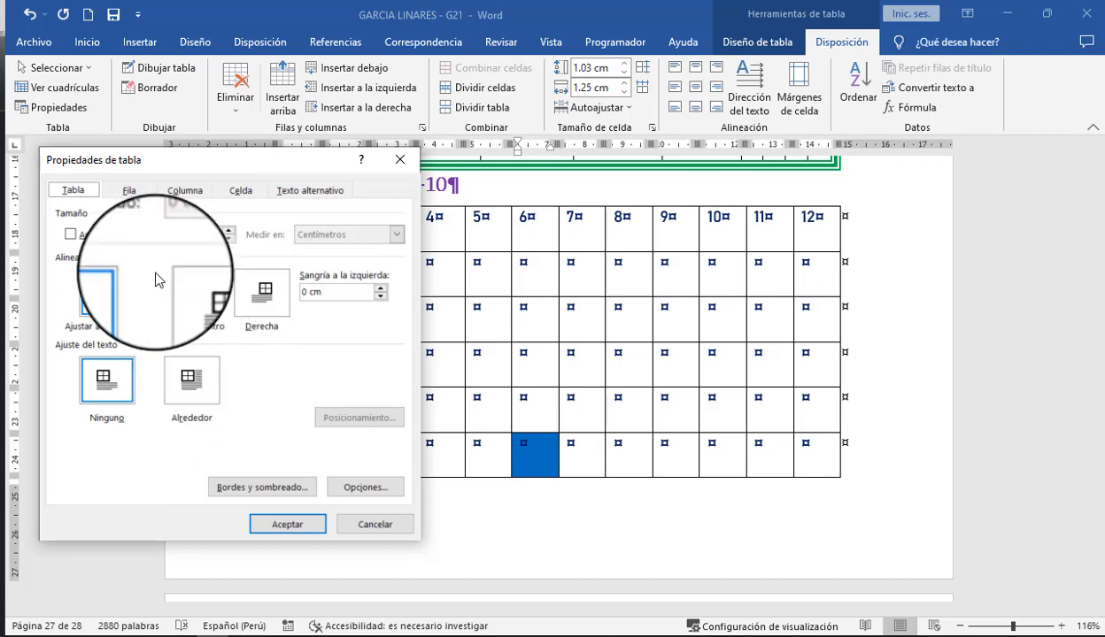
{"action": "left_click", "coordinate": [64, 186]}
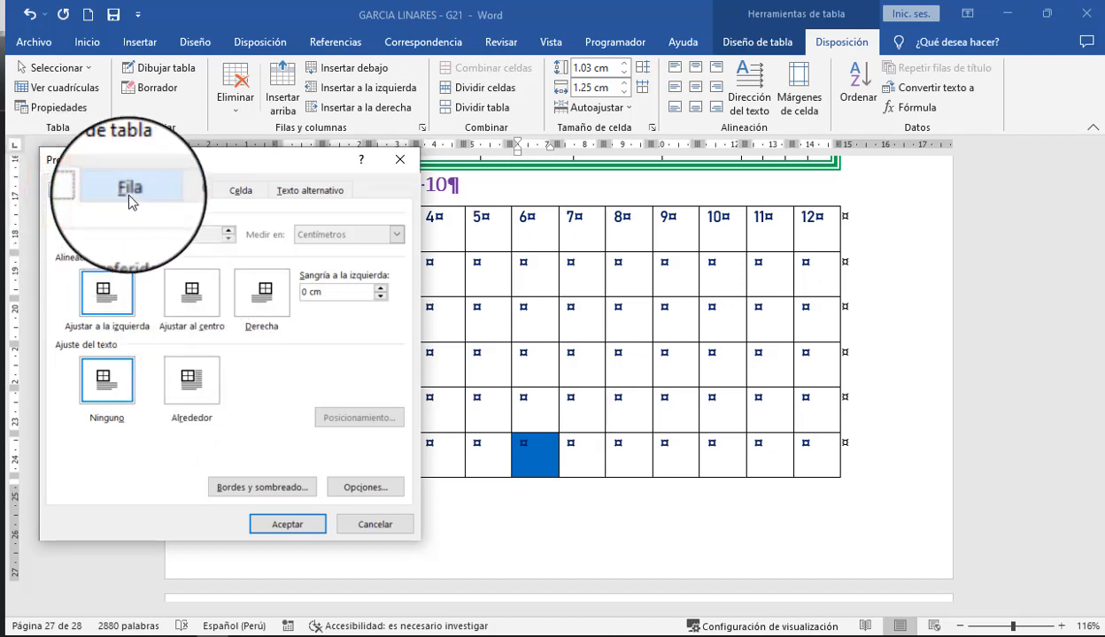
{"action": "left_click", "coordinate": [128, 194]}
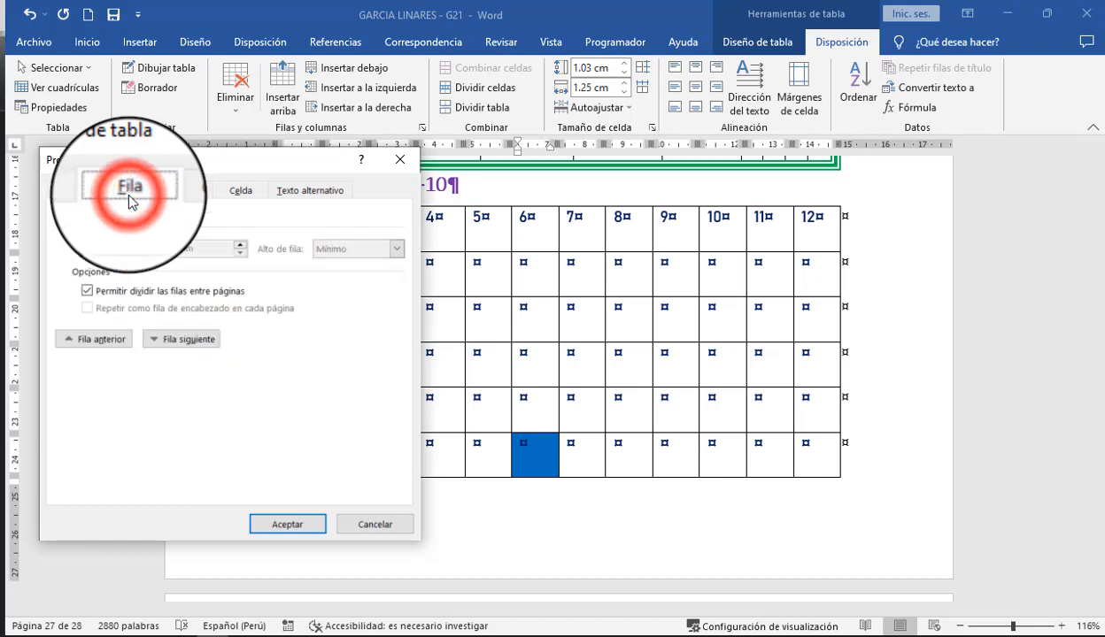
{"action": "left_click", "coordinate": [184, 191]}
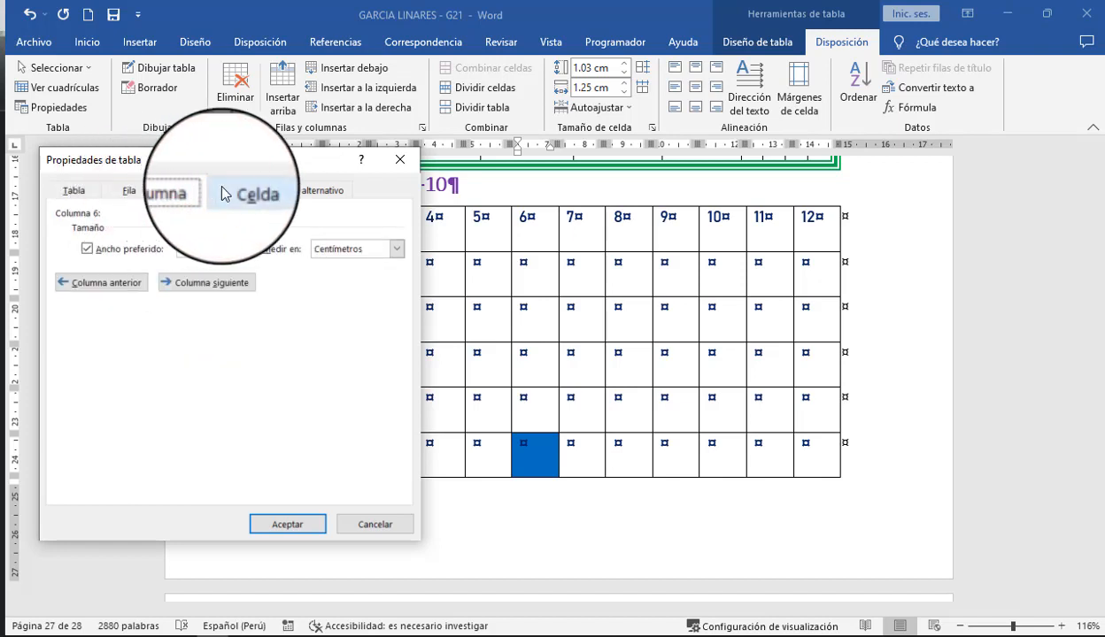
{"action": "left_click", "coordinate": [229, 193]}
Specify a minimum height of 2 cm for row 6 of table 2 and go to the previous row
{"action": "left_click", "coordinate": [129, 191]}
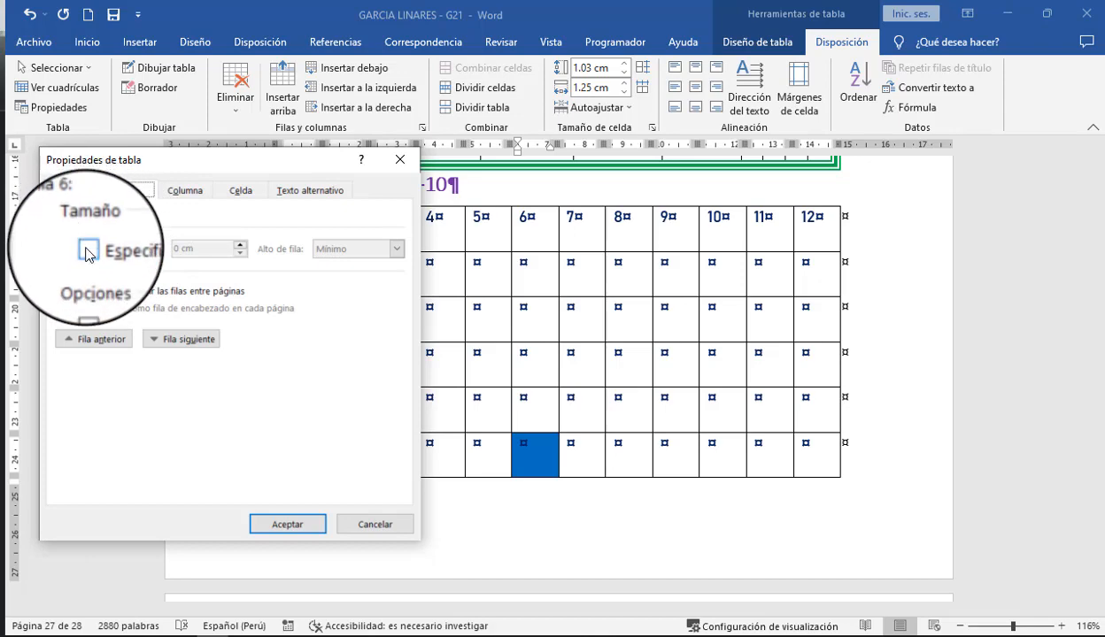
{"action": "left_click", "coordinate": [87, 252]}
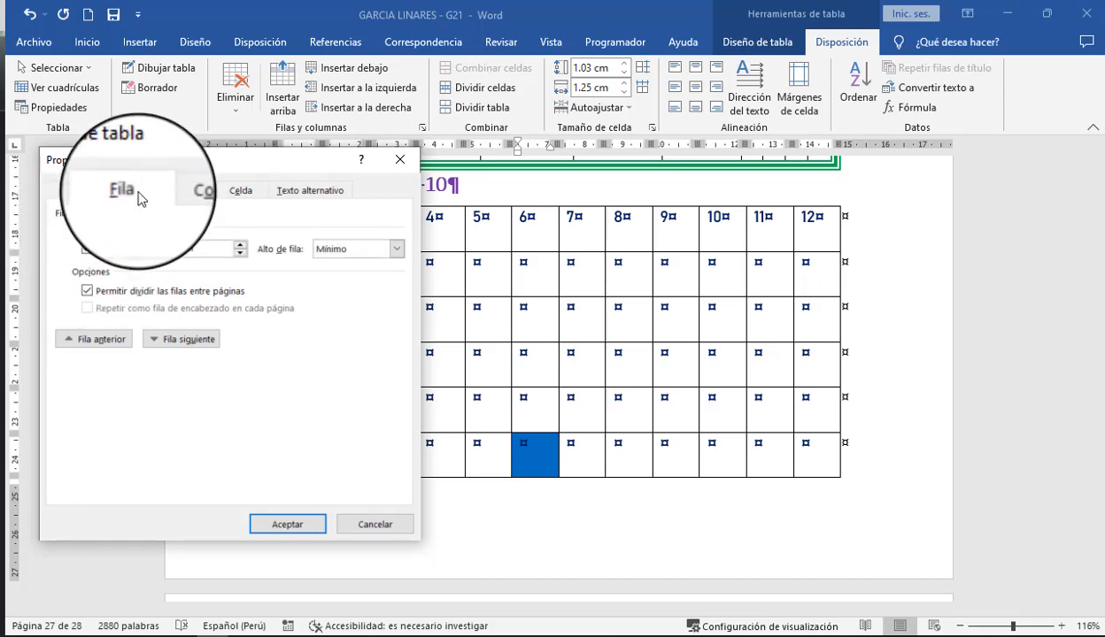
{"action": "left_click_drag", "start_coordinate": [144, 161], "coordinate": [728, 67]}
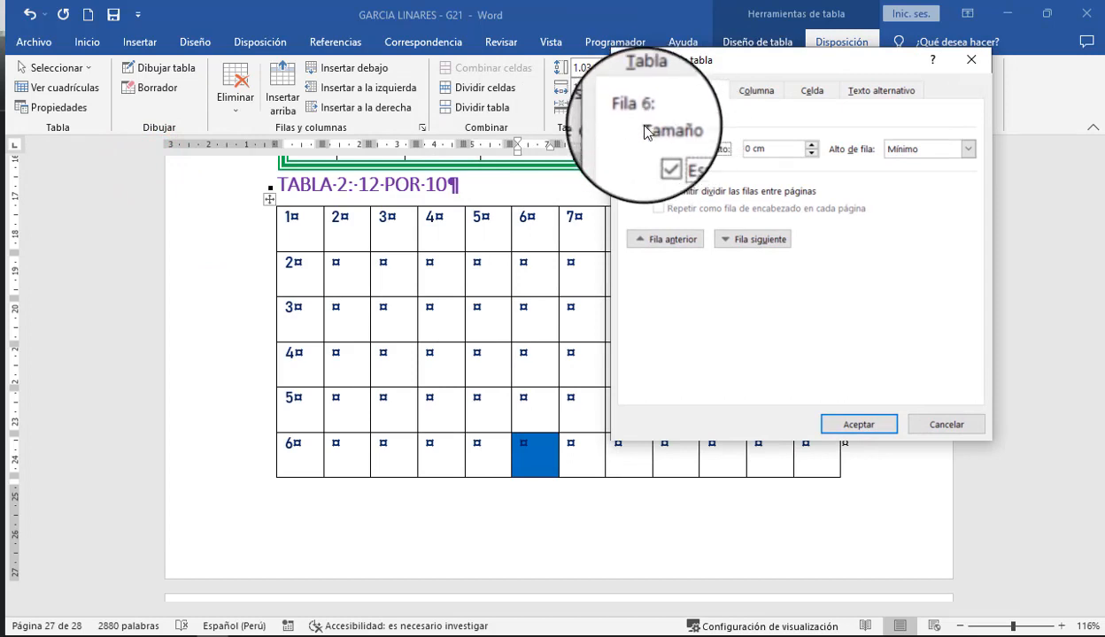
{"action": "double_click", "coordinate": [770, 150]}
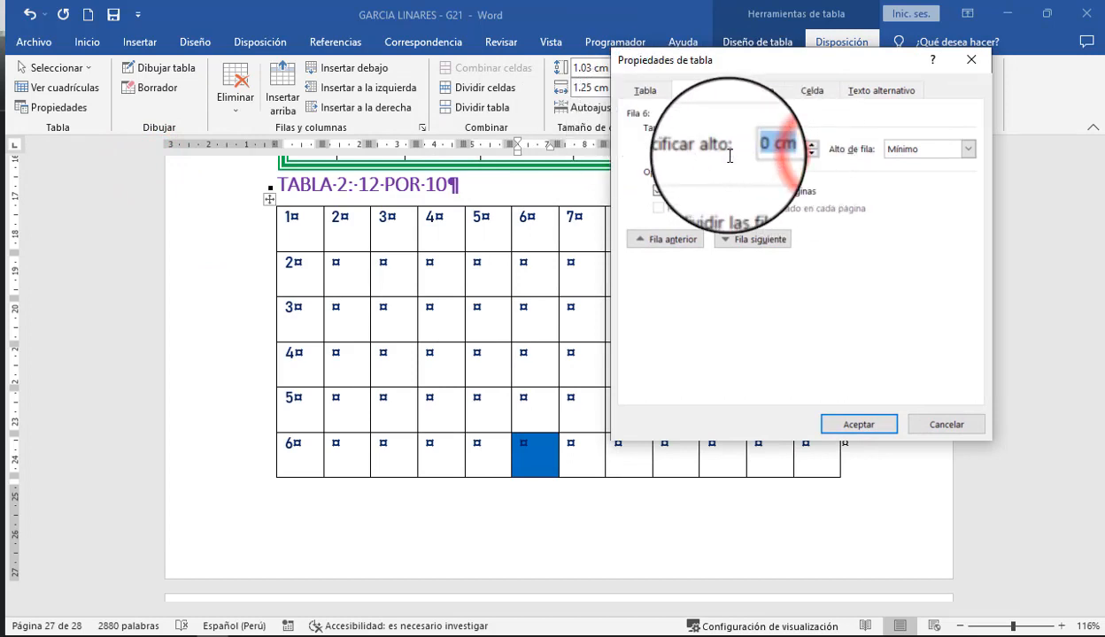
{"action": "type", "text": "2"}
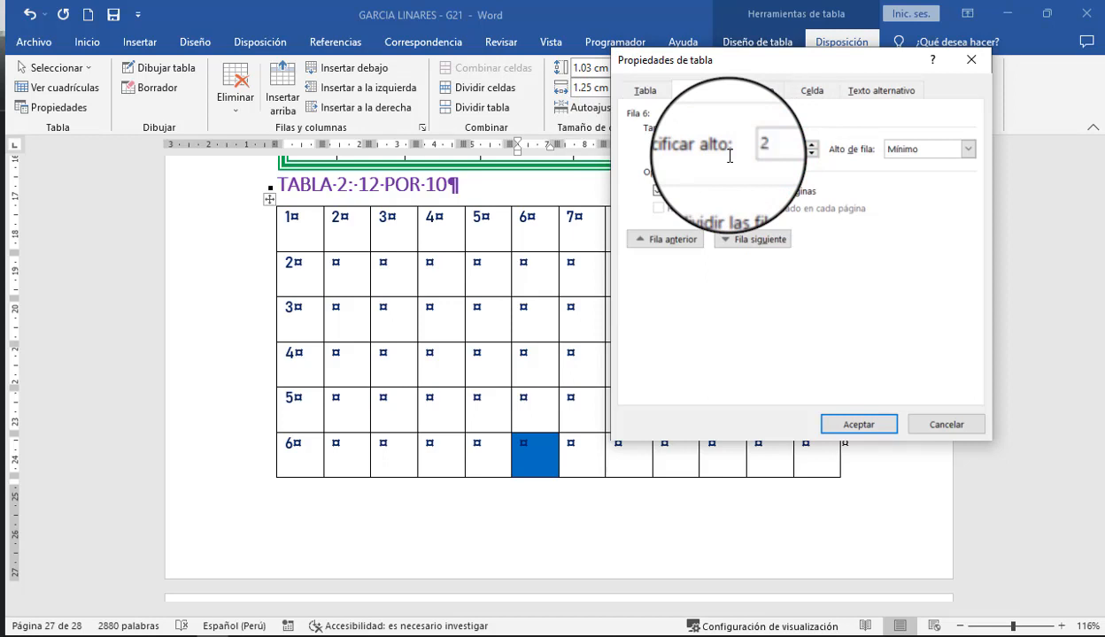
{"action": "left_click_drag", "start_coordinate": [784, 60], "coordinate": [771, 108]}
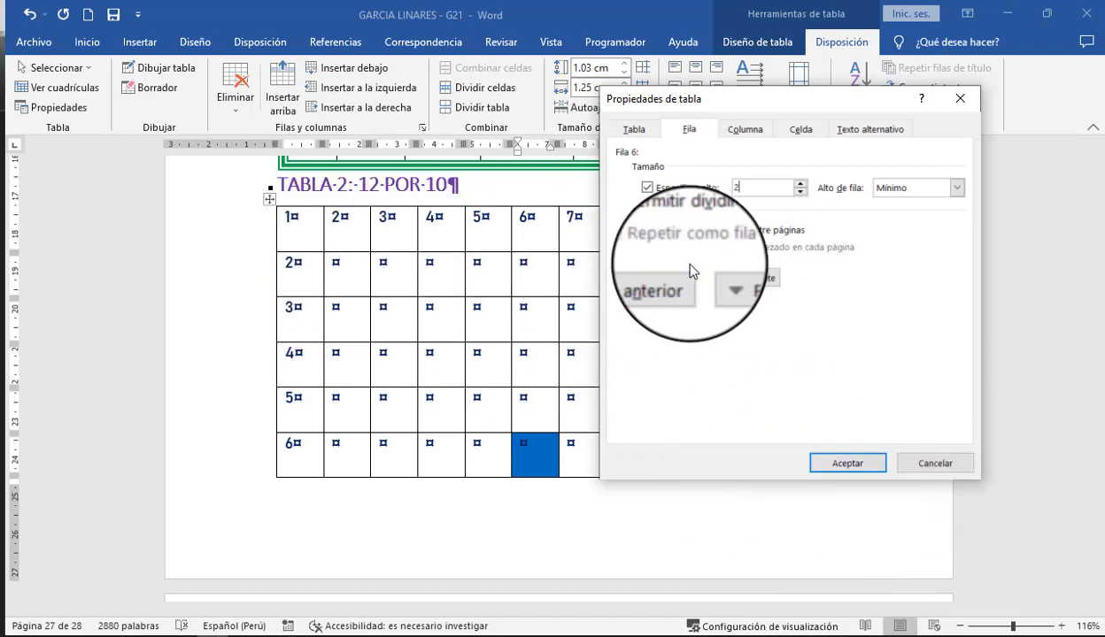
{"action": "left_click", "coordinate": [647, 278]}
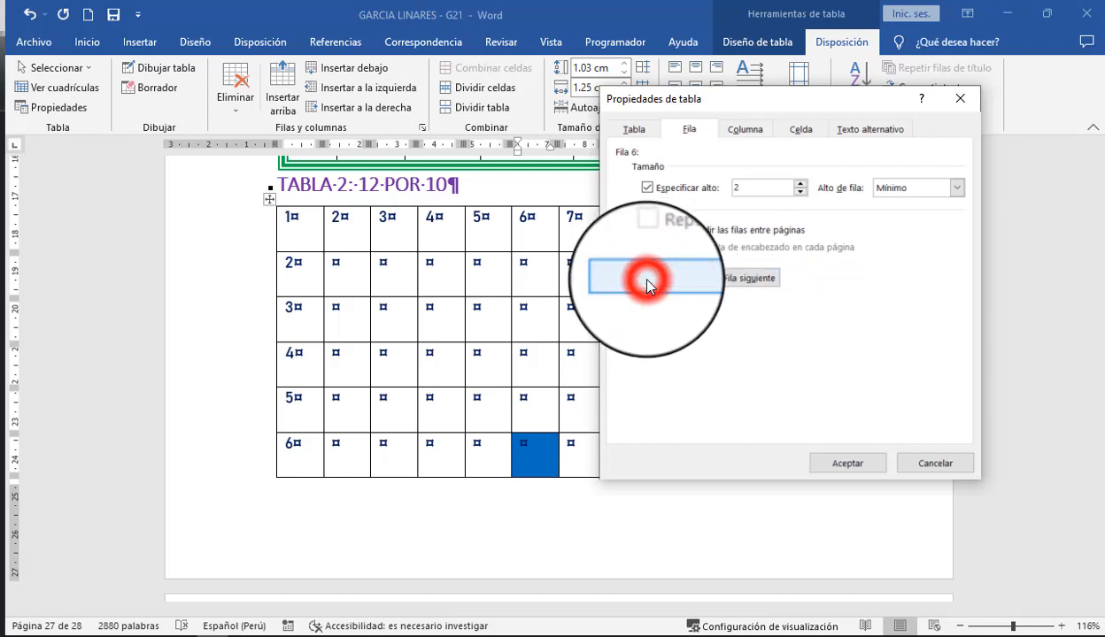
Step backward and forward through the rows of table 2 in the row settings, stopping at row 5
{"action": "left_click", "coordinate": [647, 280]}
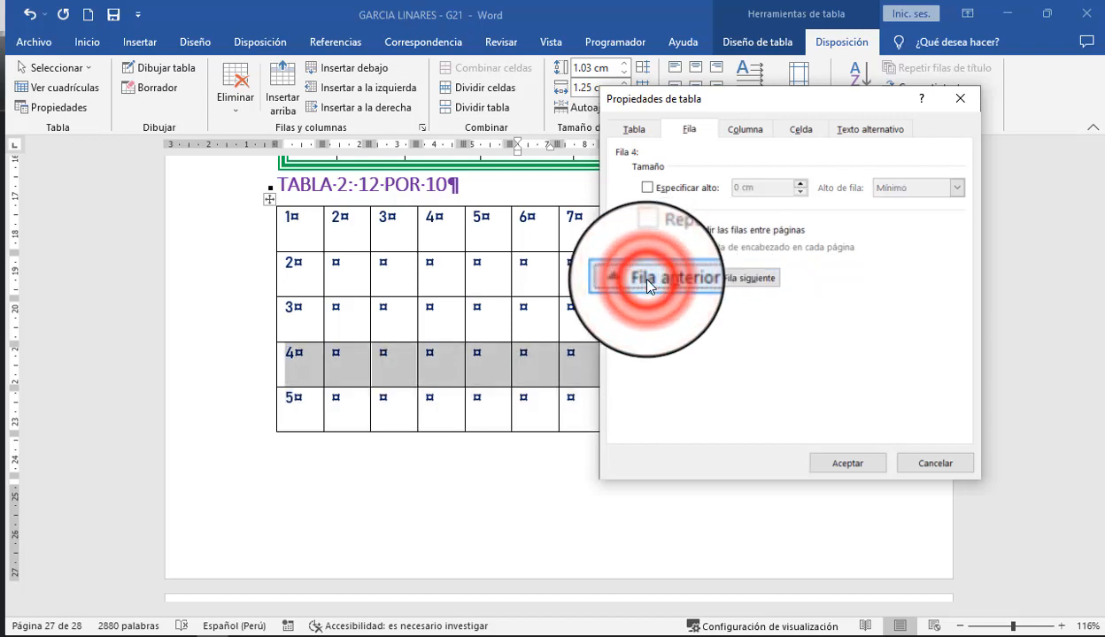
{"action": "left_click", "coordinate": [748, 281]}
{"action": "left_click", "coordinate": [748, 281]}
{"action": "left_click", "coordinate": [748, 281]}
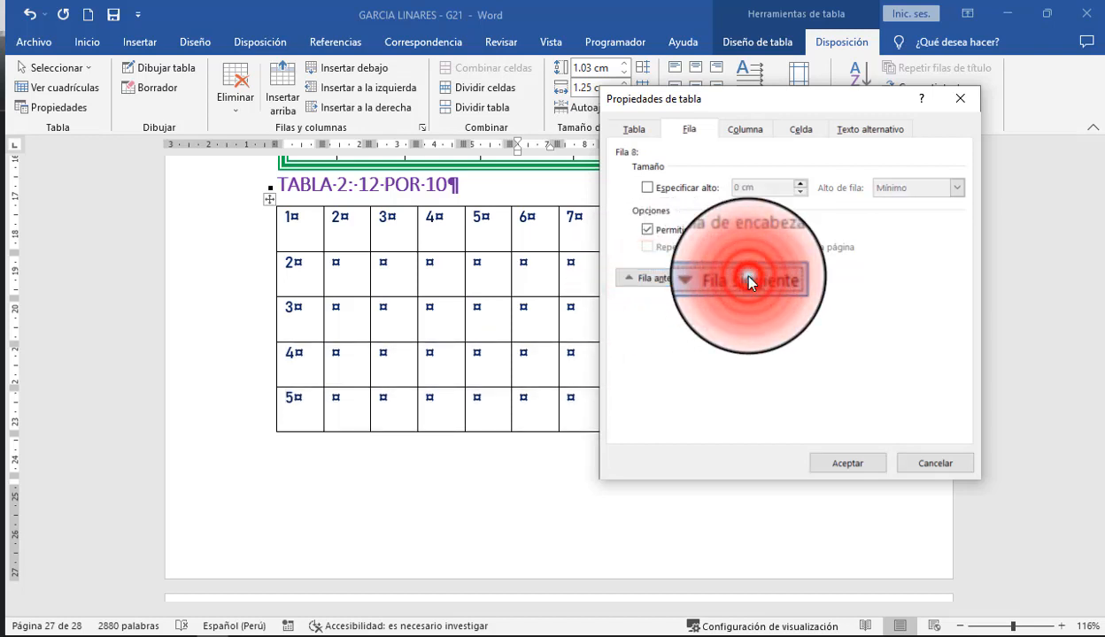
{"action": "left_click", "coordinate": [748, 281]}
{"action": "left_click", "coordinate": [748, 281]}
{"action": "left_click", "coordinate": [748, 281]}
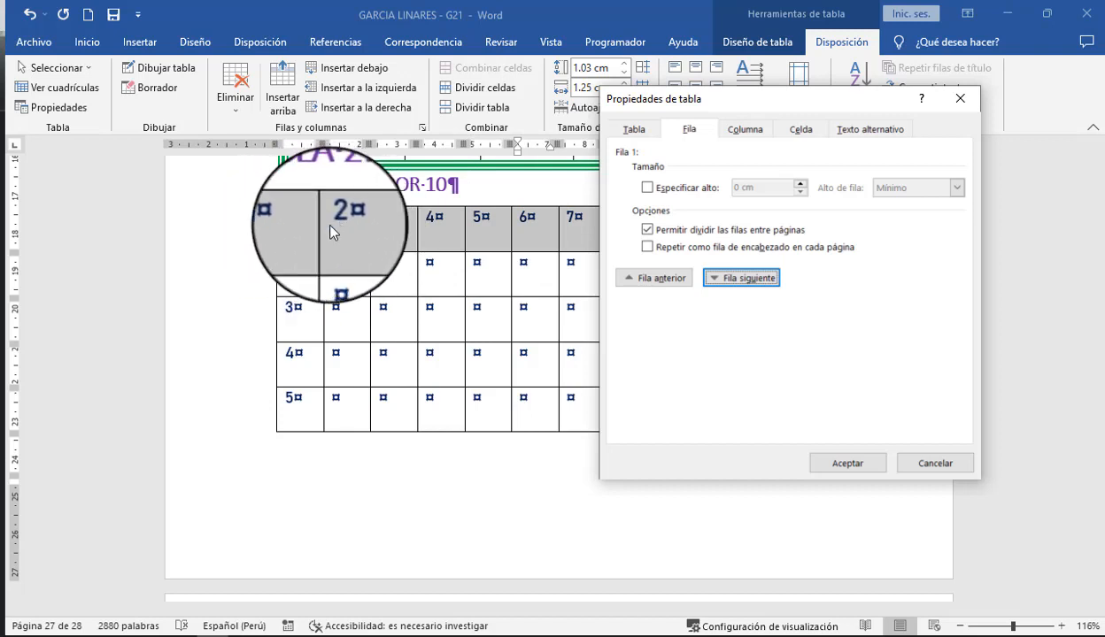
{"action": "left_click", "coordinate": [761, 278]}
{"action": "left_click", "coordinate": [761, 278]}
{"action": "left_click", "coordinate": [762, 278]}
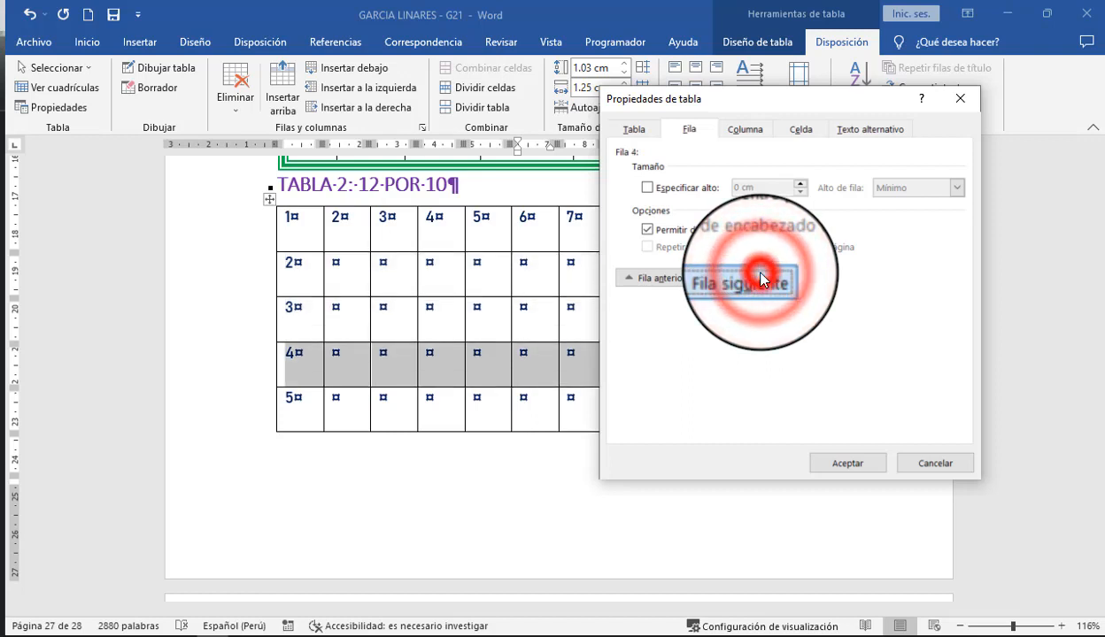
{"action": "left_click", "coordinate": [761, 278]}
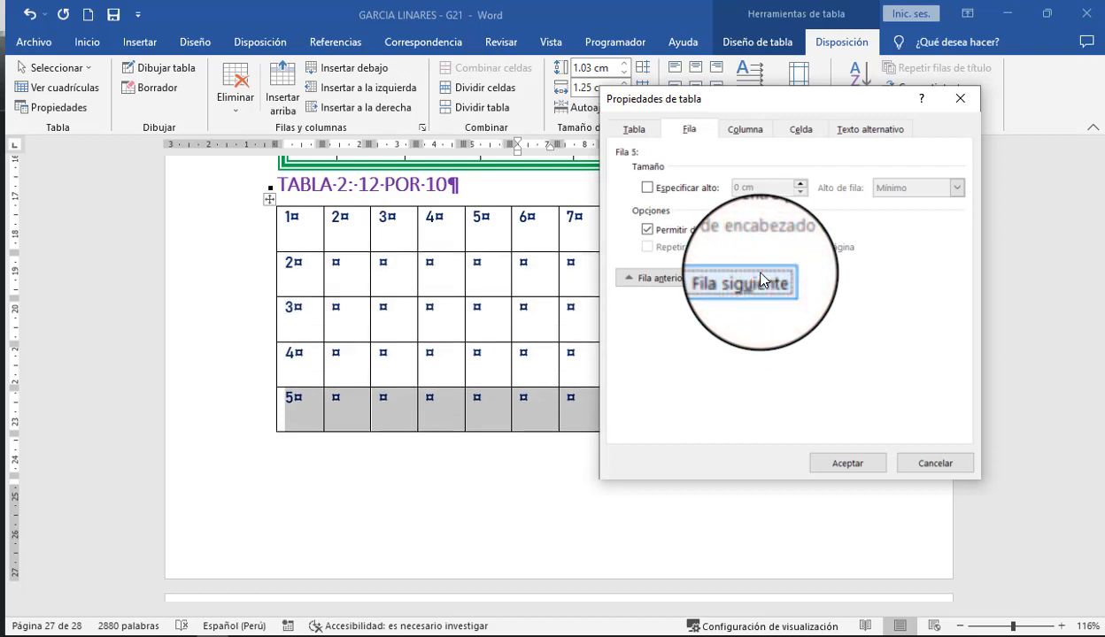
Go back to row 2 of table 2 and specify a minimum height of 1 cm for it
{"action": "left_click", "coordinate": [678, 282]}
{"action": "left_click", "coordinate": [679, 282]}
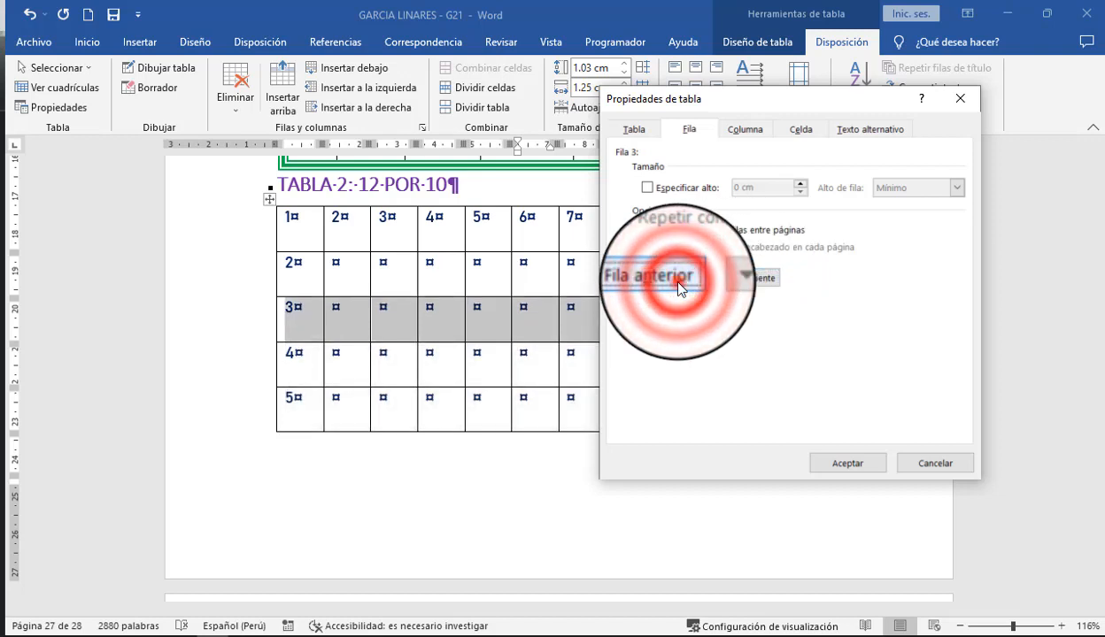
{"action": "left_click", "coordinate": [673, 282]}
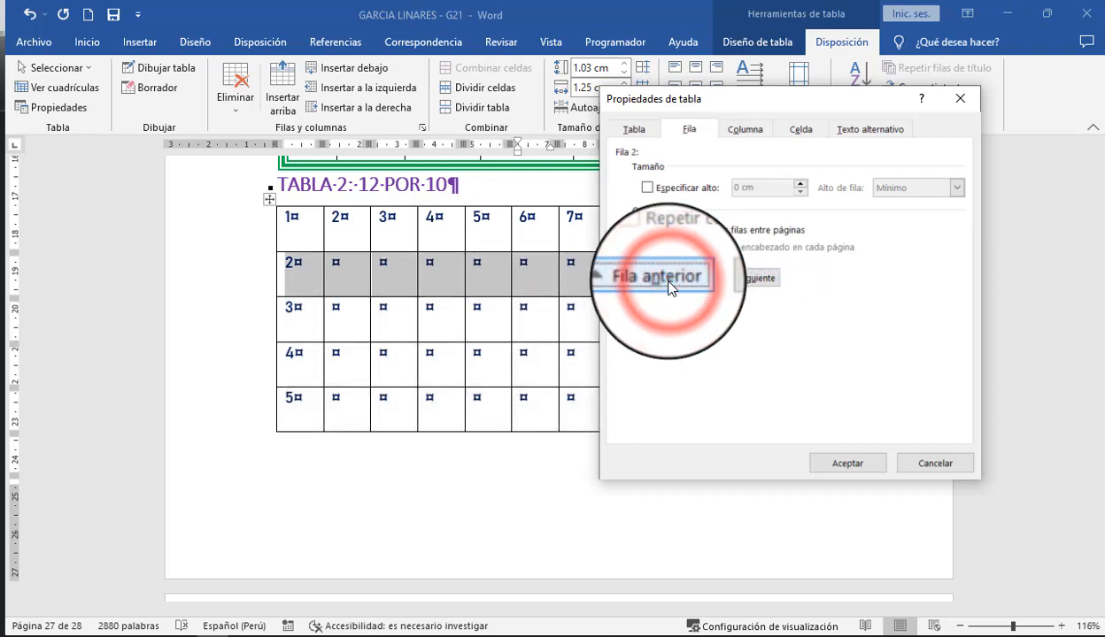
{"action": "left_click", "coordinate": [647, 188]}
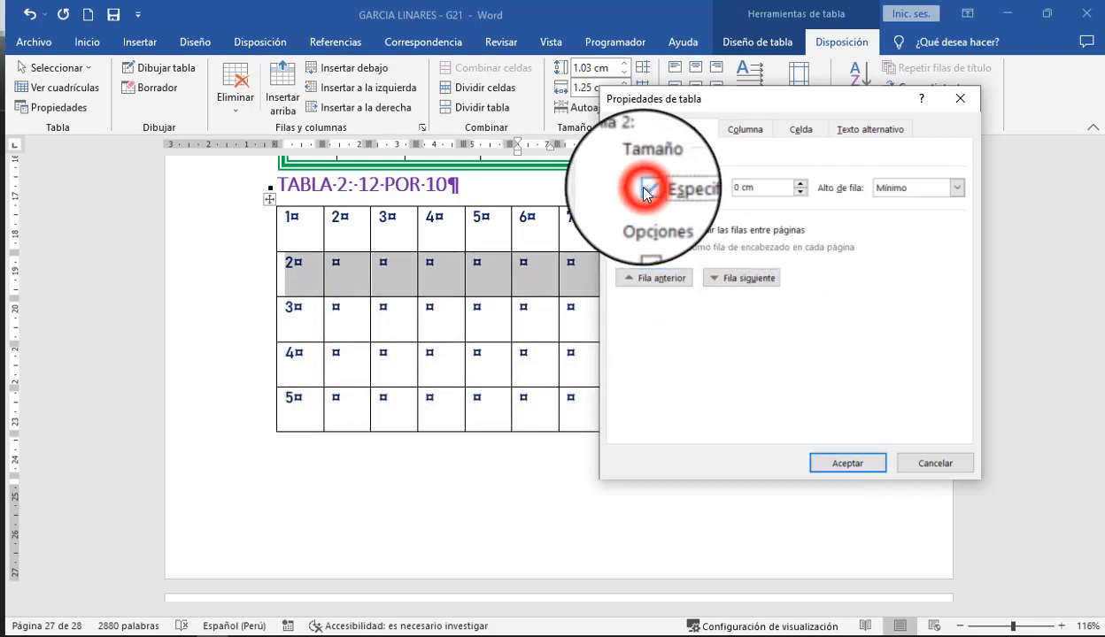
{"action": "left_click", "coordinate": [802, 186]}
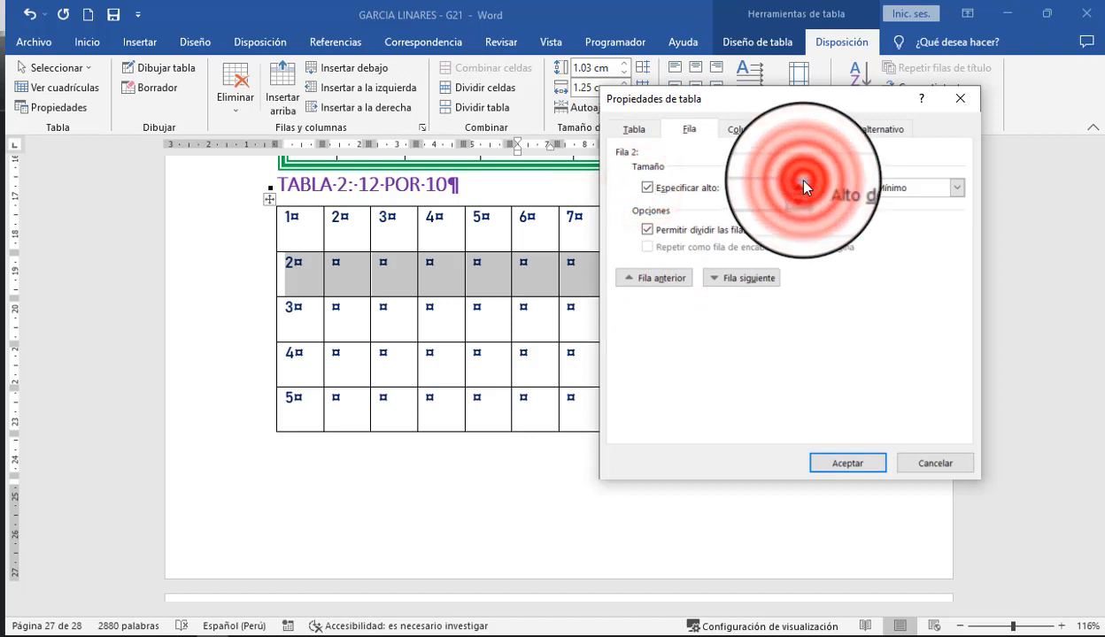
{"action": "left_click", "coordinate": [802, 186]}
{"action": "left_click", "coordinate": [801, 186]}
{"action": "left_click", "coordinate": [802, 186]}
{"action": "left_click", "coordinate": [801, 186]}
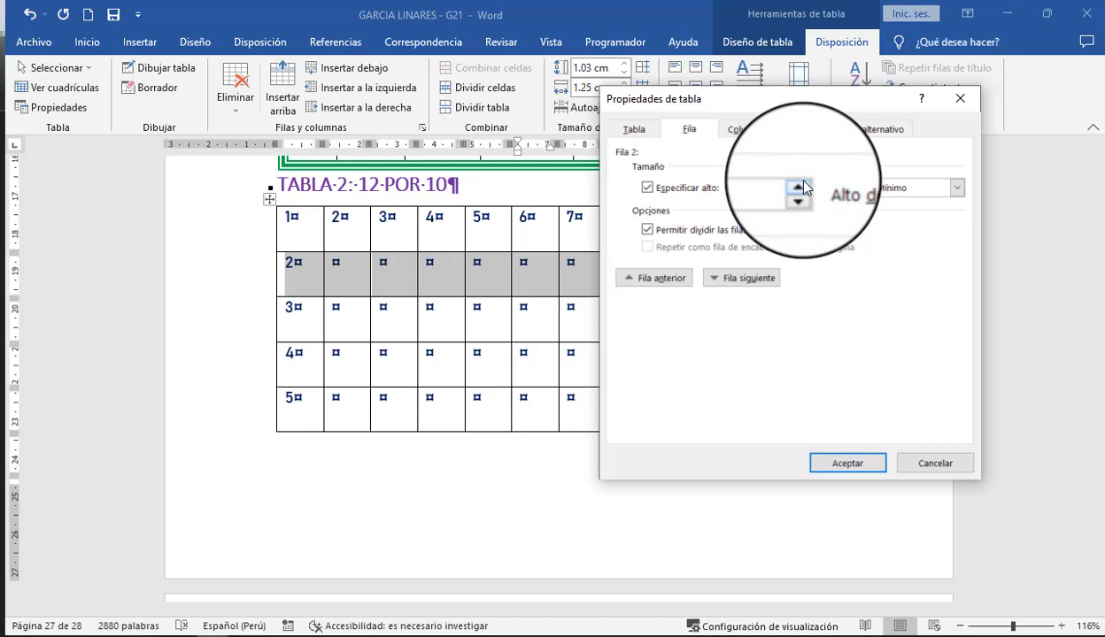
{"action": "left_click", "coordinate": [774, 278]}
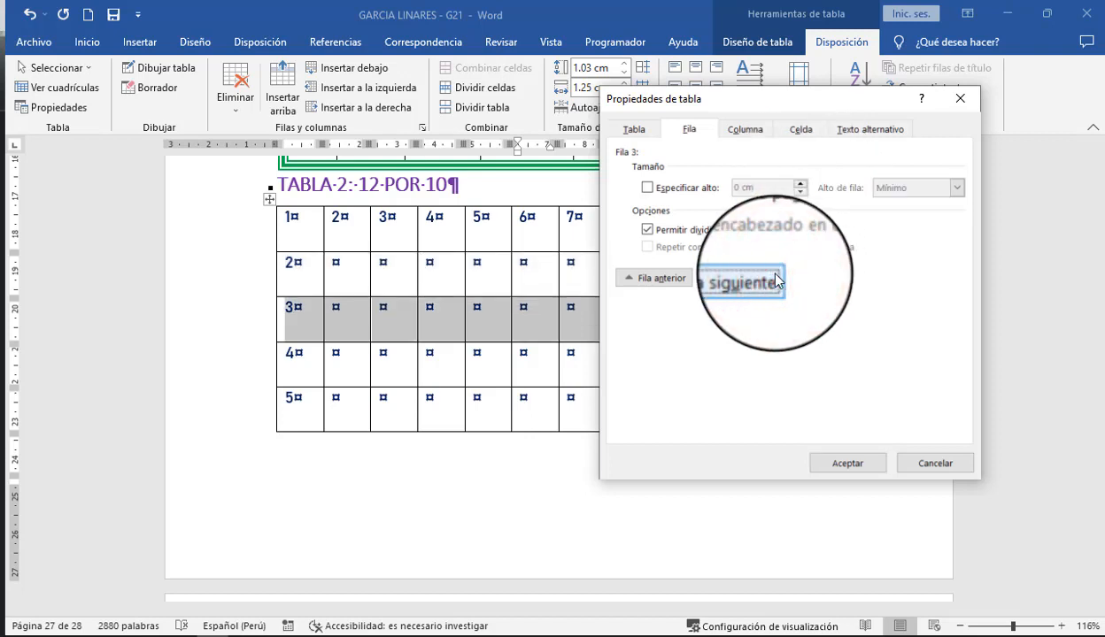
{"action": "left_click", "coordinate": [666, 280]}
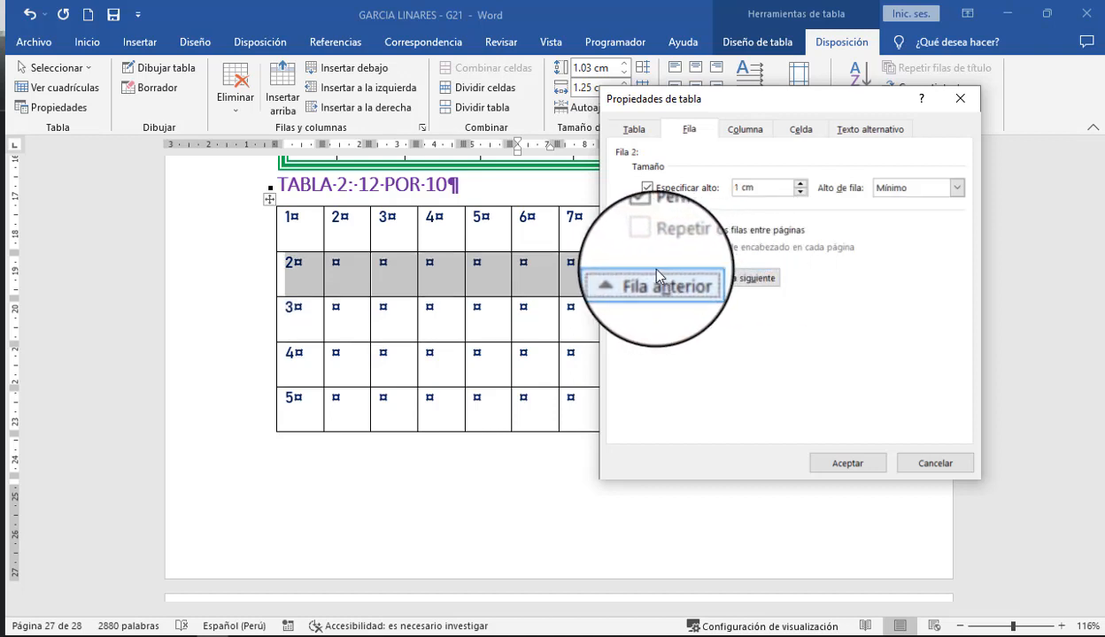
Raise the minimum height of row 2 to 3 cm and move on to row 3
{"action": "left_click", "coordinate": [799, 183]}
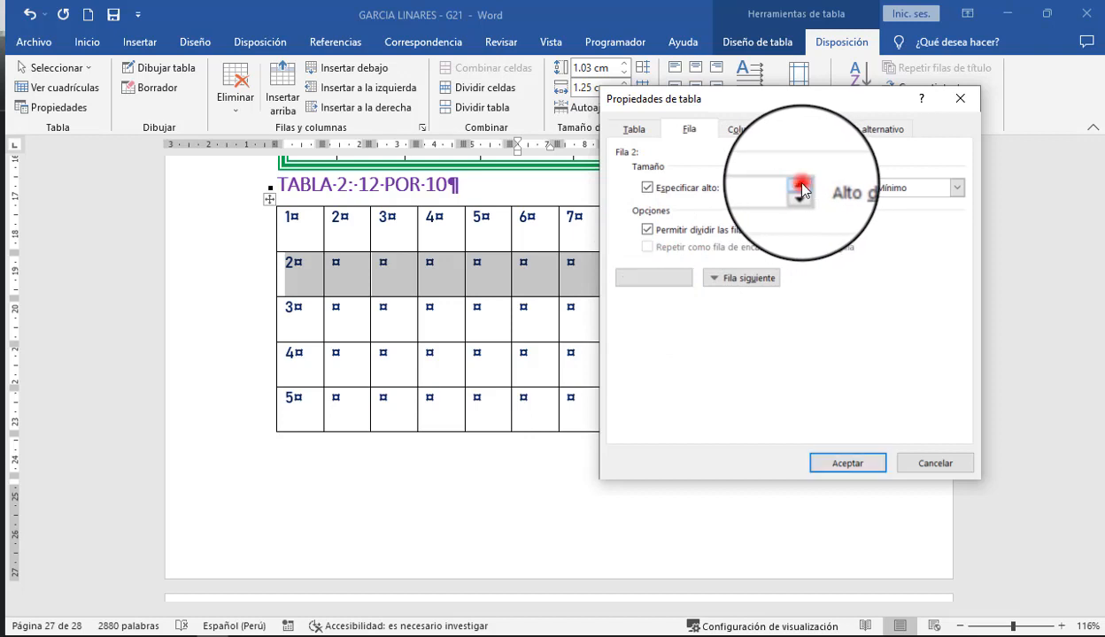
{"action": "left_click", "coordinate": [801, 184]}
{"action": "left_click", "coordinate": [801, 185]}
{"action": "left_click", "coordinate": [801, 184]}
{"action": "left_click", "coordinate": [802, 184]}
{"action": "left_click", "coordinate": [801, 185]}
{"action": "left_click", "coordinate": [801, 184]}
{"action": "left_click", "coordinate": [802, 184]}
{"action": "left_click", "coordinate": [801, 184]}
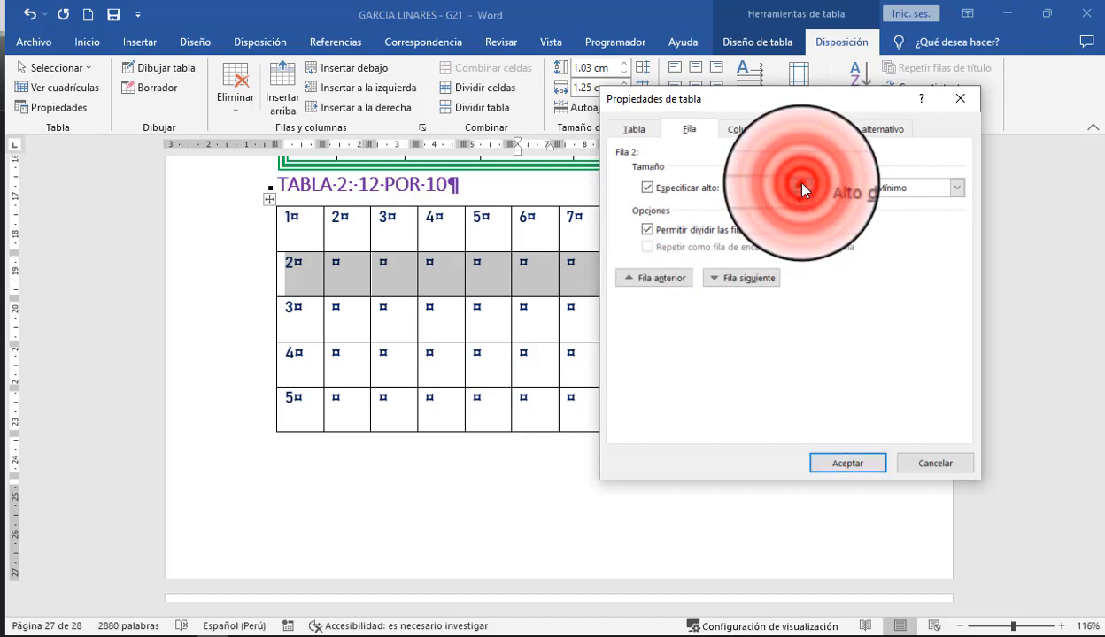
{"action": "left_click", "coordinate": [801, 184]}
{"action": "left_click", "coordinate": [801, 184]}
{"action": "left_click", "coordinate": [801, 185]}
{"action": "left_click", "coordinate": [801, 185]}
{"action": "left_click", "coordinate": [801, 184]}
{"action": "left_click", "coordinate": [801, 185]}
{"action": "left_click", "coordinate": [802, 184]}
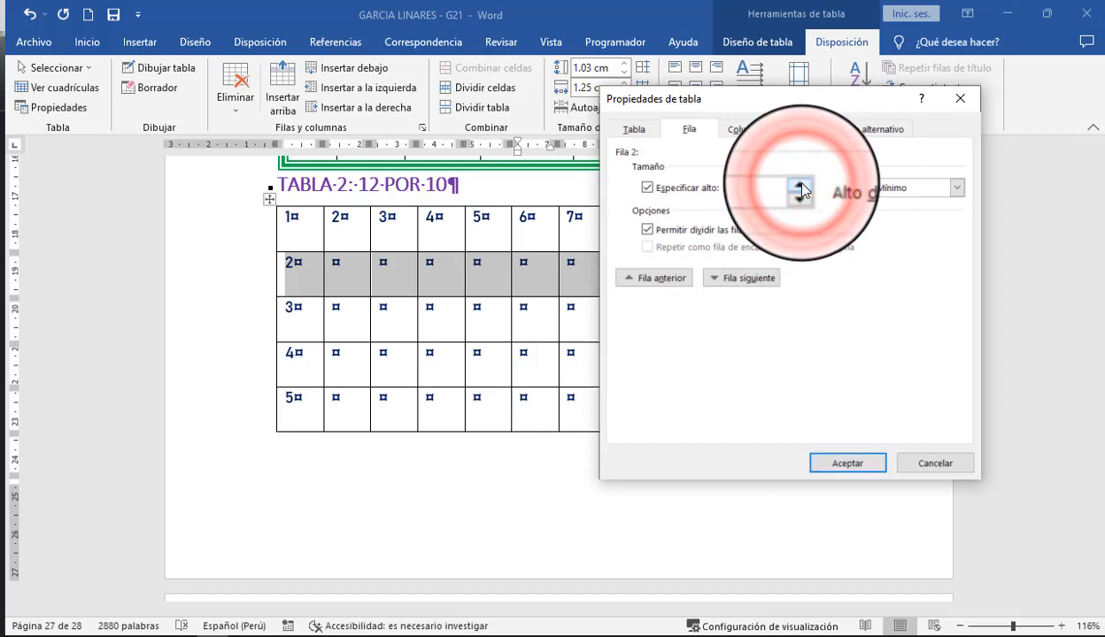
{"action": "left_click", "coordinate": [801, 184]}
{"action": "left_click", "coordinate": [801, 184]}
{"action": "left_click", "coordinate": [802, 184]}
{"action": "left_click", "coordinate": [801, 185]}
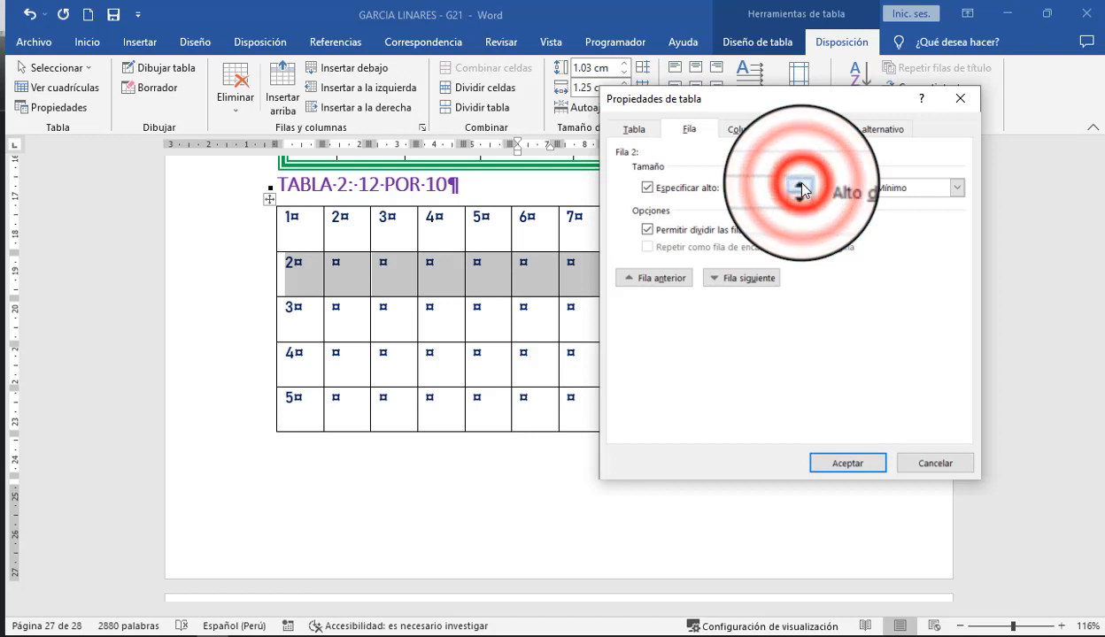
{"action": "left_click", "coordinate": [802, 184]}
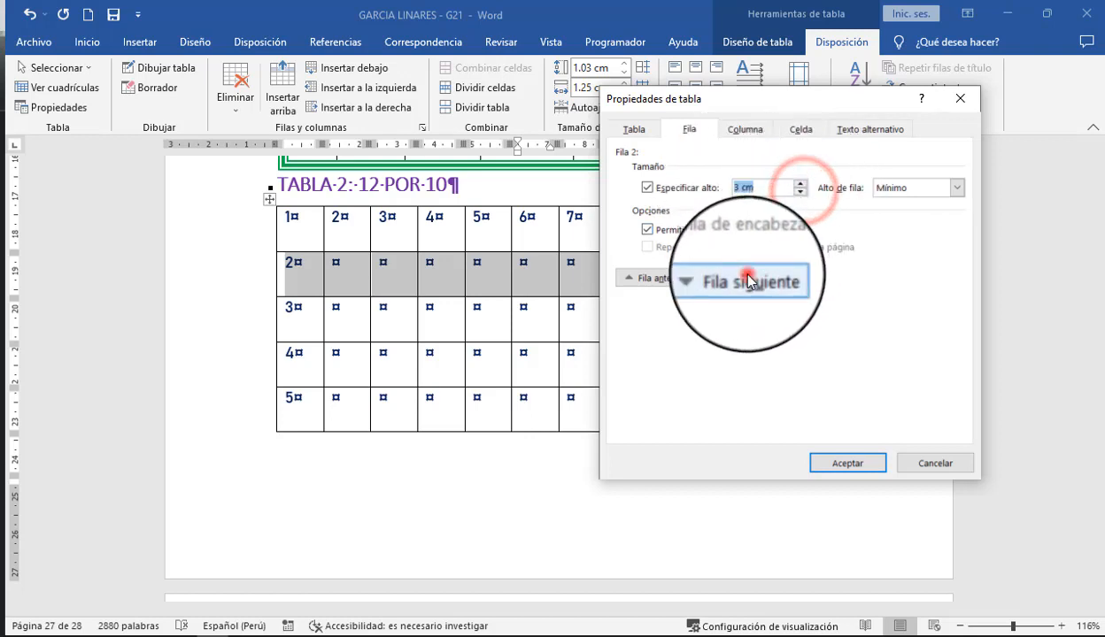
{"action": "left_click", "coordinate": [745, 279]}
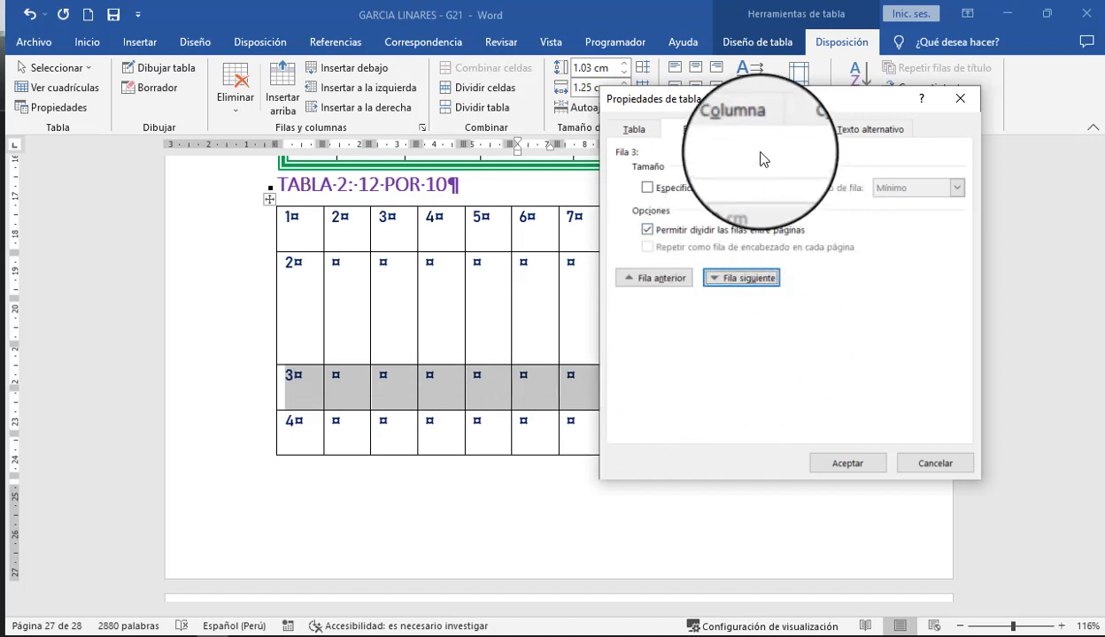
Set the preferred width of column 6 of table 2 to 2.5 cm and move on to column 7
{"action": "left_click", "coordinate": [752, 129]}
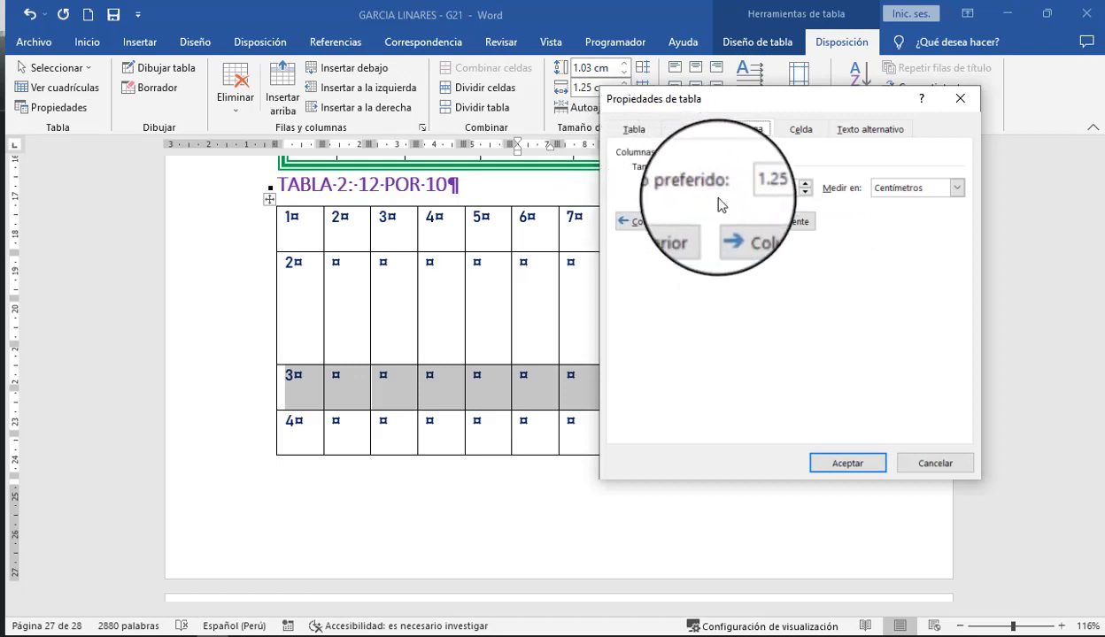
{"action": "left_click", "coordinate": [285, 223]}
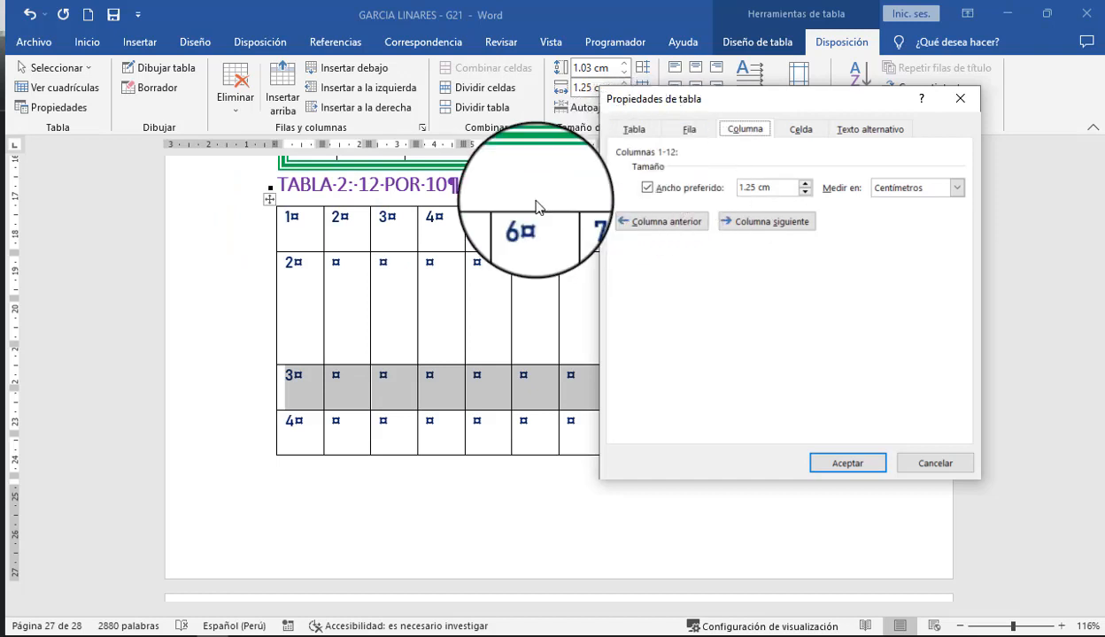
{"action": "left_click", "coordinate": [761, 223]}
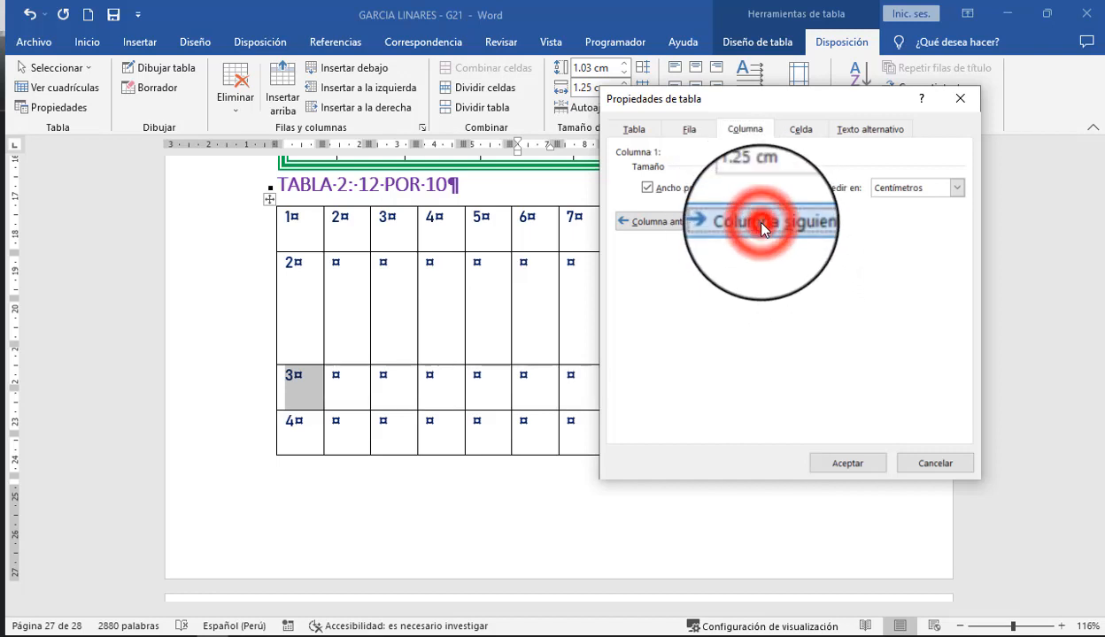
{"action": "left_click", "coordinate": [763, 226]}
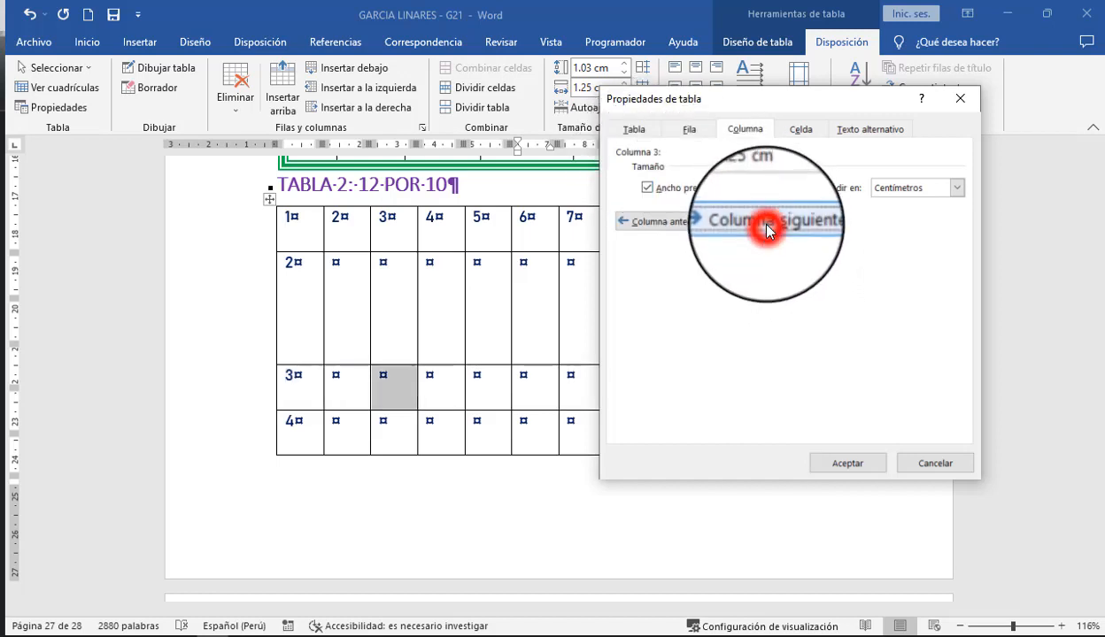
{"action": "left_click", "coordinate": [763, 225]}
{"action": "left_click", "coordinate": [763, 225]}
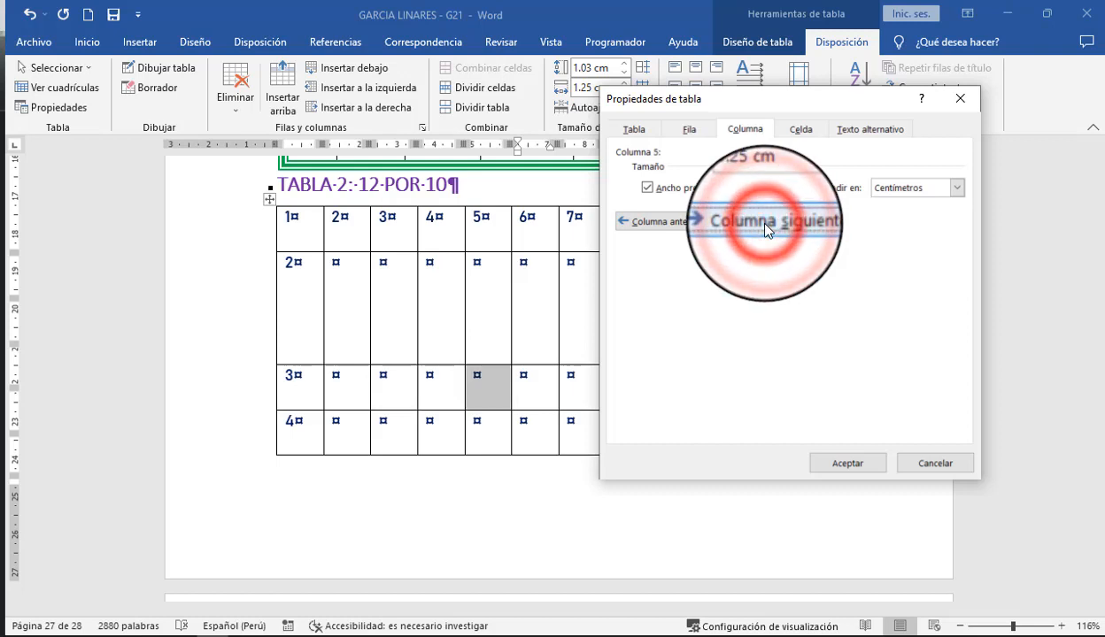
{"action": "left_click", "coordinate": [765, 223]}
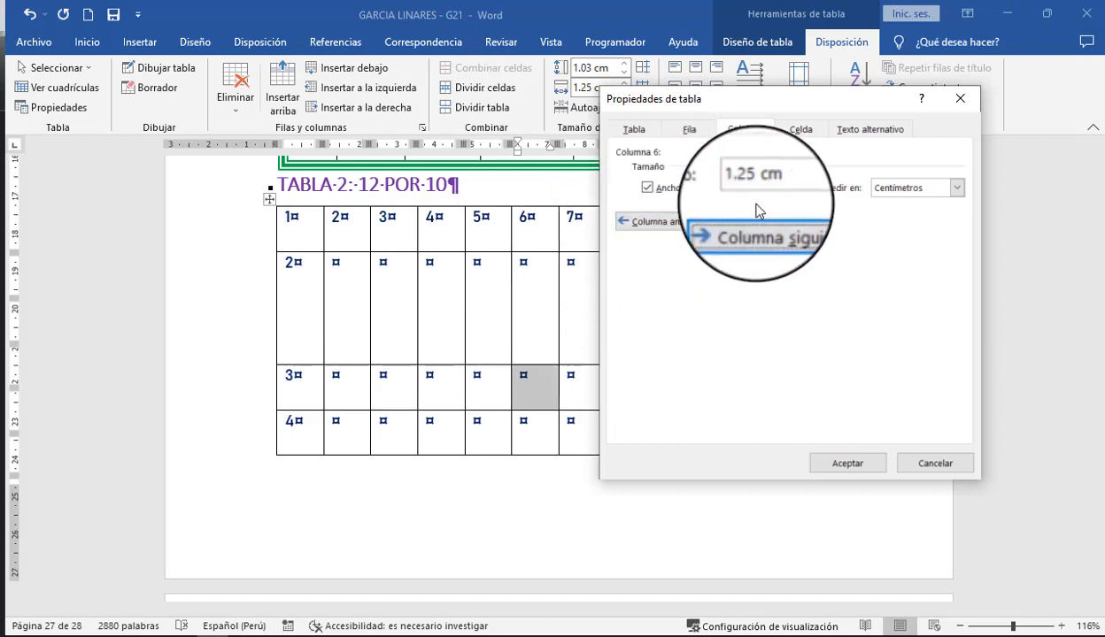
{"action": "left_click_drag", "start_coordinate": [772, 187], "coordinate": [668, 196]}
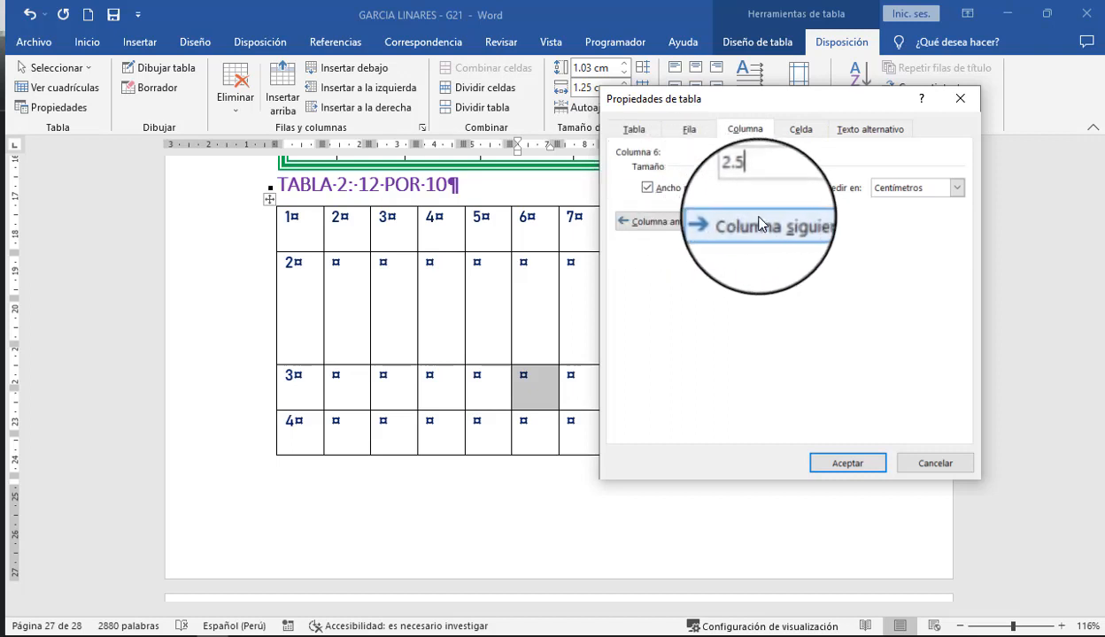
{"action": "left_click_drag", "start_coordinate": [765, 106], "coordinate": [901, 81]}
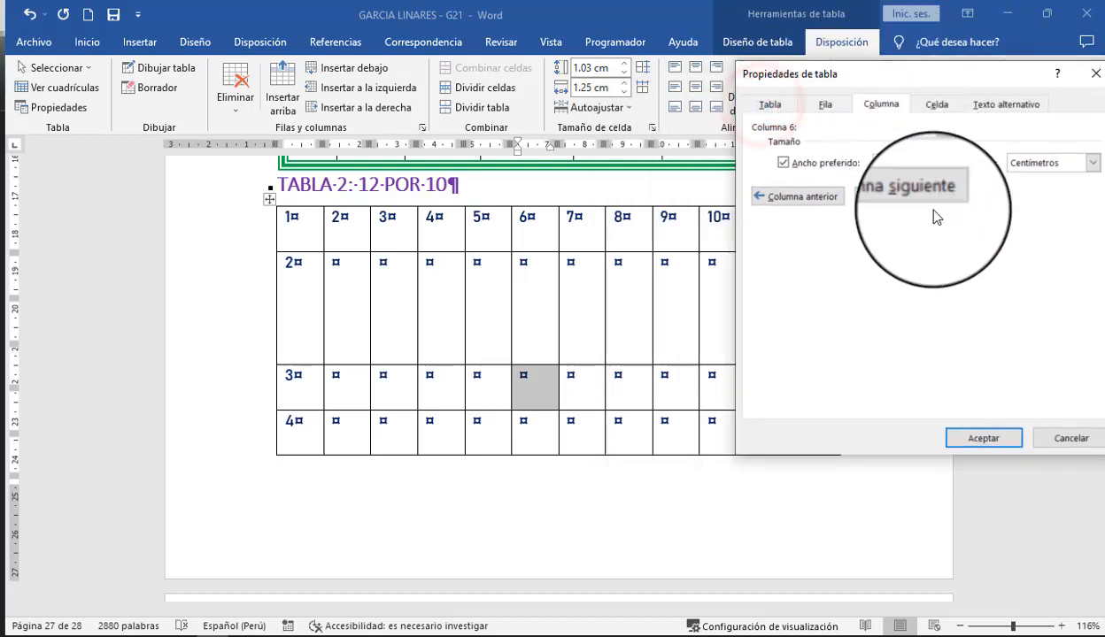
{"action": "left_click", "coordinate": [912, 196]}
{"action": "left_click", "coordinate": [529, 238]}
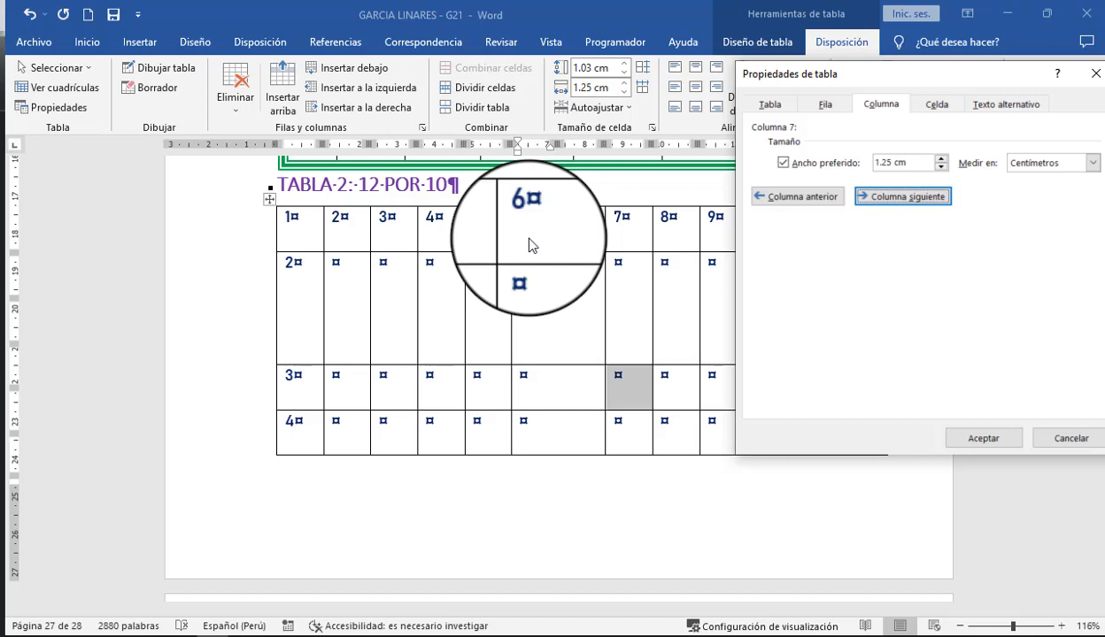
Compare the column and cell settings, and align the cell in row 3, column 7 of table 2 vertically to Abajo
{"action": "left_click", "coordinate": [925, 108]}
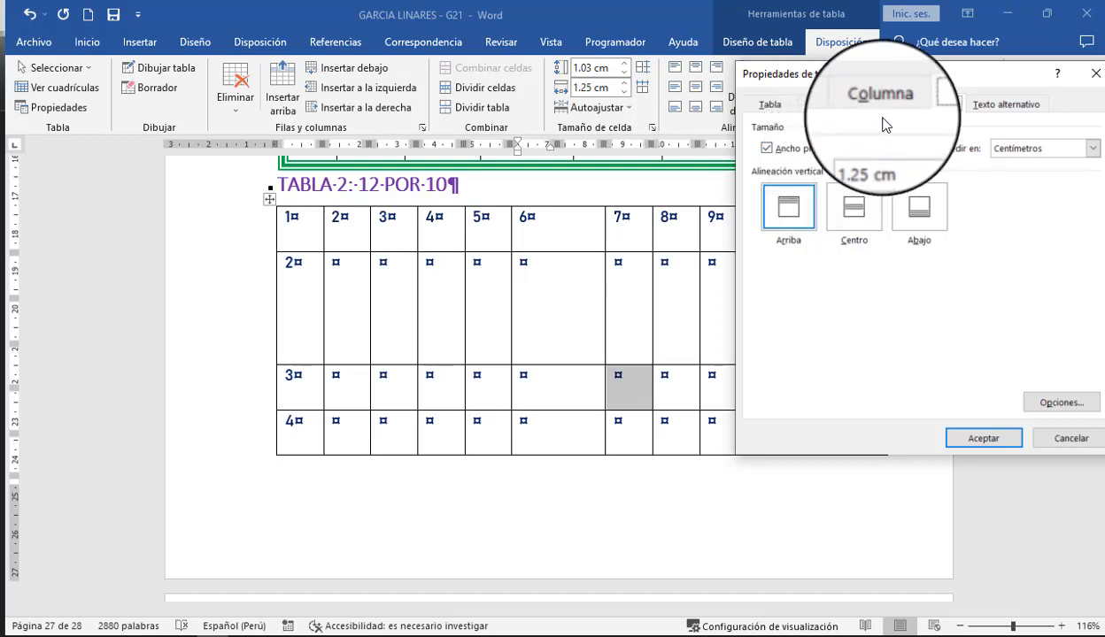
{"action": "left_click", "coordinate": [886, 109]}
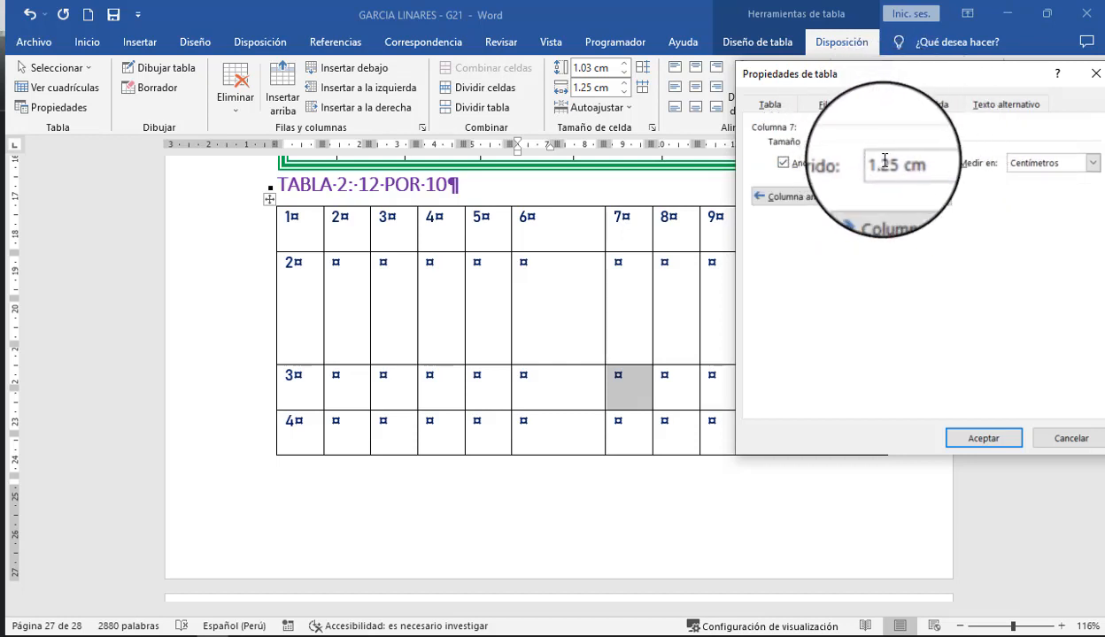
{"action": "left_click", "coordinate": [930, 103]}
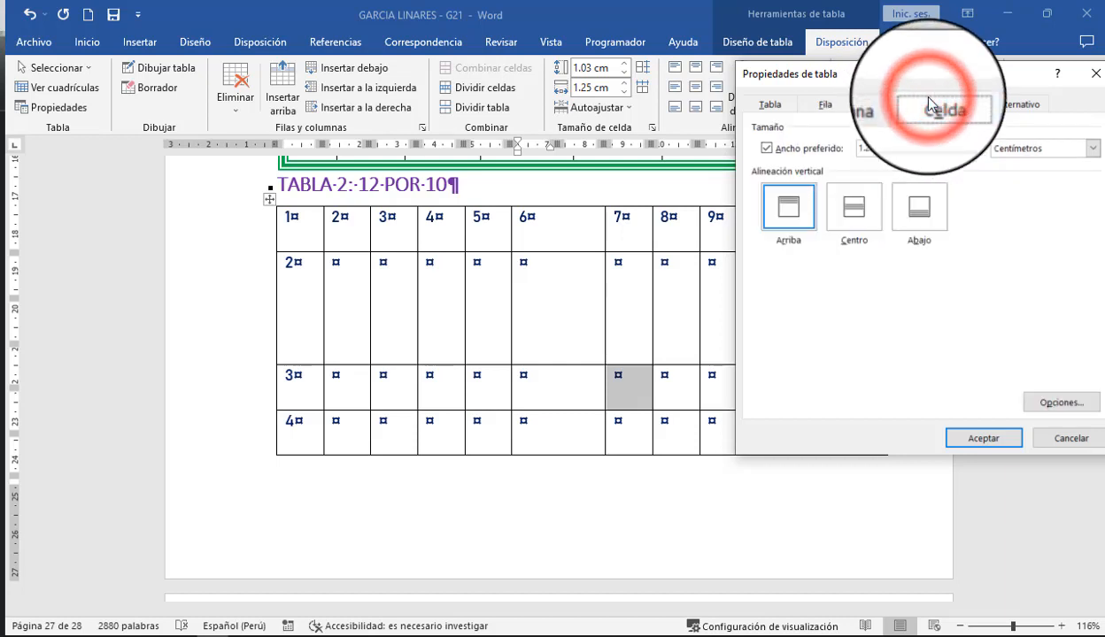
{"action": "left_click", "coordinate": [883, 104]}
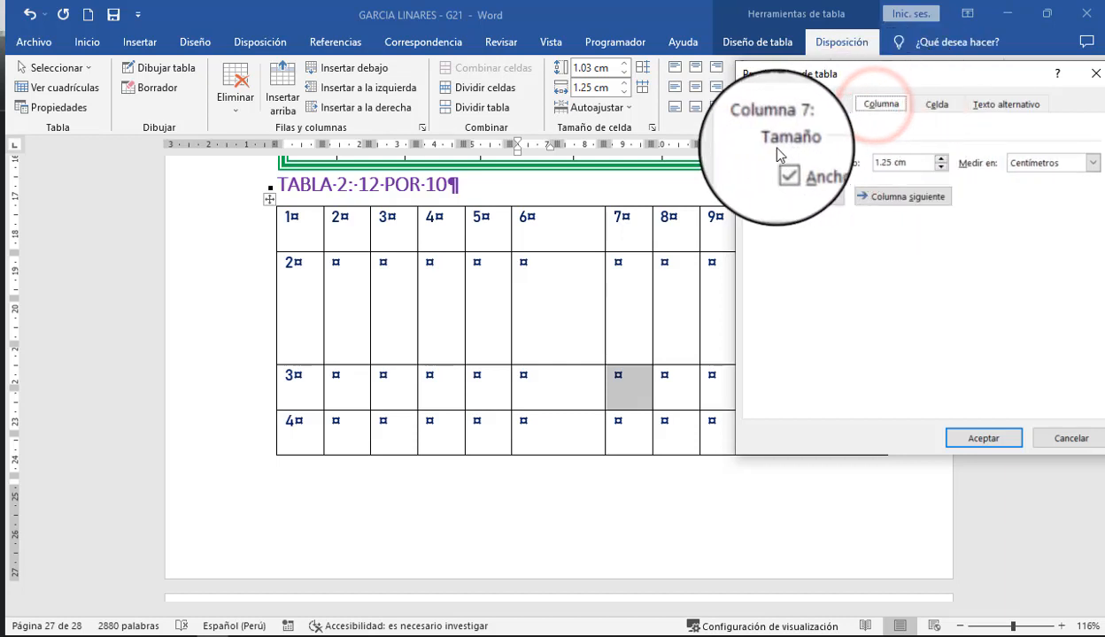
{"action": "left_click", "coordinate": [936, 104]}
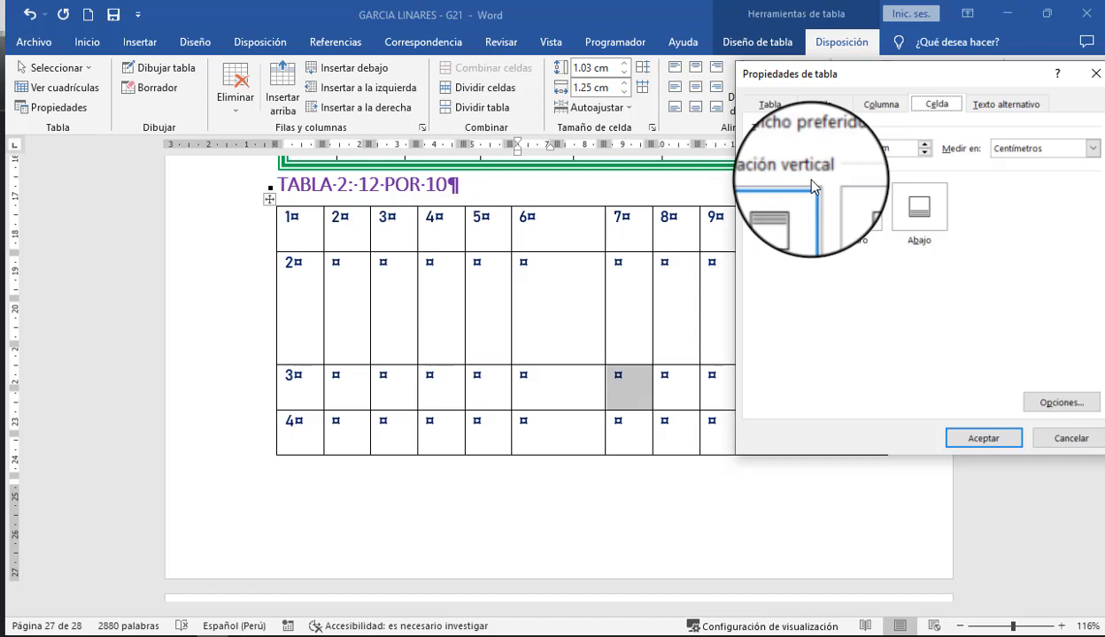
{"action": "left_click", "coordinate": [918, 202]}
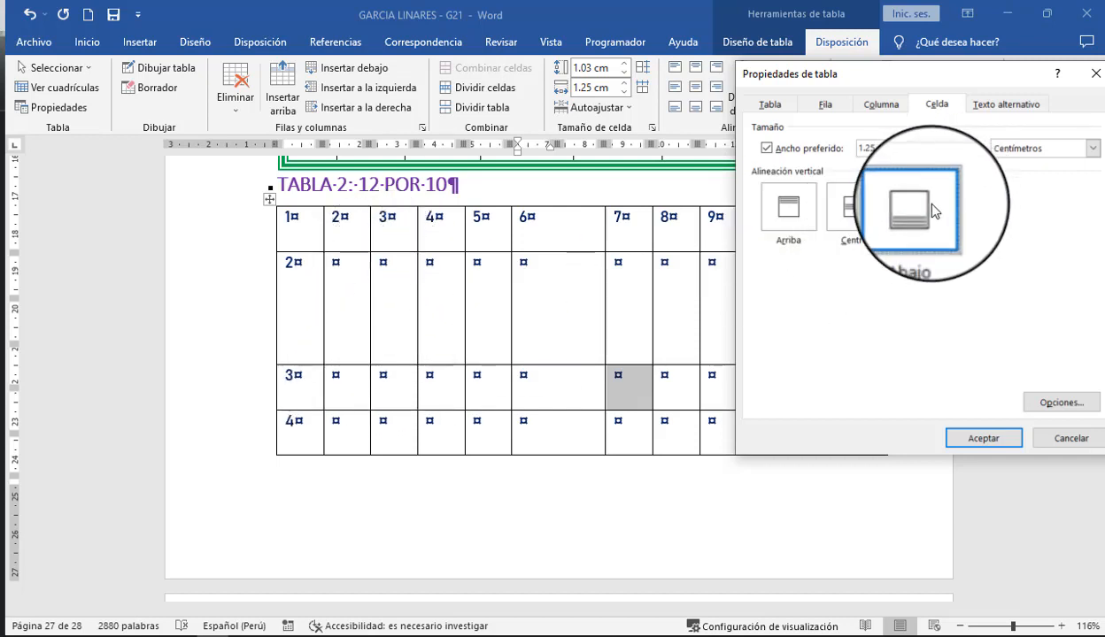
{"action": "left_click", "coordinate": [908, 198]}
{"action": "left_click", "coordinate": [992, 439]}
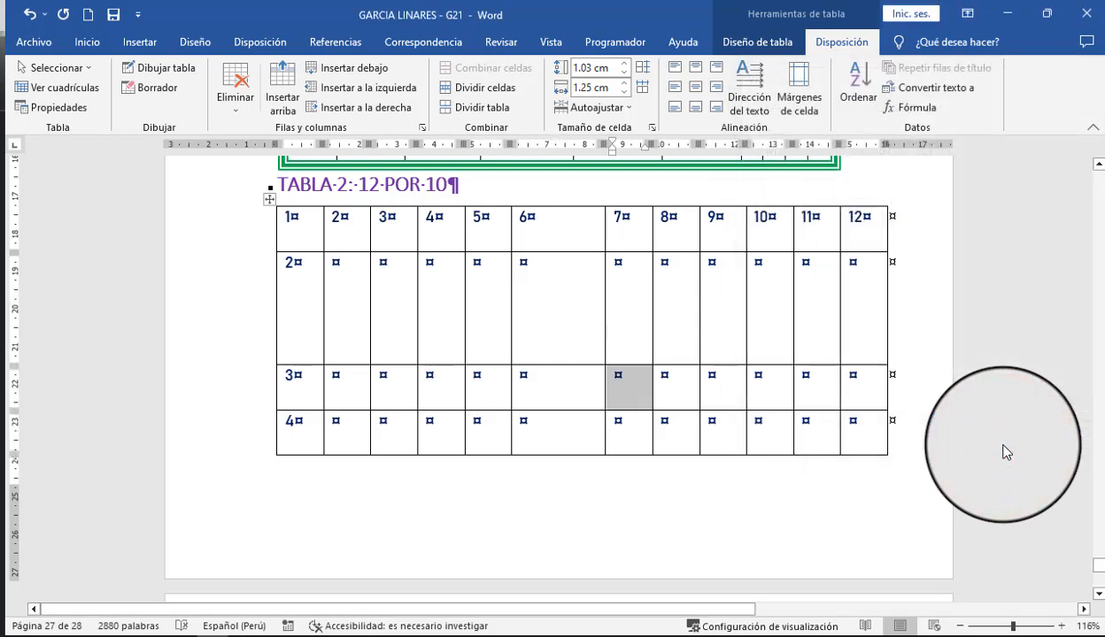
Align the cell in row 2, column 4 of table 2 vertically to Abajo
{"action": "left_click", "coordinate": [486, 405]}
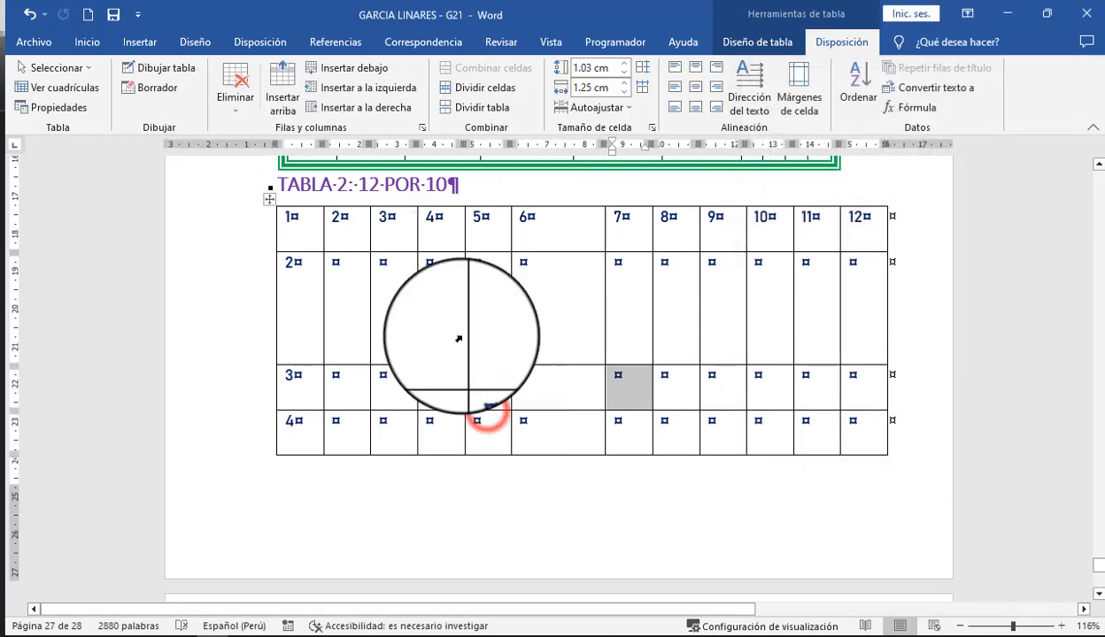
{"action": "left_click", "coordinate": [432, 276]}
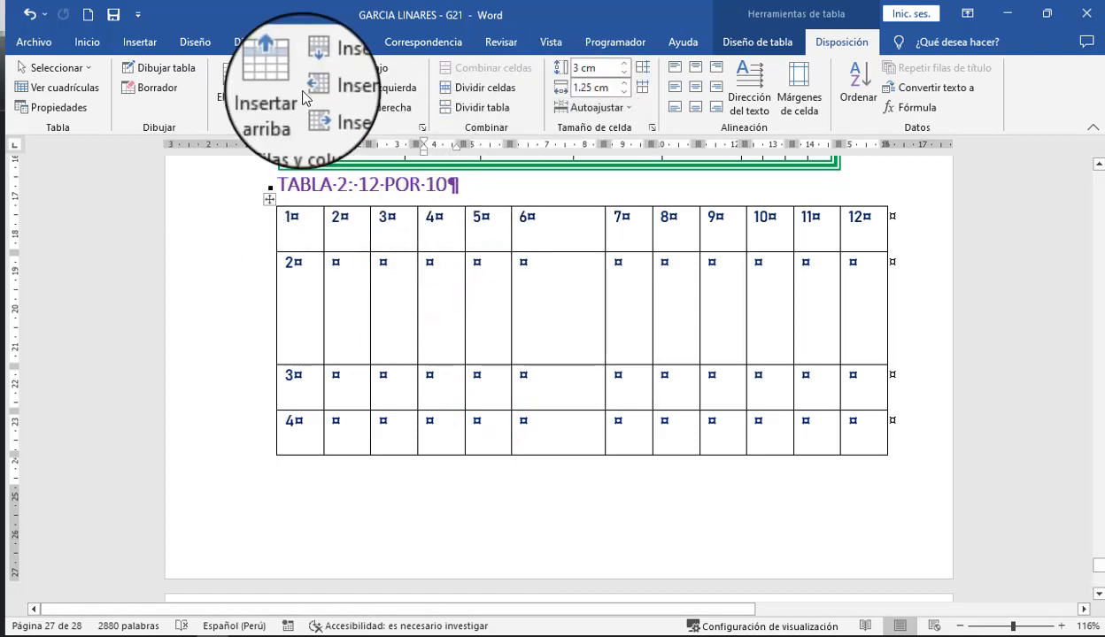
{"action": "left_click", "coordinate": [58, 107]}
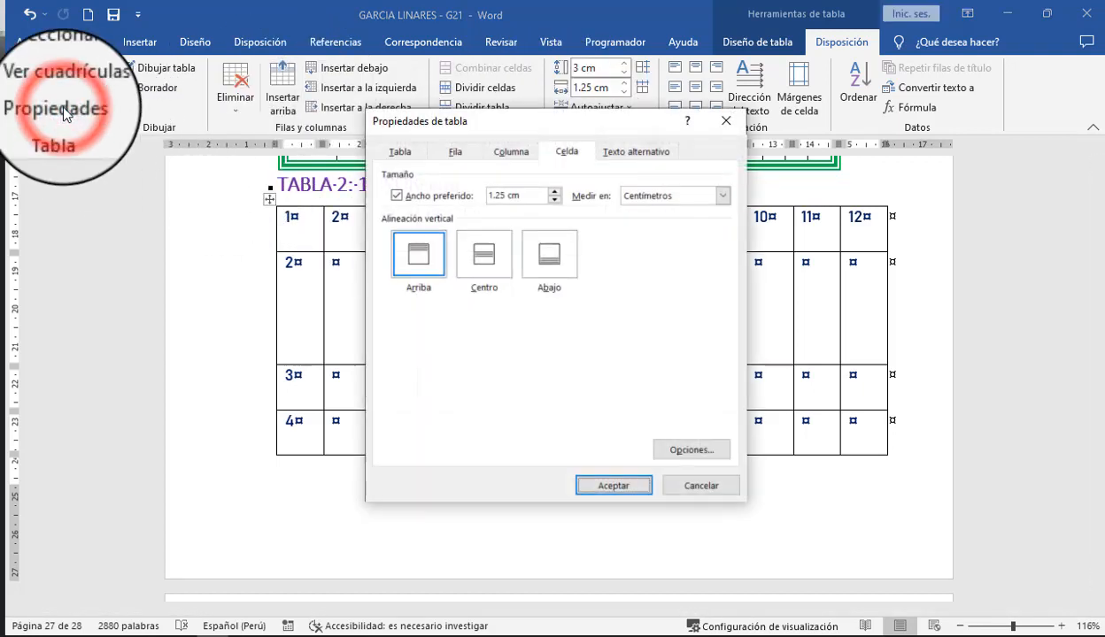
{"action": "left_click", "coordinate": [547, 257]}
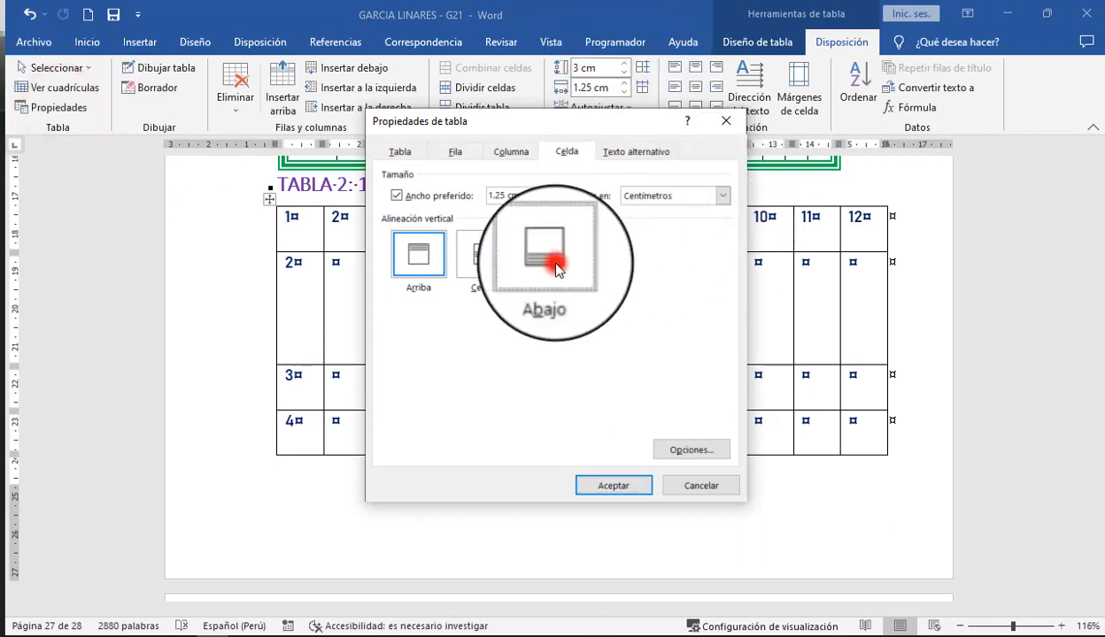
{"action": "left_click_drag", "start_coordinate": [530, 126], "coordinate": [815, 60]}
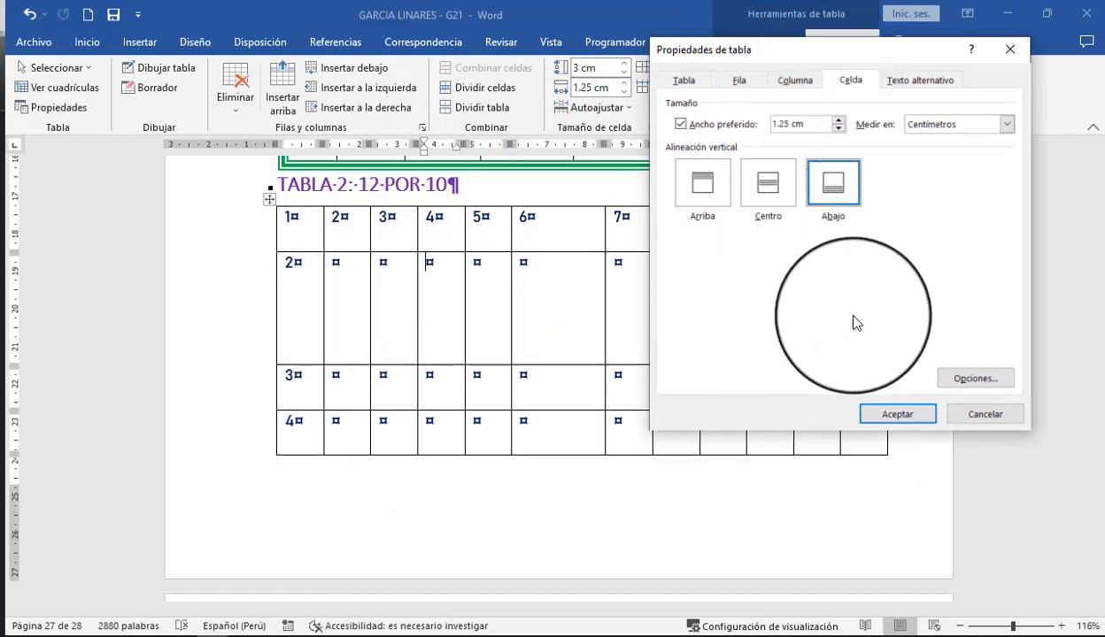
{"action": "left_click", "coordinate": [896, 415]}
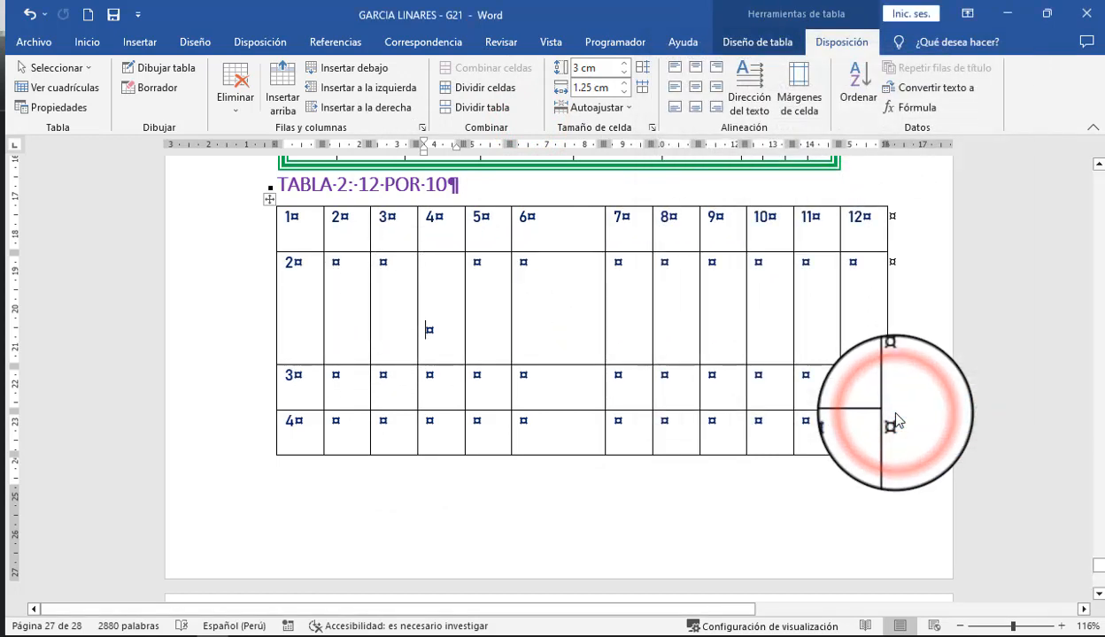
Set the vertical alignment of all cells in table 2 to Centro and clear the whole-table selection
{"action": "left_click", "coordinate": [447, 341]}
{"action": "left_click_drag", "start_coordinate": [446, 341], "coordinate": [407, 336]}
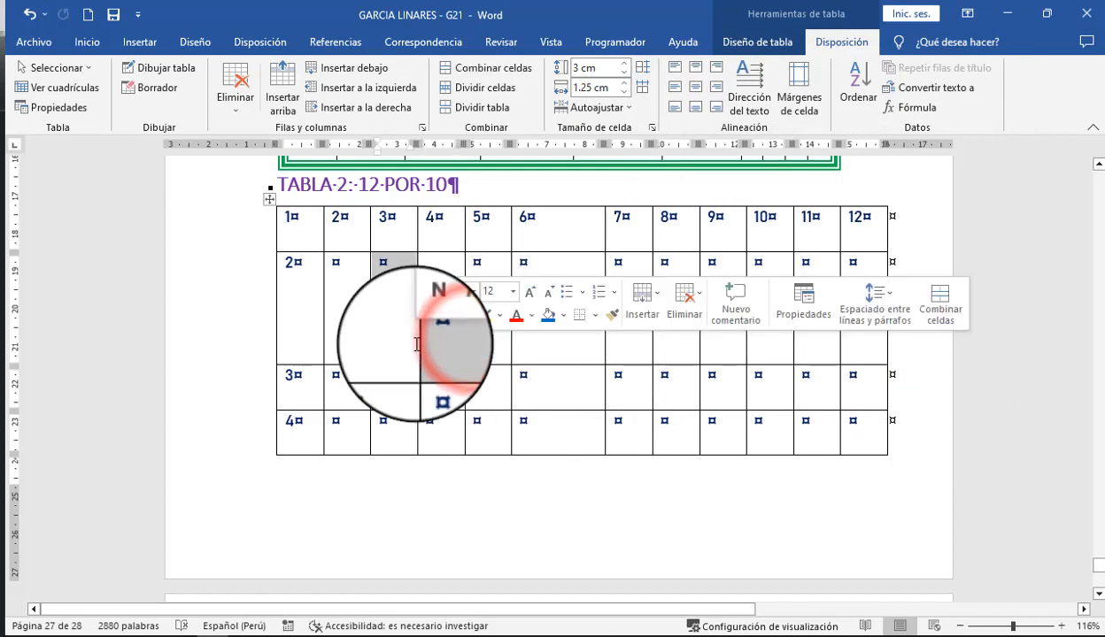
{"action": "left_click", "coordinate": [269, 200]}
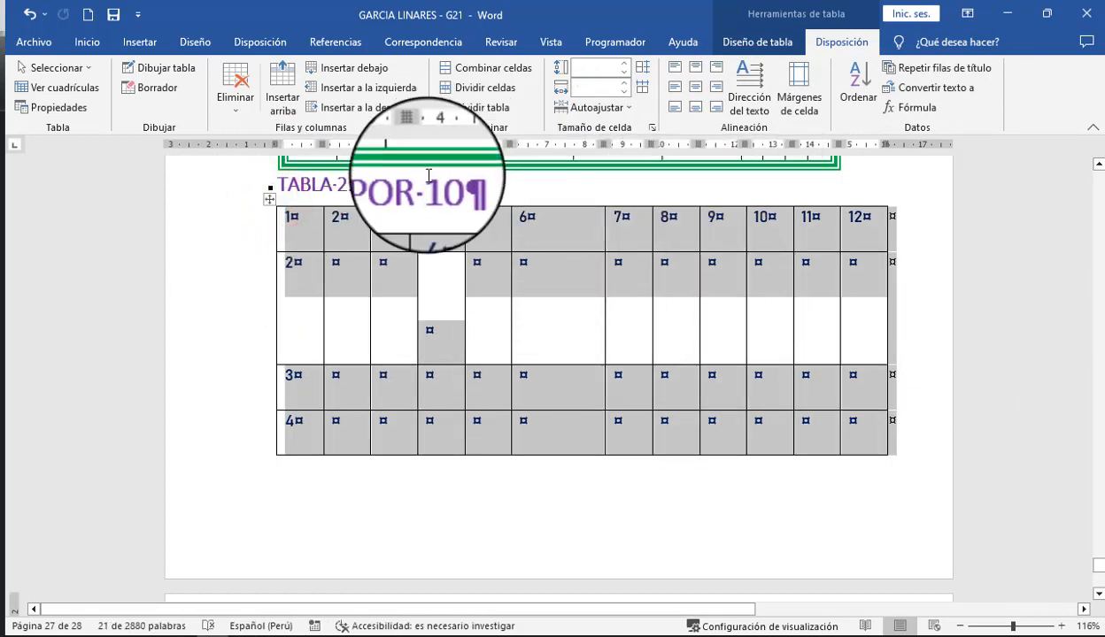
{"action": "left_click", "coordinate": [63, 108]}
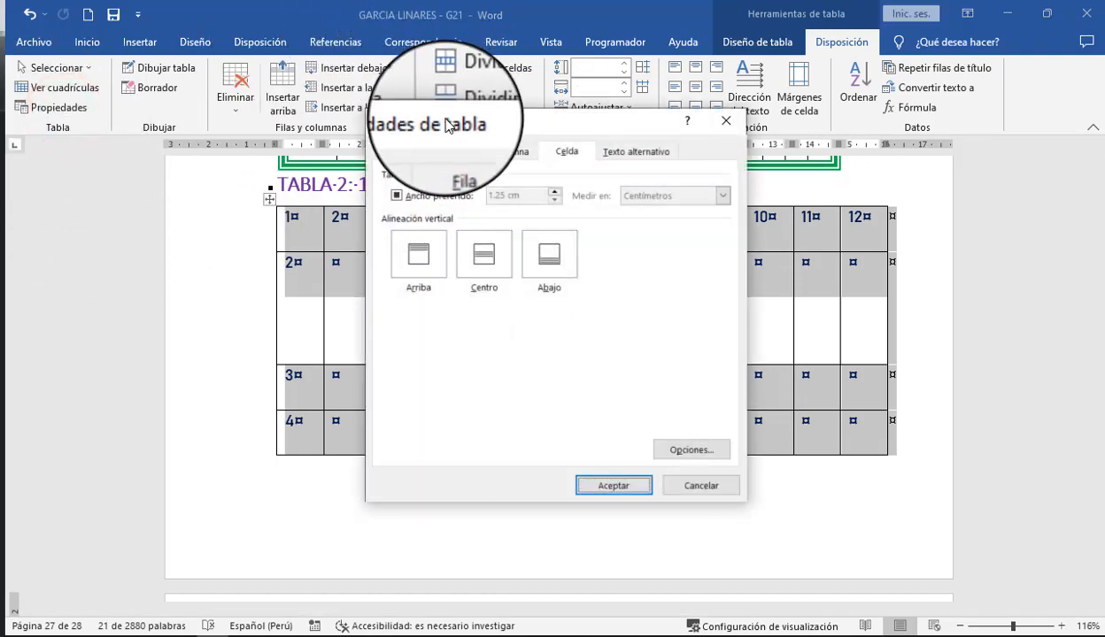
{"action": "left_click", "coordinate": [446, 121]}
{"action": "left_click", "coordinate": [547, 121]}
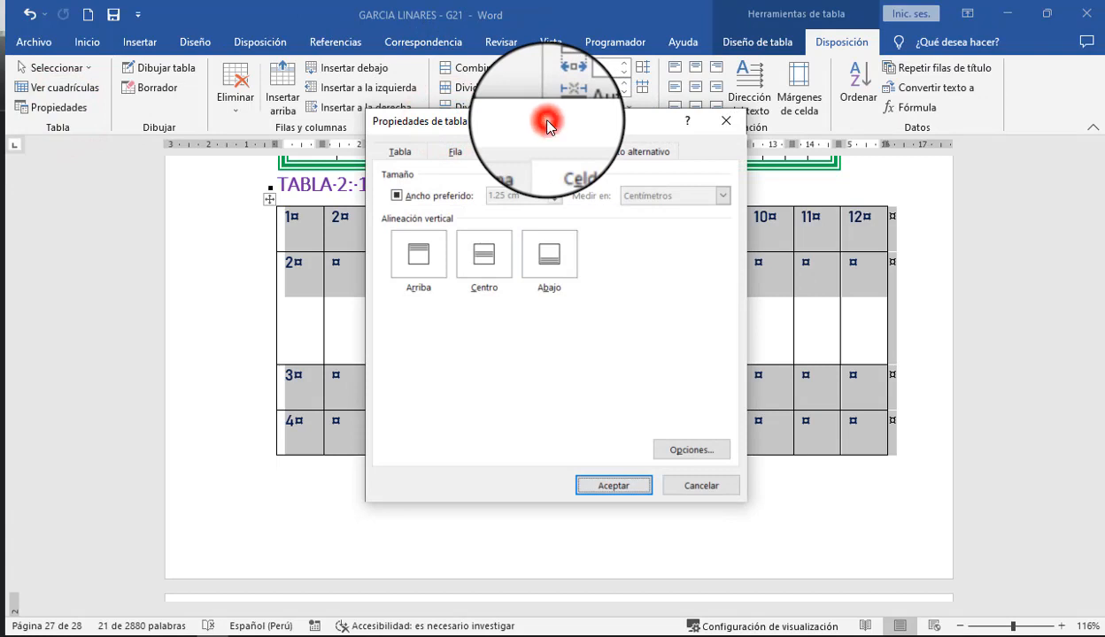
{"action": "left_click_drag", "start_coordinate": [548, 121], "coordinate": [778, 75]}
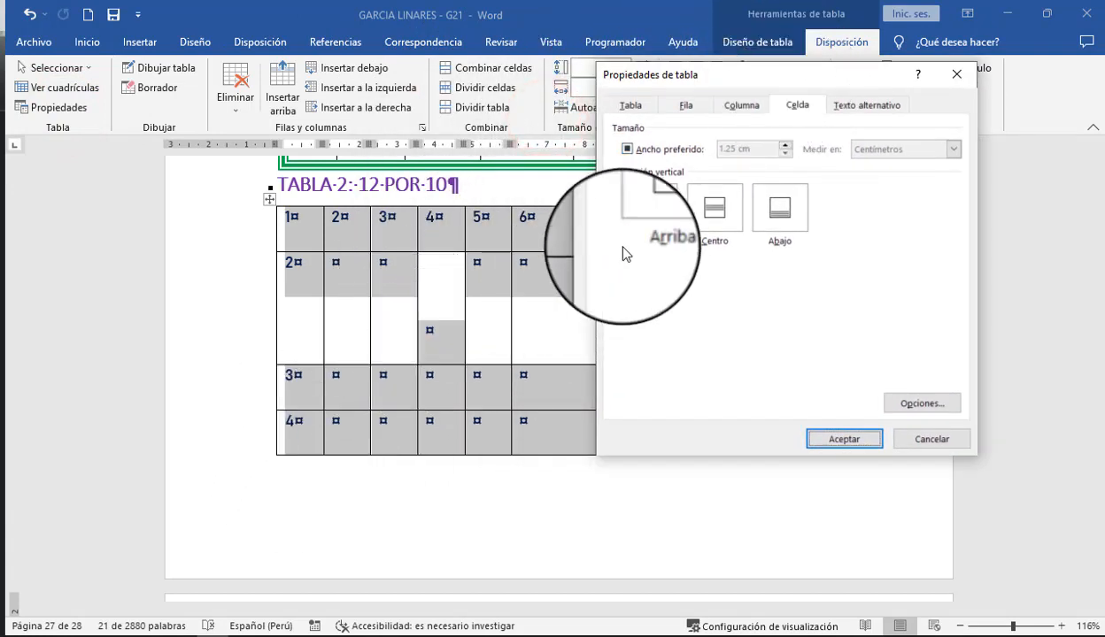
{"action": "left_click", "coordinate": [715, 208]}
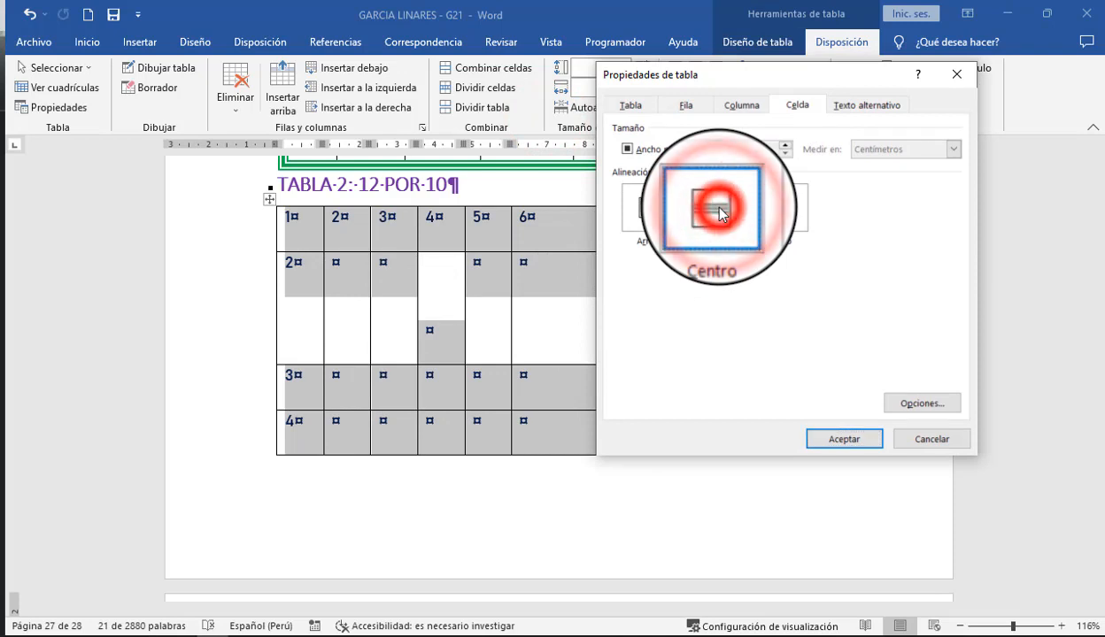
{"action": "left_click", "coordinate": [834, 440]}
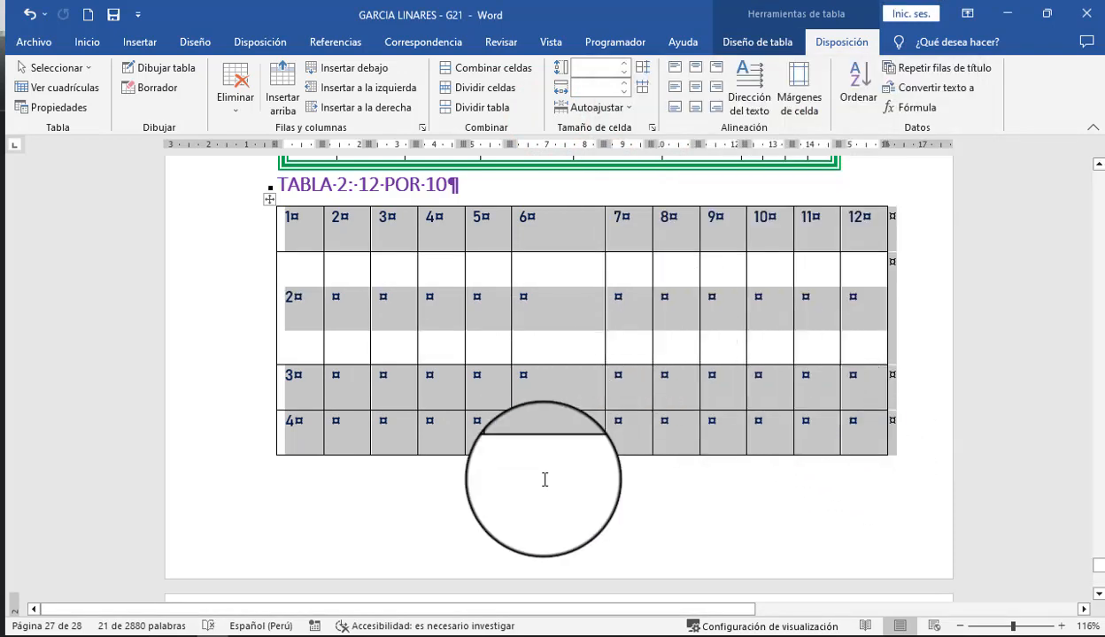
{"action": "right_click", "coordinate": [324, 315]}
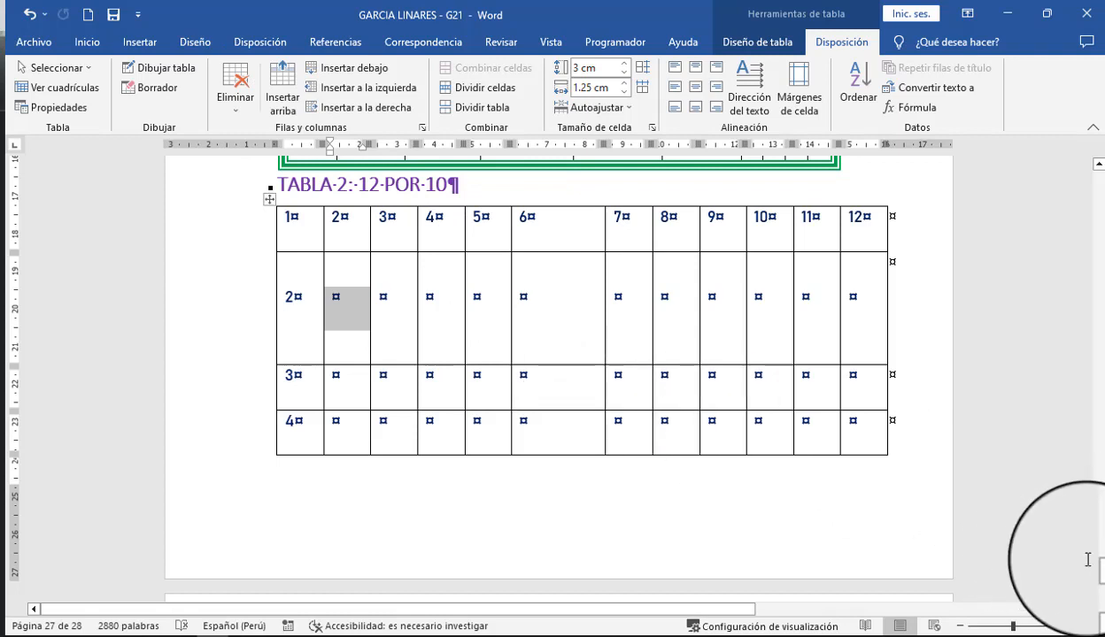
Delete the blue-shaded cell in row 6, column 6 of table 2 with the option Desplazar las celdas hacia la izquierda
{"action": "scroll", "coordinate": [1098, 597], "scroll_direction": "down", "scroll_amount": 5}
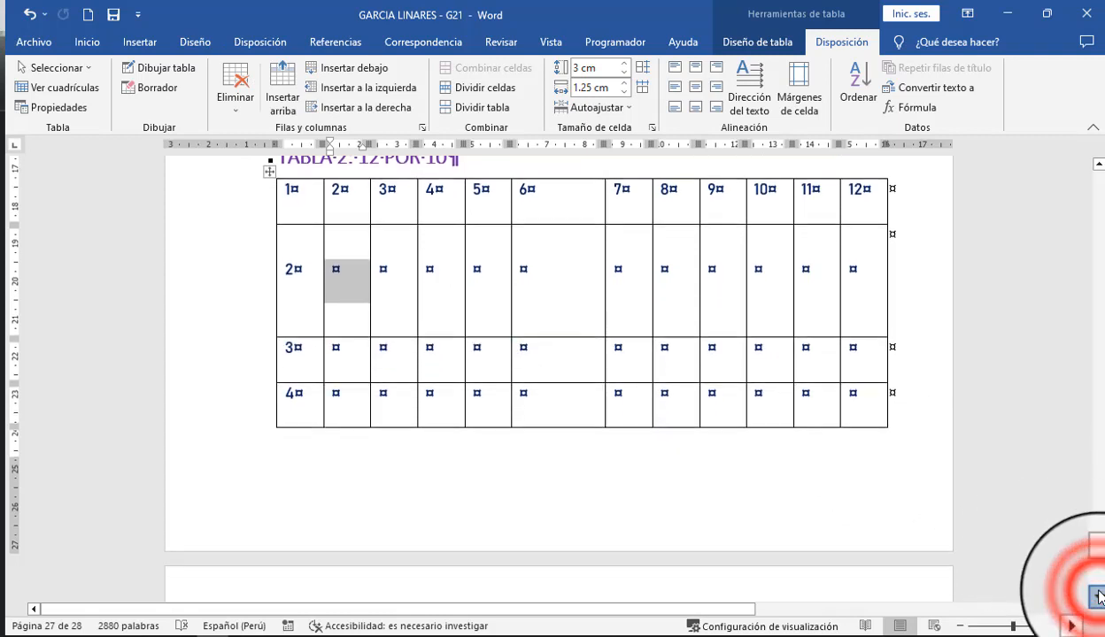
{"action": "scroll", "coordinate": [1098, 597], "scroll_direction": "down", "scroll_amount": 3}
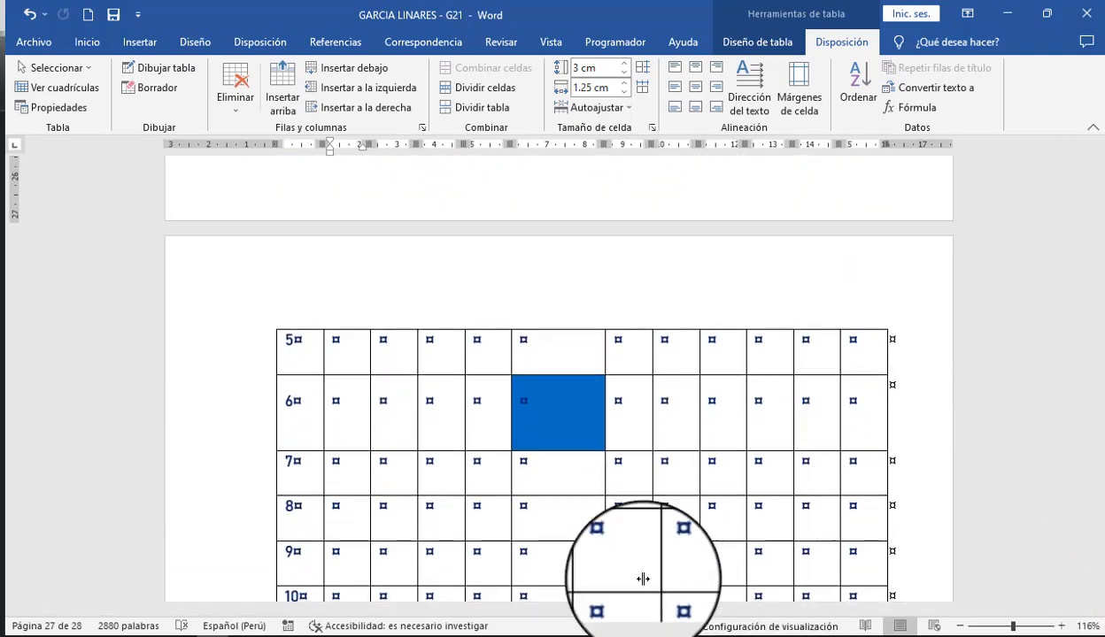
{"action": "left_click", "coordinate": [568, 411]}
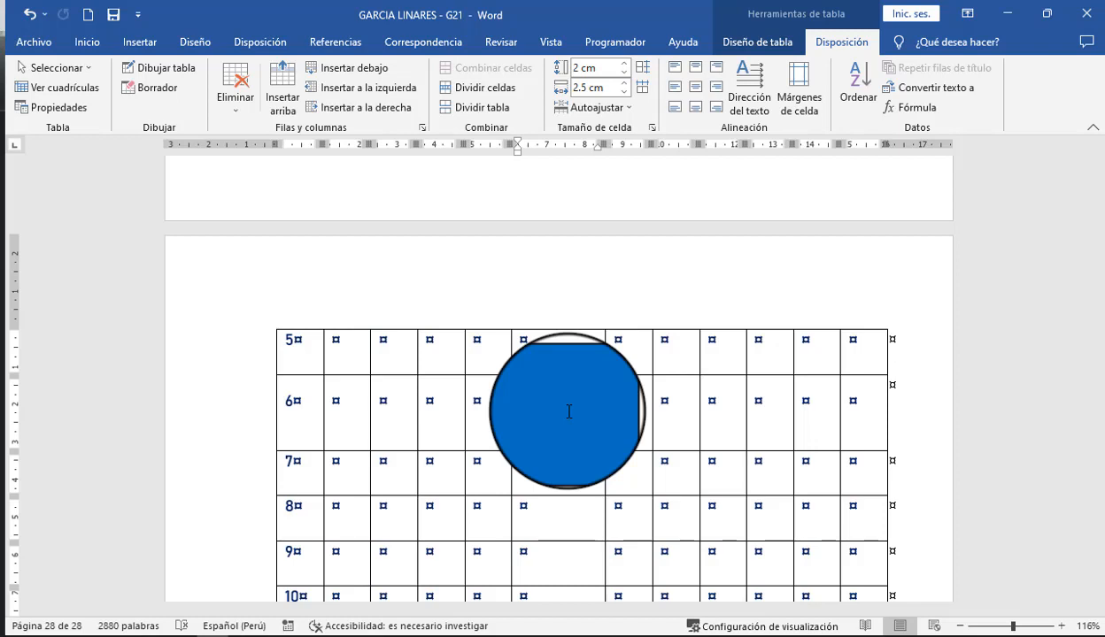
{"action": "left_click_drag", "start_coordinate": [292, 400], "coordinate": [506, 395]}
{"action": "left_click", "coordinate": [531, 412]}
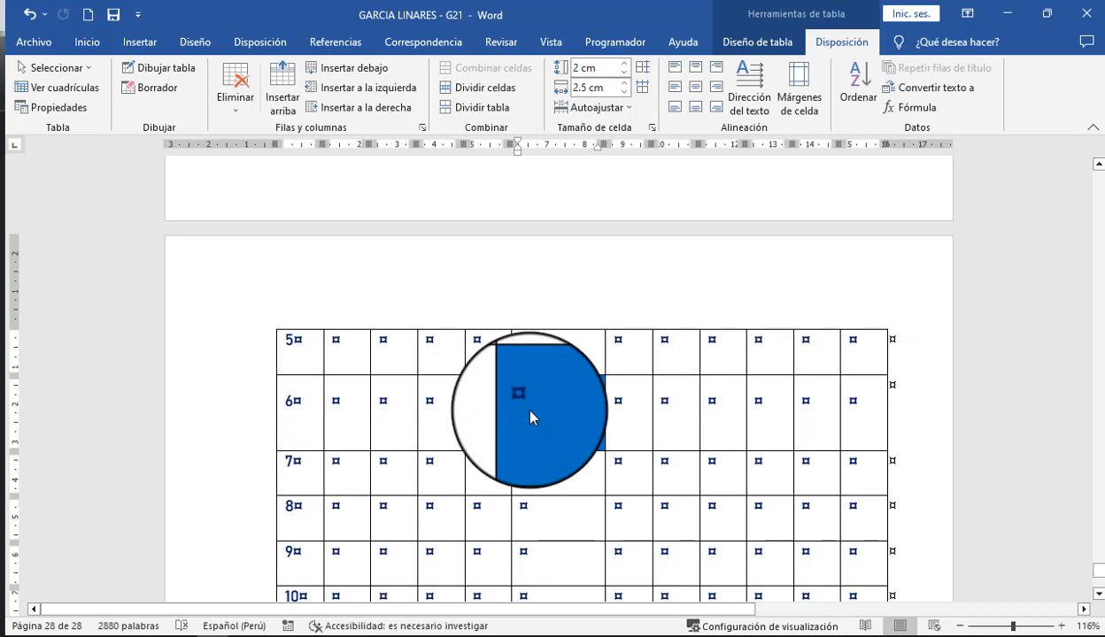
{"action": "left_click", "coordinate": [225, 103]}
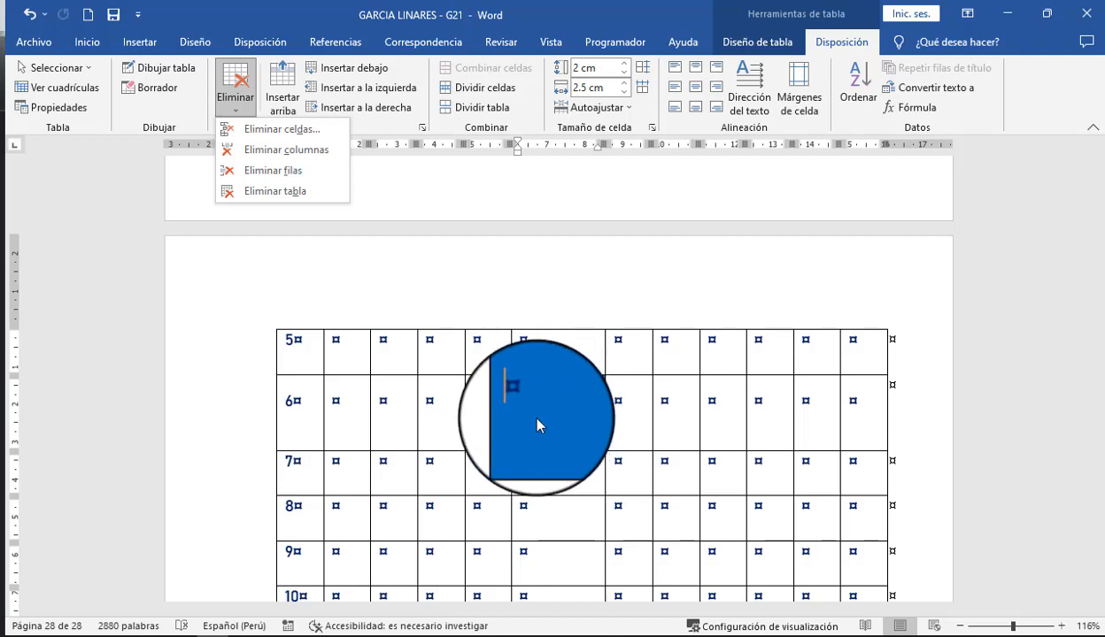
{"action": "left_click", "coordinate": [274, 143]}
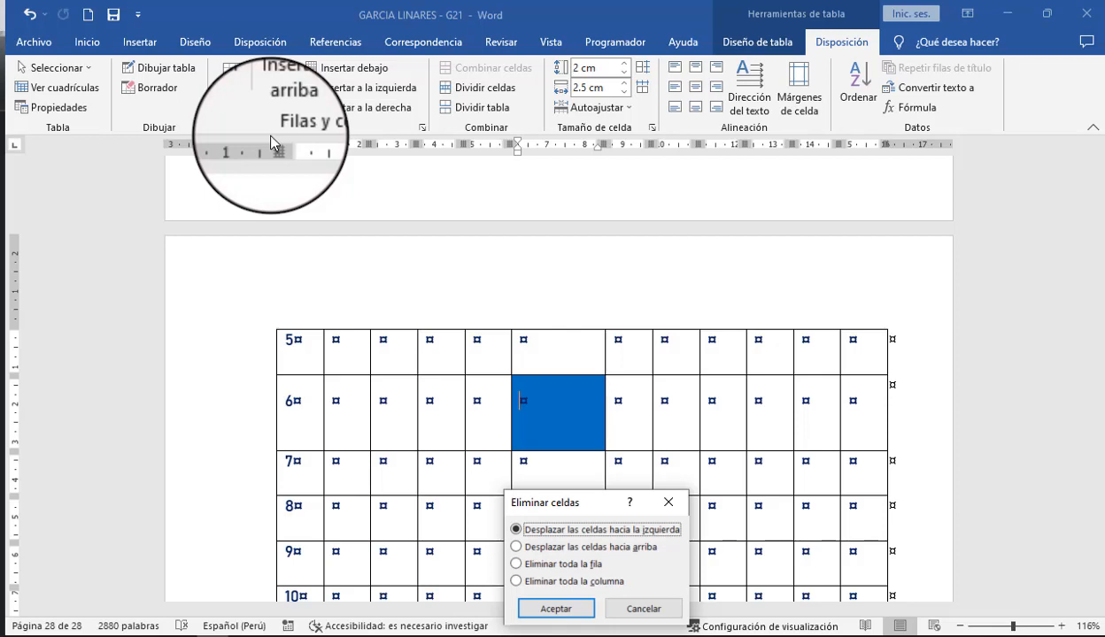
{"action": "left_click", "coordinate": [588, 502]}
{"action": "left_click_drag", "start_coordinate": [588, 502], "coordinate": [342, 312]}
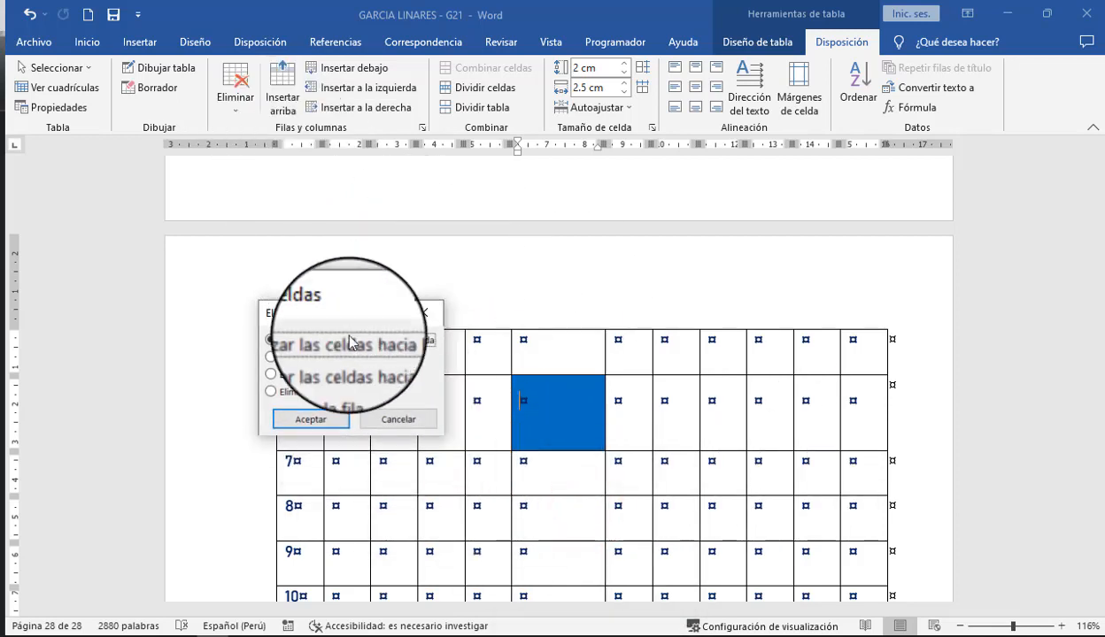
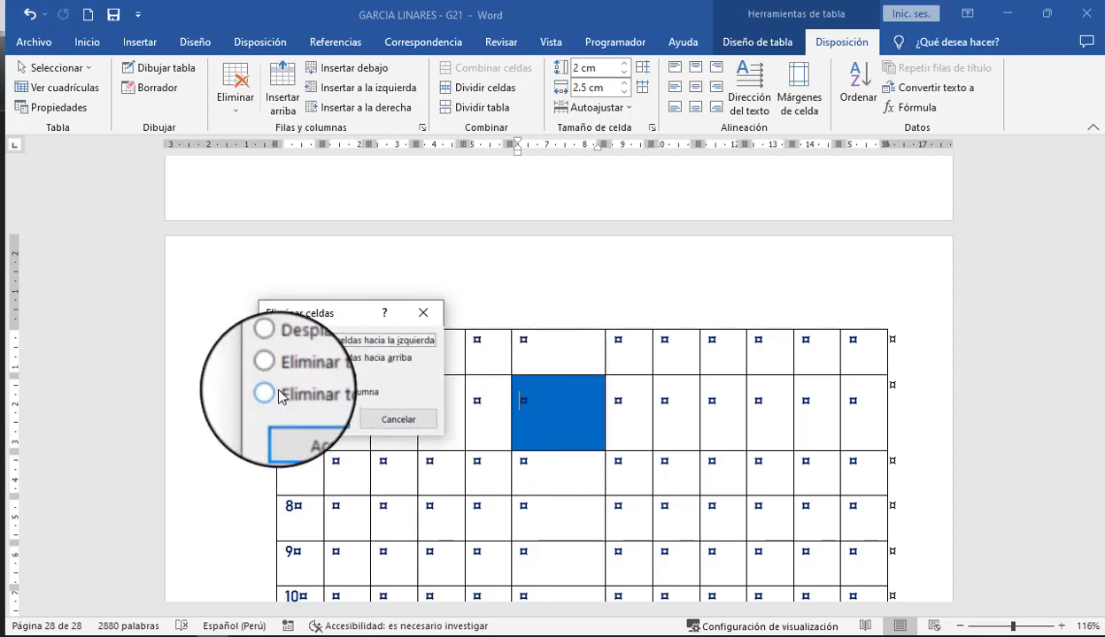
{"action": "left_click", "coordinate": [351, 348]}
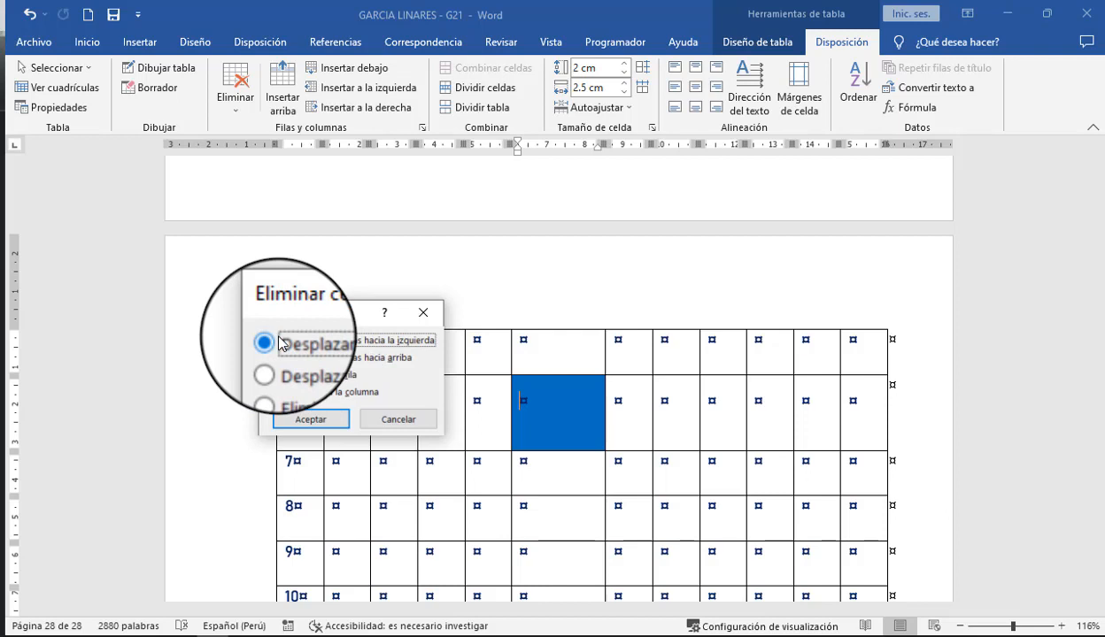
{"action": "left_click", "coordinate": [298, 430]}
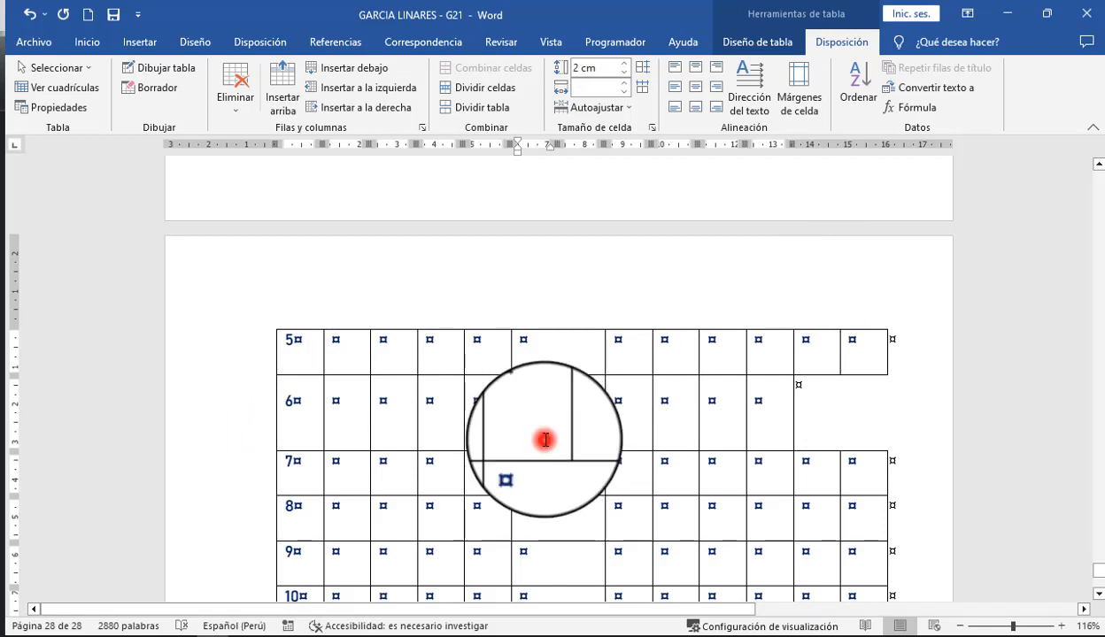
{"action": "left_click_drag", "start_coordinate": [544, 438], "coordinate": [574, 414]}
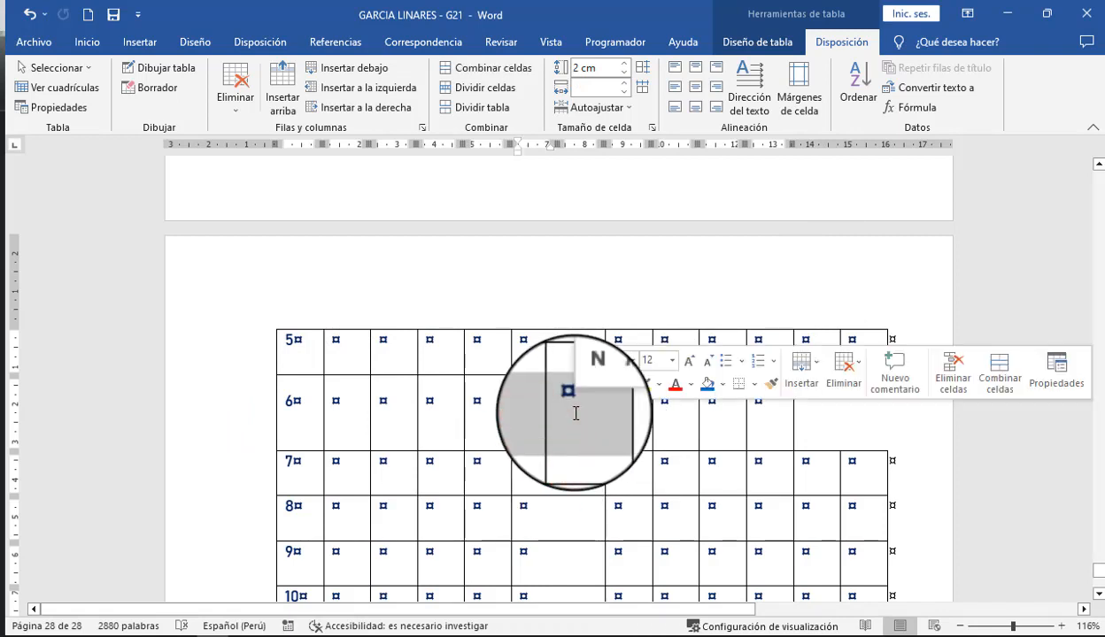
{"action": "left_click", "coordinate": [813, 416]}
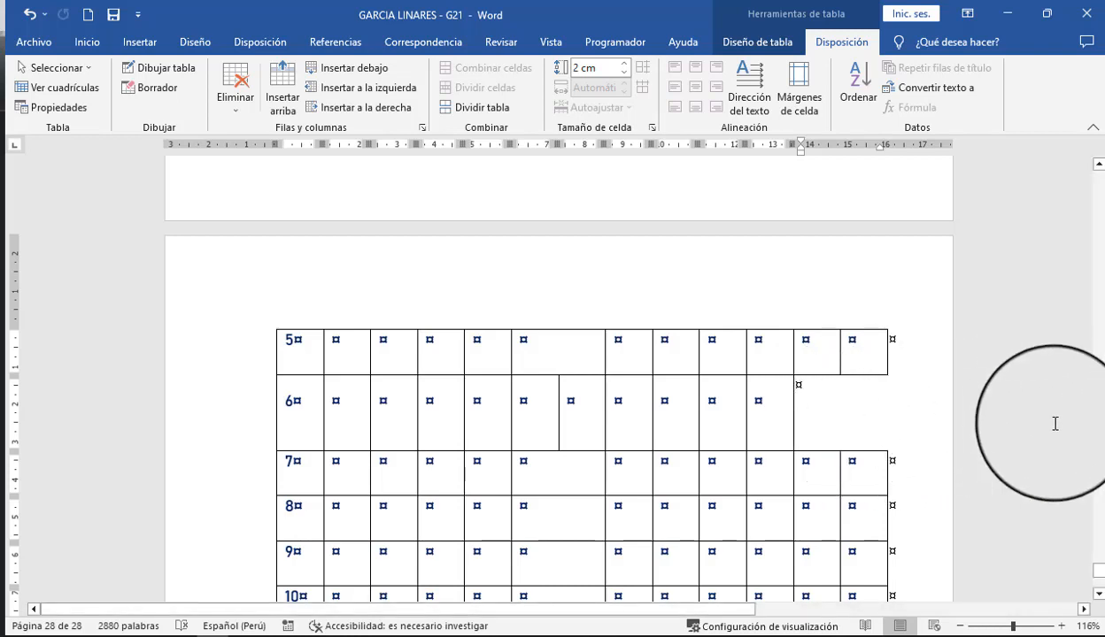
{"action": "left_click", "coordinate": [1055, 435]}
{"action": "left_click", "coordinate": [639, 395]}
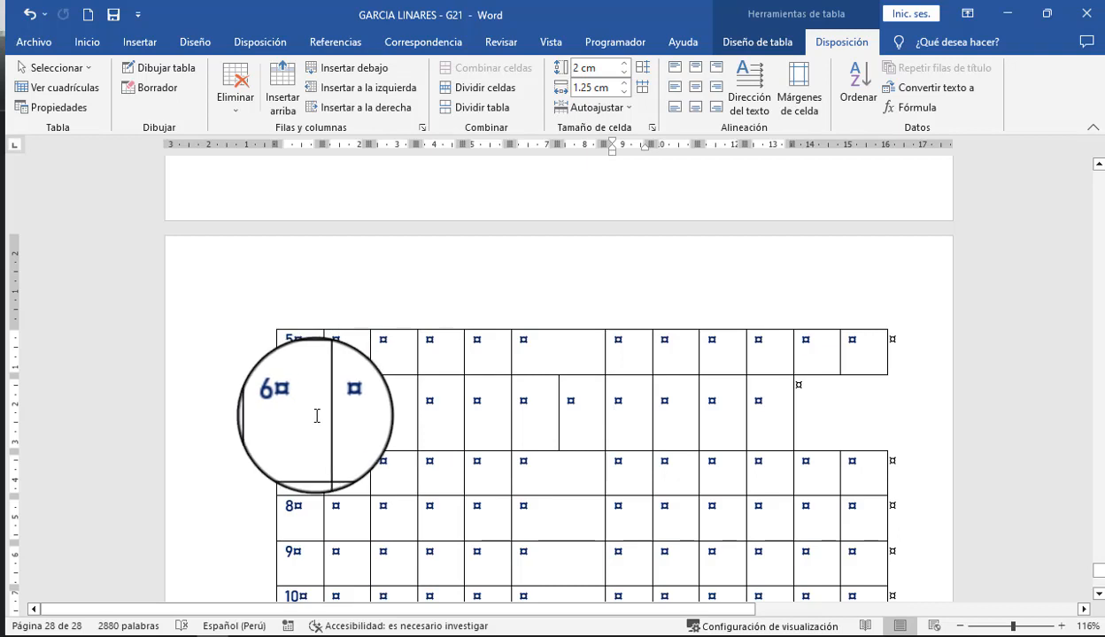
Merge all the cells in row 6 of table 2 into a single cell
{"action": "mouse_move", "coordinate": [316, 417]}
{"action": "left_mouse_down"}
{"action": "mouse_move", "coordinate": [572, 395]}
{"action": "mouse_move", "coordinate": [802, 427]}
{"action": "mouse_move", "coordinate": [773, 427]}
{"action": "left_mouse_up"}
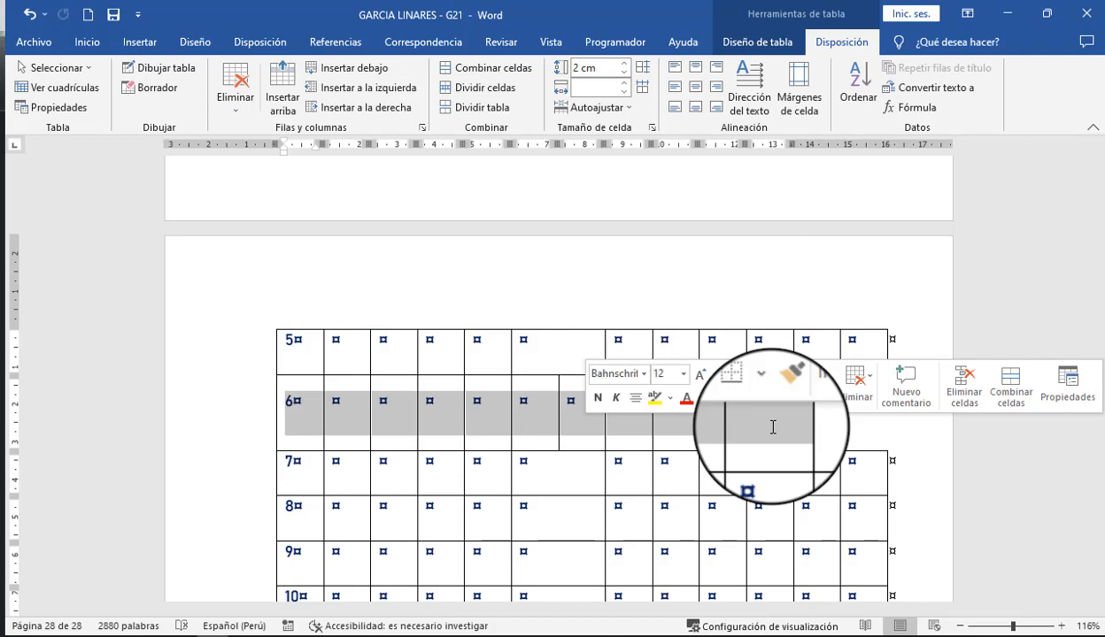
{"action": "left_click", "coordinate": [773, 427]}
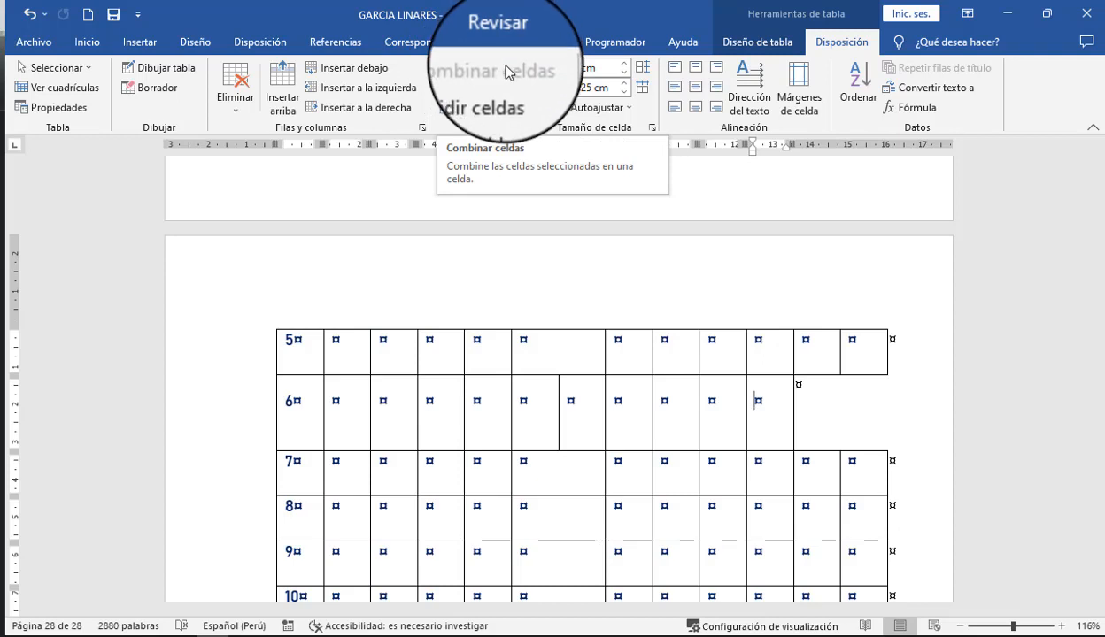
{"action": "left_click", "coordinate": [324, 403]}
{"action": "left_click_drag", "start_coordinate": [324, 403], "coordinate": [338, 396]}
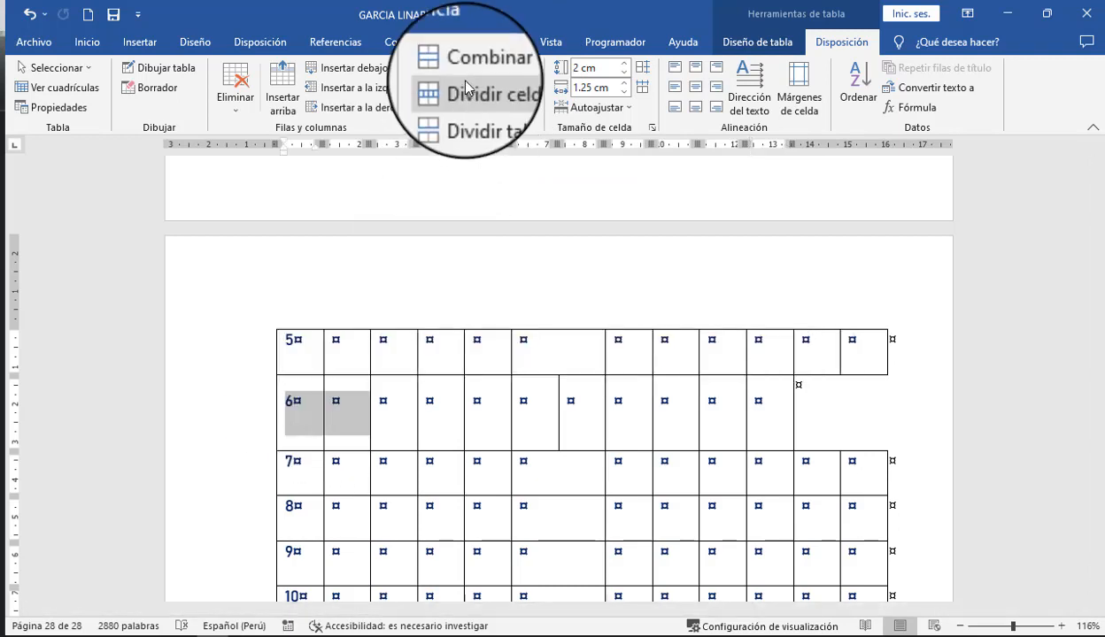
{"action": "left_click", "coordinate": [315, 406]}
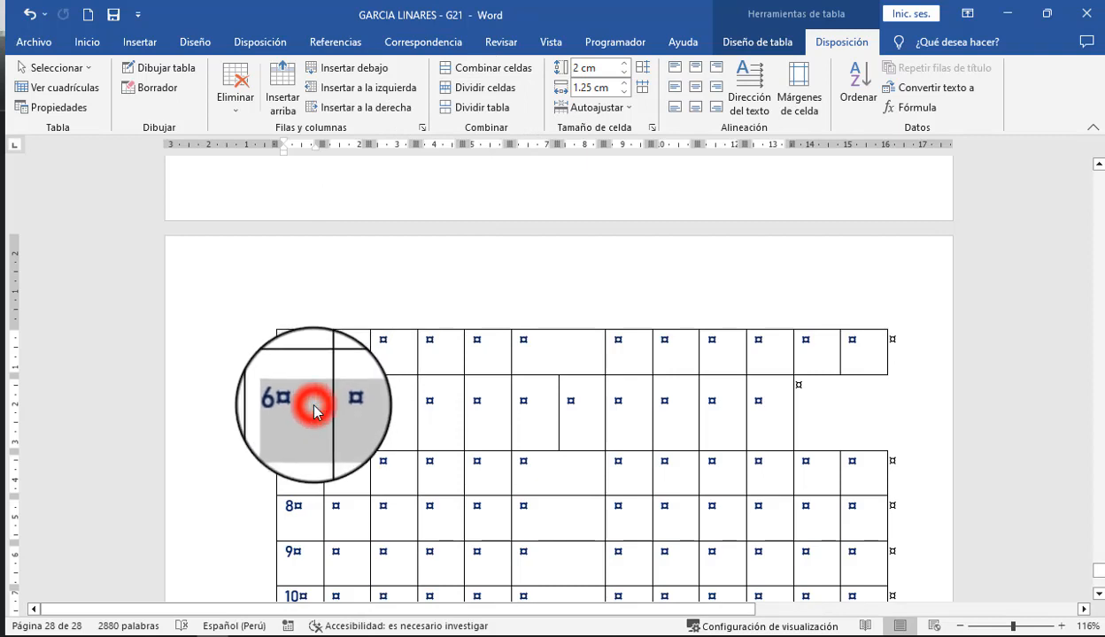
{"action": "left_click", "coordinate": [316, 396]}
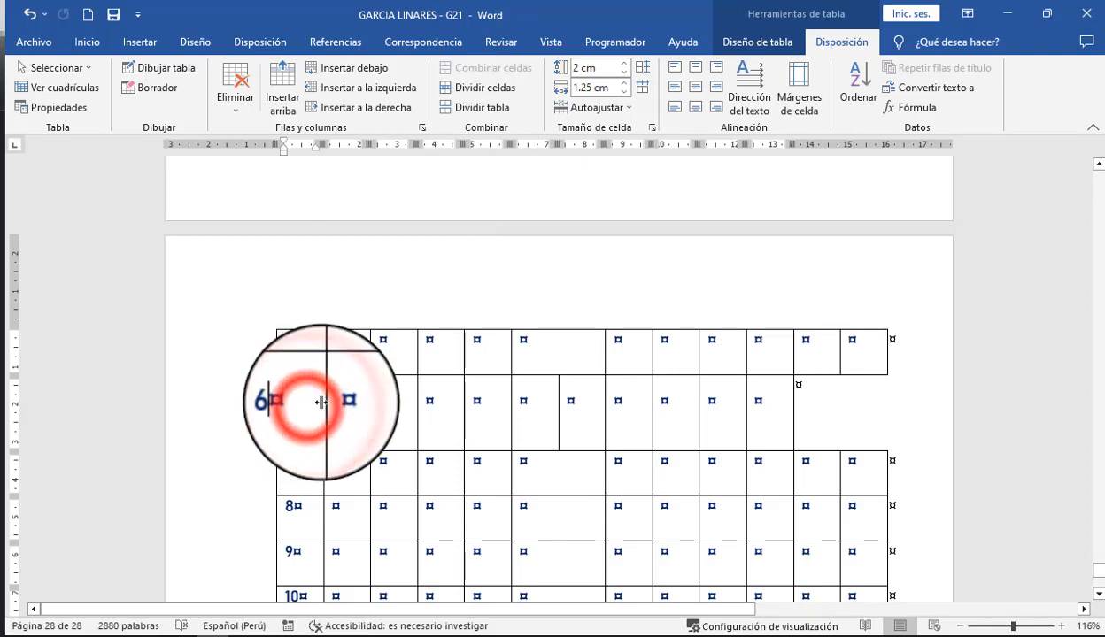
{"action": "left_click_drag", "start_coordinate": [311, 390], "coordinate": [761, 416]}
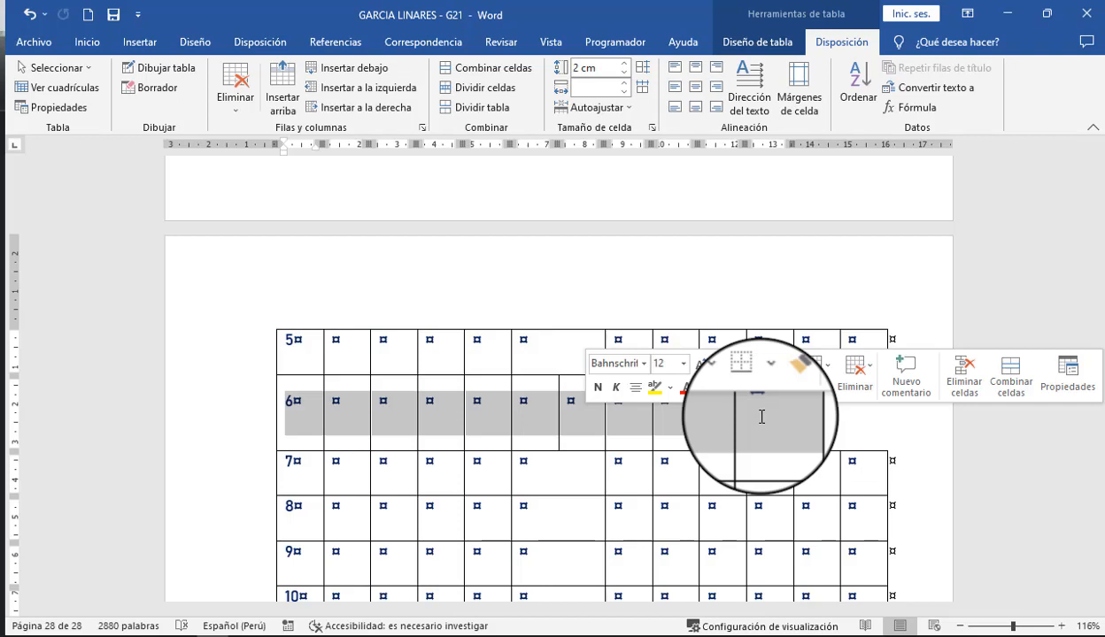
{"action": "left_click", "coordinate": [483, 78]}
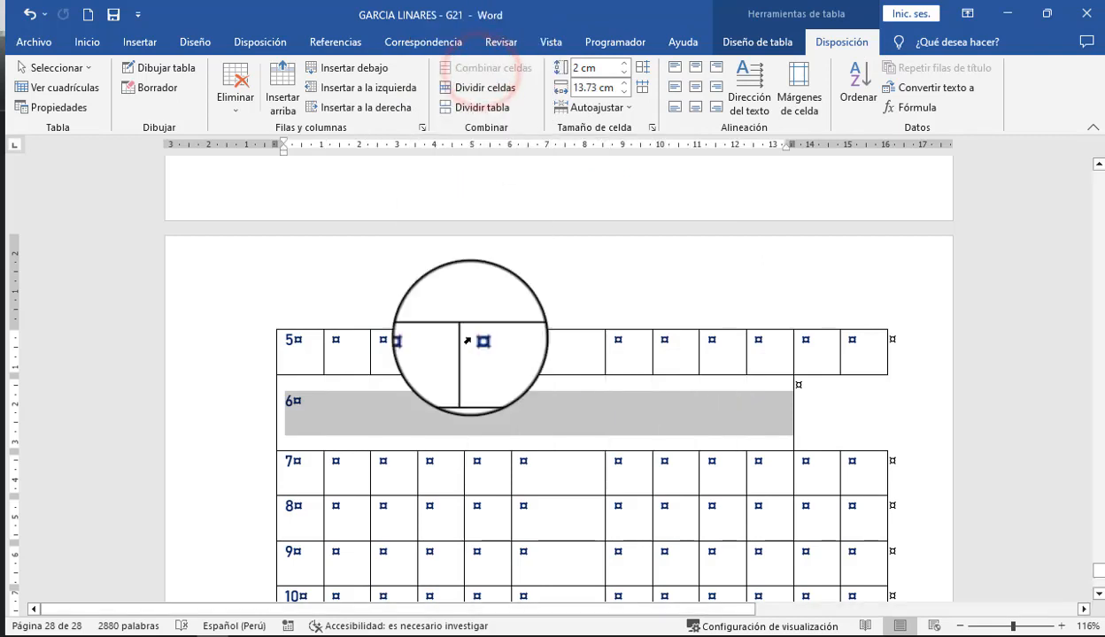
Split the merged row 6 cell of table 2 into 20 columns and 5 rows
{"action": "left_click", "coordinate": [479, 400]}
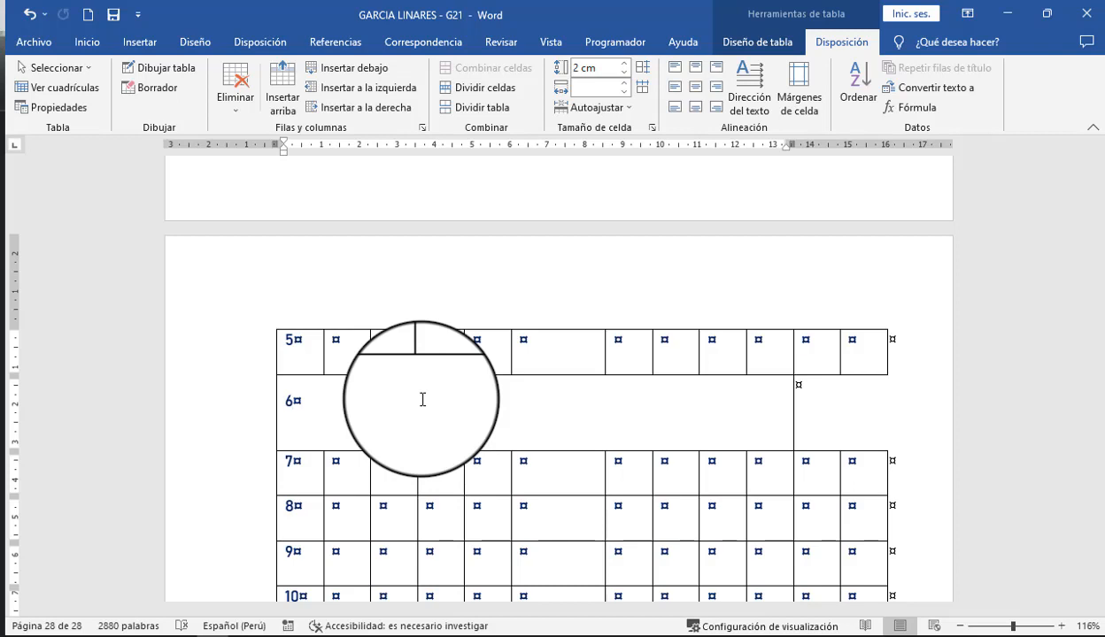
{"action": "left_click", "coordinate": [494, 87]}
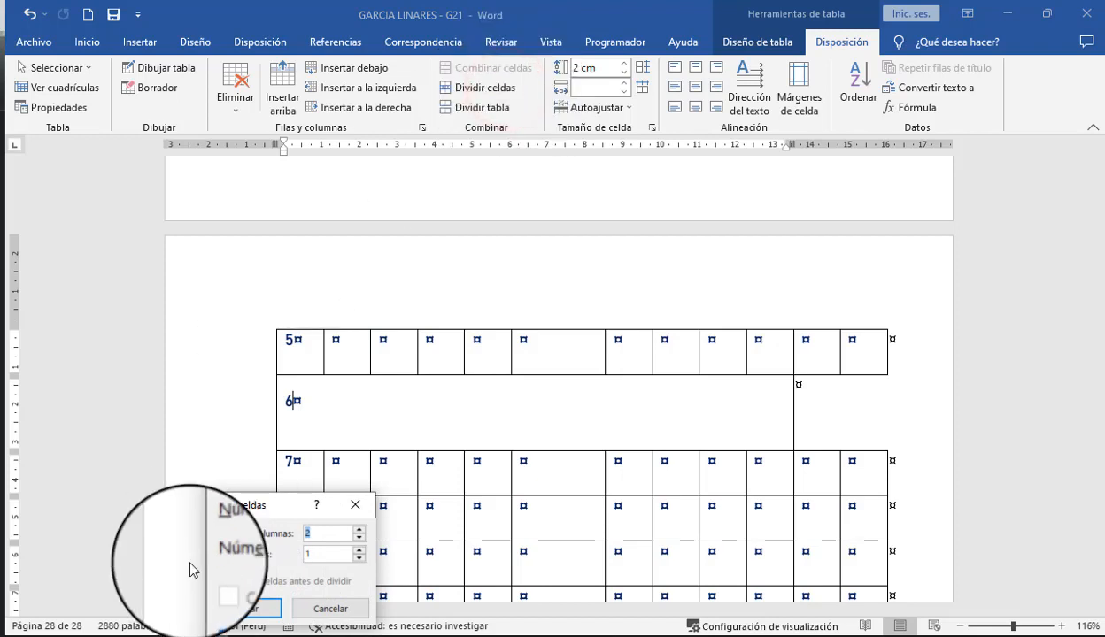
{"action": "left_click_drag", "start_coordinate": [225, 505], "coordinate": [398, 193]}
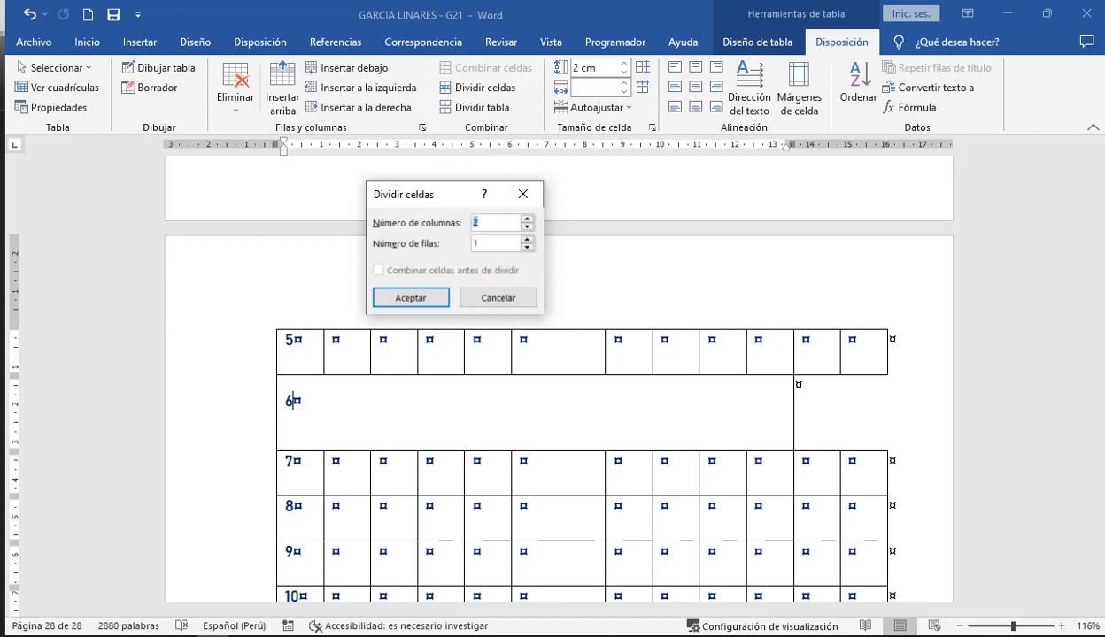
{"action": "key", "text": "BackSpace"}
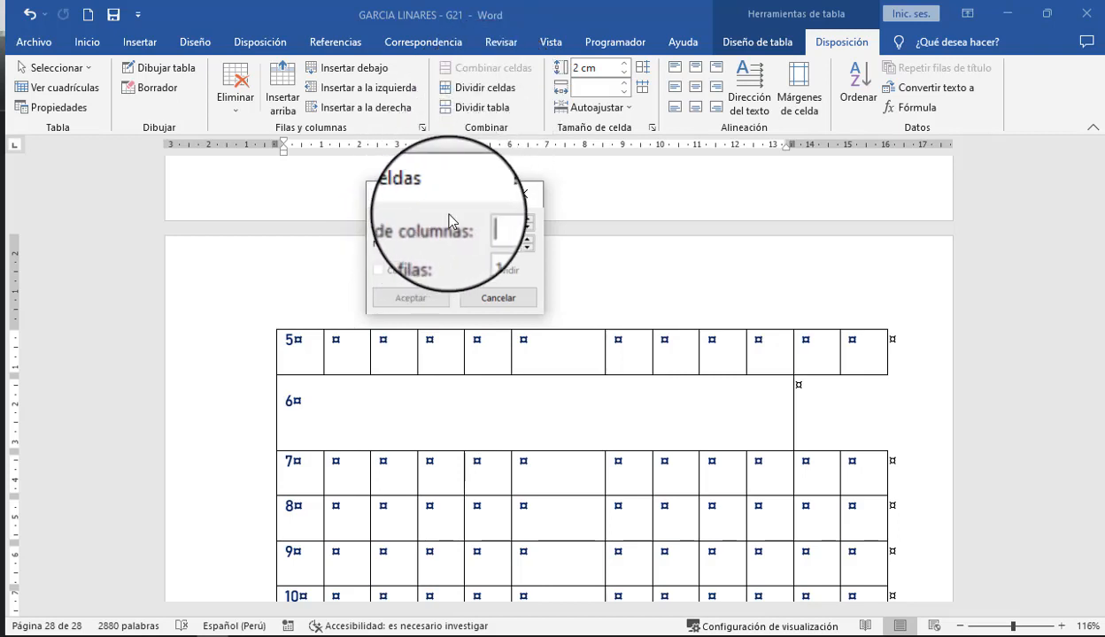
{"action": "left_click", "coordinate": [528, 219]}
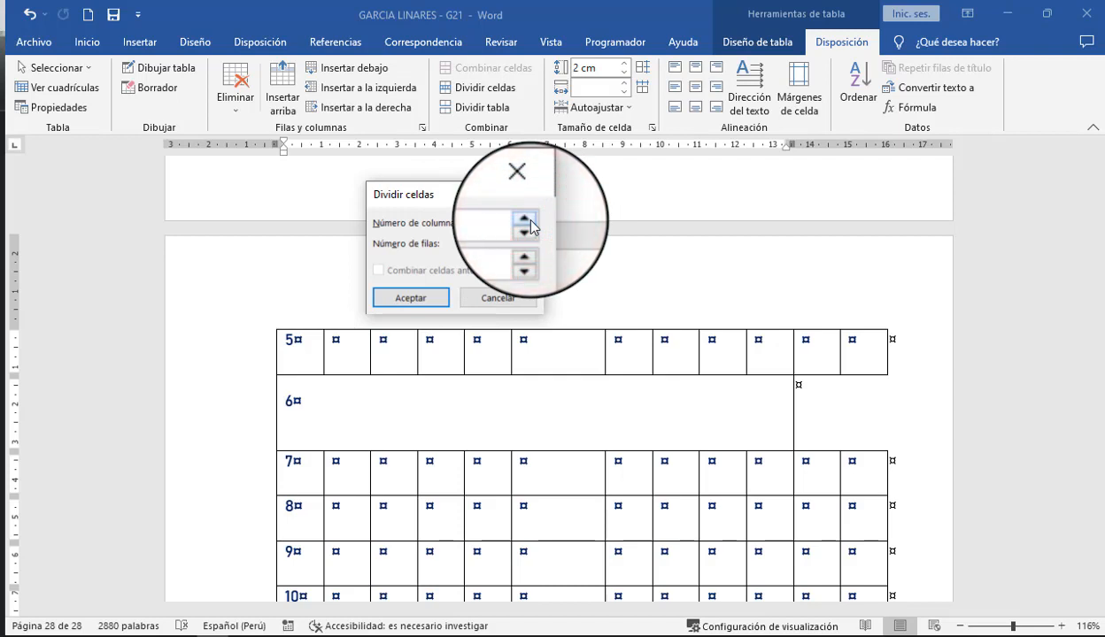
{"action": "left_click", "coordinate": [529, 231]}
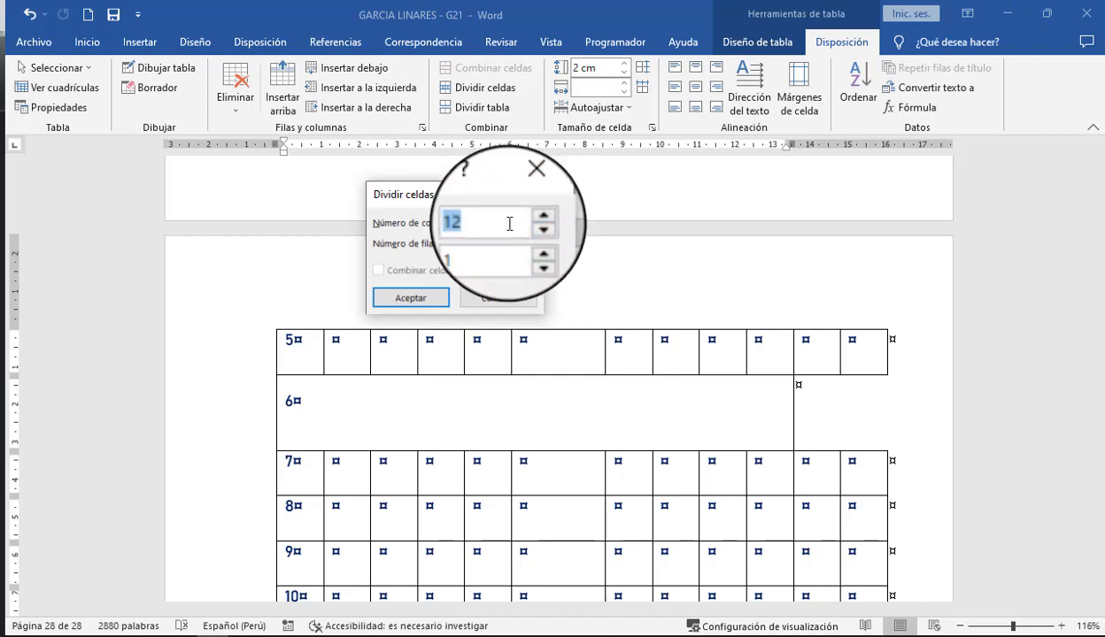
{"action": "type", "text": "20"}
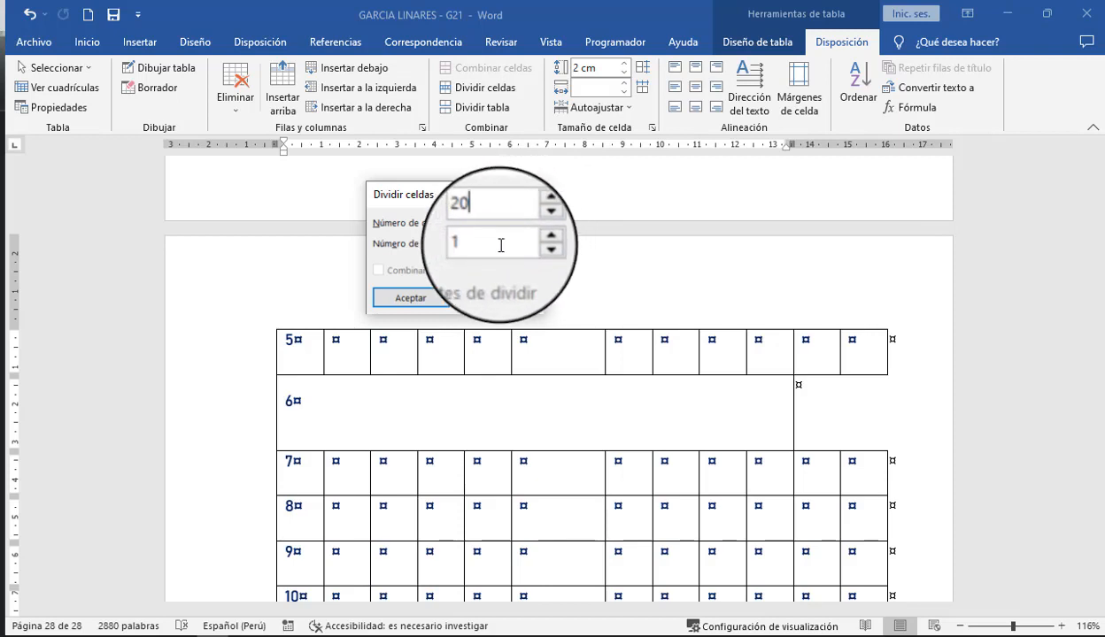
{"action": "double_click", "coordinate": [489, 243]}
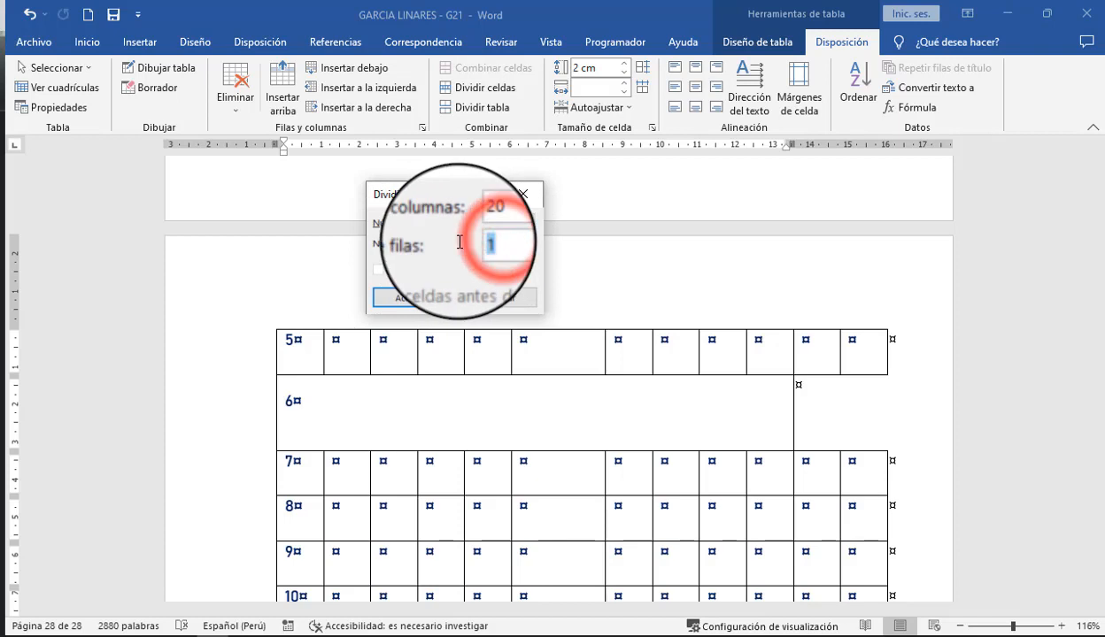
{"action": "type", "text": "5"}
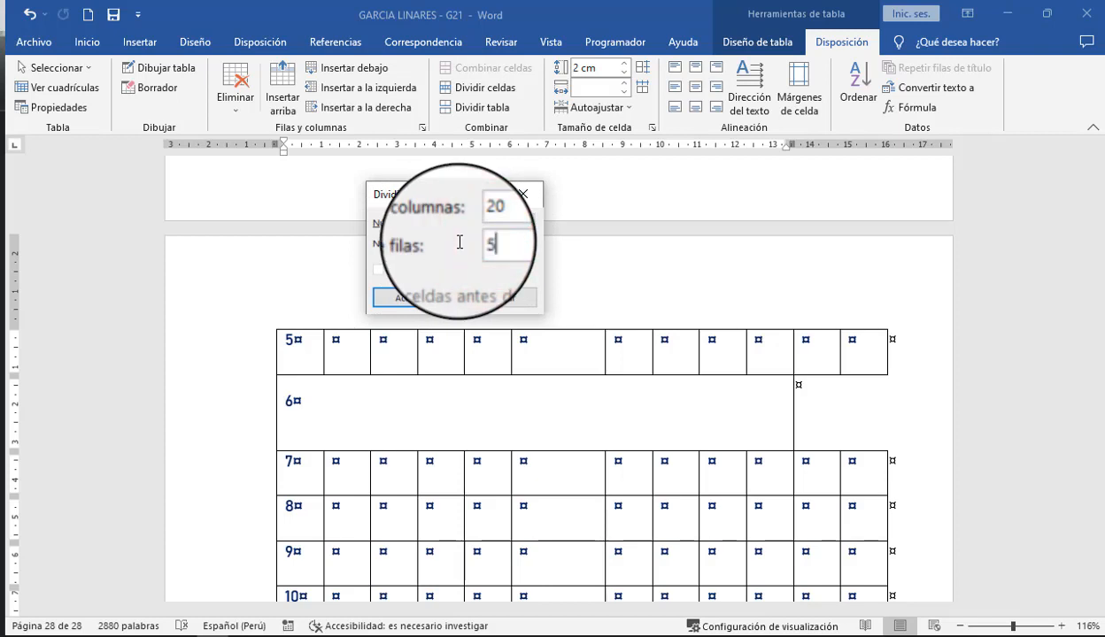
{"action": "left_click", "coordinate": [396, 297]}
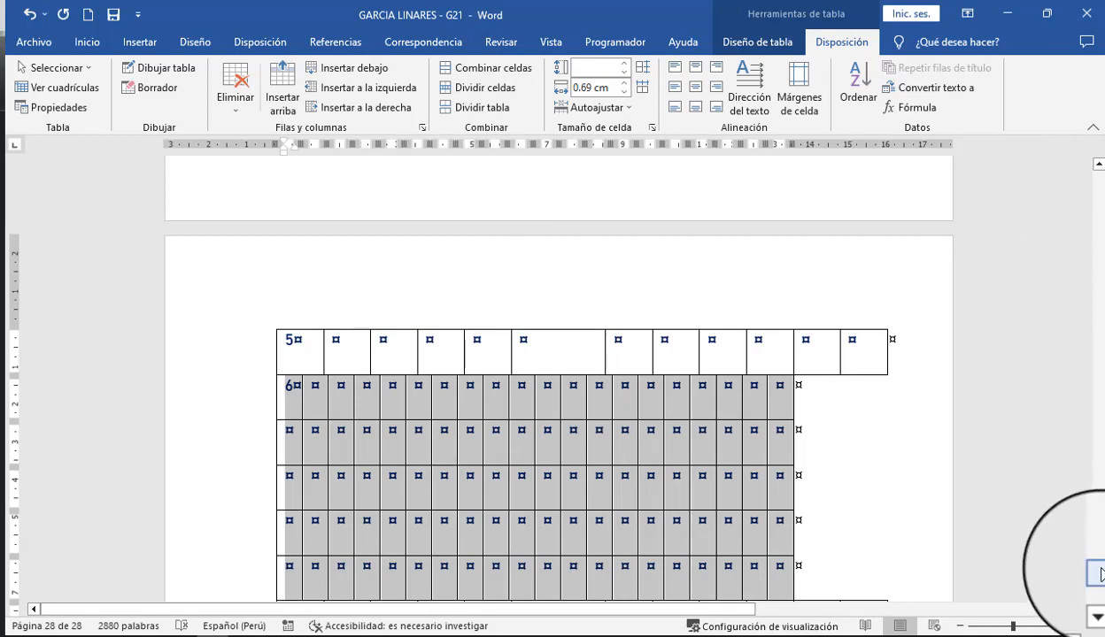
Split the second row of the 20-column block under row 6 of table 2 into 10 columns and 2 rows
{"action": "left_click", "coordinate": [1098, 595]}
{"action": "left_click", "coordinate": [1098, 594]}
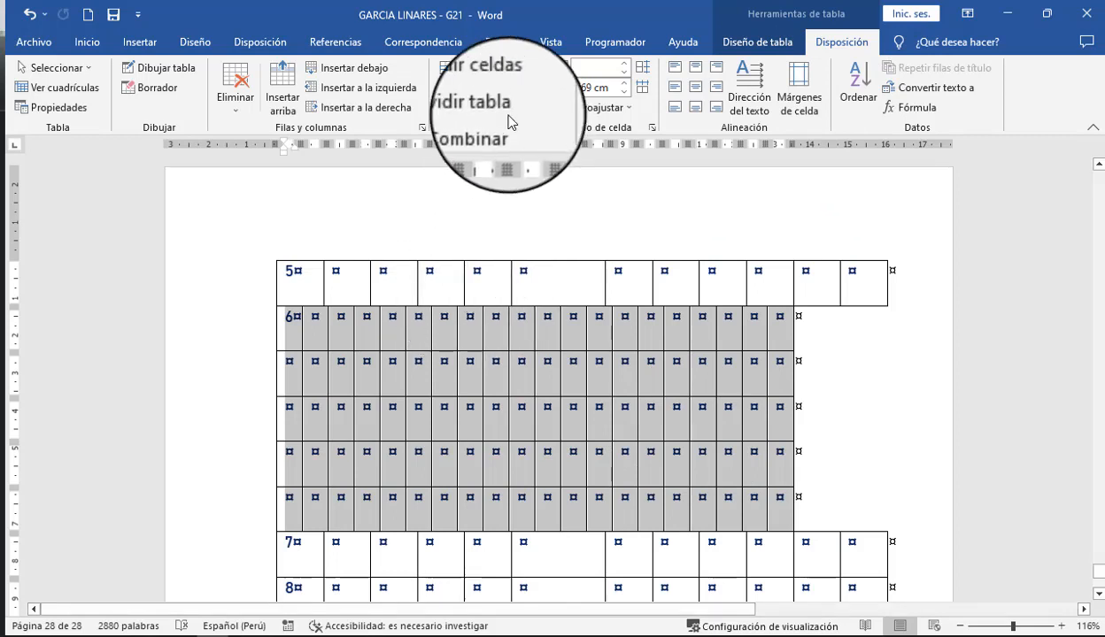
{"action": "left_click", "coordinate": [546, 288]}
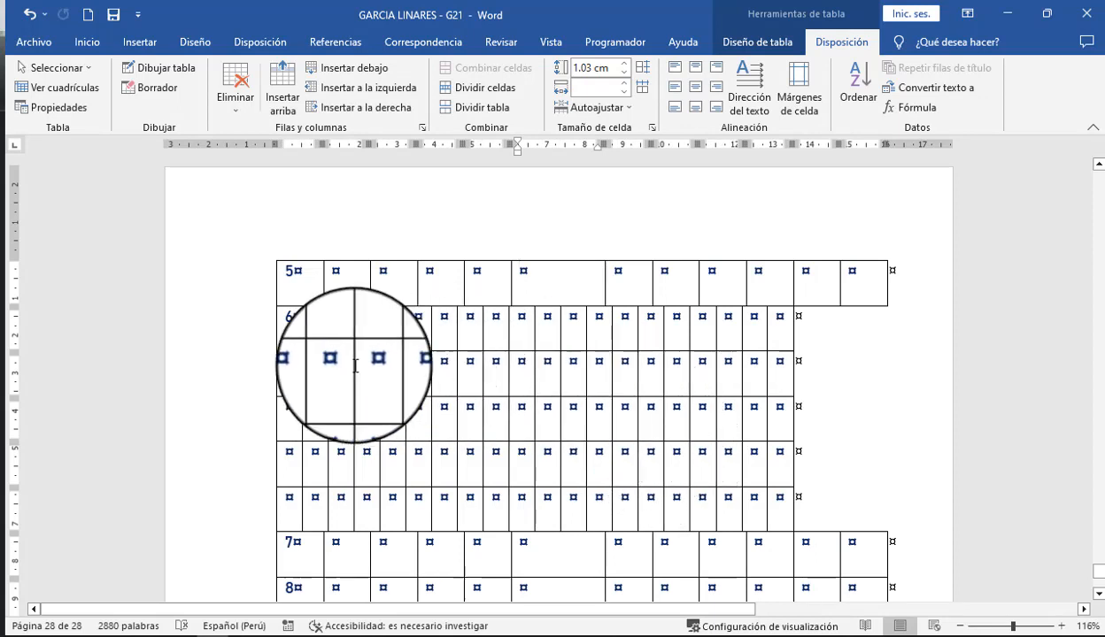
{"action": "left_click_drag", "start_coordinate": [288, 370], "coordinate": [776, 365]}
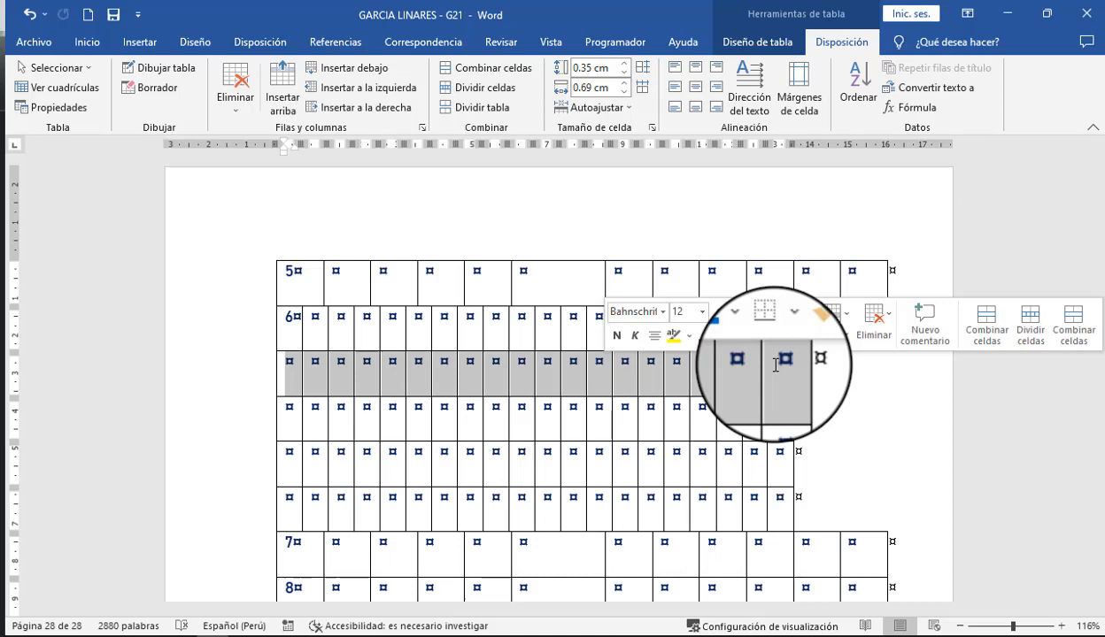
{"action": "left_click", "coordinate": [453, 93]}
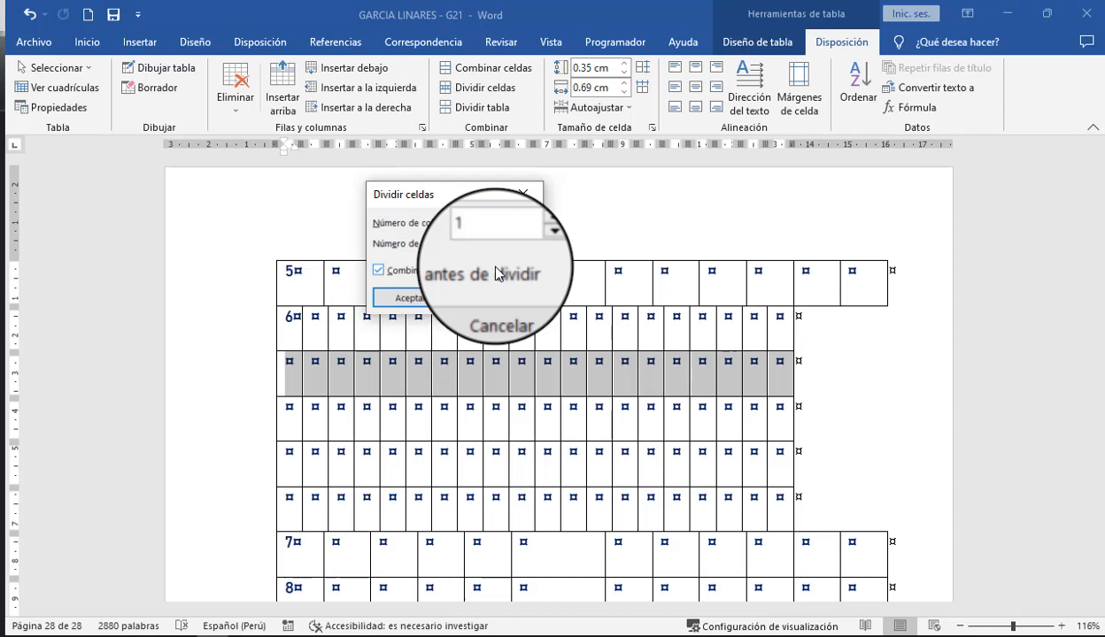
{"action": "key", "text": "Tab"}
{"action": "type", "text": "2"}
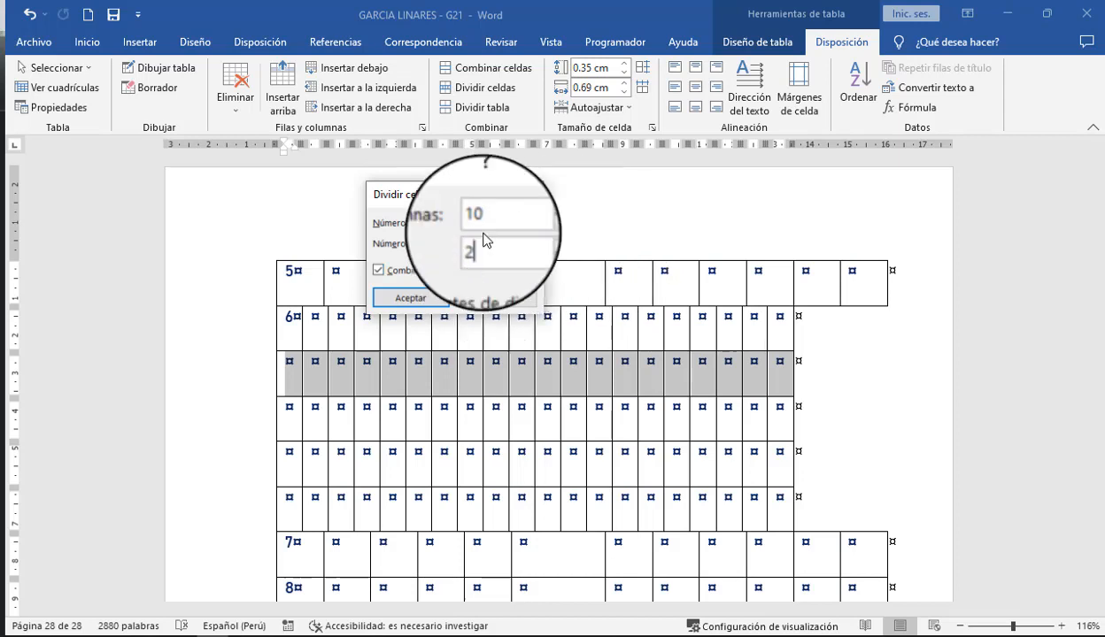
{"action": "left_click", "coordinate": [407, 302]}
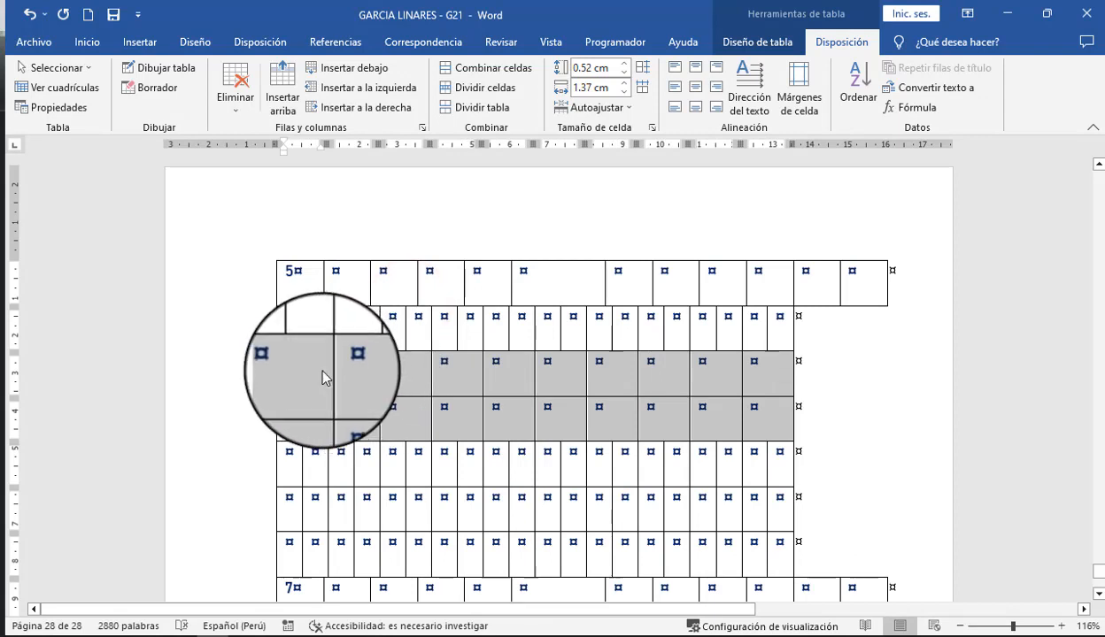
{"action": "left_click", "coordinate": [317, 370]}
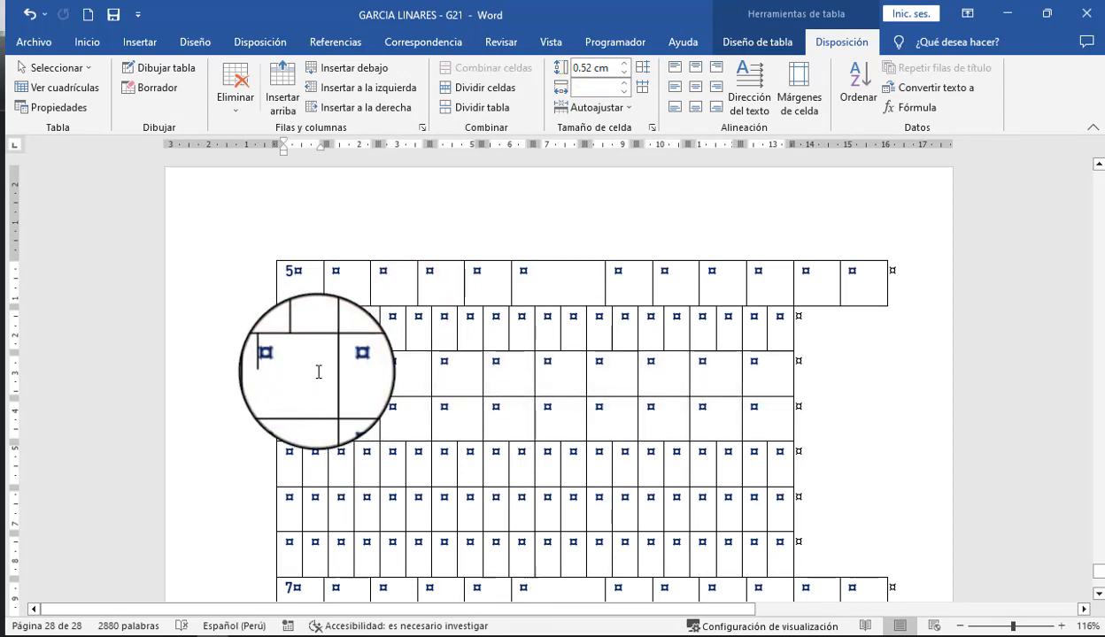
{"action": "left_click", "coordinate": [571, 275]}
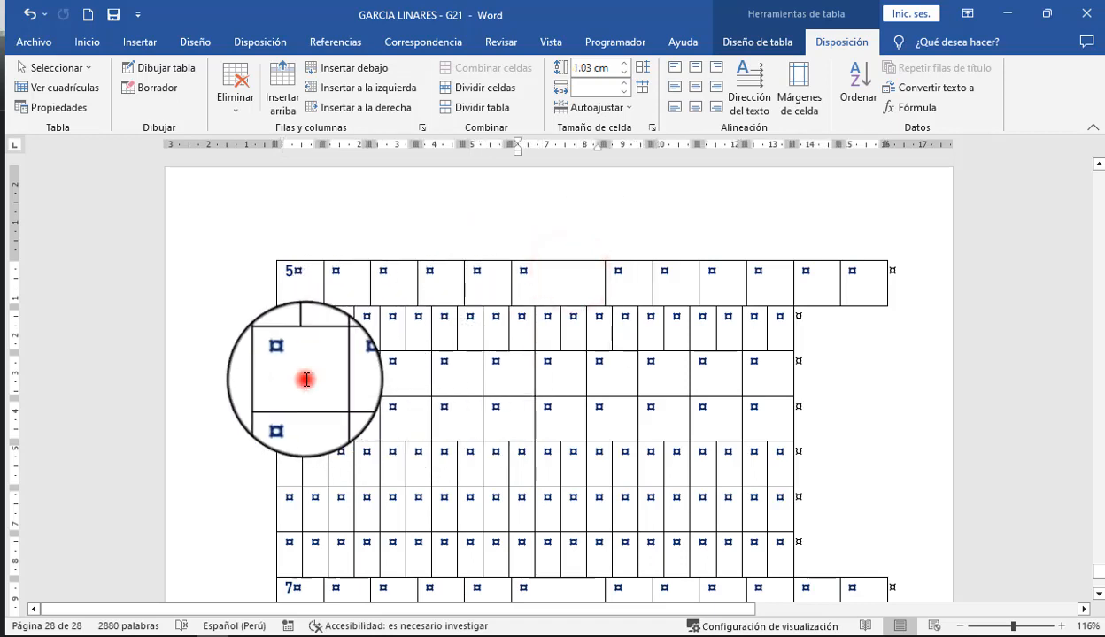
{"action": "mouse_move", "coordinate": [304, 378]}
{"action": "left_mouse_down"}
{"action": "mouse_move", "coordinate": [645, 381]}
{"action": "mouse_move", "coordinate": [772, 420]}
{"action": "left_mouse_up"}
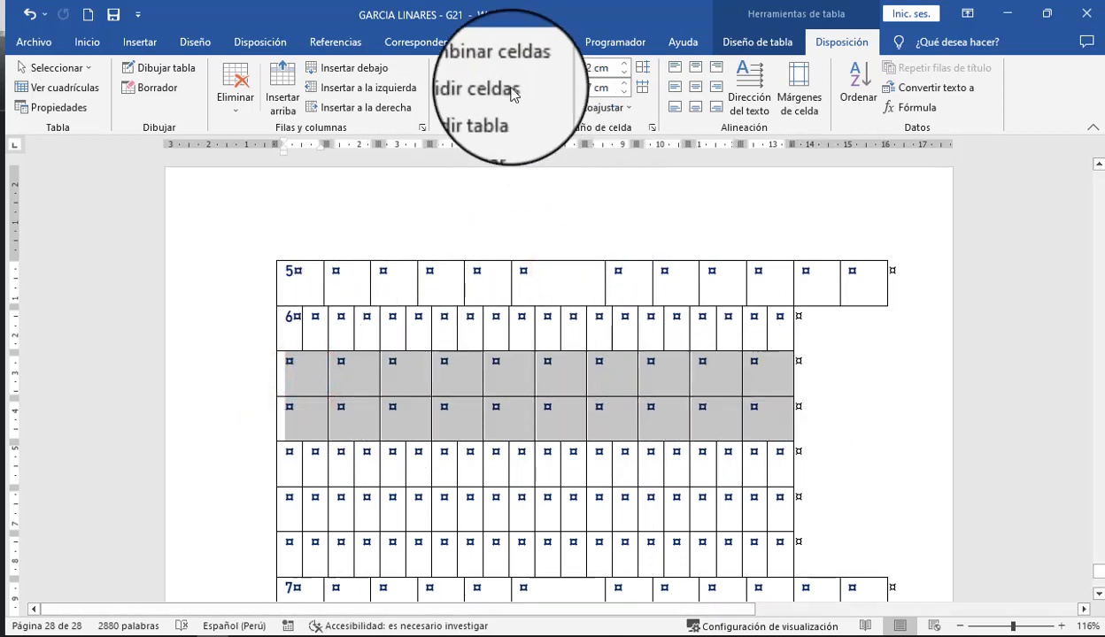
{"action": "left_click", "coordinate": [478, 88]}
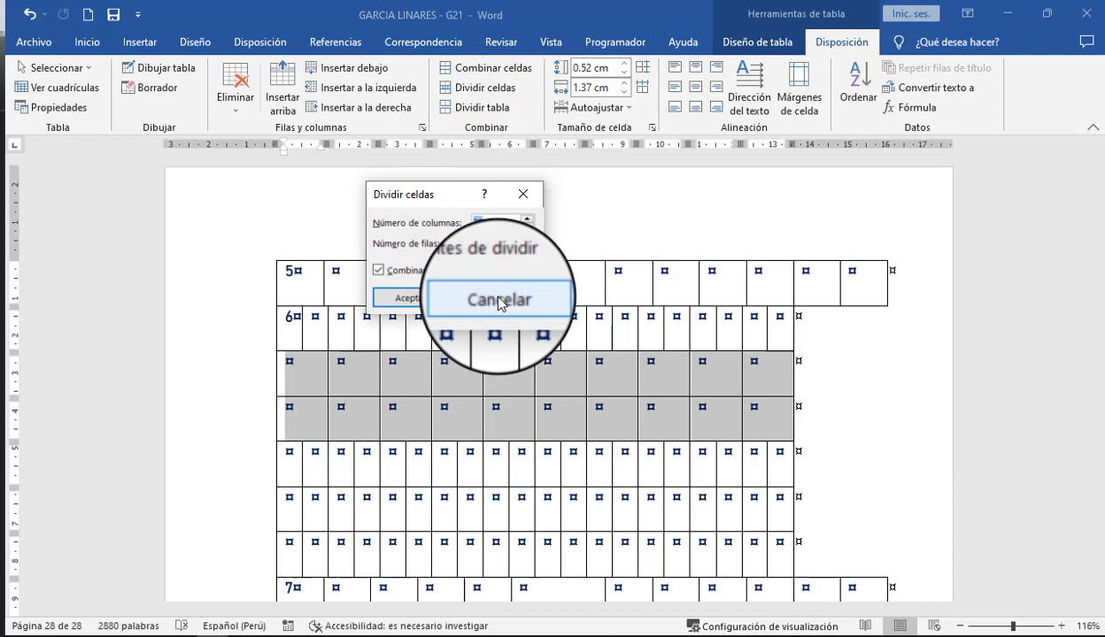
{"action": "left_click", "coordinate": [485, 292]}
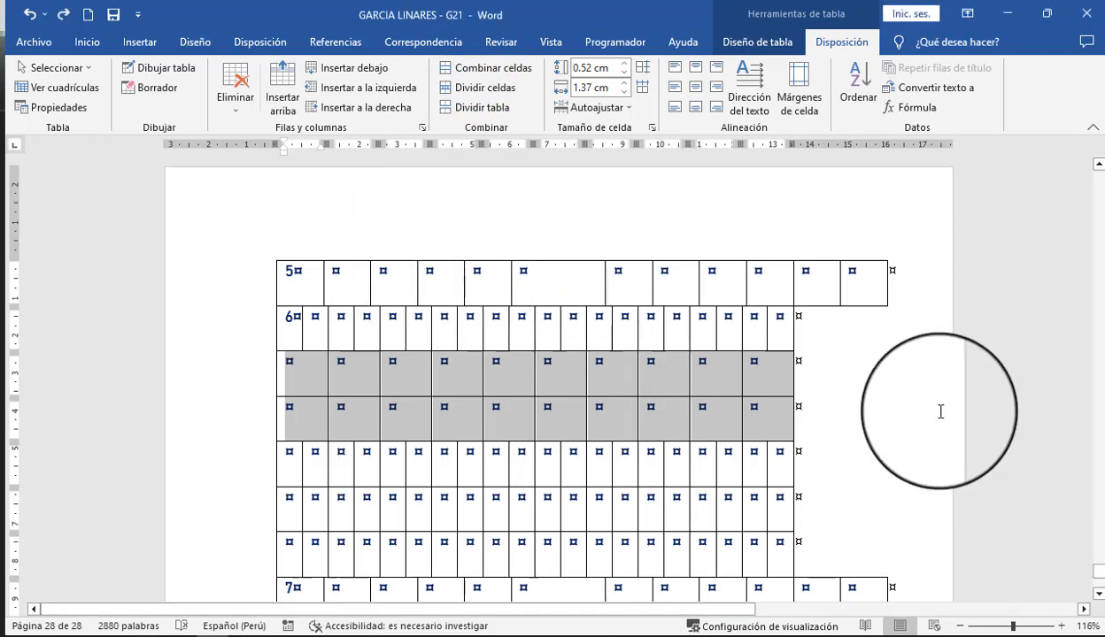
{"action": "left_click", "coordinate": [679, 410]}
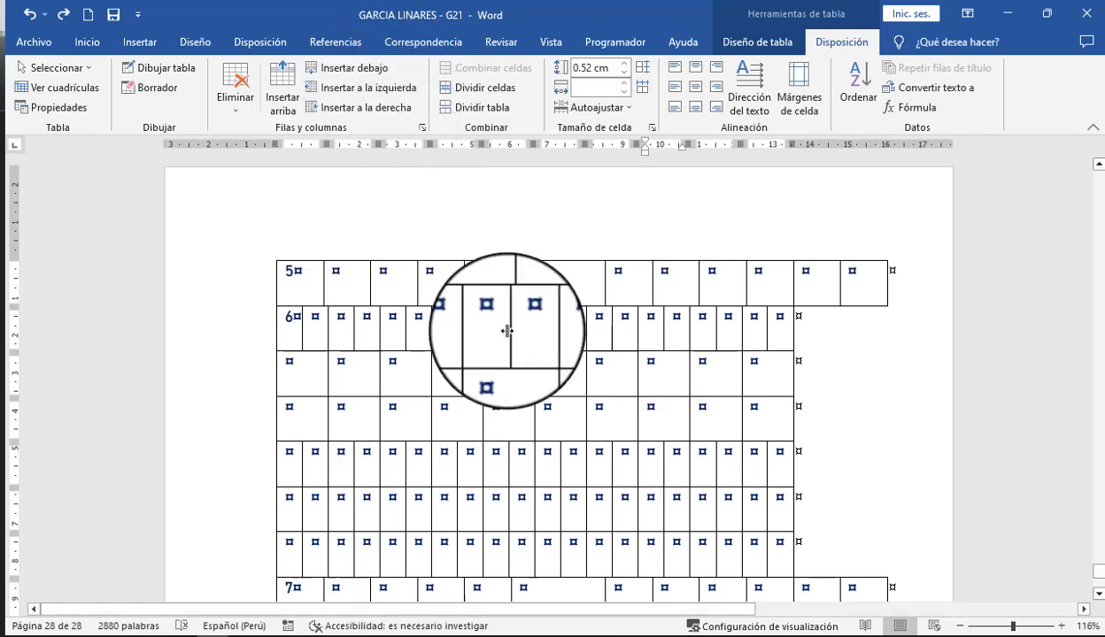
{"action": "left_click", "coordinate": [522, 368]}
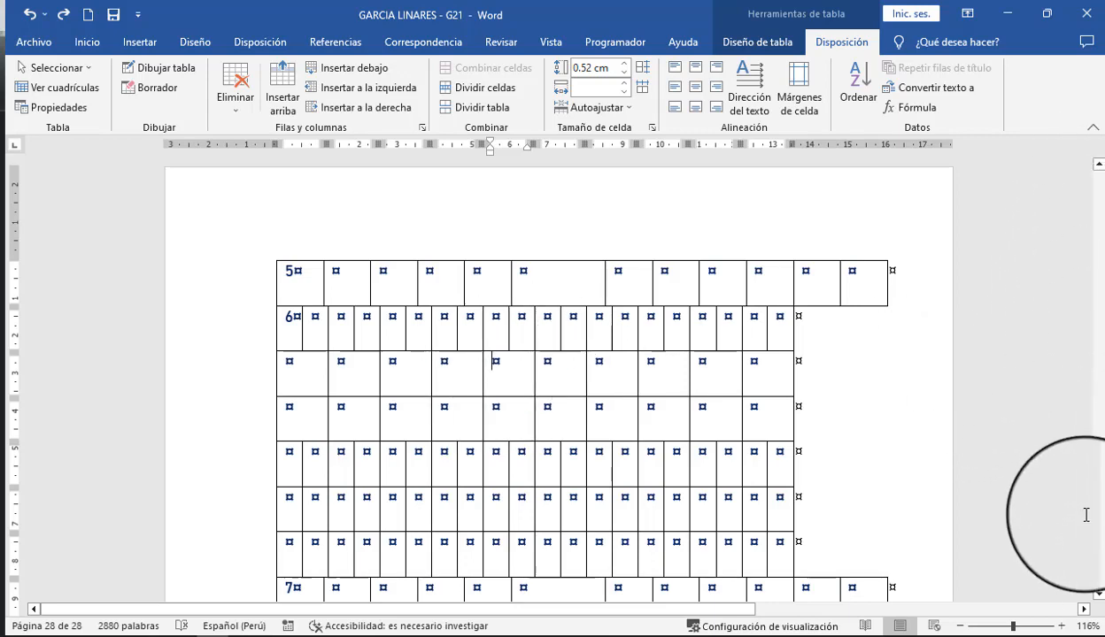
Split table 2 into two tables at the first 10-column row below row 6 with Dividir tabla
{"action": "mouse_move", "coordinate": [1099, 574]}
{"action": "left_mouse_down"}
{"action": "mouse_move", "coordinate": [1100, 560]}
{"action": "mouse_move", "coordinate": [1101, 574]}
{"action": "left_mouse_up"}
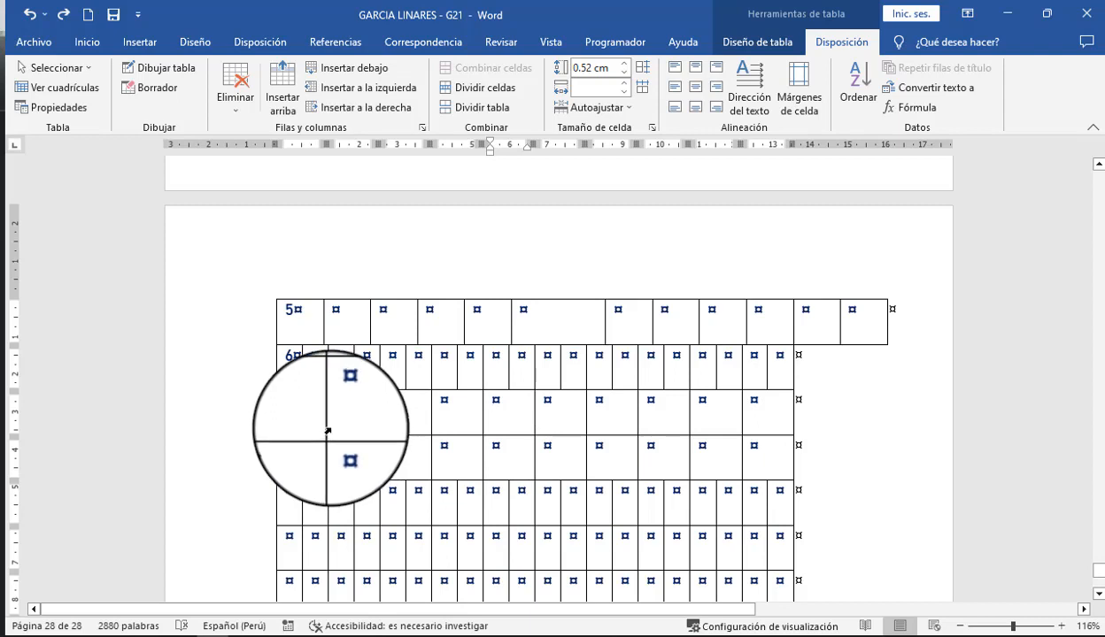
{"action": "left_click_drag", "start_coordinate": [293, 409], "coordinate": [779, 409]}
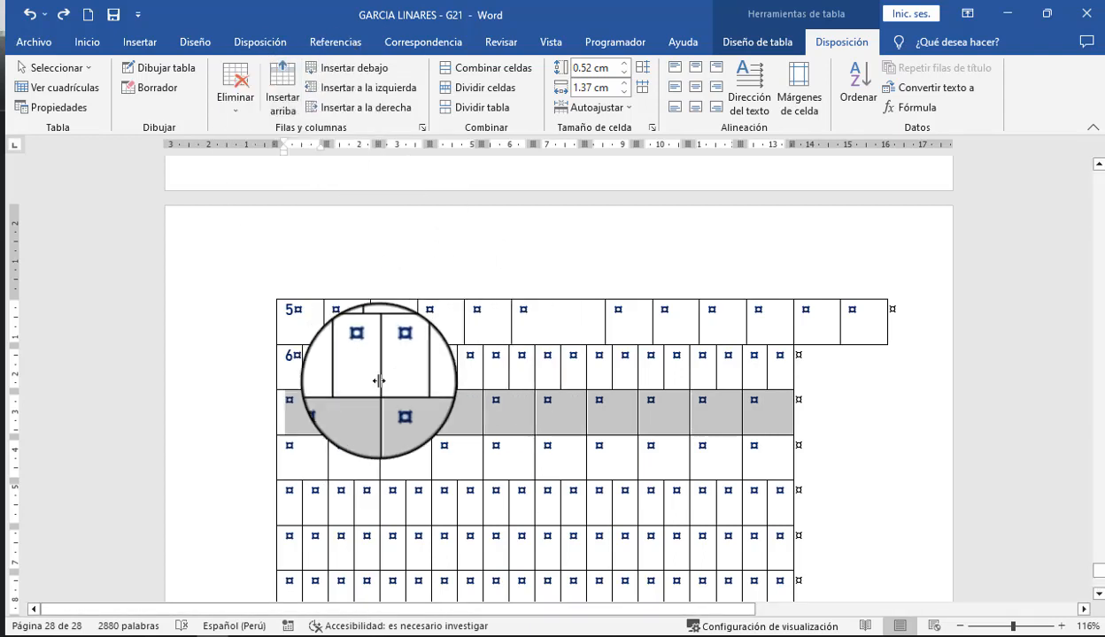
{"action": "left_click", "coordinate": [315, 404]}
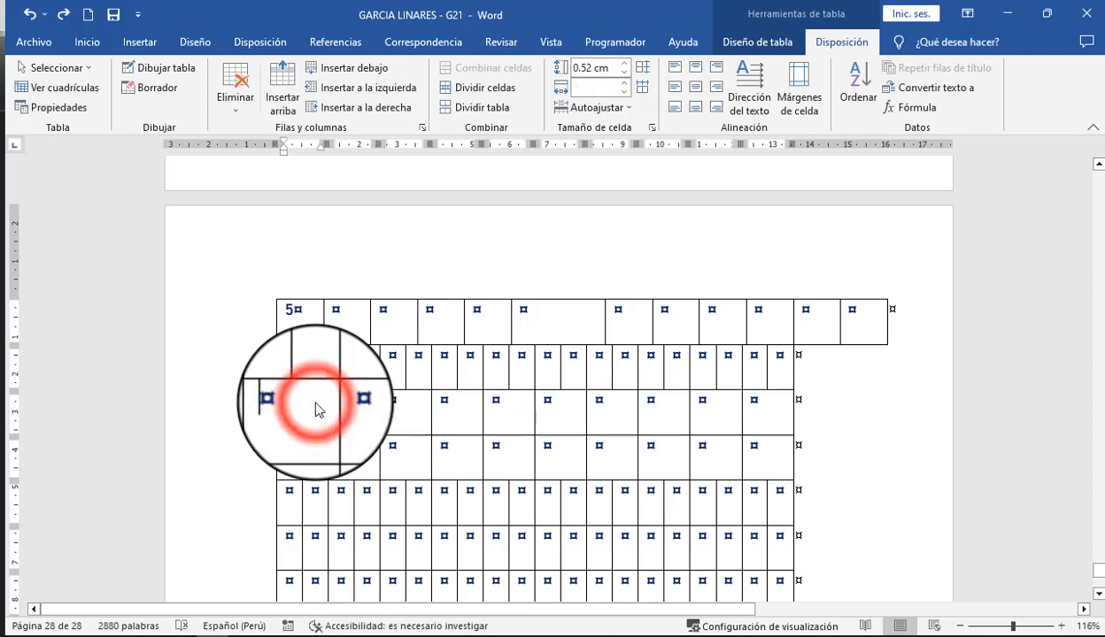
{"action": "left_click", "coordinate": [318, 406]}
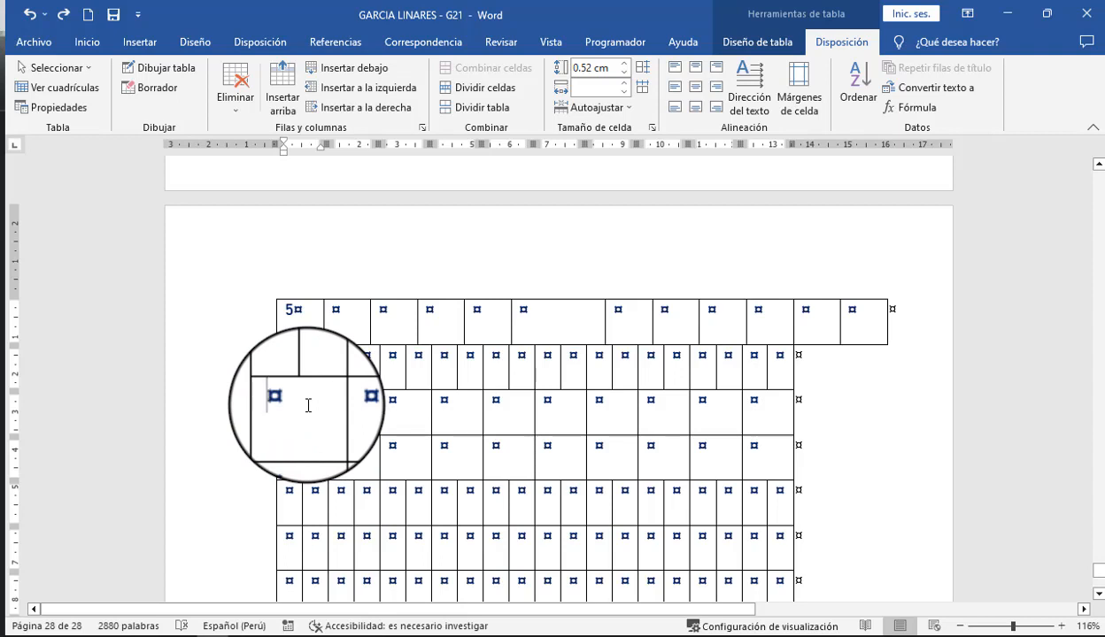
{"action": "key", "text": "Tab"}
{"action": "key", "text": "Tab"}
{"action": "key", "text": "Tab"}
{"action": "key", "text": "Tab"}
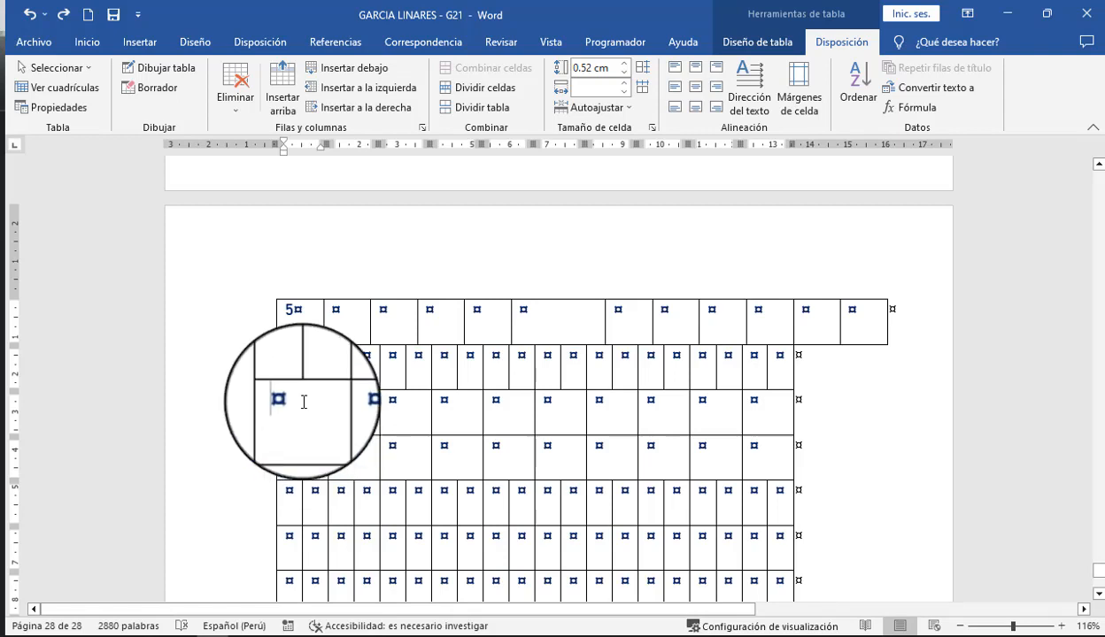
{"action": "left_click", "coordinate": [477, 118]}
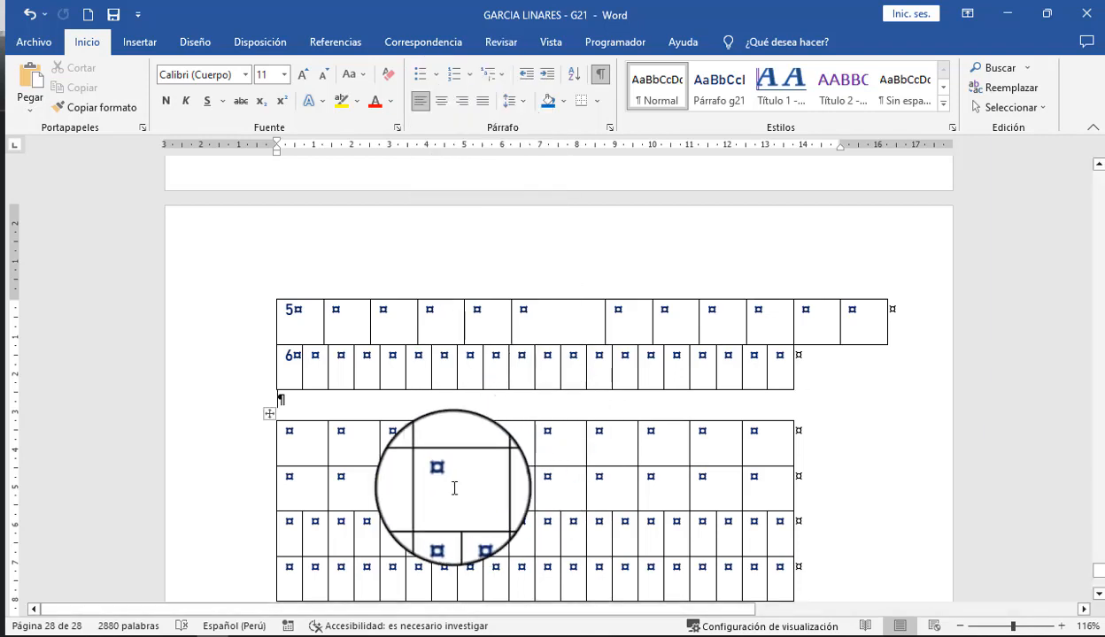
Set the pen color to dark blue and apply Todos los bordes to the whole upper table, rows 1 to 6
{"action": "left_click", "coordinate": [270, 414]}
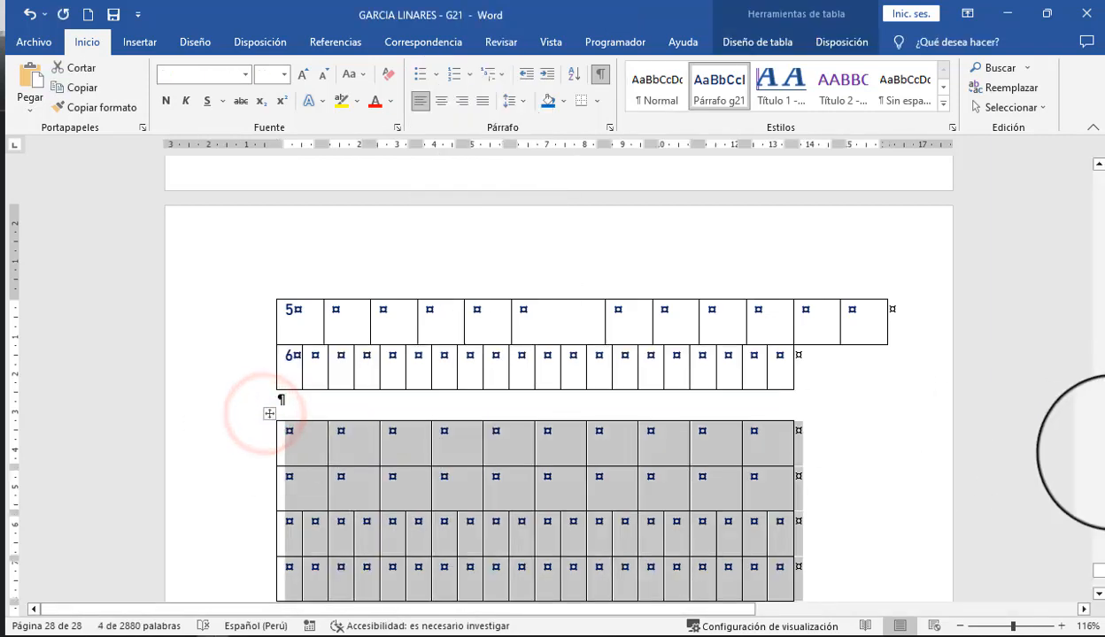
{"action": "left_click", "coordinate": [1098, 164]}
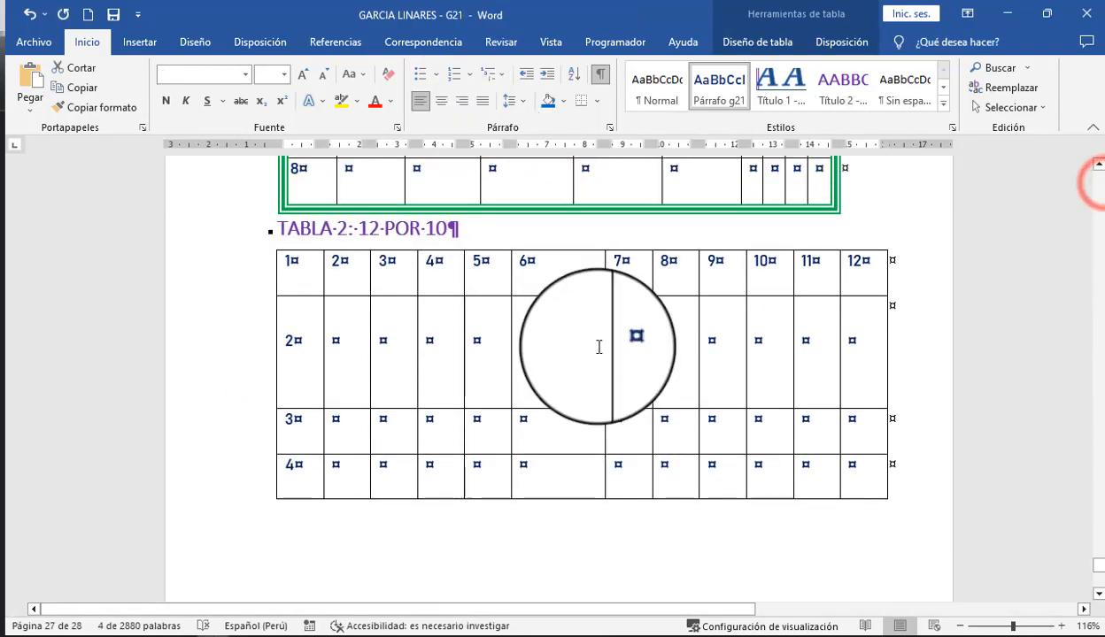
{"action": "left_click", "coordinate": [272, 249]}
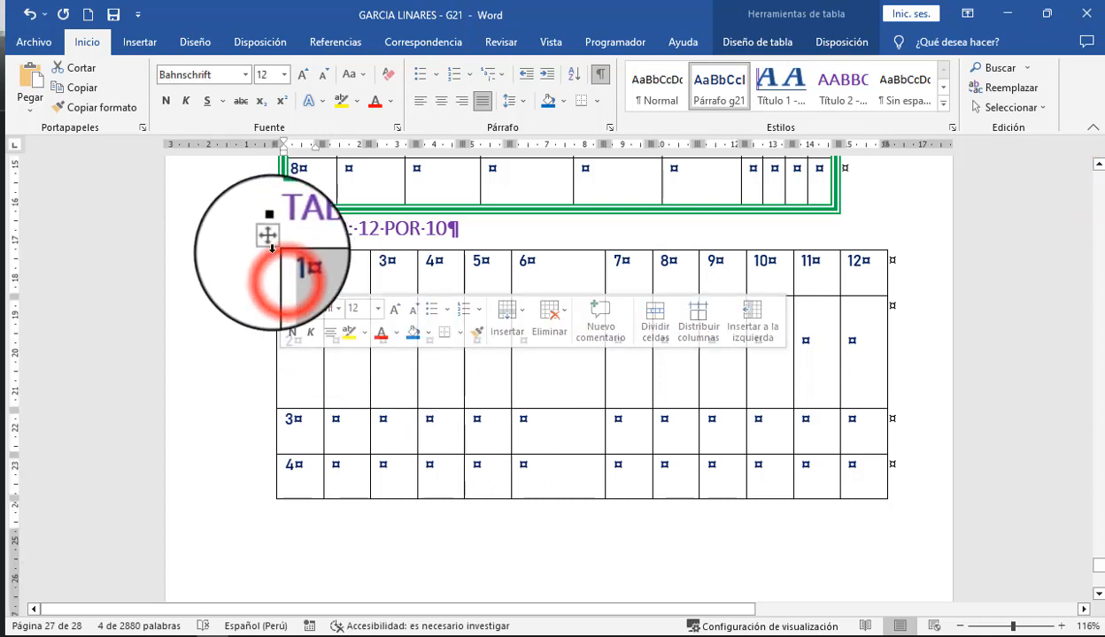
{"action": "left_click", "coordinate": [269, 237]}
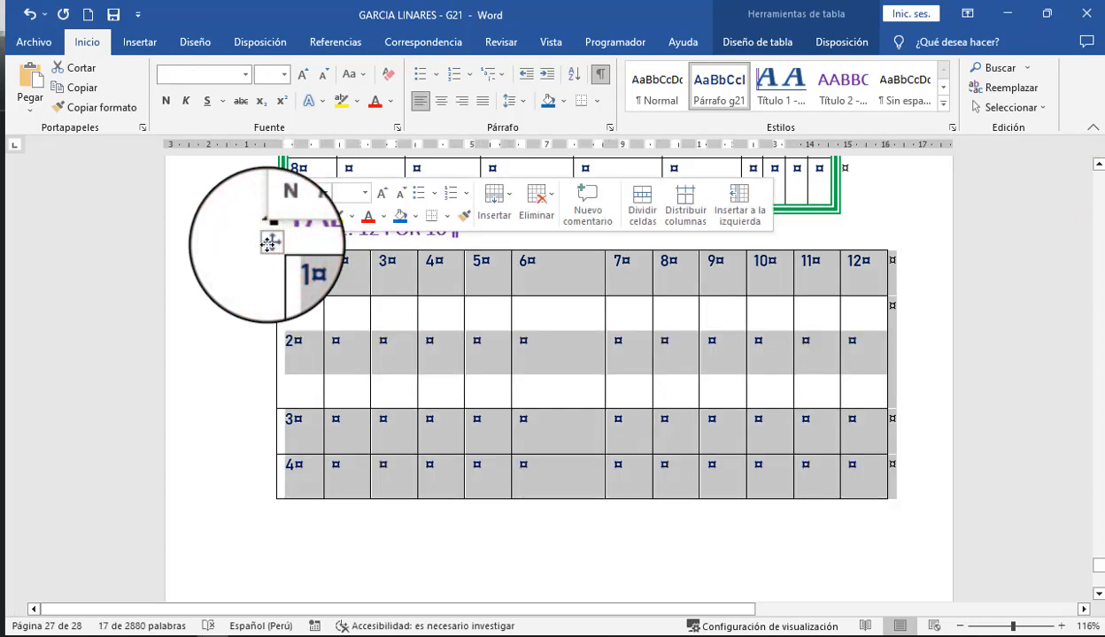
{"action": "left_click", "coordinate": [757, 41]}
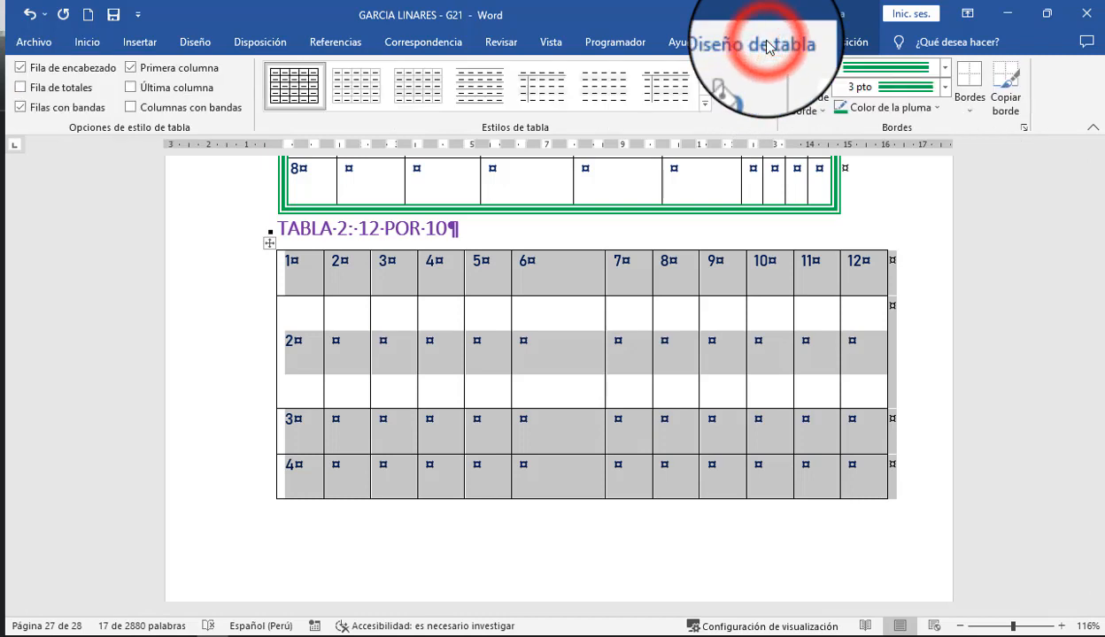
{"action": "left_click", "coordinate": [925, 107]}
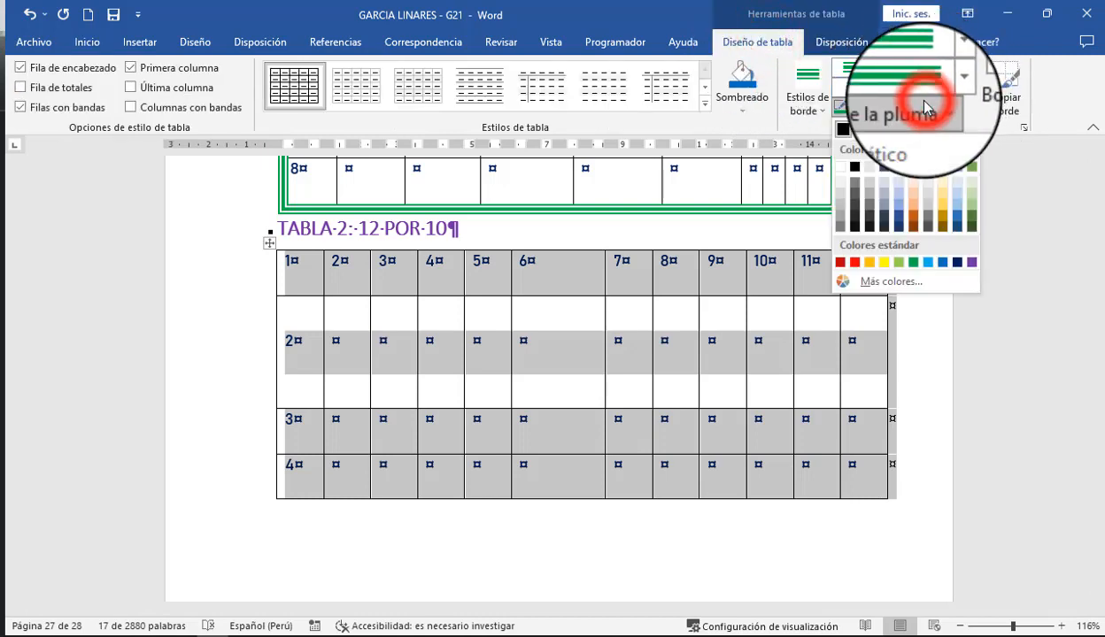
{"action": "left_click", "coordinate": [955, 261]}
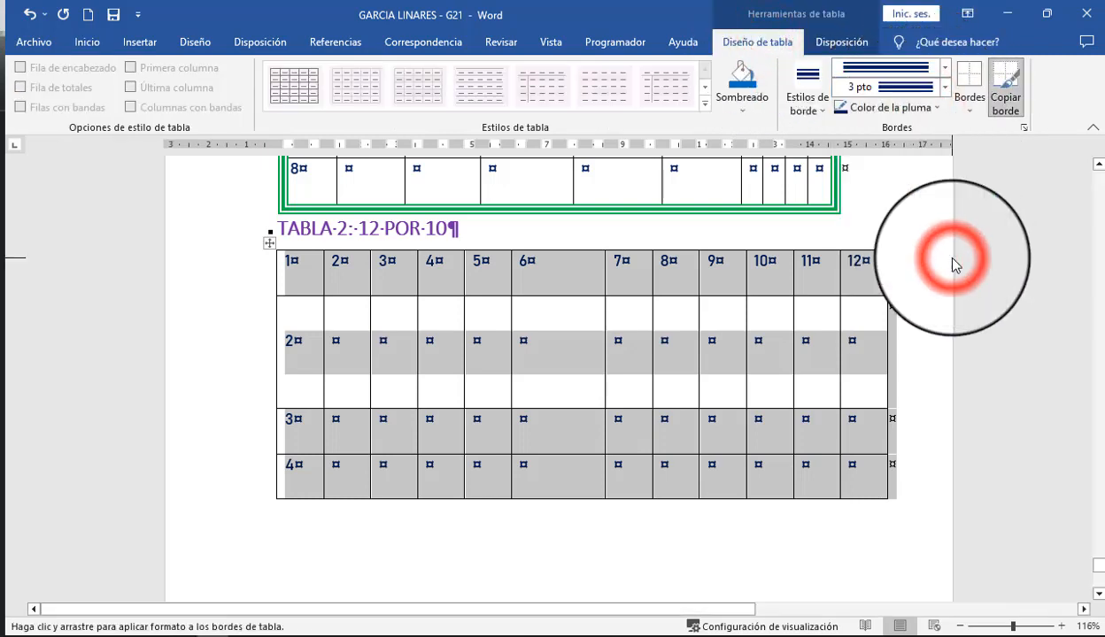
{"action": "left_click", "coordinate": [969, 101]}
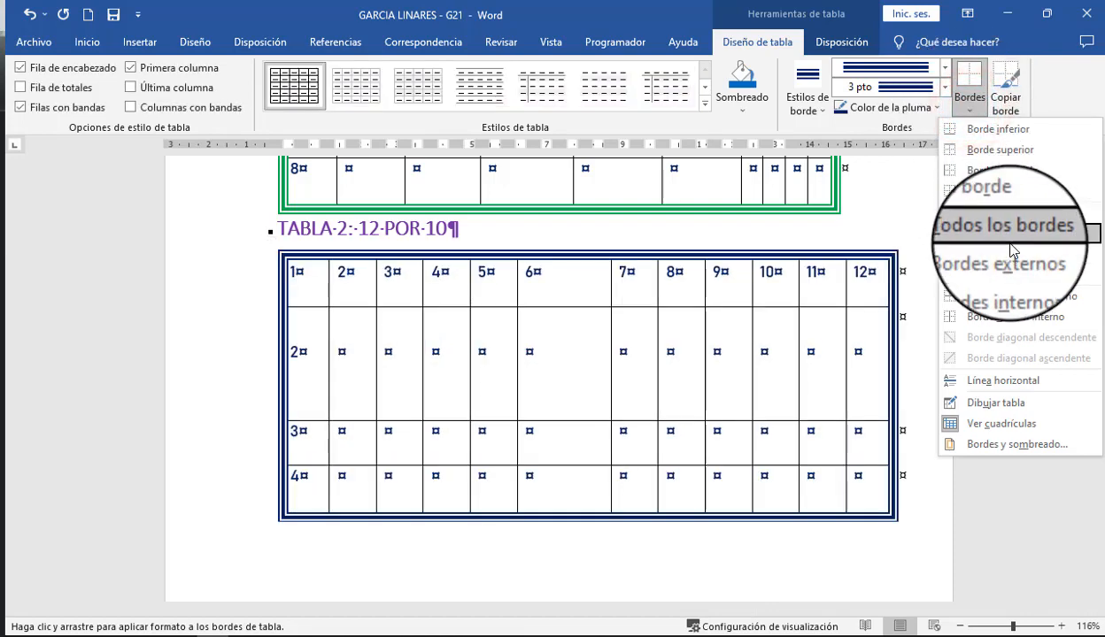
{"action": "left_click", "coordinate": [996, 236]}
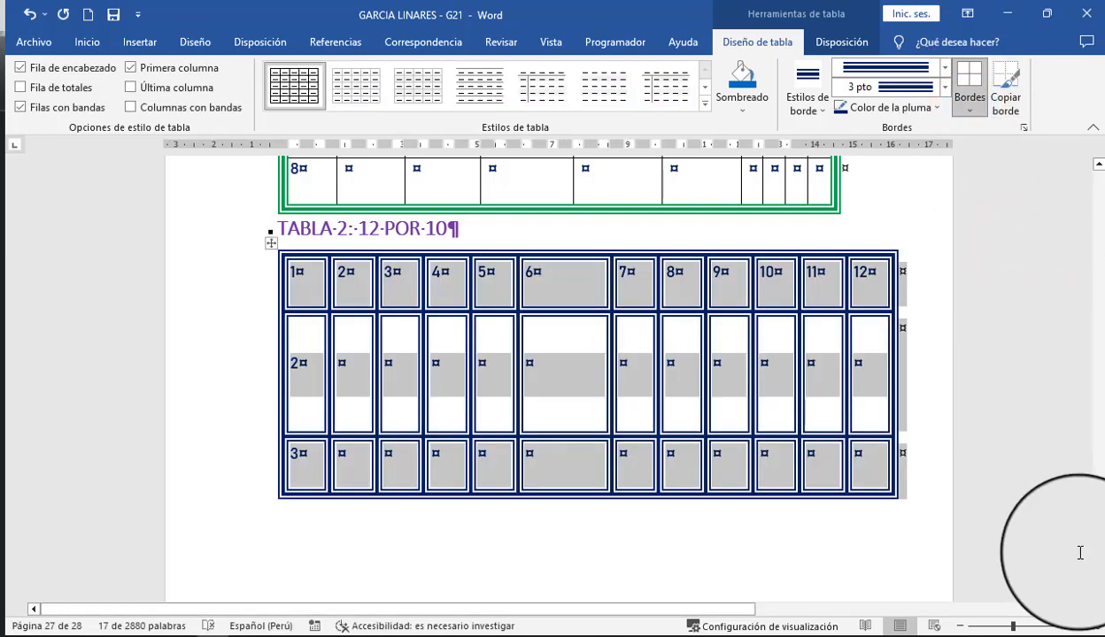
Select the whole lower table that starts with the 10-column rows and open the border line style choices
{"action": "left_click", "coordinate": [1095, 594]}
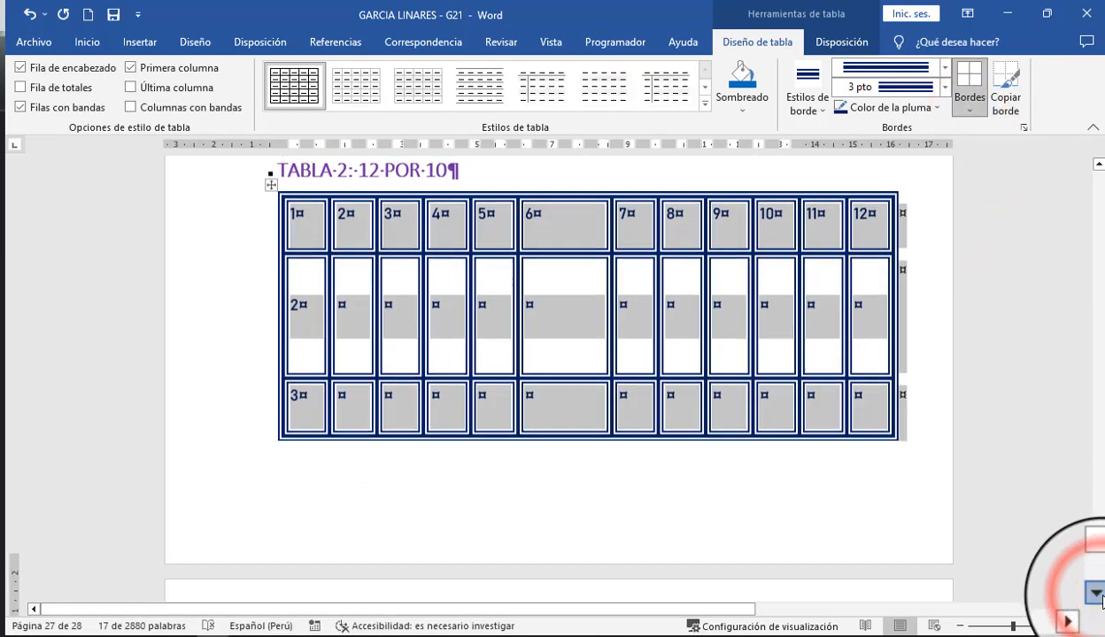
{"action": "left_click_drag", "start_coordinate": [1095, 594], "coordinate": [1095, 594]}
{"action": "left_click", "coordinate": [430, 395]}
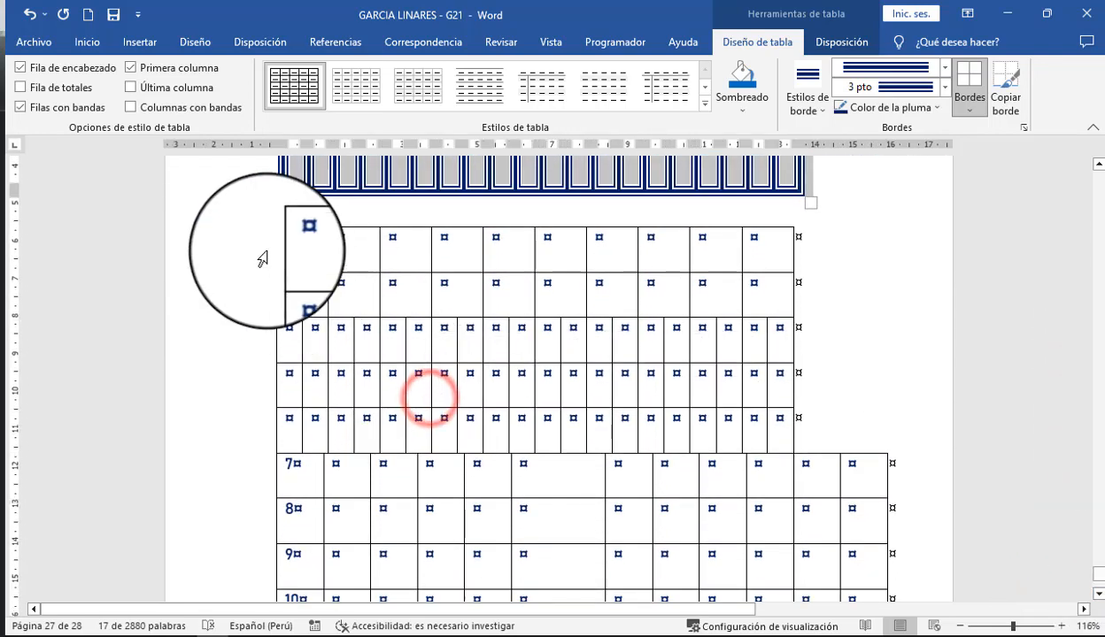
{"action": "left_click", "coordinate": [315, 248]}
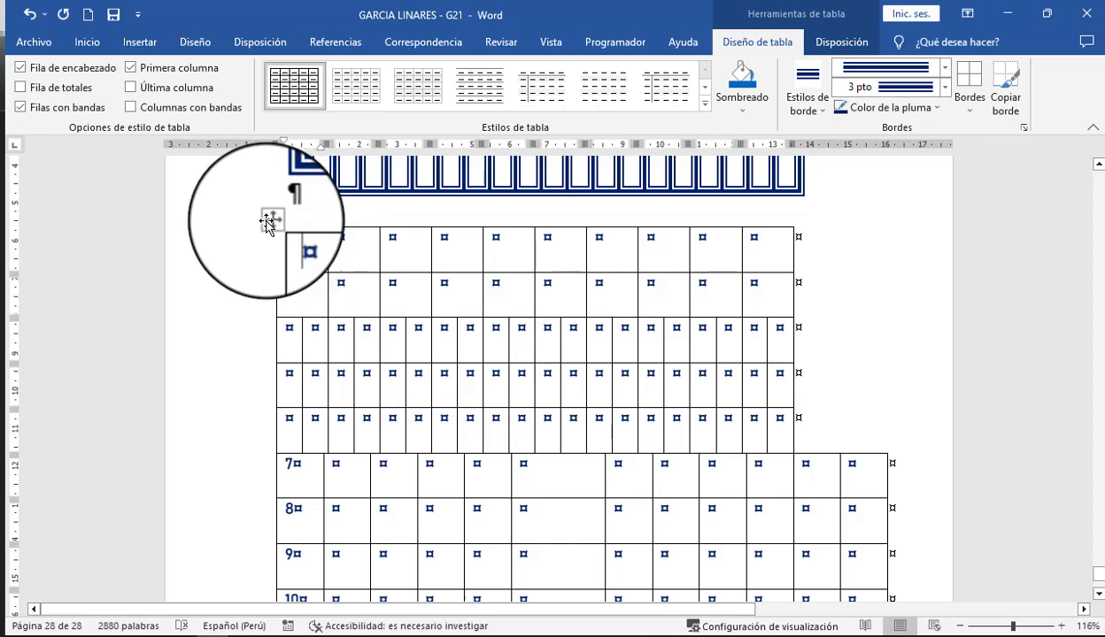
{"action": "left_click", "coordinate": [270, 221]}
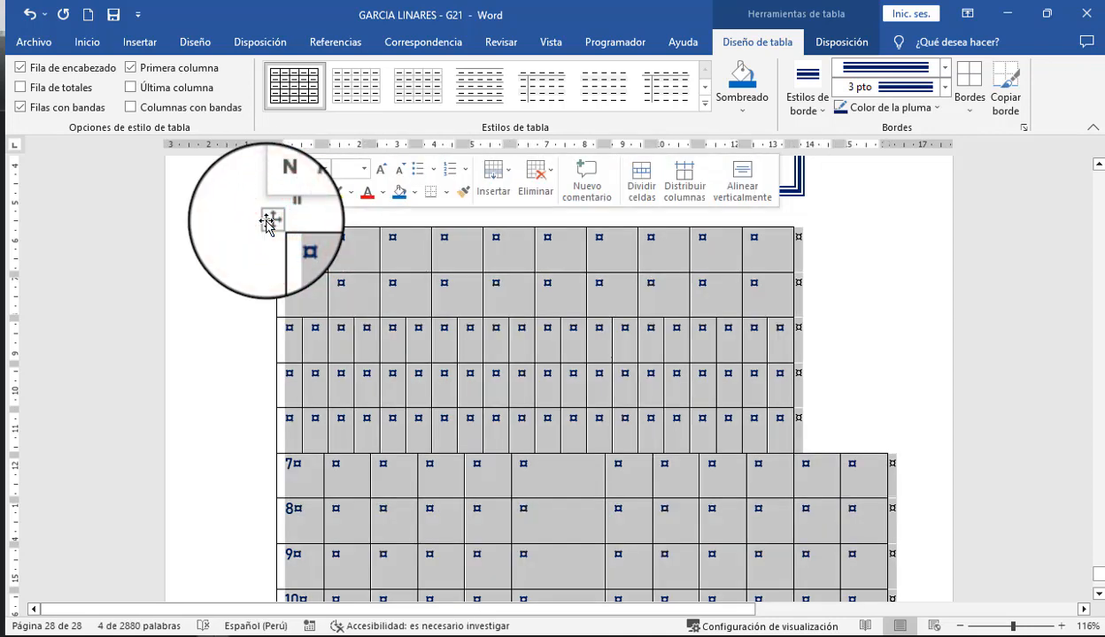
{"action": "left_click", "coordinate": [945, 68]}
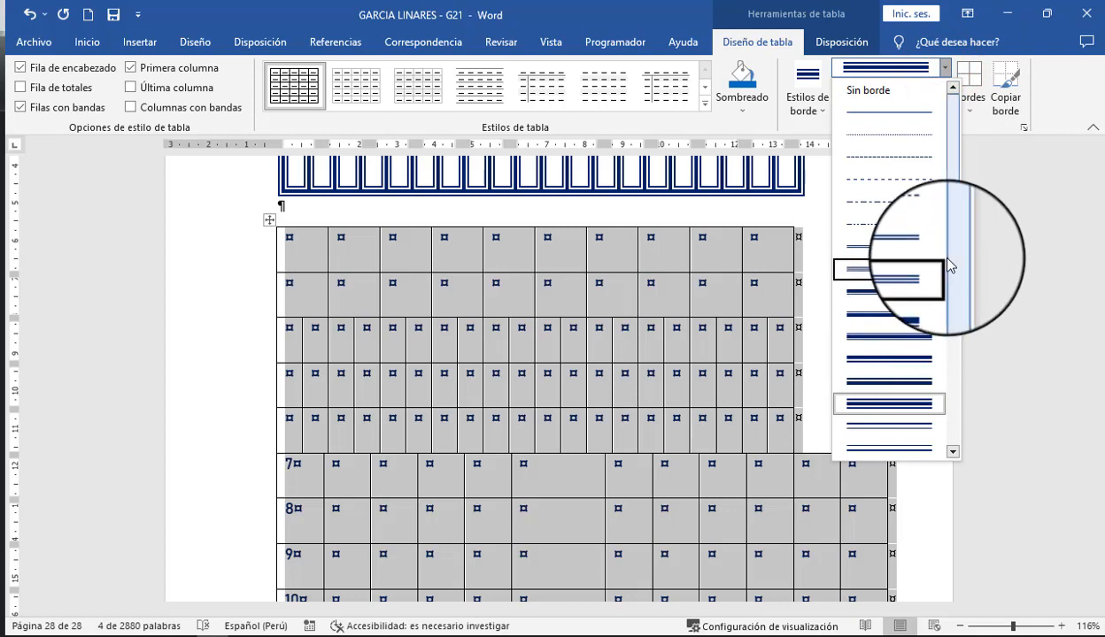
Apply 3 pt green diagonal-striped borders to the inner horizontal lines of the selected table and deselect it
{"action": "scroll", "coordinate": [955, 310], "scroll_direction": "down", "scroll_amount": 1}
{"action": "left_click_drag", "start_coordinate": [947, 257], "coordinate": [948, 380]}
{"action": "left_click", "coordinate": [897, 357]}
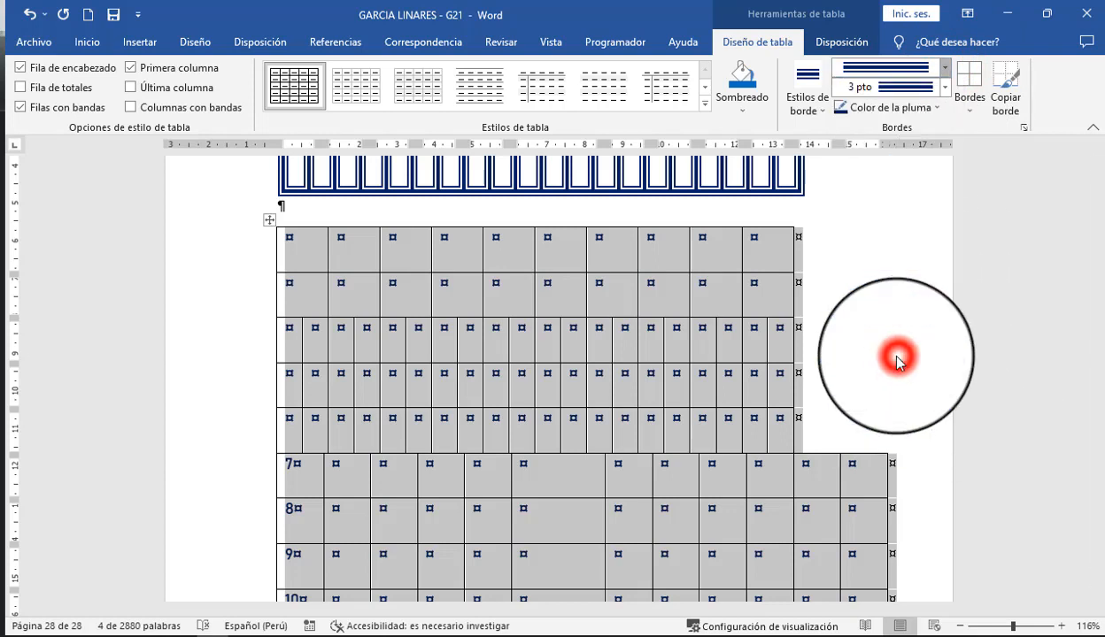
{"action": "left_click", "coordinate": [936, 107]}
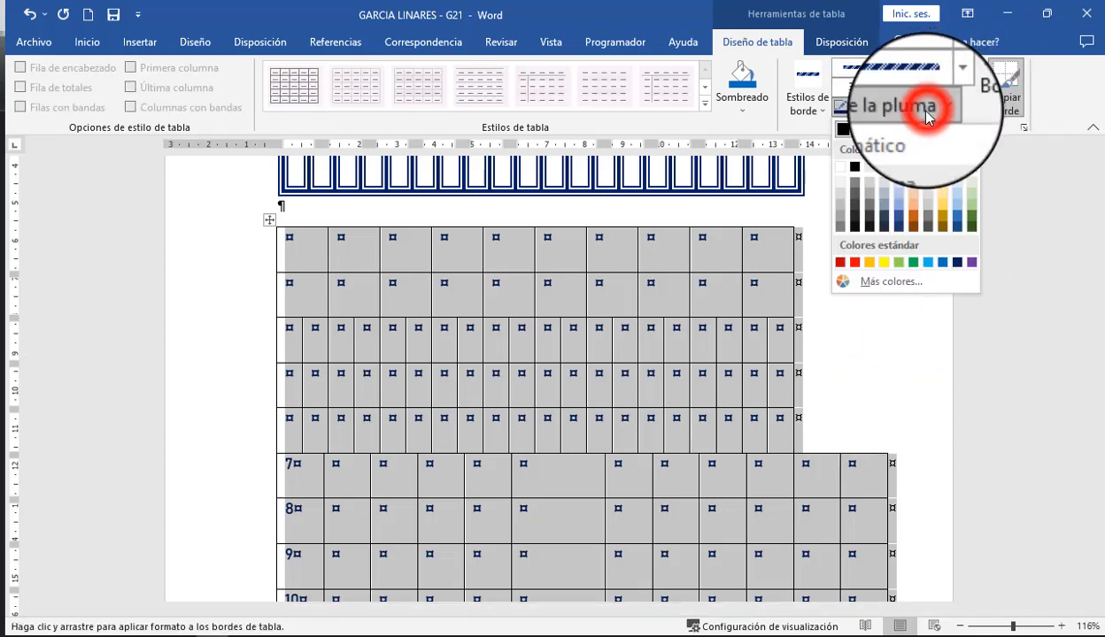
{"action": "left_click", "coordinate": [960, 221]}
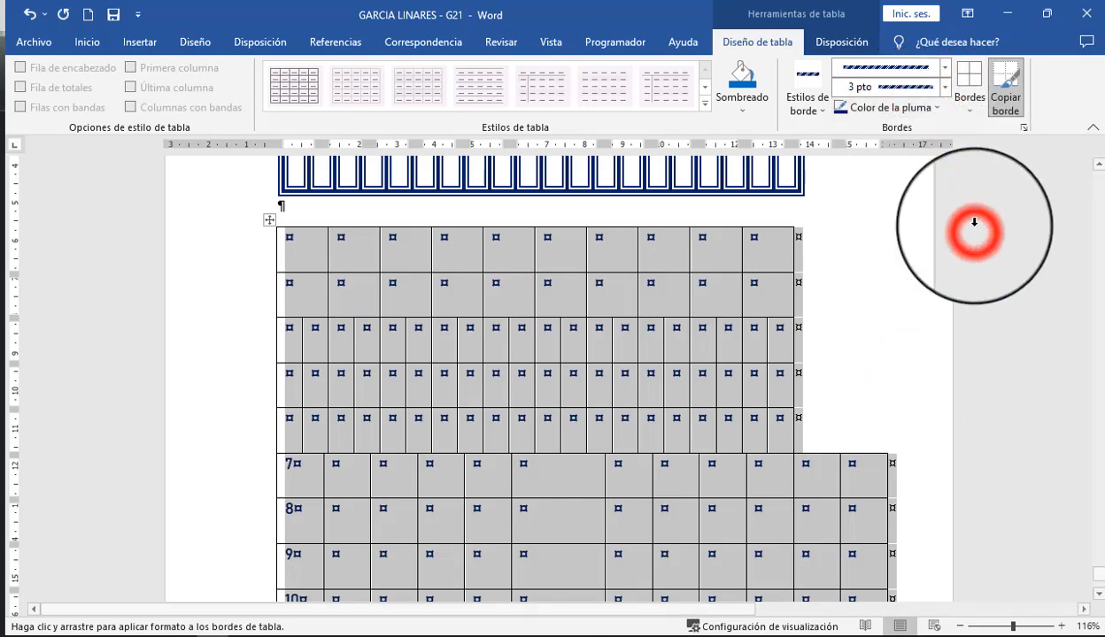
{"action": "left_click", "coordinate": [971, 108]}
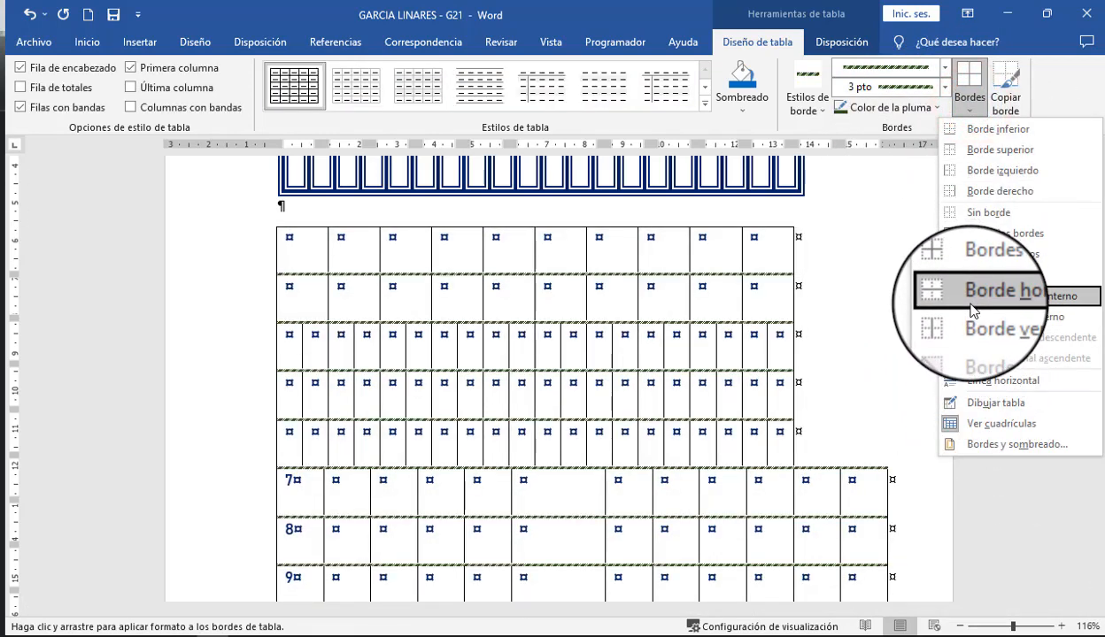
{"action": "left_click", "coordinate": [973, 303]}
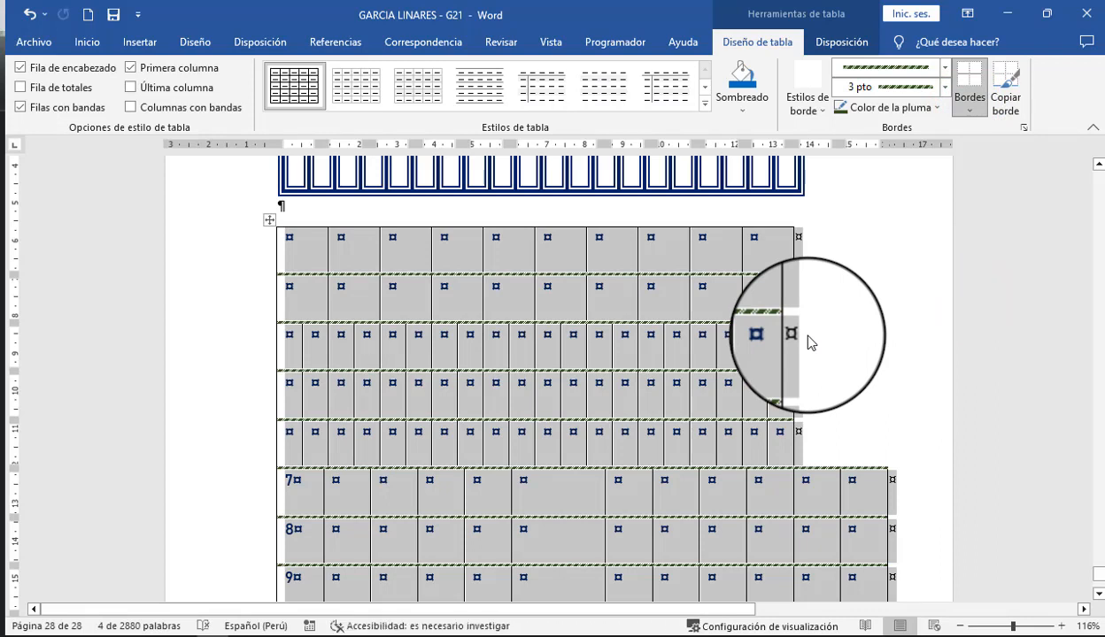
{"action": "left_click", "coordinate": [572, 420]}
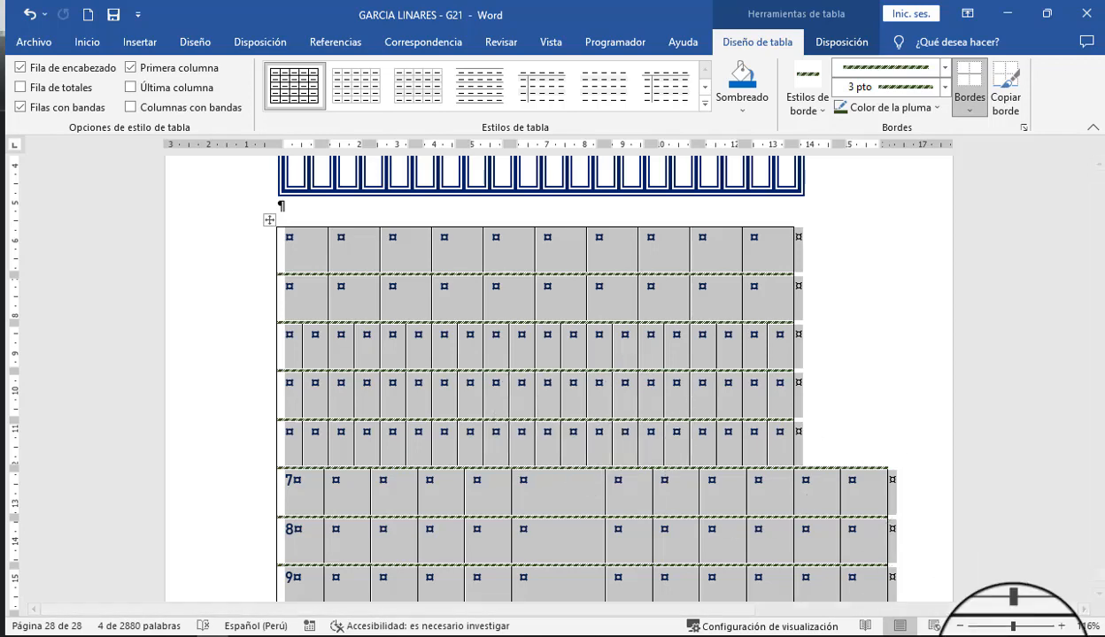
{"action": "left_click", "coordinate": [955, 543]}
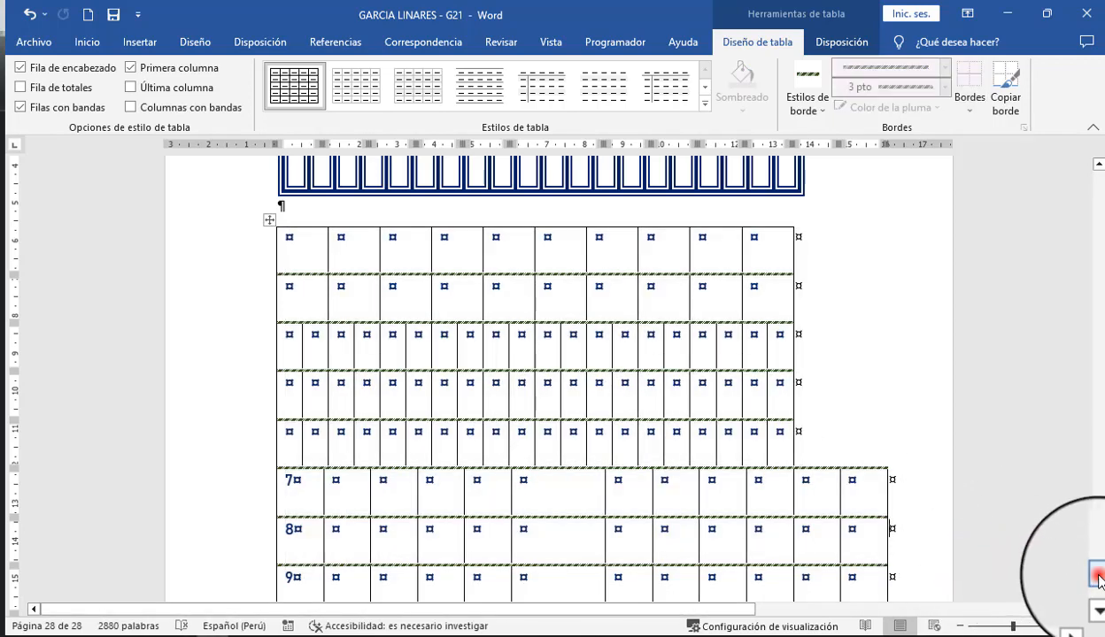
Add the heading "Tabla 3: dibujar tabla" below the last table in the Título 2 style and start a new paragraph
{"action": "left_click_drag", "start_coordinate": [1098, 577], "coordinate": [1097, 588]}
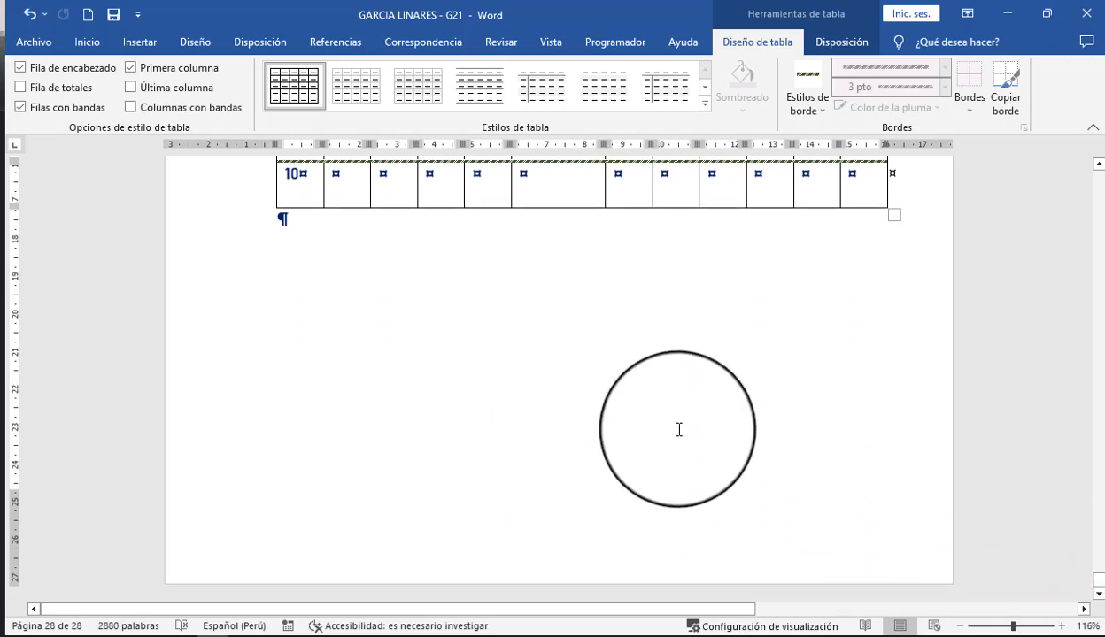
{"action": "left_click", "coordinate": [463, 358]}
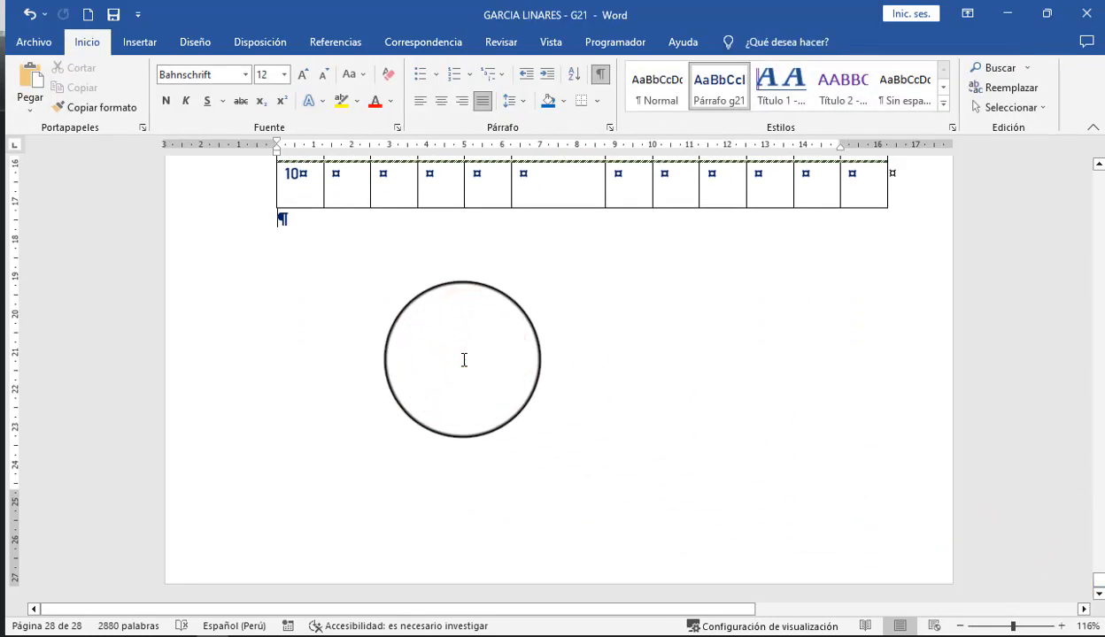
{"action": "type", "text": "Tabla 3: dibujar tabla"}
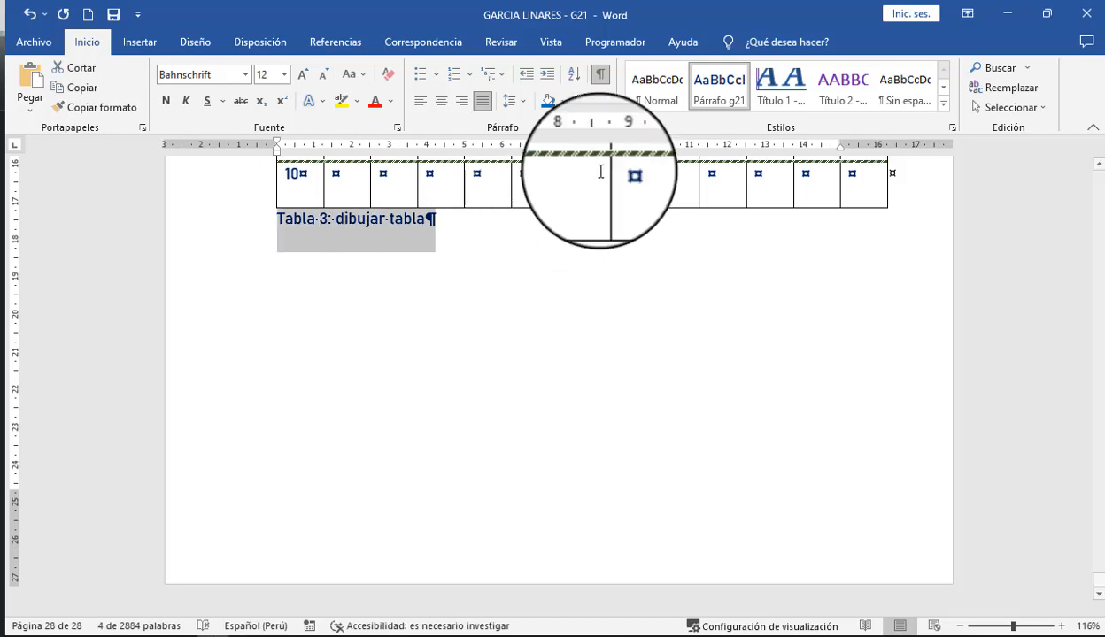
{"action": "left_click", "coordinate": [836, 86]}
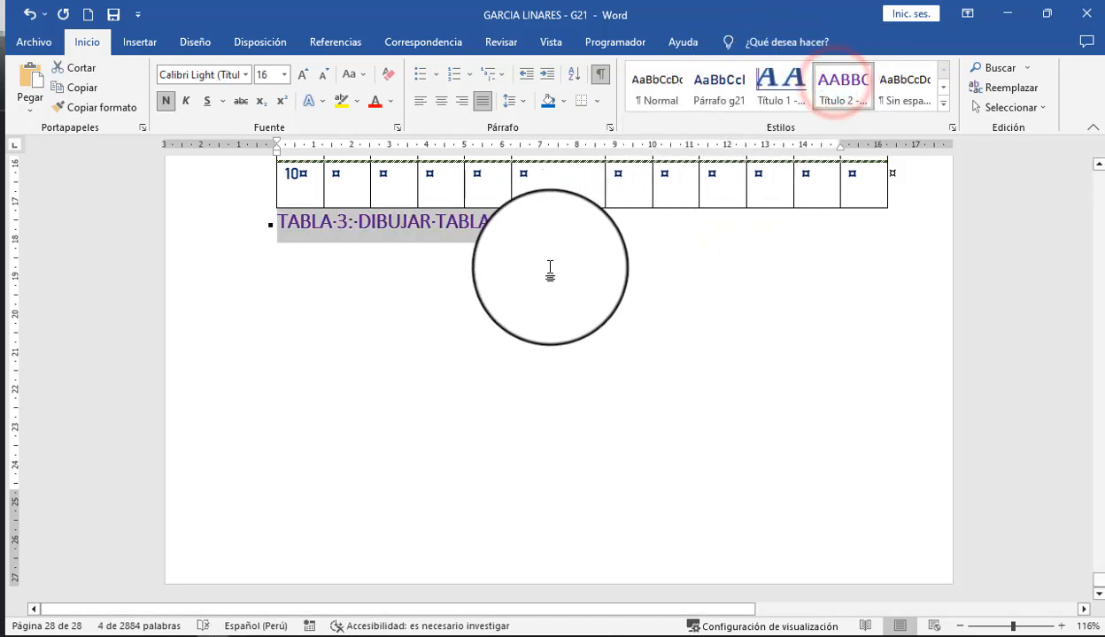
{"action": "left_click", "coordinate": [537, 237]}
{"action": "key", "text": "Return"}
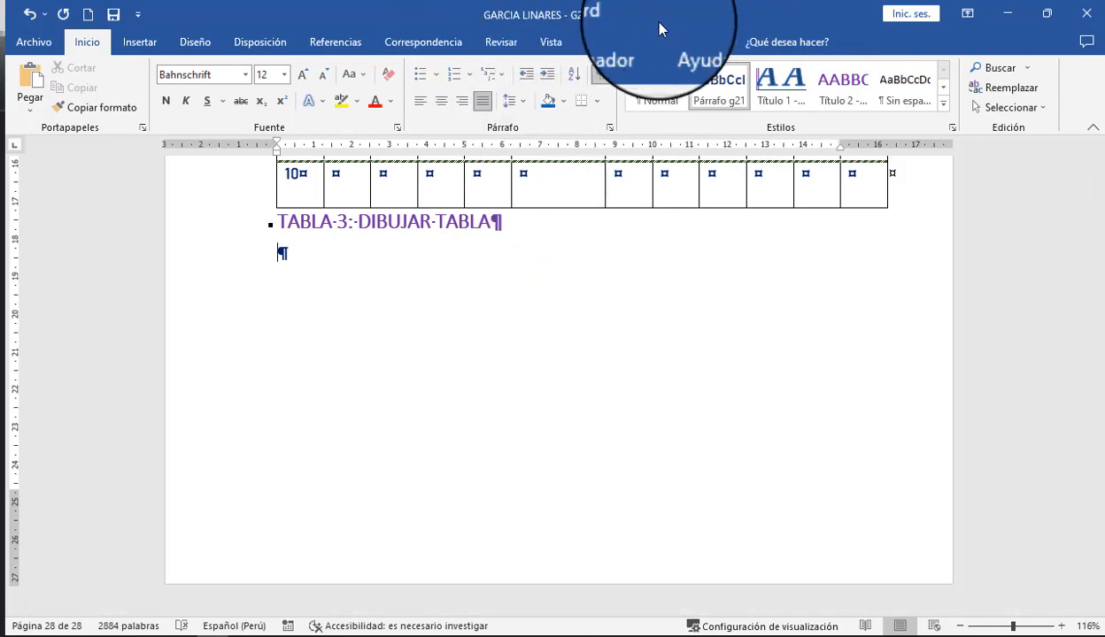
Draw a freehand table about 1.6 cm wide and 0.96 cm high under the Tabla 3 heading, with dividing lines and adjoining cells
{"action": "left_click", "coordinate": [140, 45]}
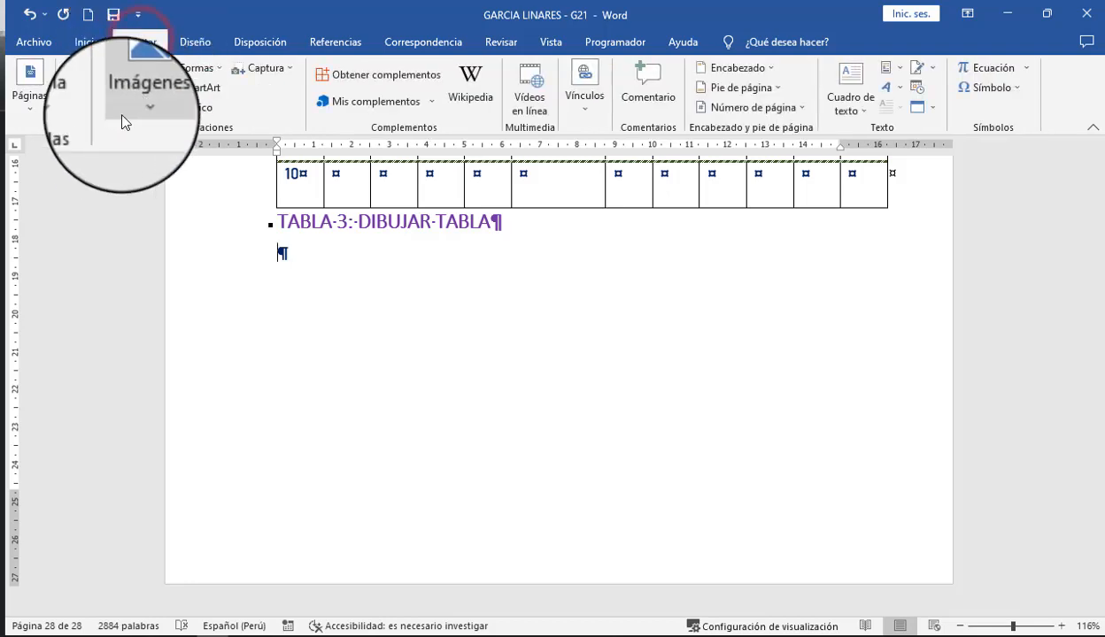
{"action": "left_click", "coordinate": [75, 115]}
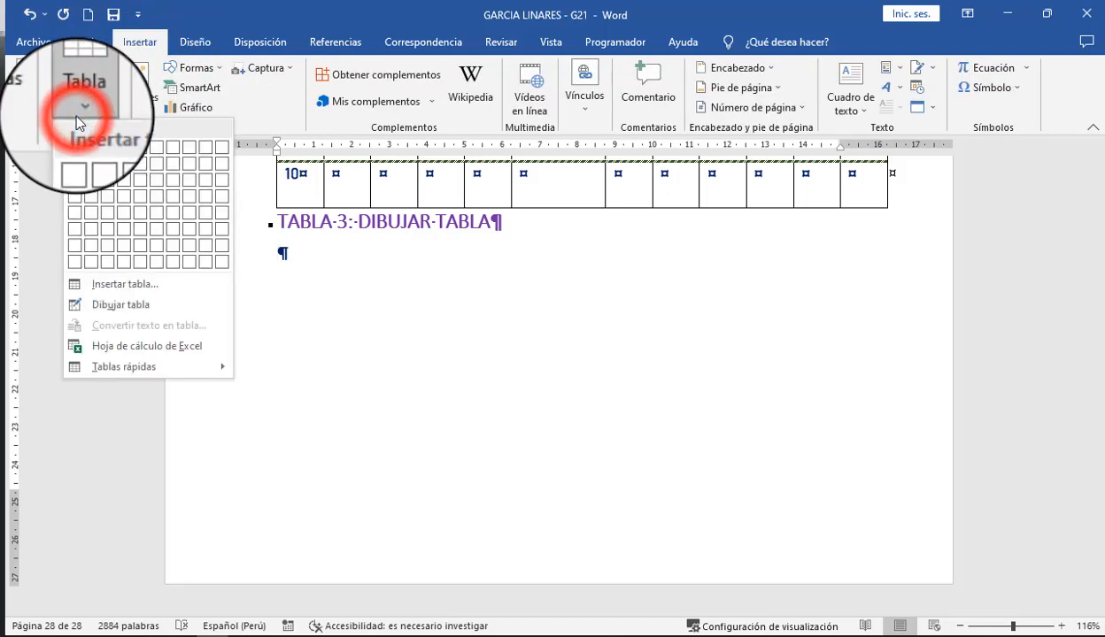
{"action": "left_click", "coordinate": [107, 316]}
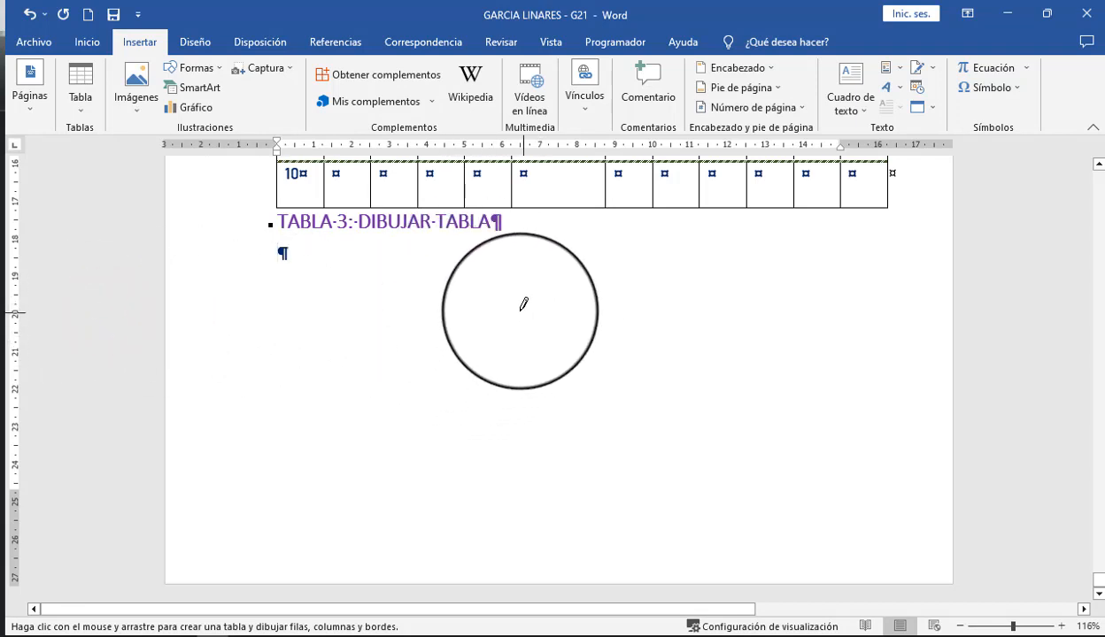
{"action": "left_click_drag", "start_coordinate": [509, 306], "coordinate": [577, 345]}
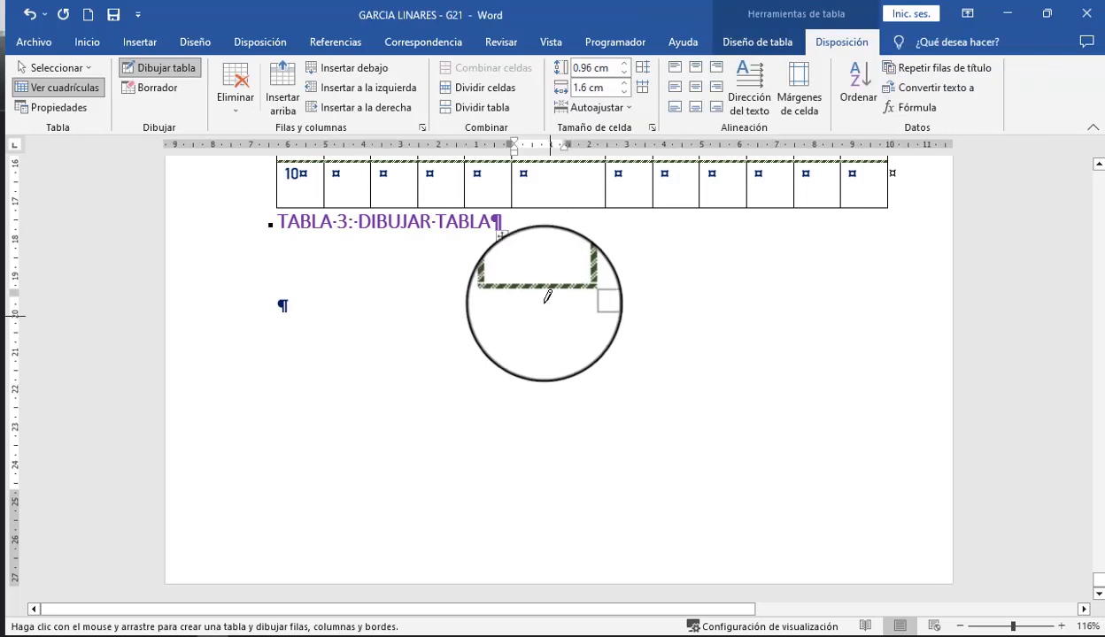
{"action": "mouse_move", "coordinate": [541, 245]}
{"action": "left_mouse_down"}
{"action": "mouse_move", "coordinate": [568, 330]}
{"action": "mouse_move", "coordinate": [512, 318]}
{"action": "mouse_move", "coordinate": [515, 294]}
{"action": "left_mouse_up"}
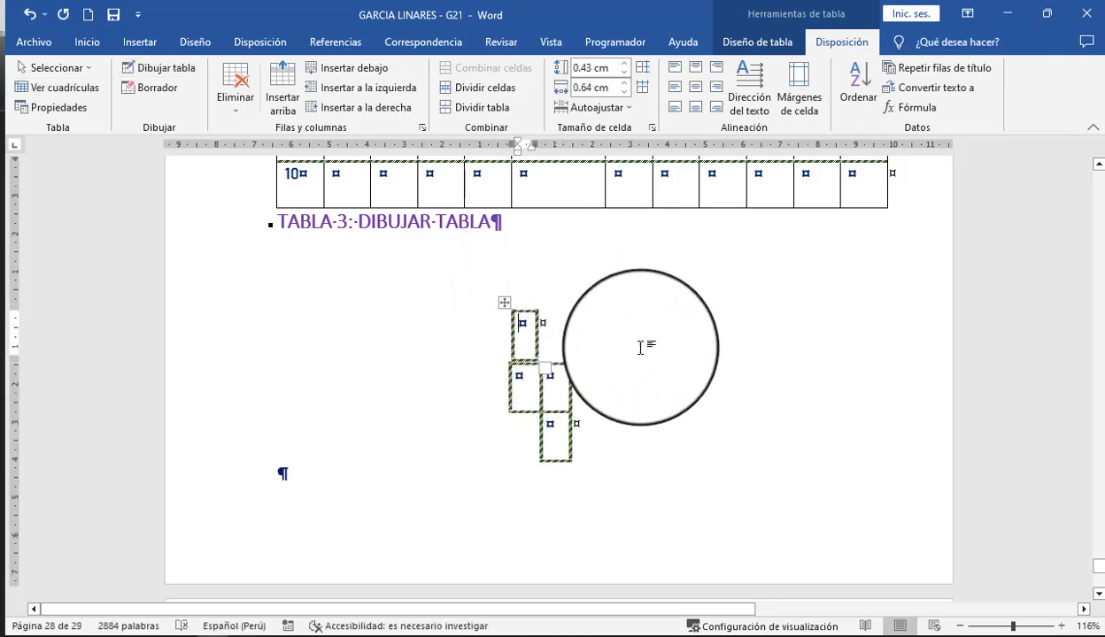
{"action": "left_click", "coordinate": [566, 343]}
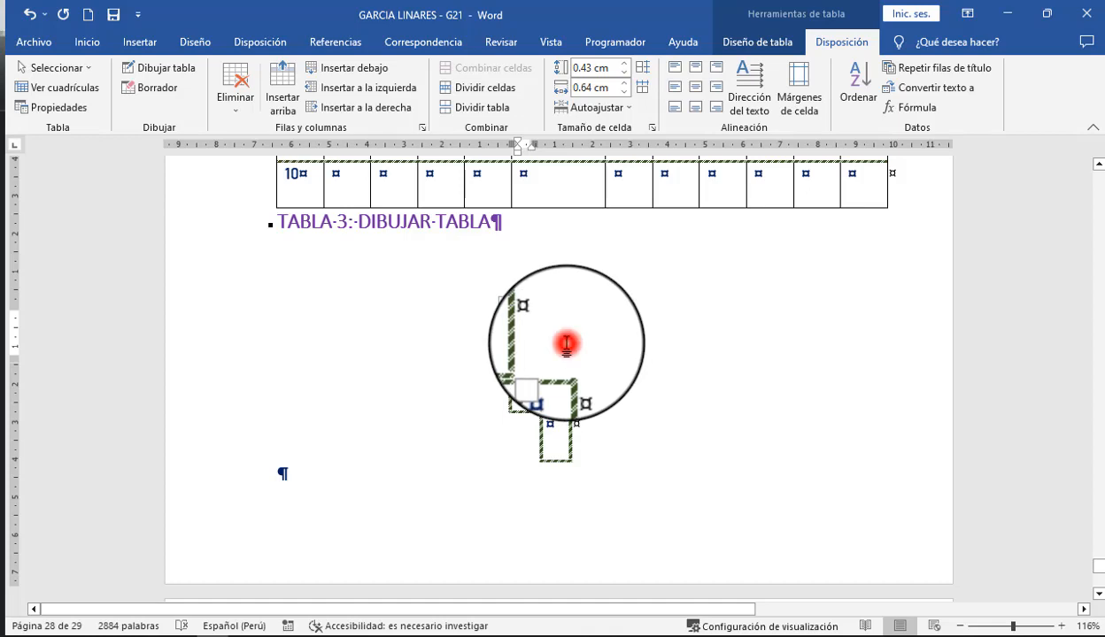
Draw a wider cell adjoining the side of the uppermost drawn cell
{"action": "left_click", "coordinate": [142, 42]}
{"action": "left_click", "coordinate": [81, 93]}
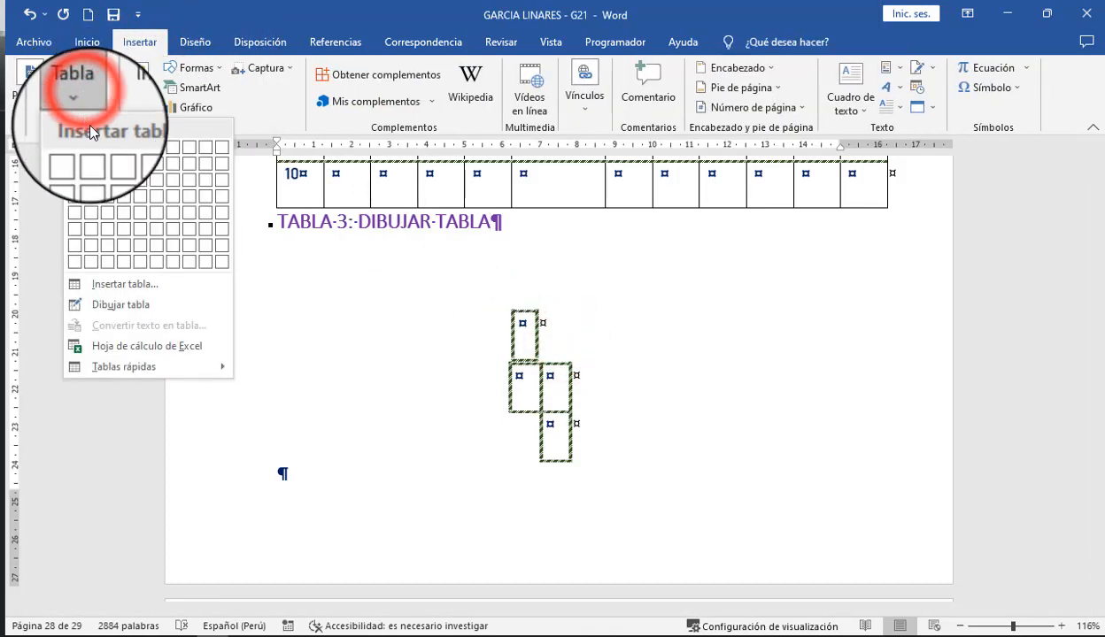
{"action": "left_click", "coordinate": [113, 299]}
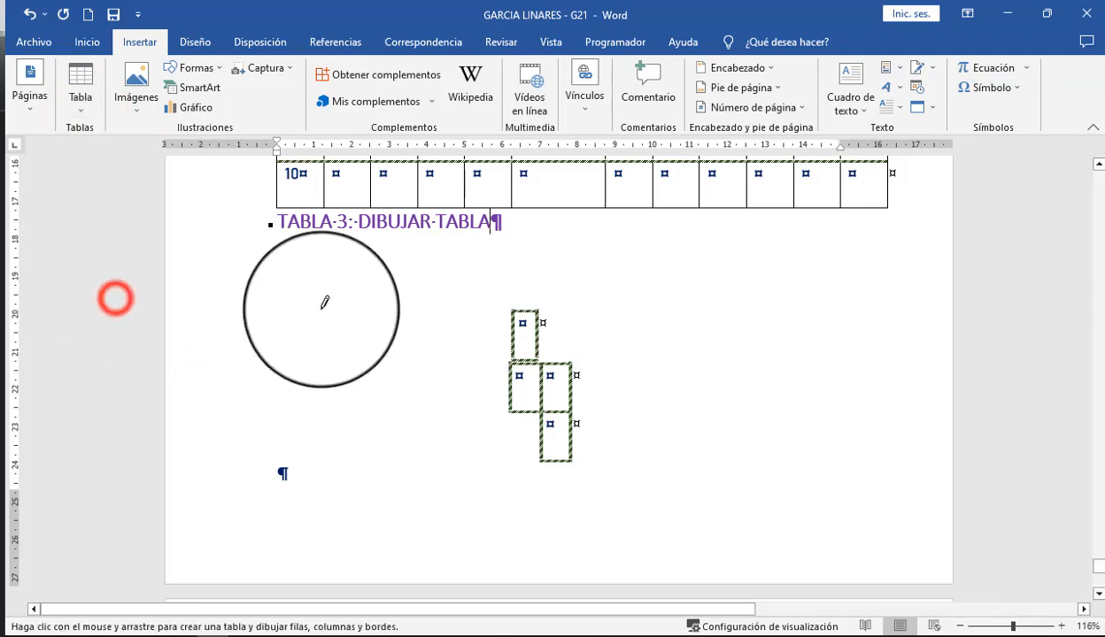
{"action": "mouse_move", "coordinate": [529, 328]}
{"action": "left_mouse_down"}
{"action": "mouse_move", "coordinate": [590, 340]}
{"action": "mouse_move", "coordinate": [588, 372]}
{"action": "left_mouse_up"}
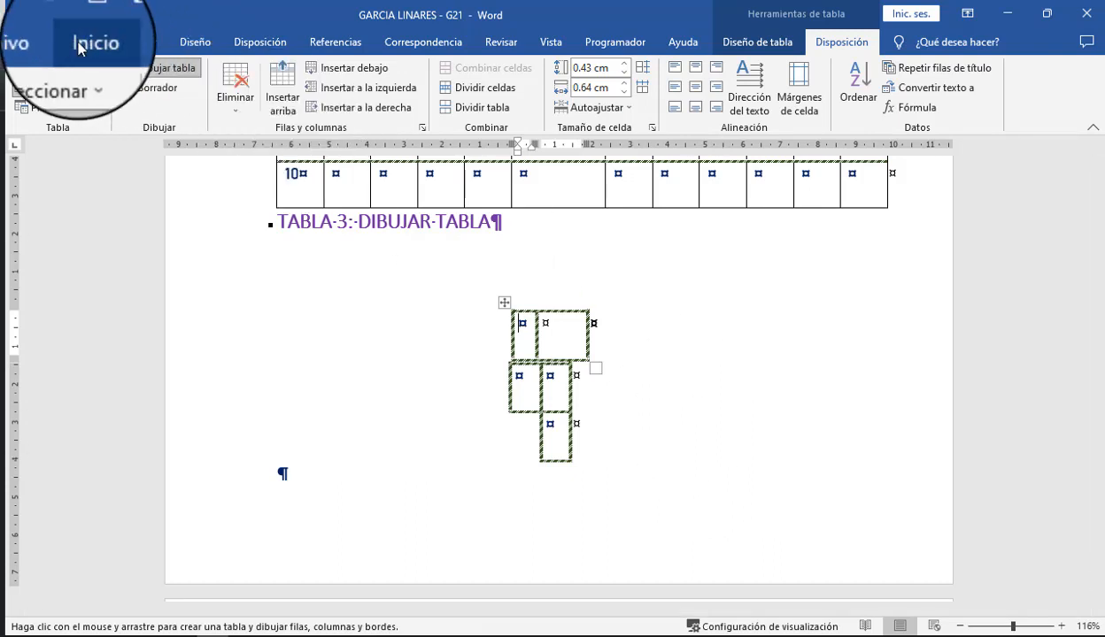
Generate one paragraph of six sample-text sentences under the Tabla 3 heading with =rand(1,6)
{"action": "double_click", "coordinate": [501, 223]}
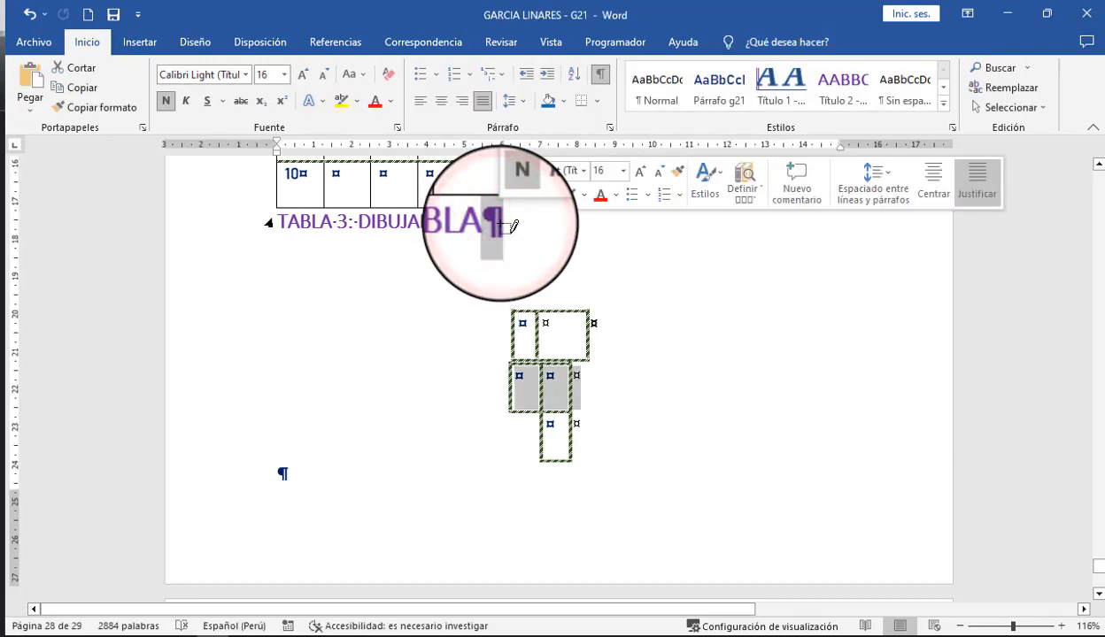
{"action": "left_click", "coordinate": [501, 223]}
{"action": "key", "text": "Return"}
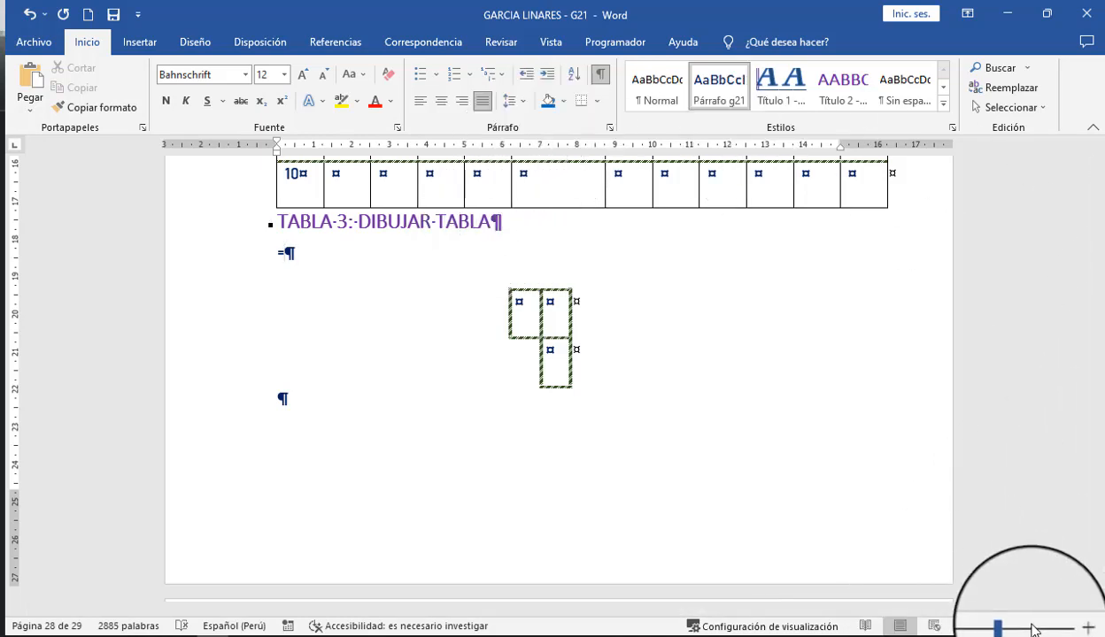
{"action": "left_click_drag", "start_coordinate": [1013, 626], "coordinate": [1032, 626]}
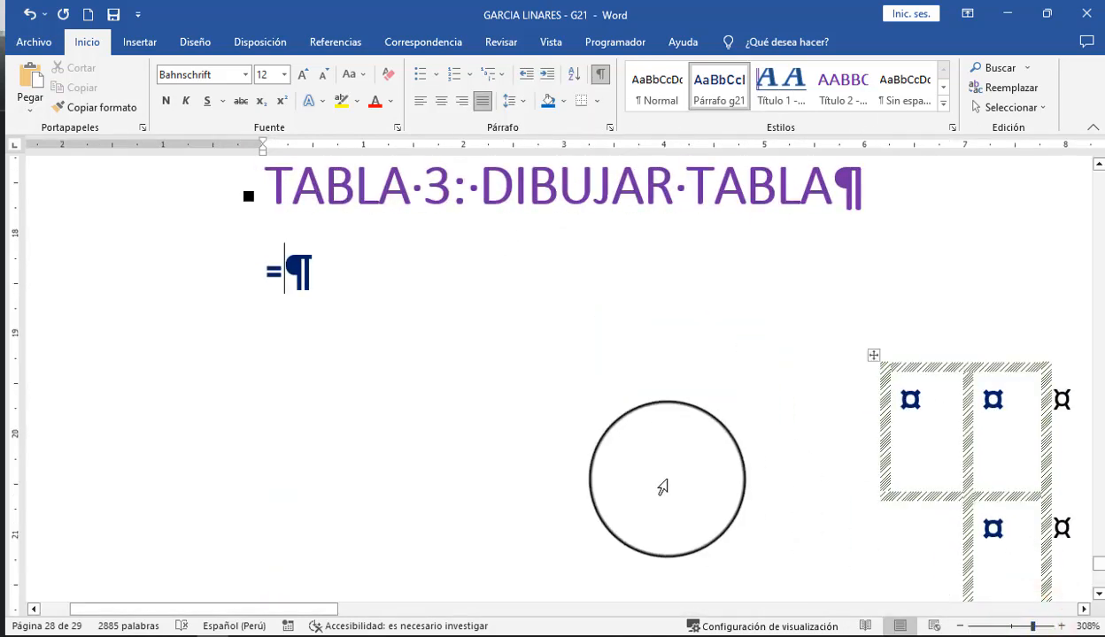
{"action": "type", "text": "and(1,6"}
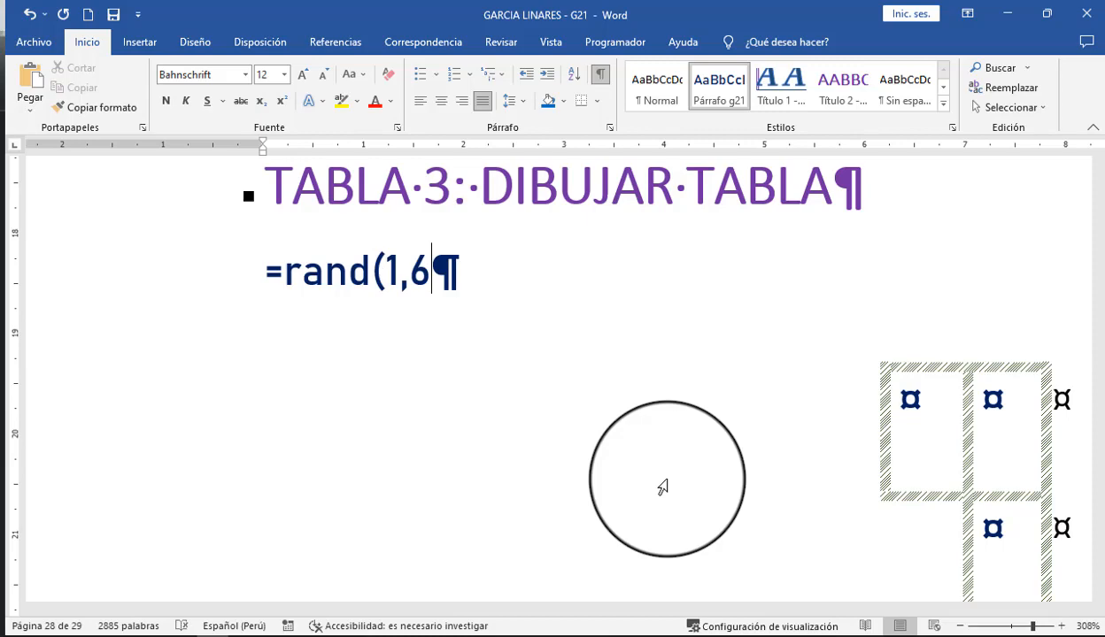
{"action": "key", "text": "Return"}
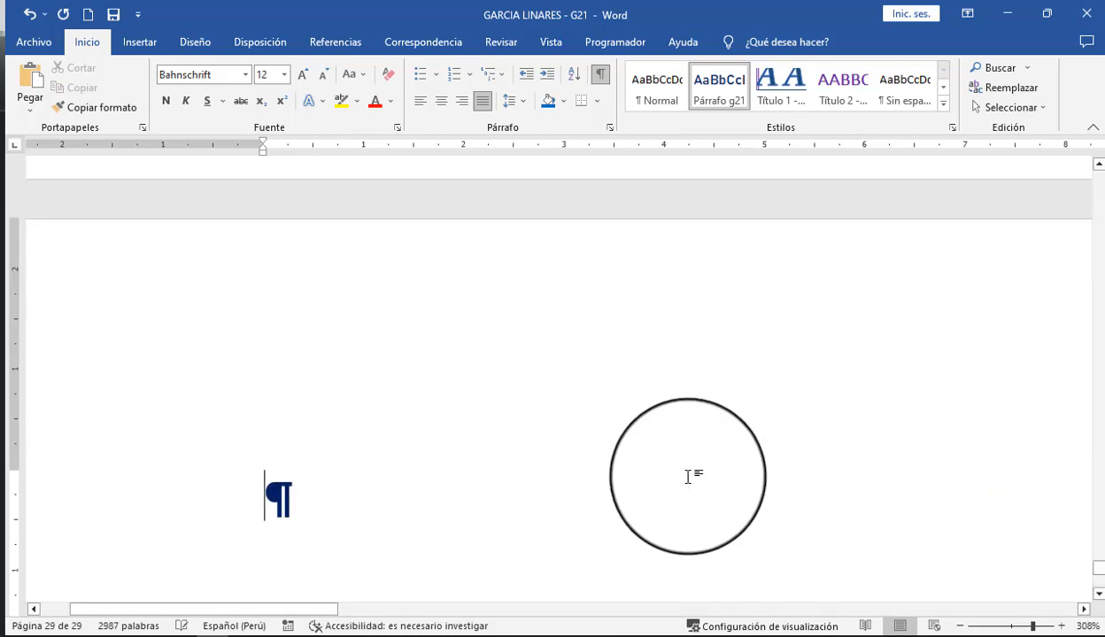
Move the drawn table with two equal cells to the empty area under the Tabla 3 heading on the previous page
{"action": "left_click", "coordinate": [1012, 626]}
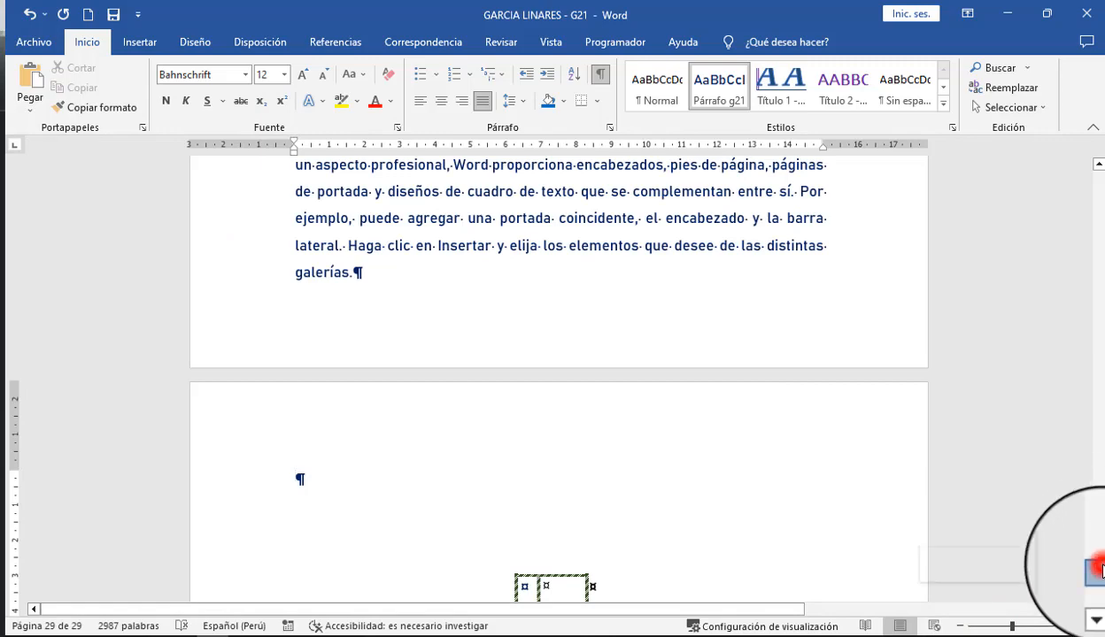
{"action": "left_click_drag", "start_coordinate": [1100, 569], "coordinate": [1102, 576]}
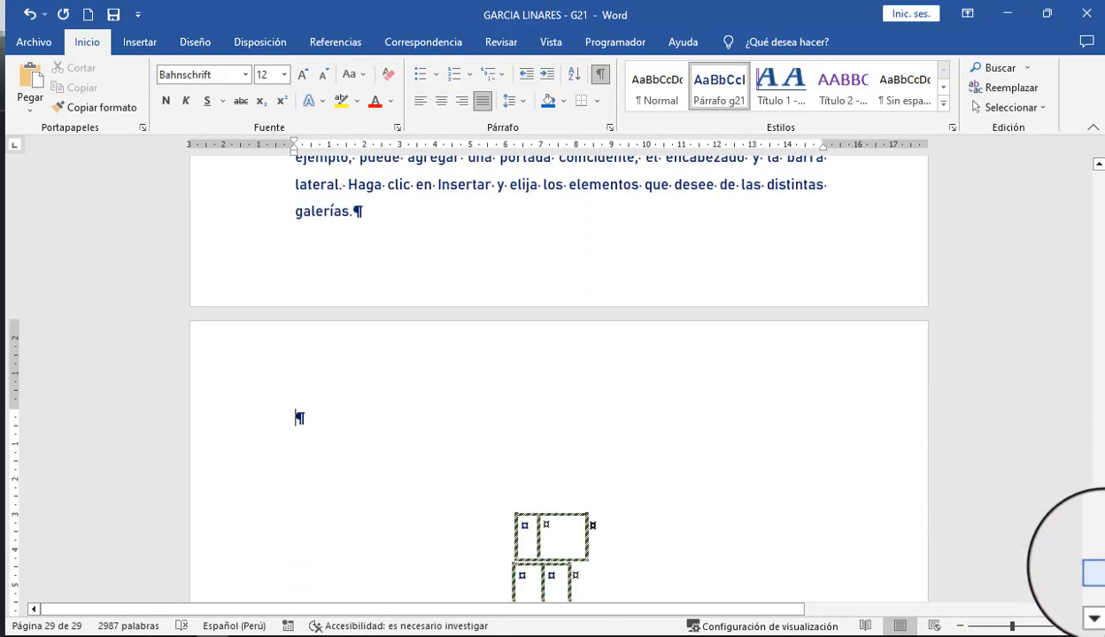
{"action": "left_click", "coordinate": [992, 631]}
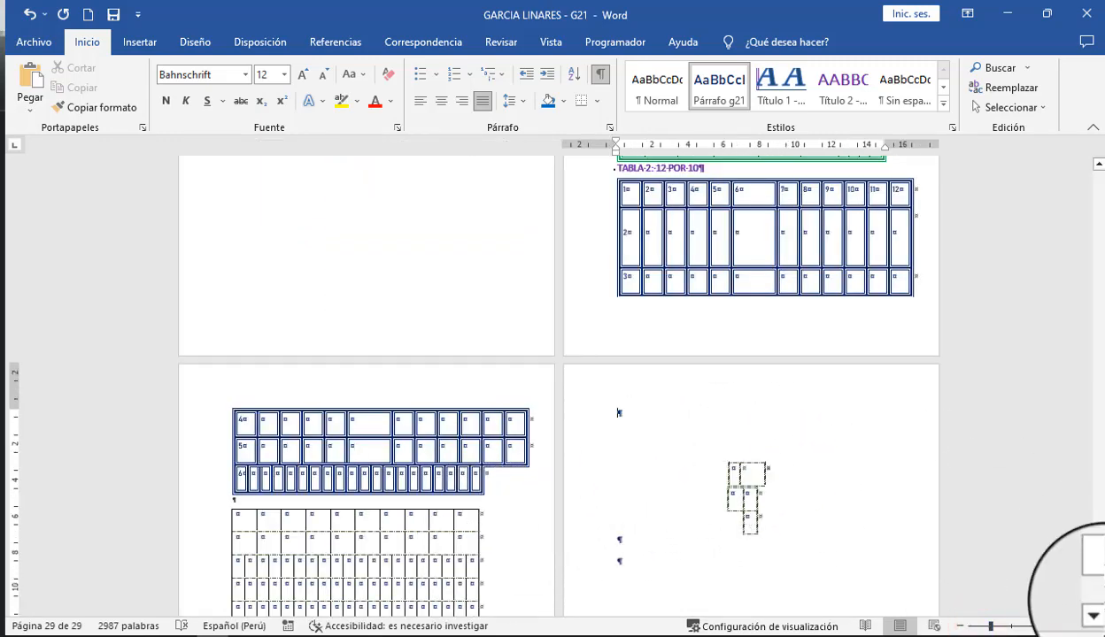
{"action": "left_click", "coordinate": [981, 631]}
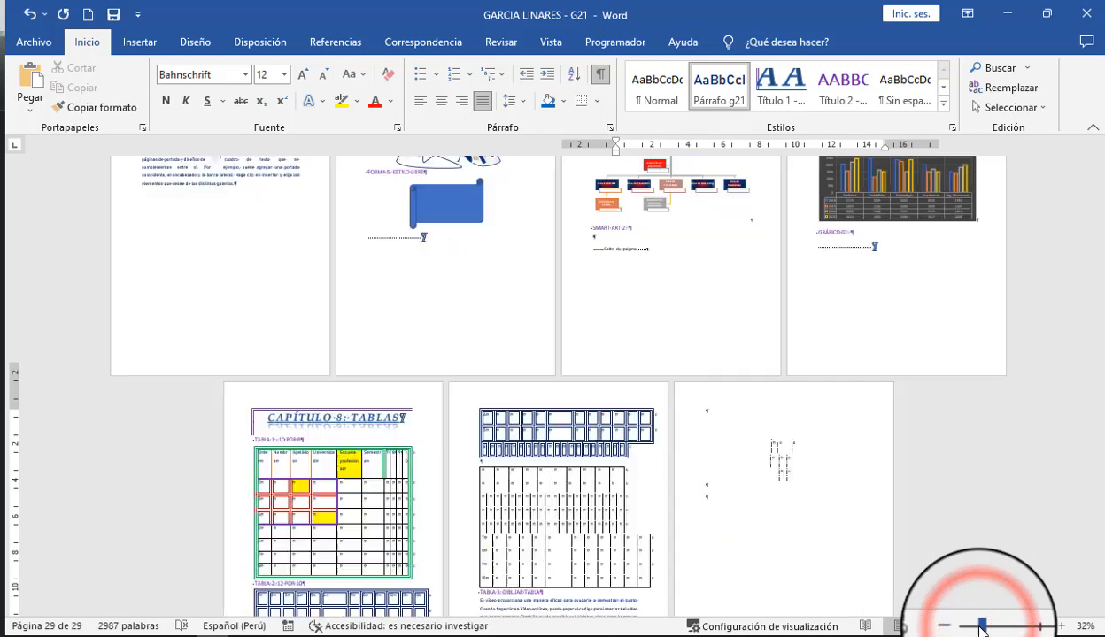
{"action": "left_click", "coordinate": [784, 475]}
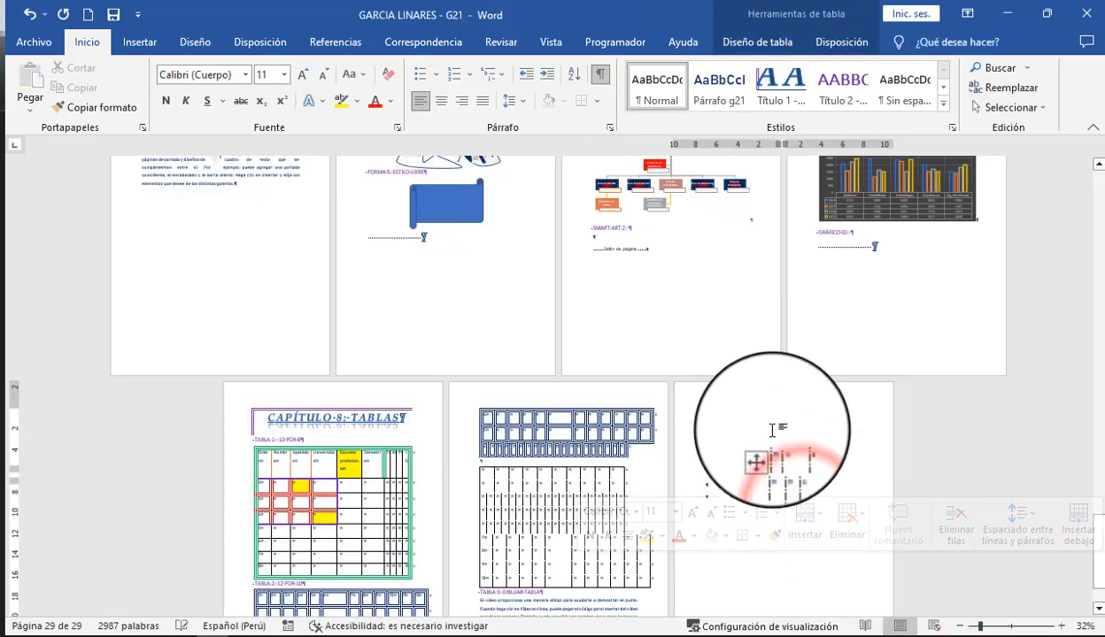
{"action": "left_click_drag", "start_coordinate": [763, 450], "coordinate": [550, 571]}
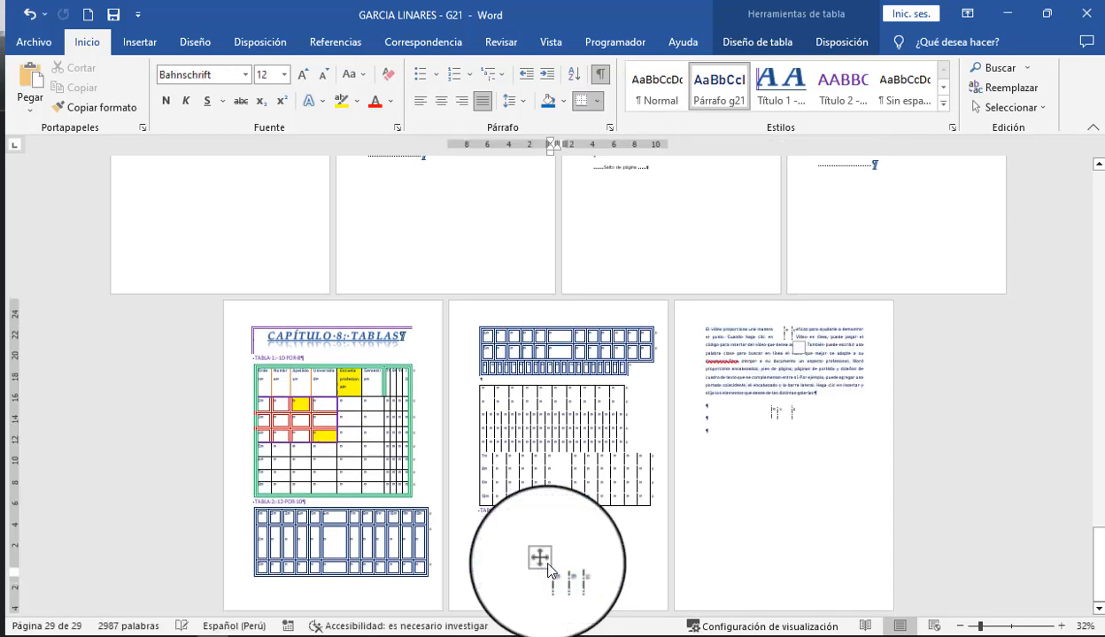
Move the drawn table with one narrow and one wide cell into the sample-text paragraph so the text wraps around it
{"action": "left_click", "coordinate": [771, 409]}
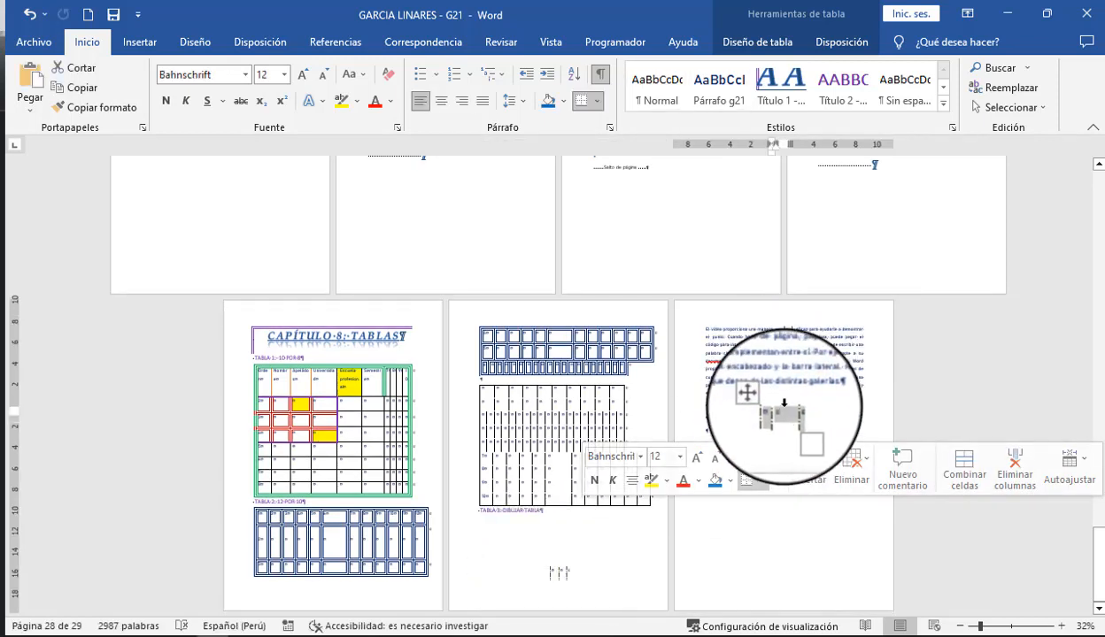
{"action": "left_click_drag", "start_coordinate": [765, 401], "coordinate": [767, 370]}
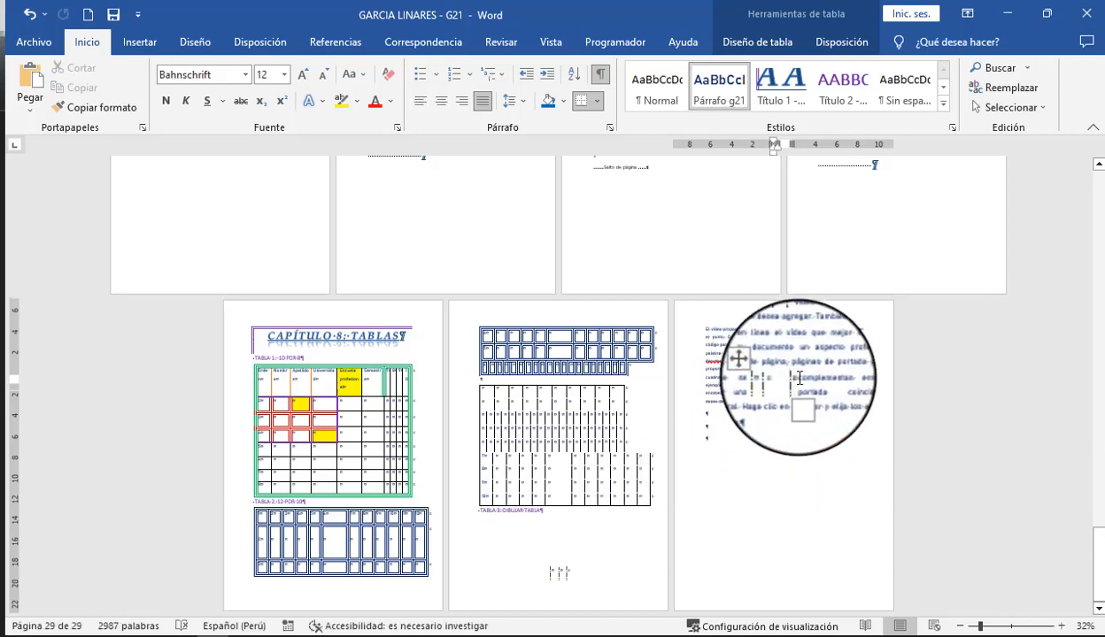
{"action": "left_click", "coordinate": [1014, 629]}
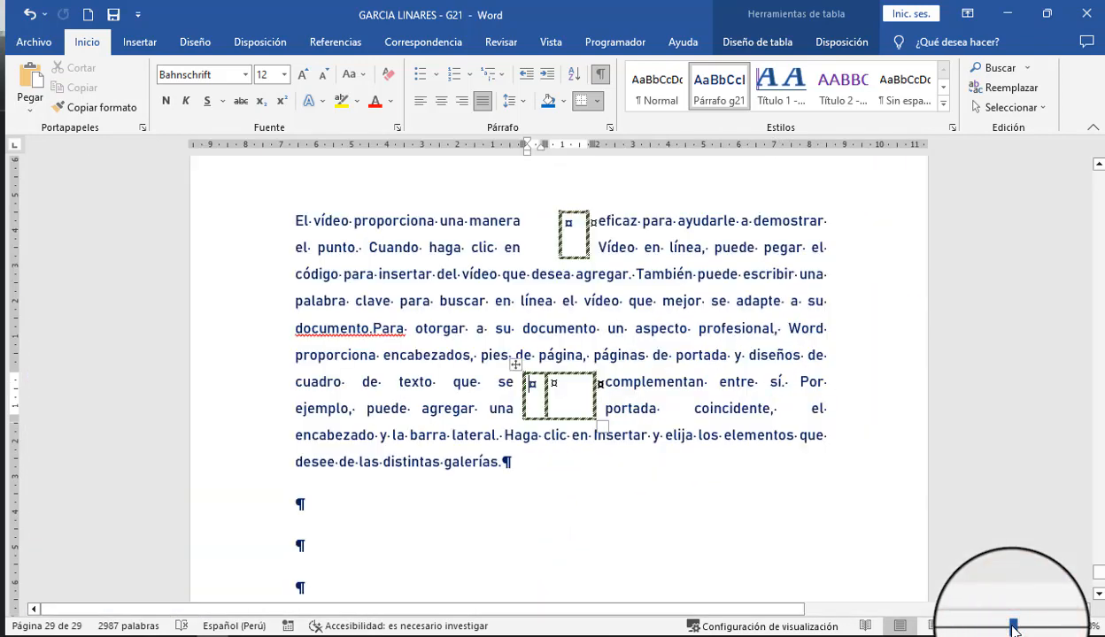
Undo the last two table moves and delete the upper drawn table with one narrow and one wide cell
{"action": "key", "text": "ctrl+z"}
{"action": "key", "text": "ctrl+z"}
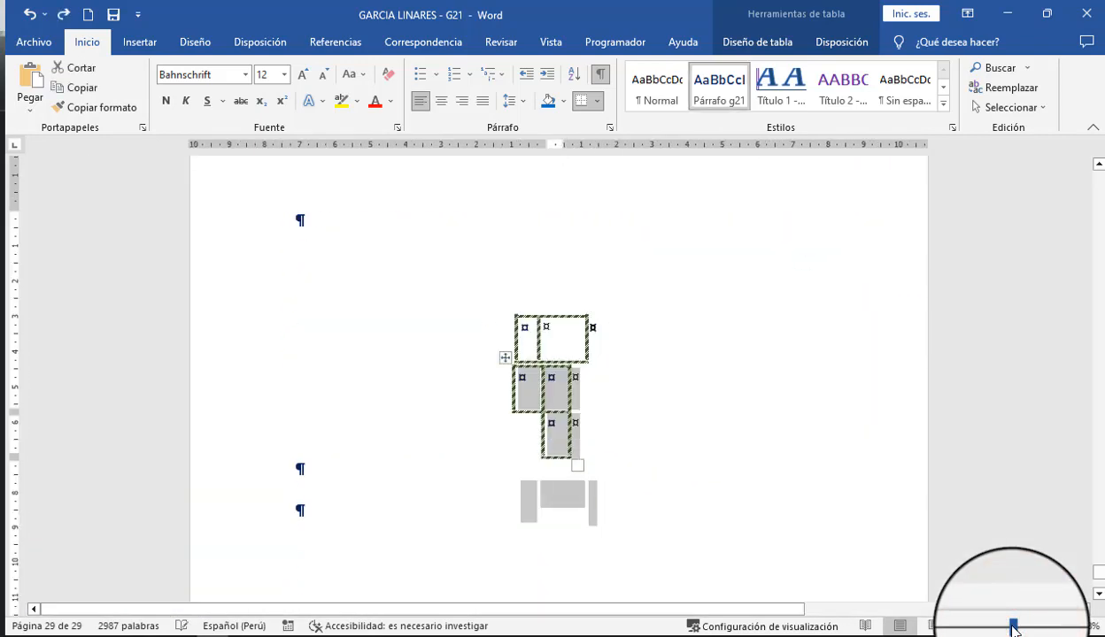
{"action": "left_click", "coordinate": [584, 348]}
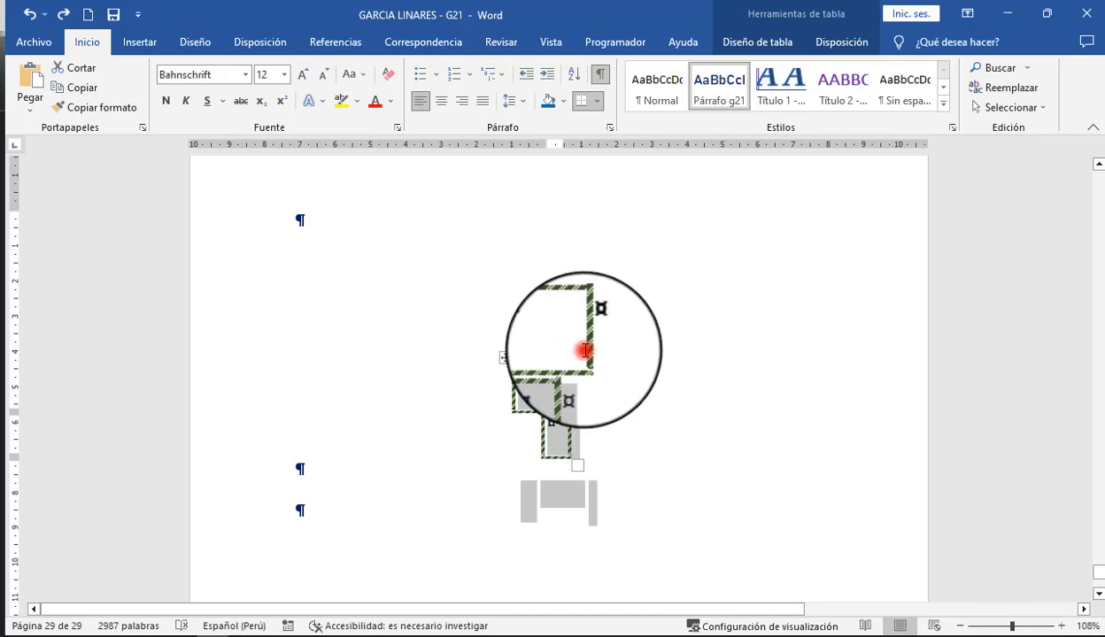
{"action": "left_click", "coordinate": [510, 310]}
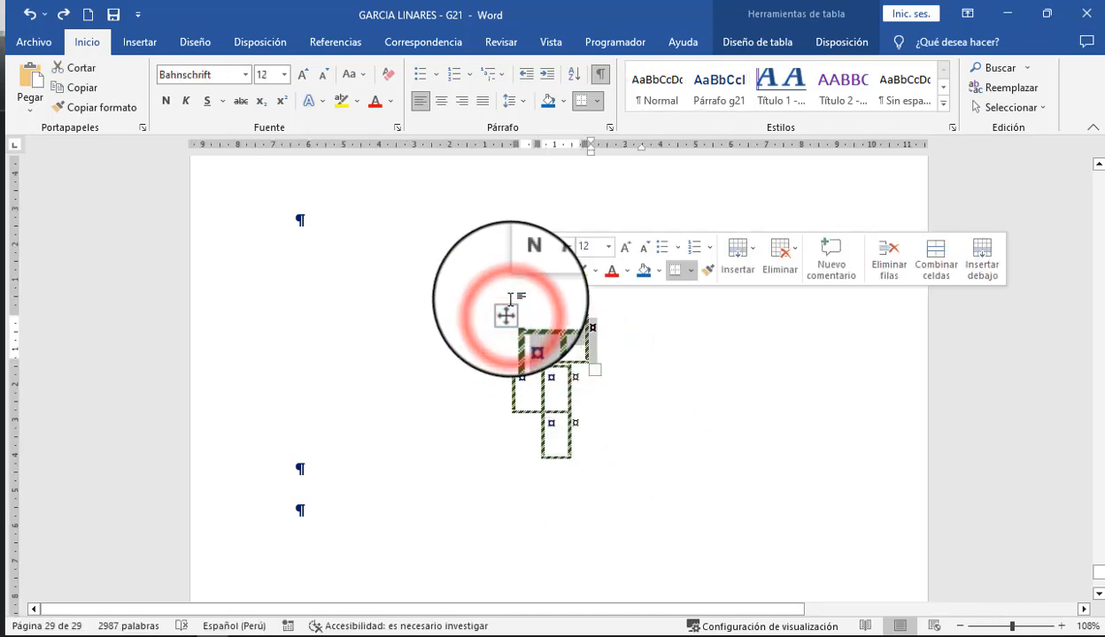
{"action": "key", "text": "BackSpace"}
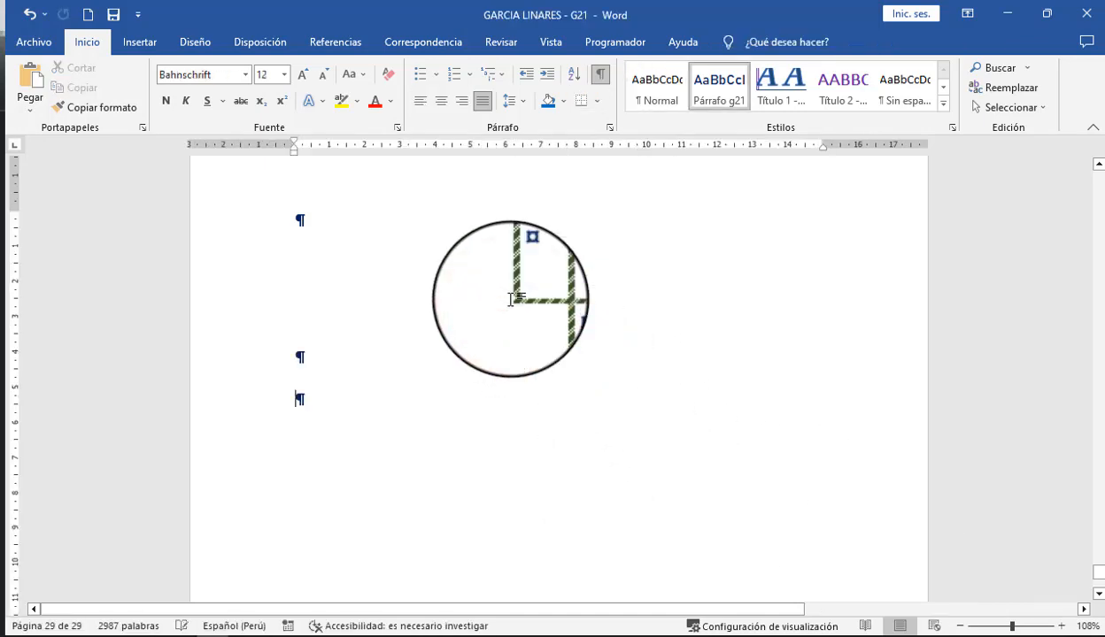
Try to move the remaining drawn table into the sample-text paragraph under the Tabla 3 heading, and undo the move
{"action": "left_click", "coordinate": [990, 627]}
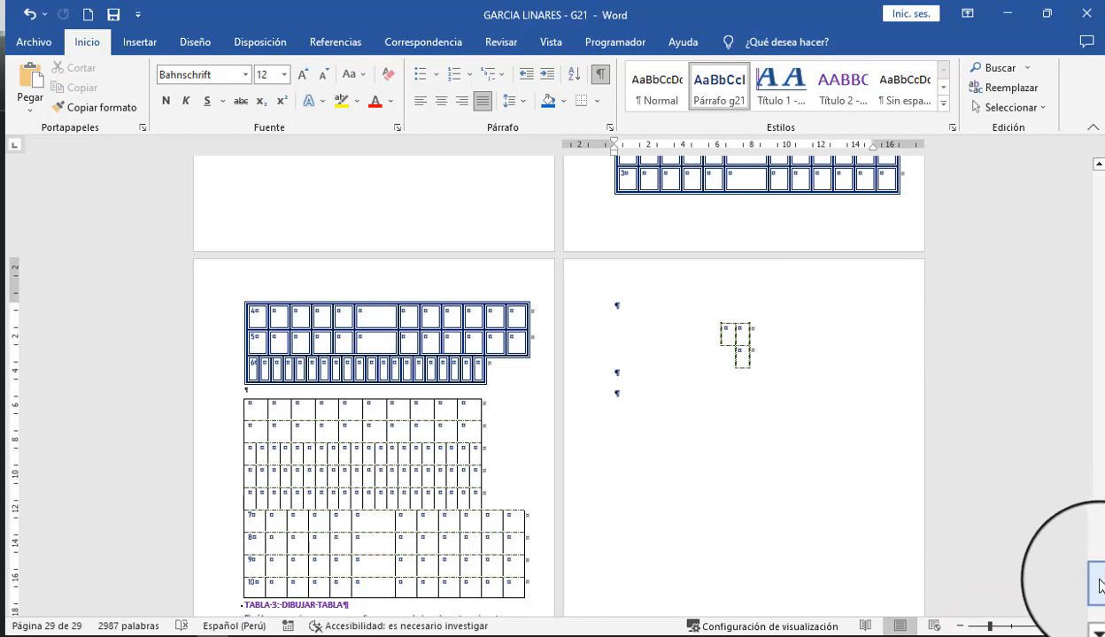
{"action": "left_click_drag", "start_coordinate": [1101, 586], "coordinate": [1096, 595]}
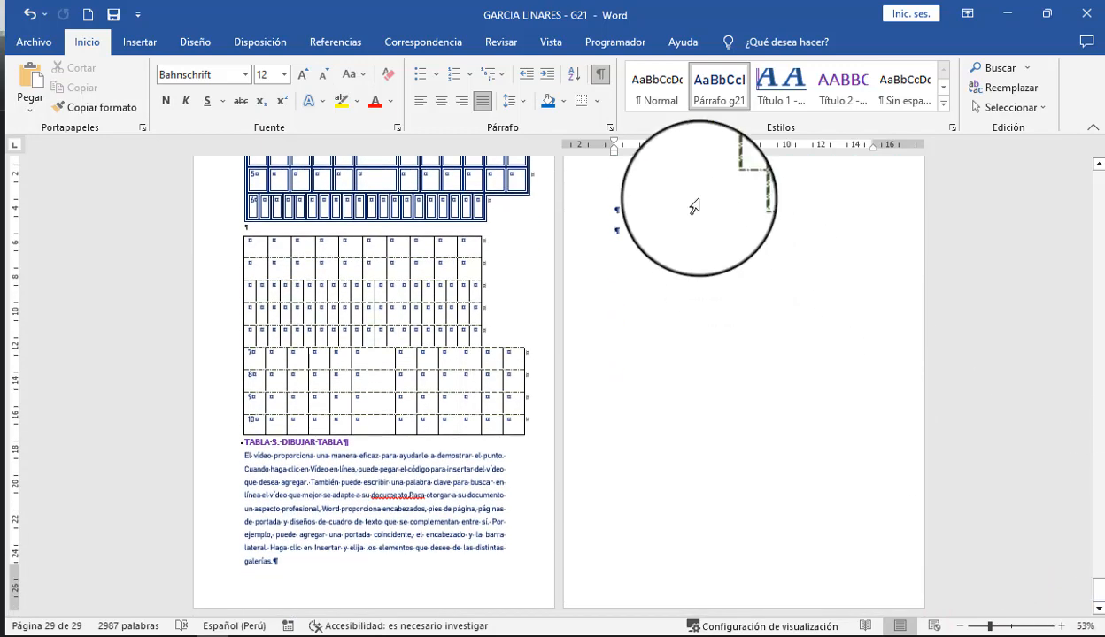
{"action": "left_click", "coordinate": [728, 177]}
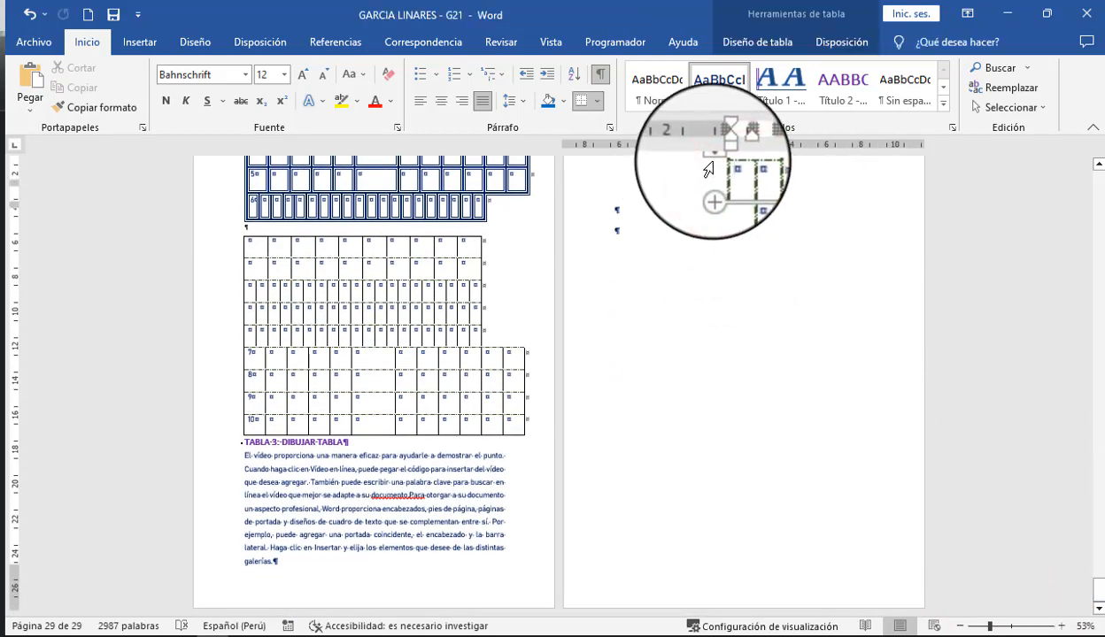
{"action": "left_click_drag", "start_coordinate": [716, 156], "coordinate": [342, 526]}
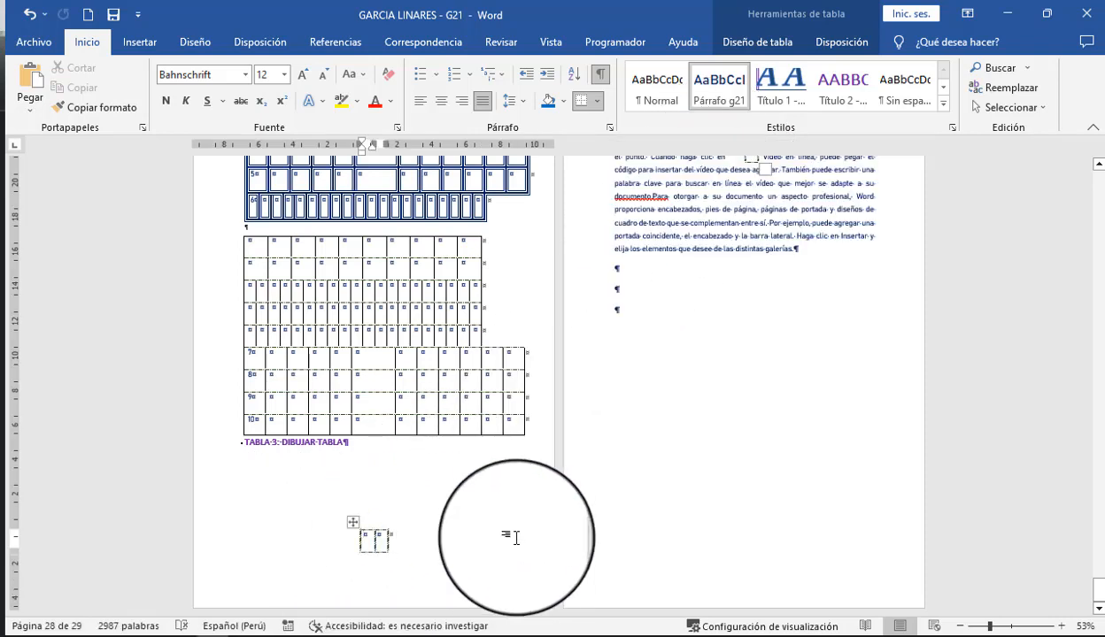
{"action": "key", "text": "ctrl+z"}
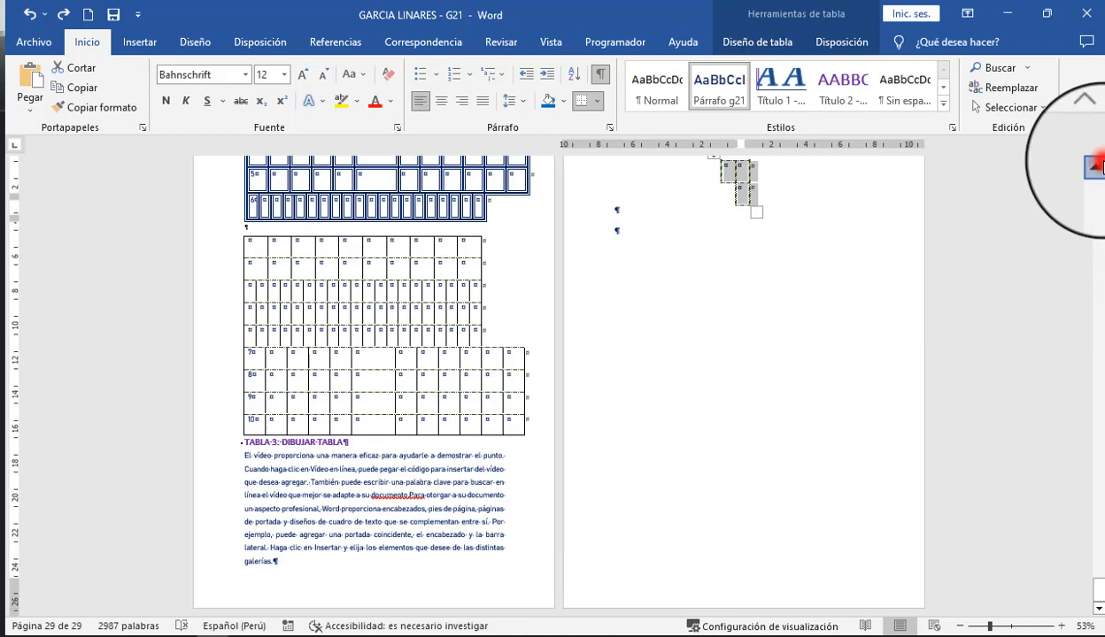
Set the remaining drawn table's alignment to right (Derecha) in the table properties
{"action": "left_click", "coordinate": [1097, 164]}
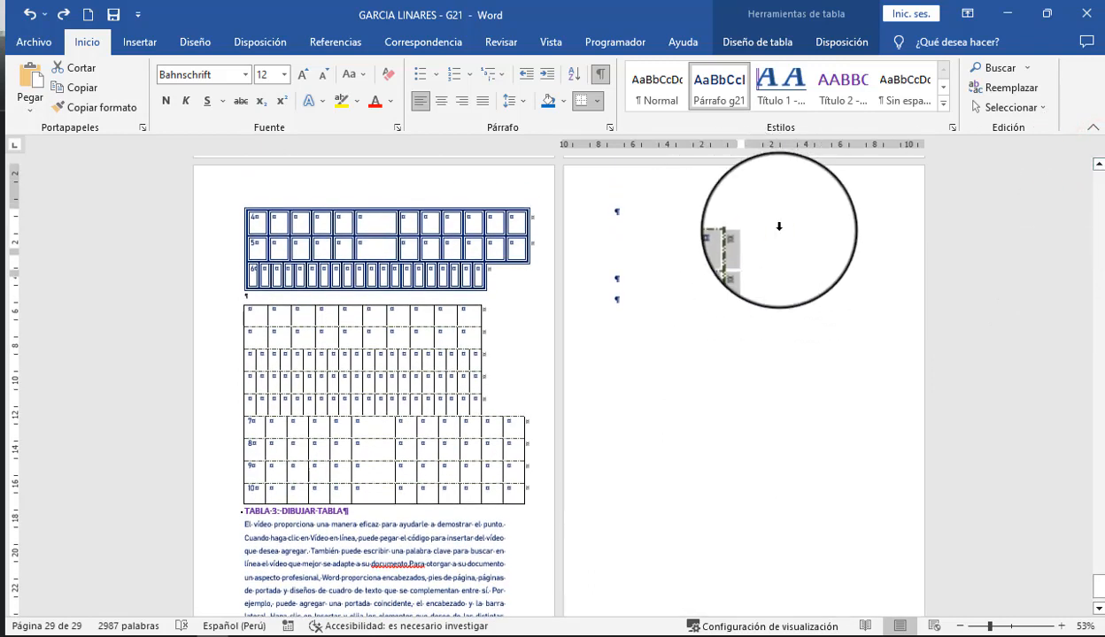
{"action": "left_click", "coordinate": [777, 232]}
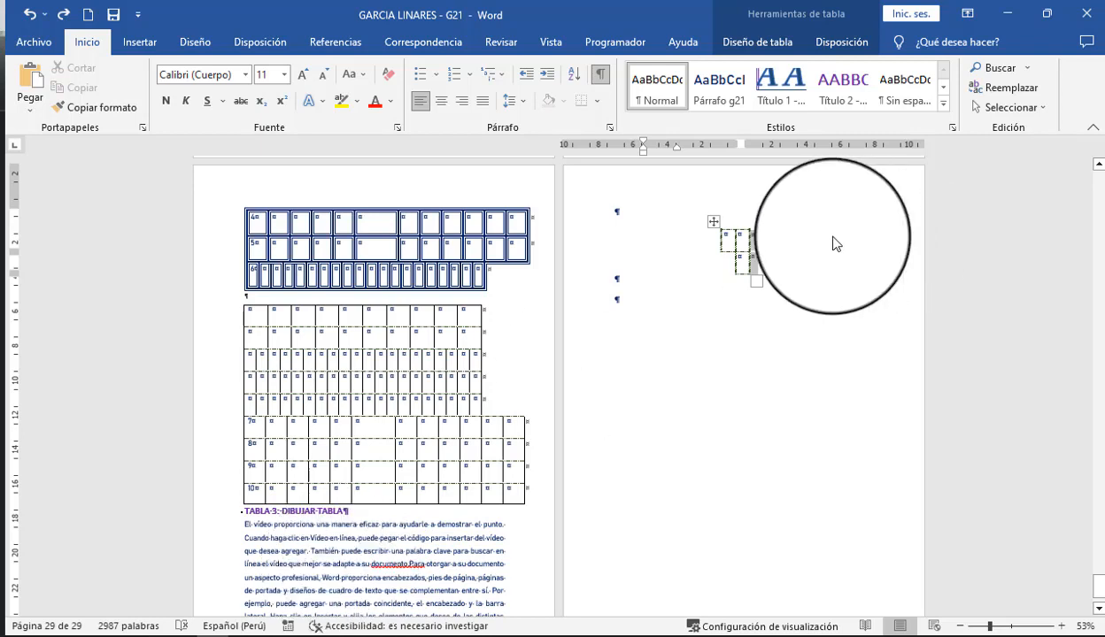
{"action": "left_click", "coordinate": [715, 223]}
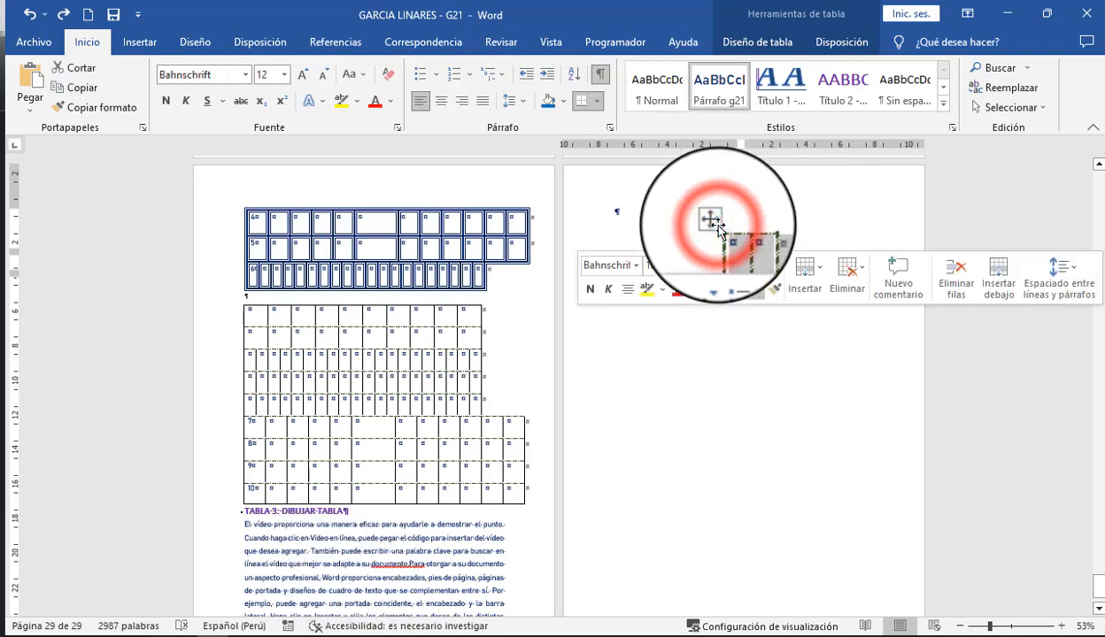
{"action": "left_click", "coordinate": [750, 44]}
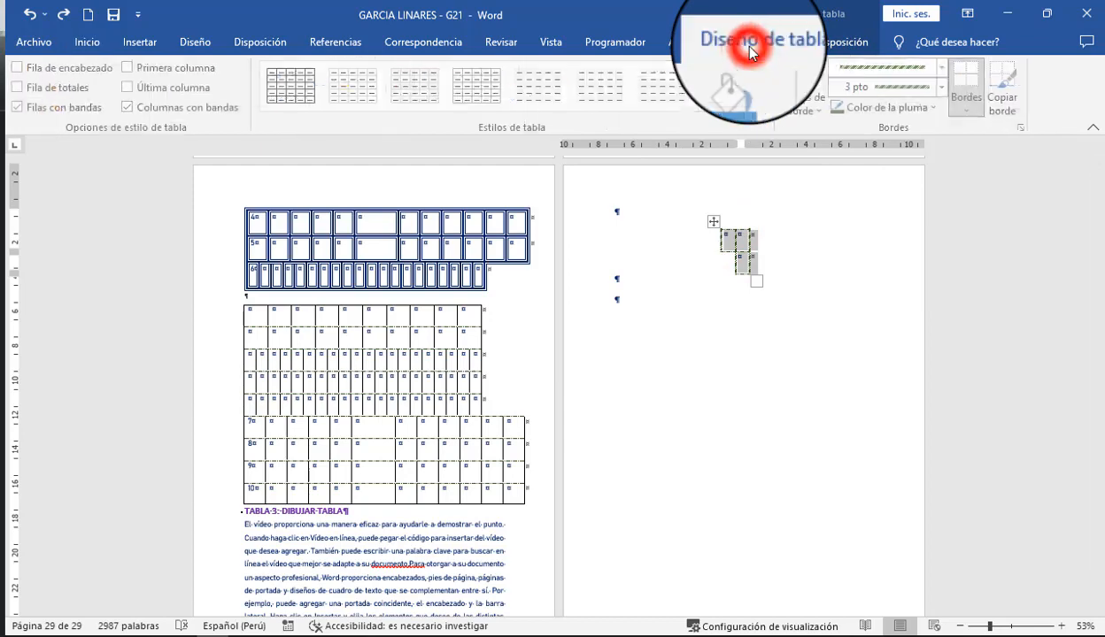
{"action": "left_click", "coordinate": [842, 42]}
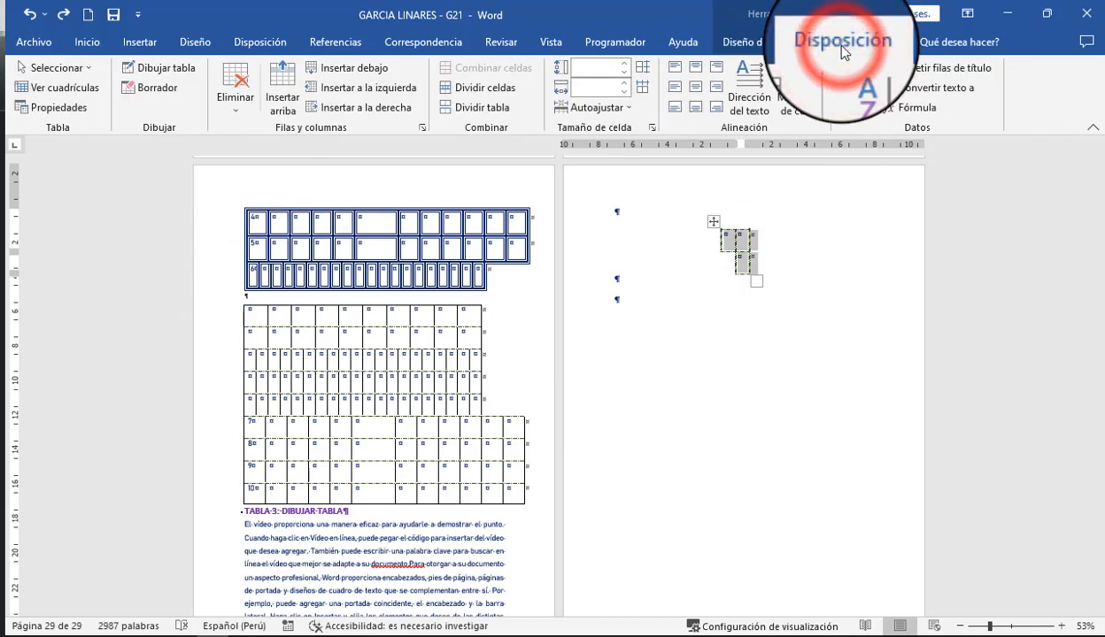
{"action": "left_click", "coordinate": [42, 106]}
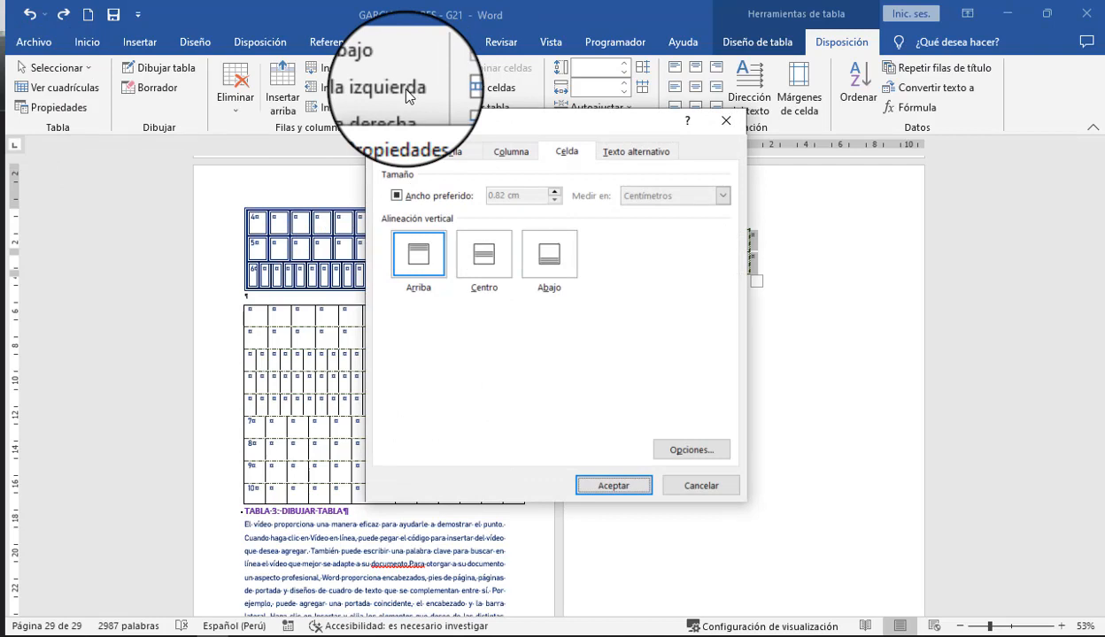
{"action": "left_click", "coordinate": [410, 152]}
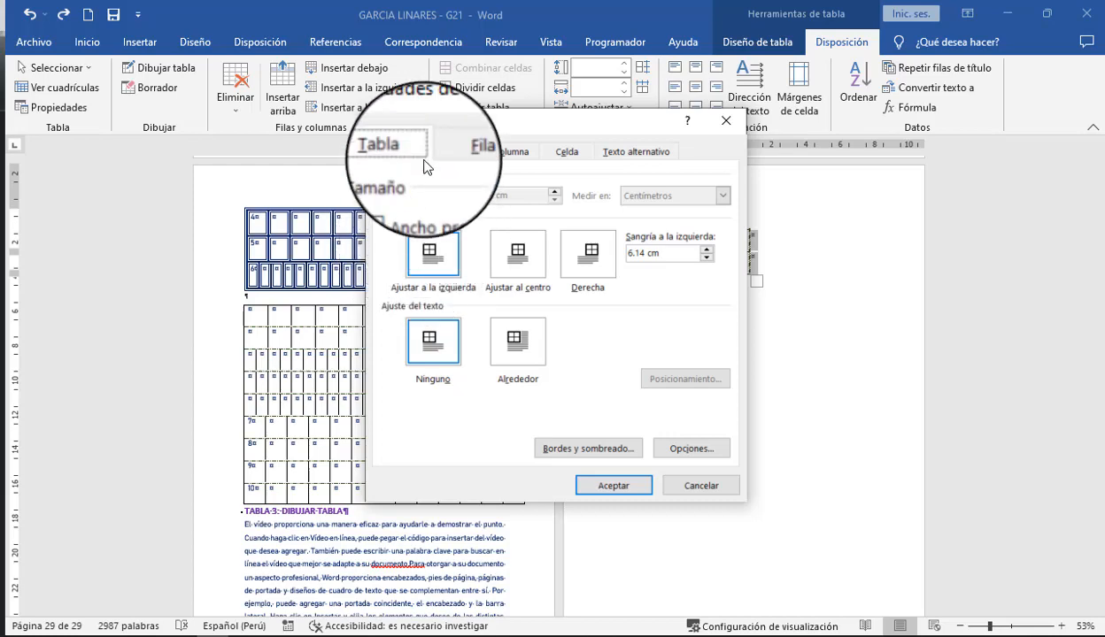
{"action": "left_click_drag", "start_coordinate": [422, 118], "coordinate": [175, 129]}
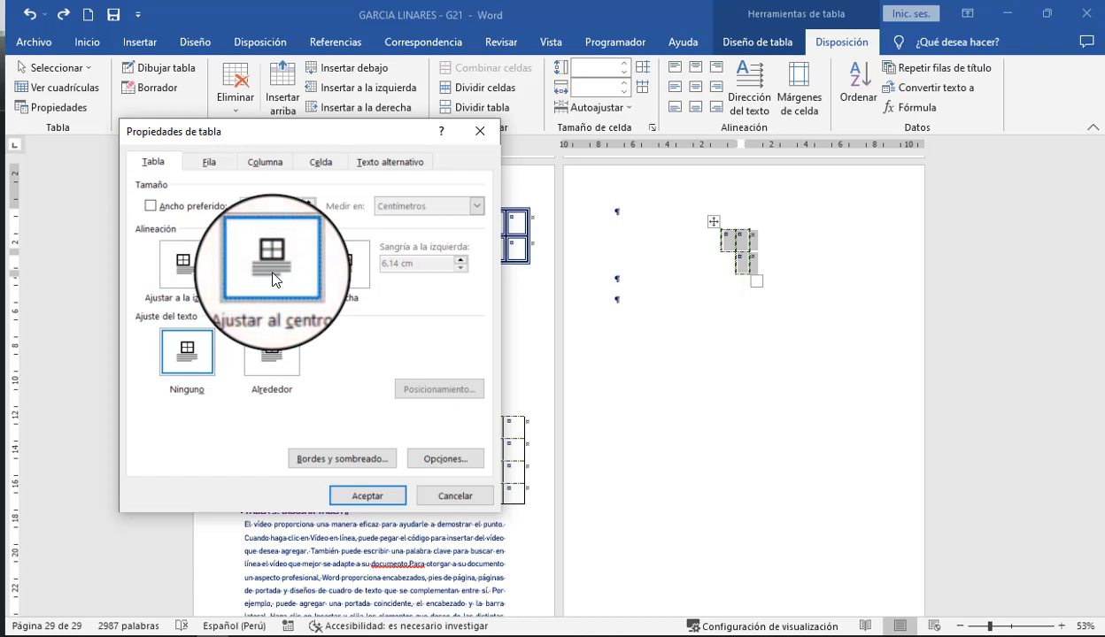
{"action": "left_click", "coordinate": [363, 258]}
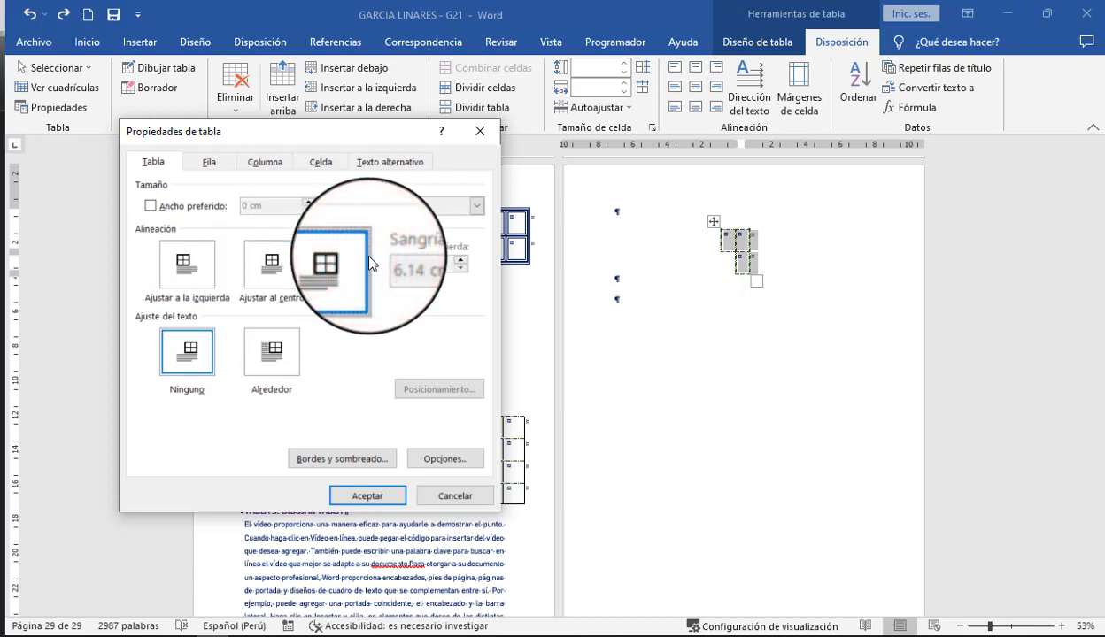
{"action": "left_click", "coordinate": [249, 267]}
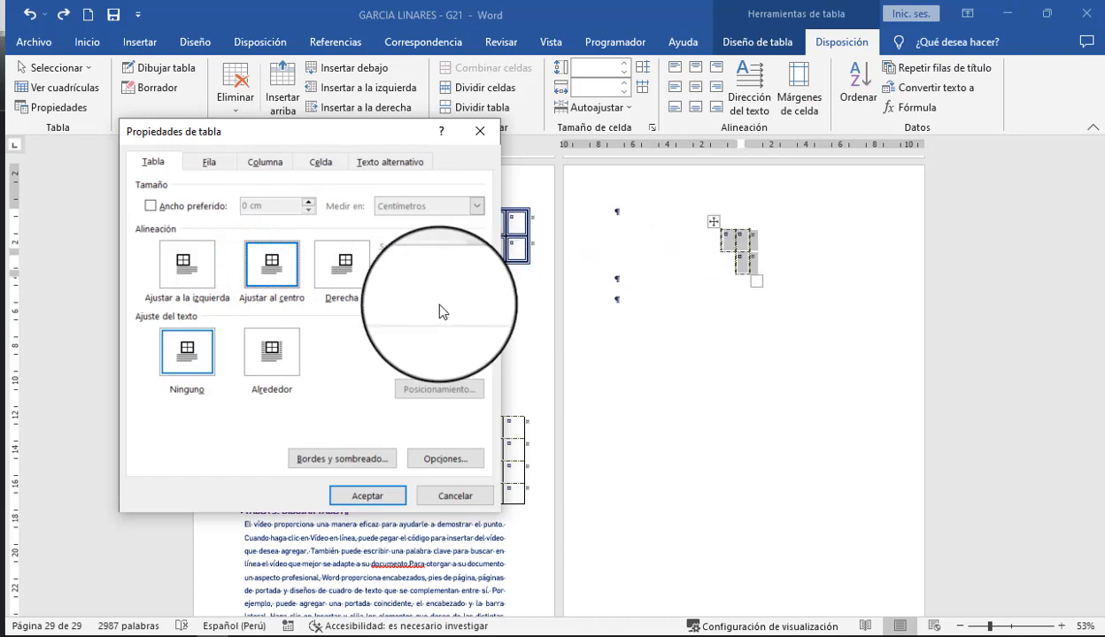
{"action": "left_click", "coordinate": [340, 264]}
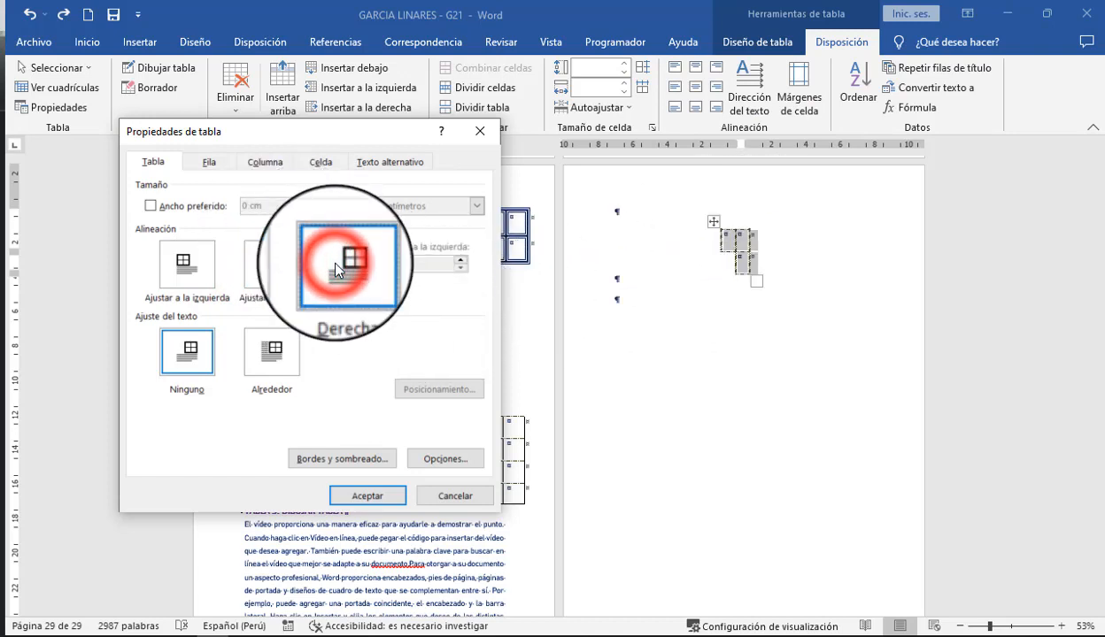
{"action": "left_click", "coordinate": [396, 494]}
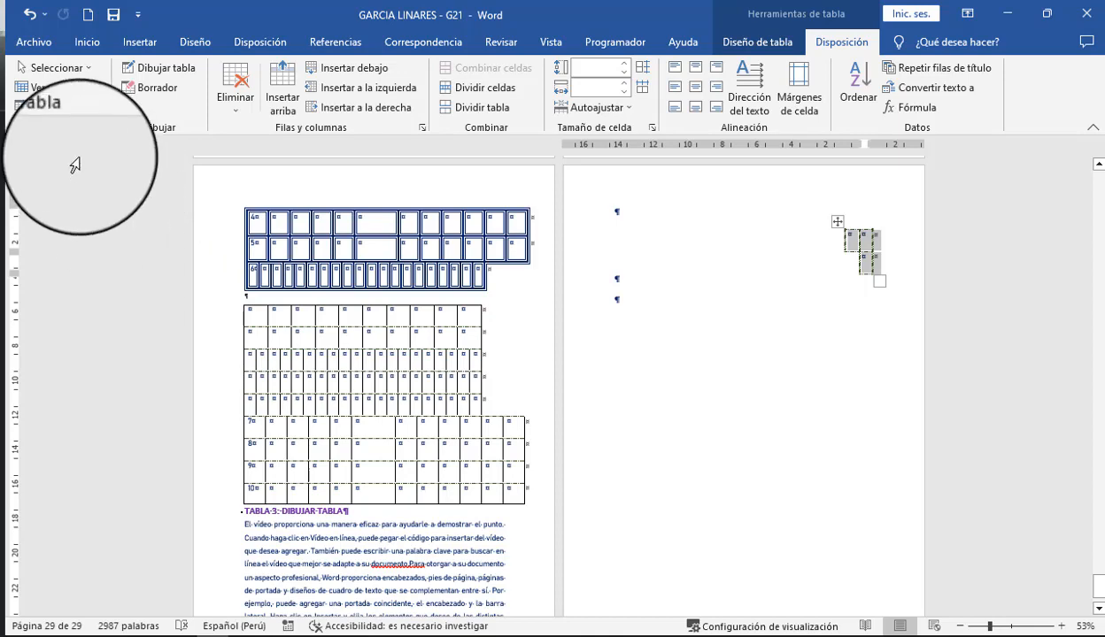
Set the drawn table's alignment to centre (Ajustar al centro) in its table properties
{"action": "left_click", "coordinate": [85, 108]}
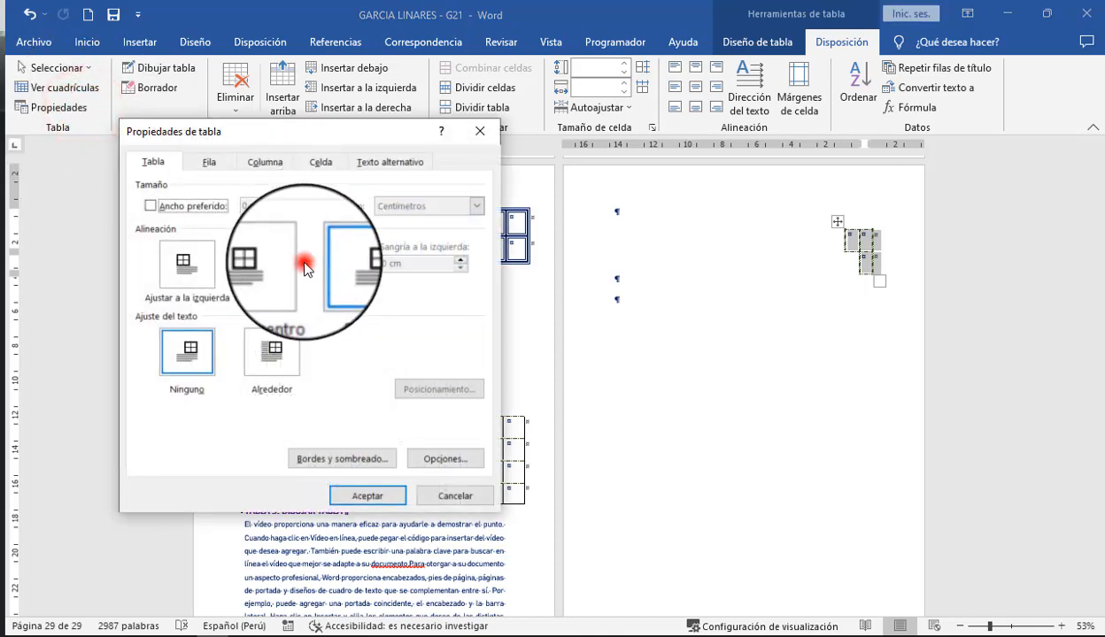
{"action": "left_click", "coordinate": [284, 262]}
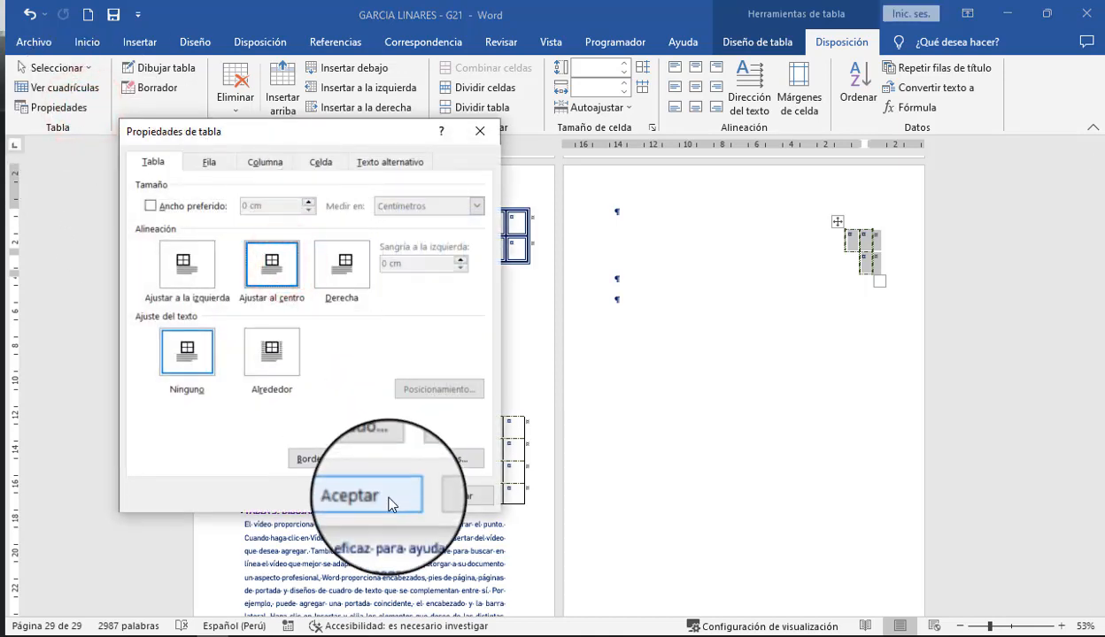
{"action": "left_click", "coordinate": [381, 496]}
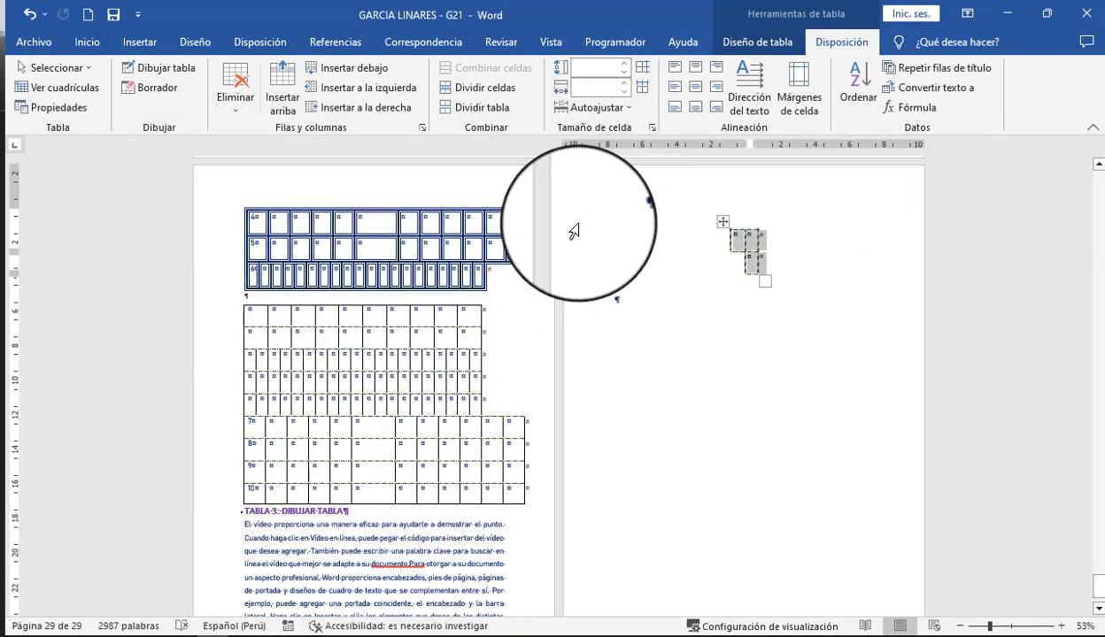
Set the drawn table's text wrapping to around (Alrededor) in its table properties
{"action": "left_click", "coordinate": [52, 107]}
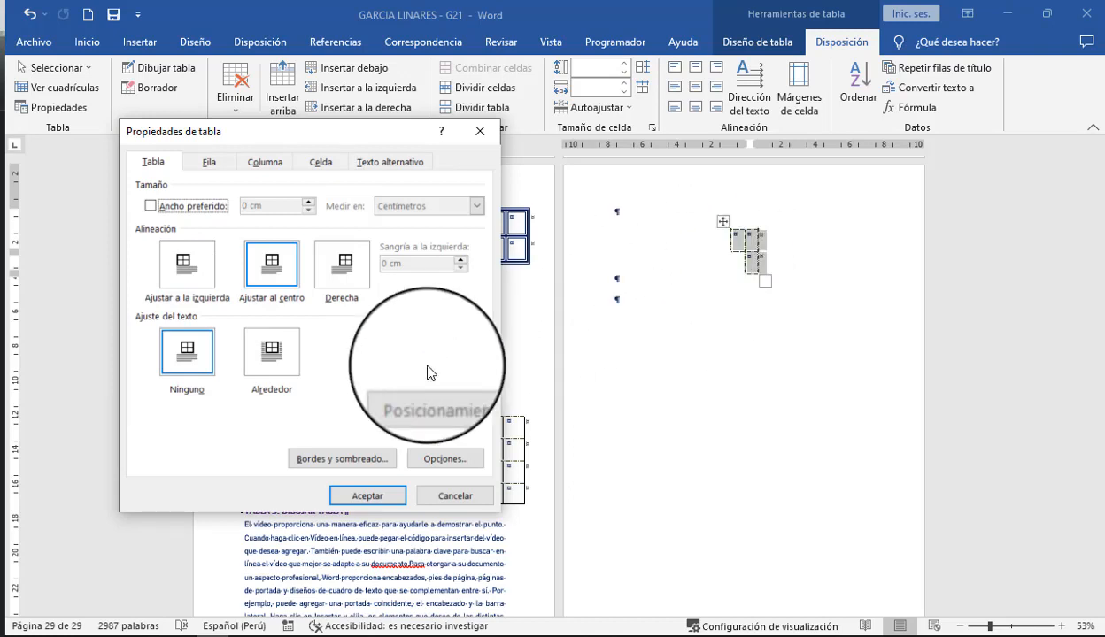
{"action": "left_click", "coordinate": [262, 363]}
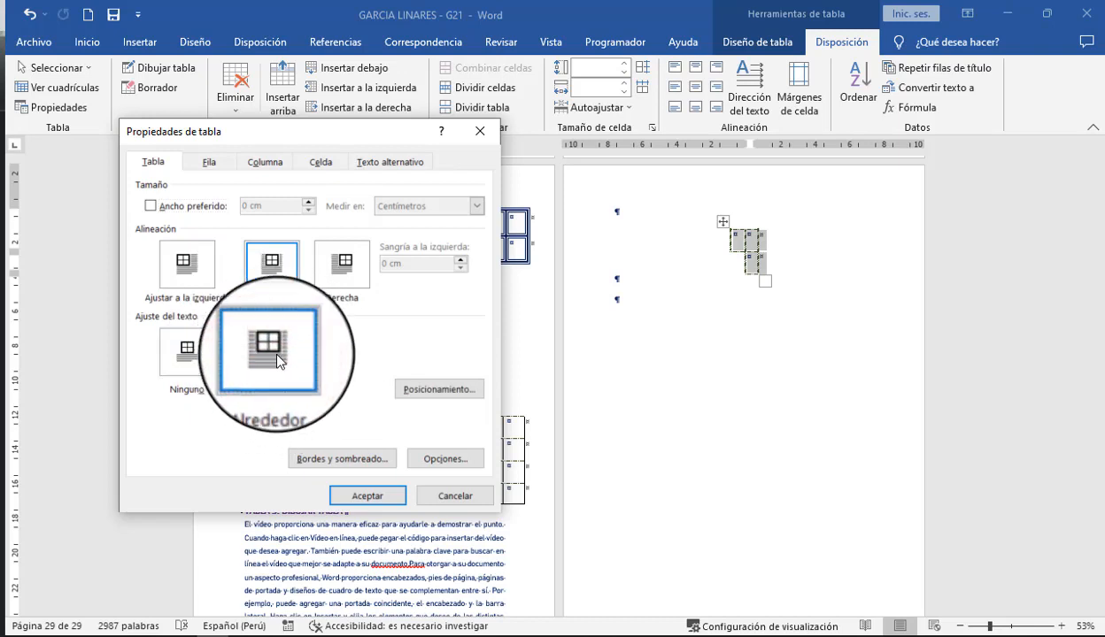
{"action": "left_click", "coordinate": [368, 496]}
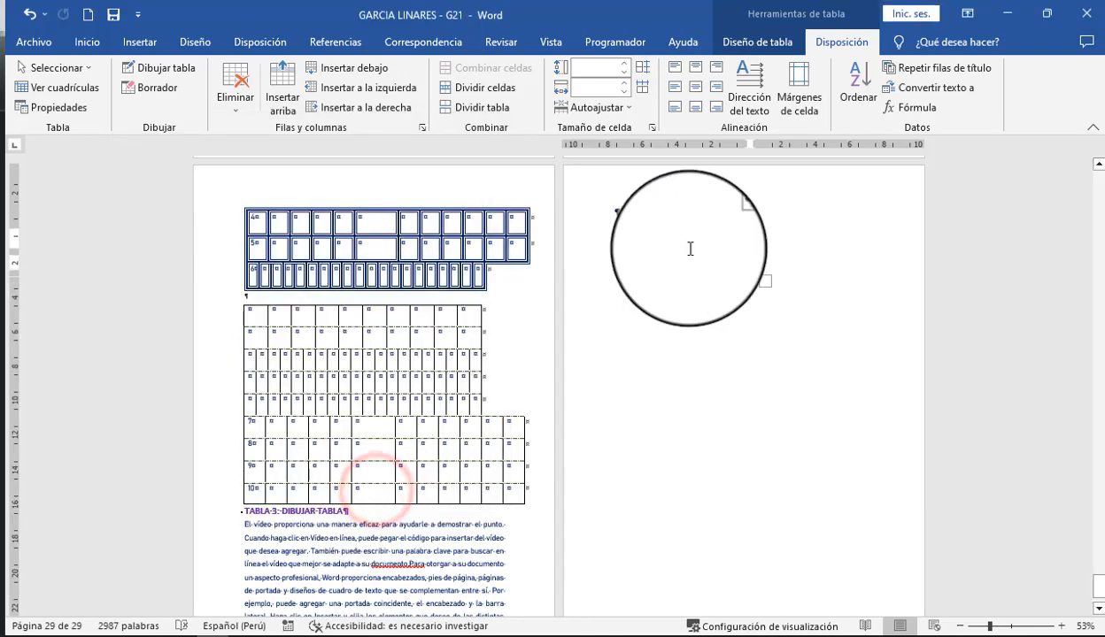
Move the drawn table into the middle of the sample-text paragraph under the Tabla 3 heading
{"action": "left_click_drag", "start_coordinate": [722, 221], "coordinate": [346, 538]}
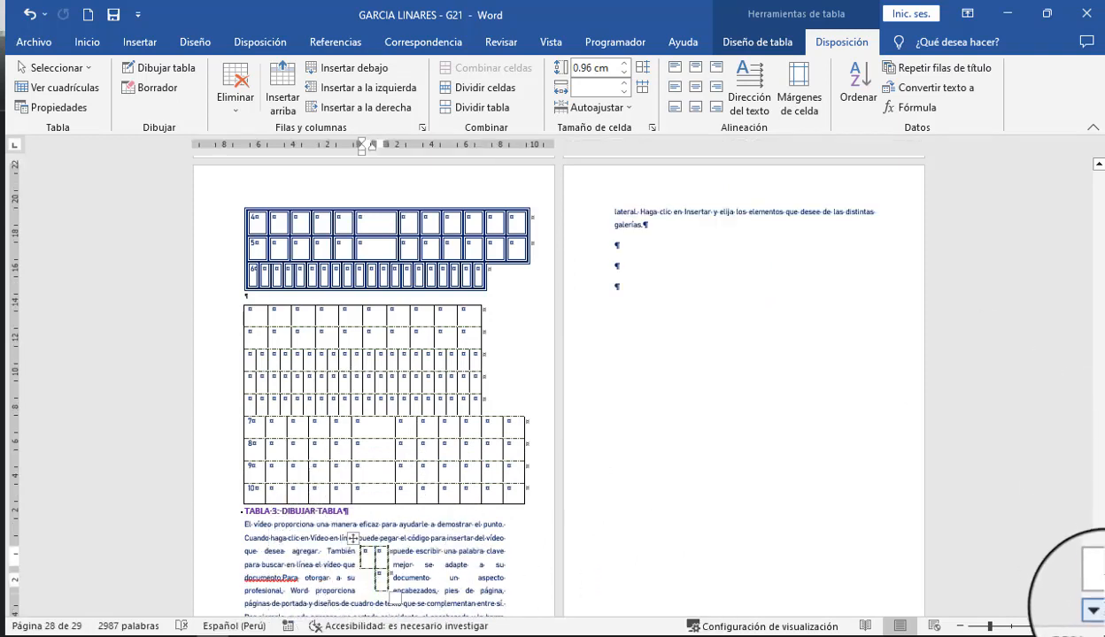
{"action": "left_click", "coordinate": [1096, 611]}
{"action": "left_click", "coordinate": [1095, 611]}
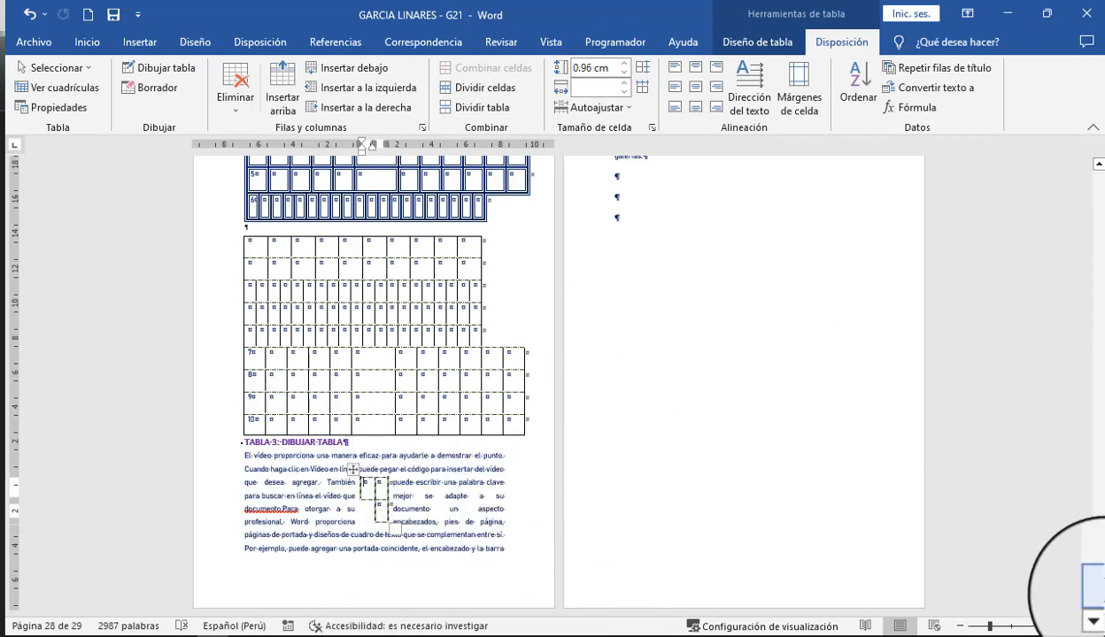
Delete the end of the sample paragraph that spills onto the next page, together with the extra empty paragraphs there
{"action": "left_click_drag", "start_coordinate": [1098, 600], "coordinate": [1097, 588]}
{"action": "left_click_drag", "start_coordinate": [650, 324], "coordinate": [586, 243]}
{"action": "key", "text": "Delete"}
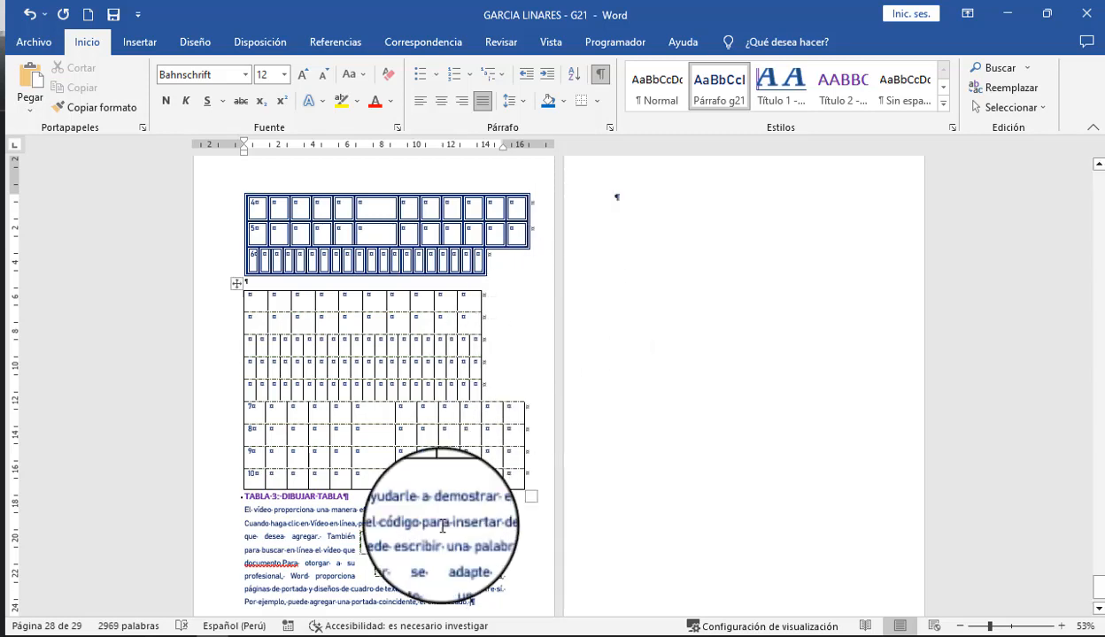
Select the whole drawn table under the Tabla 3 heading and open the positioning options (Posicionamiento) of its table properties
{"action": "left_click", "coordinate": [379, 547]}
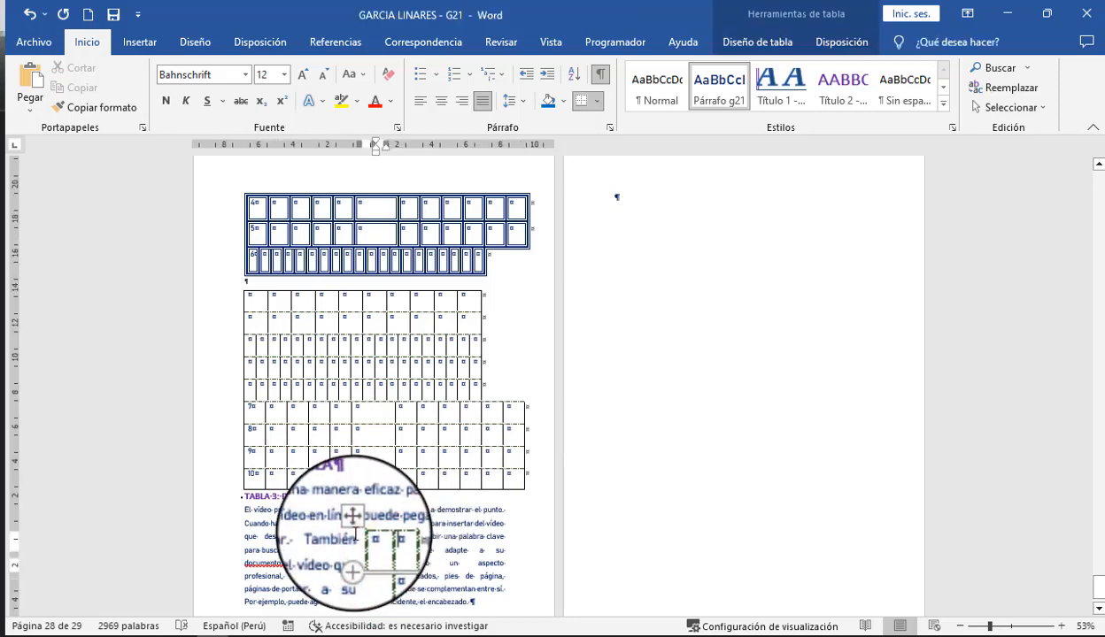
{"action": "left_click", "coordinate": [352, 525]}
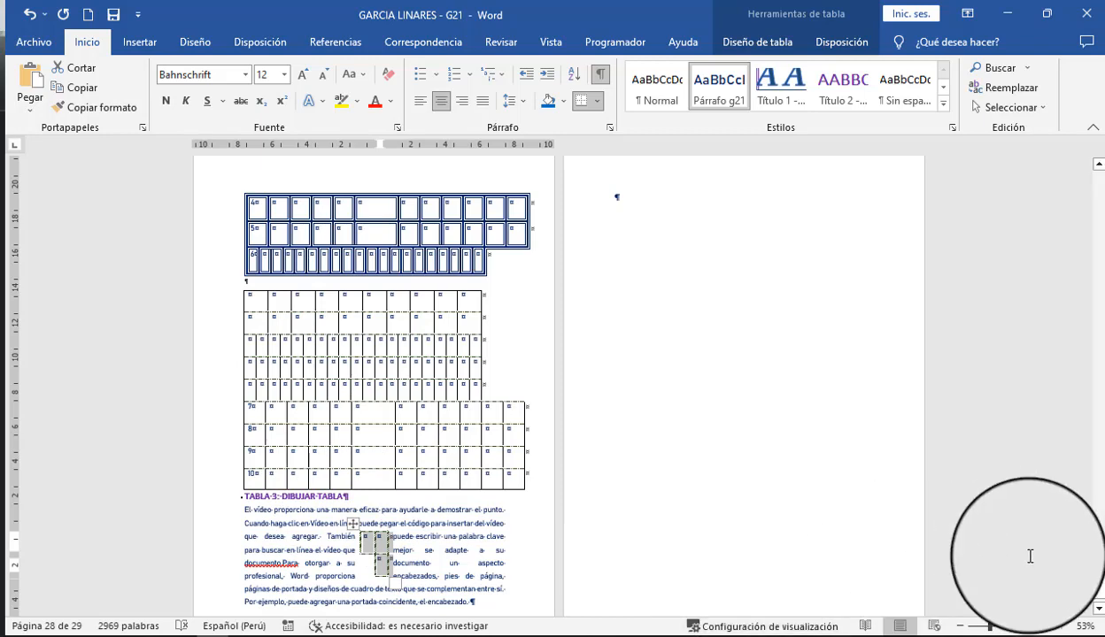
{"action": "left_click", "coordinate": [1012, 627]}
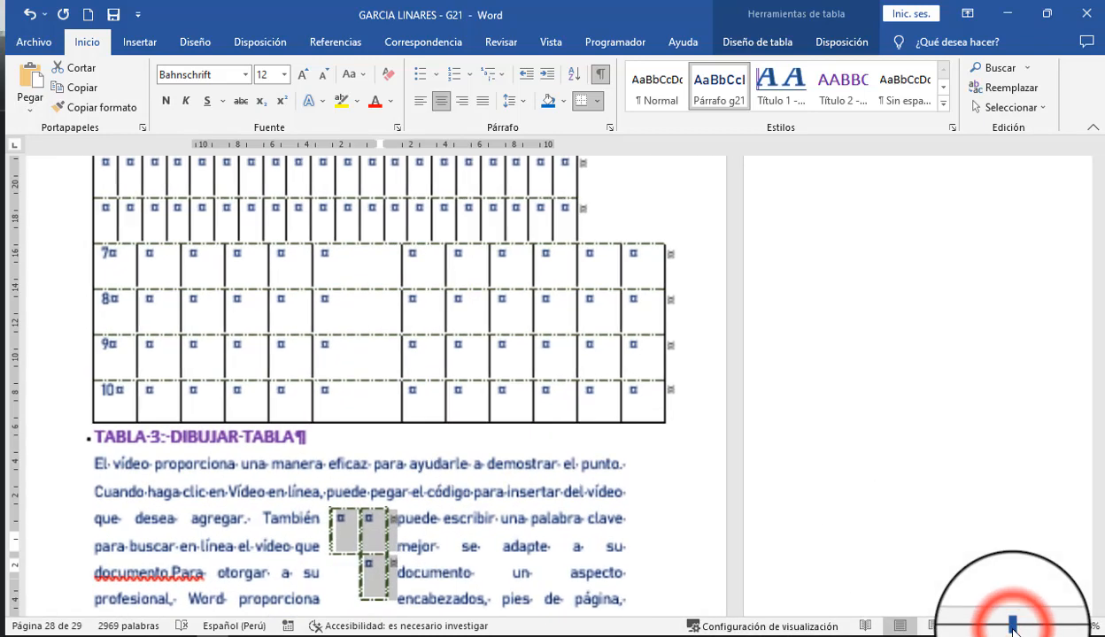
{"action": "left_click", "coordinate": [537, 523]}
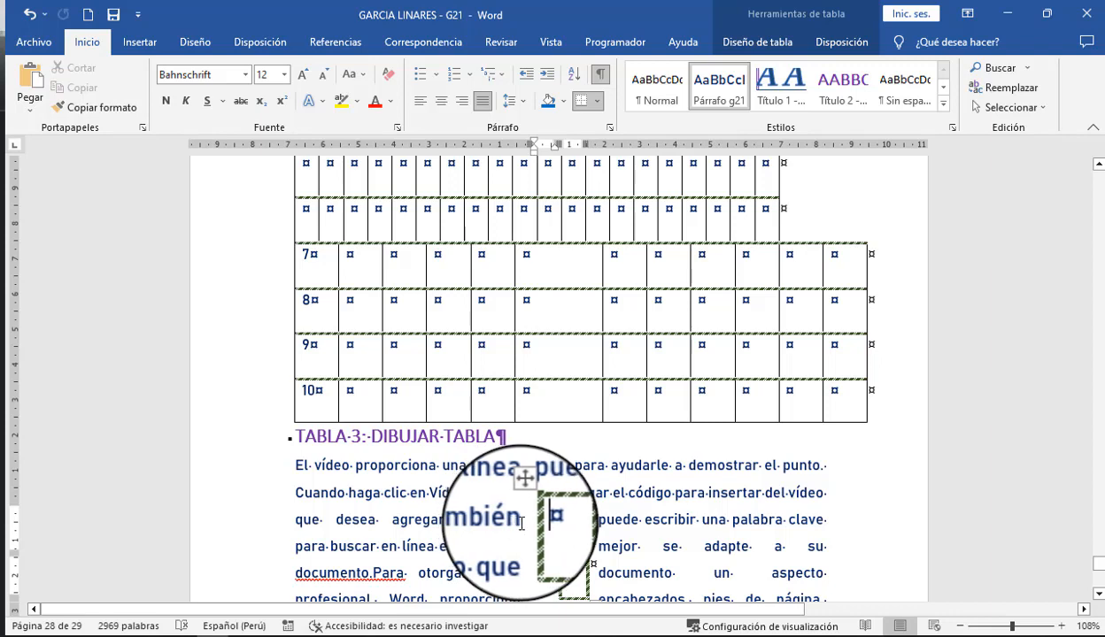
{"action": "left_click", "coordinate": [522, 500]}
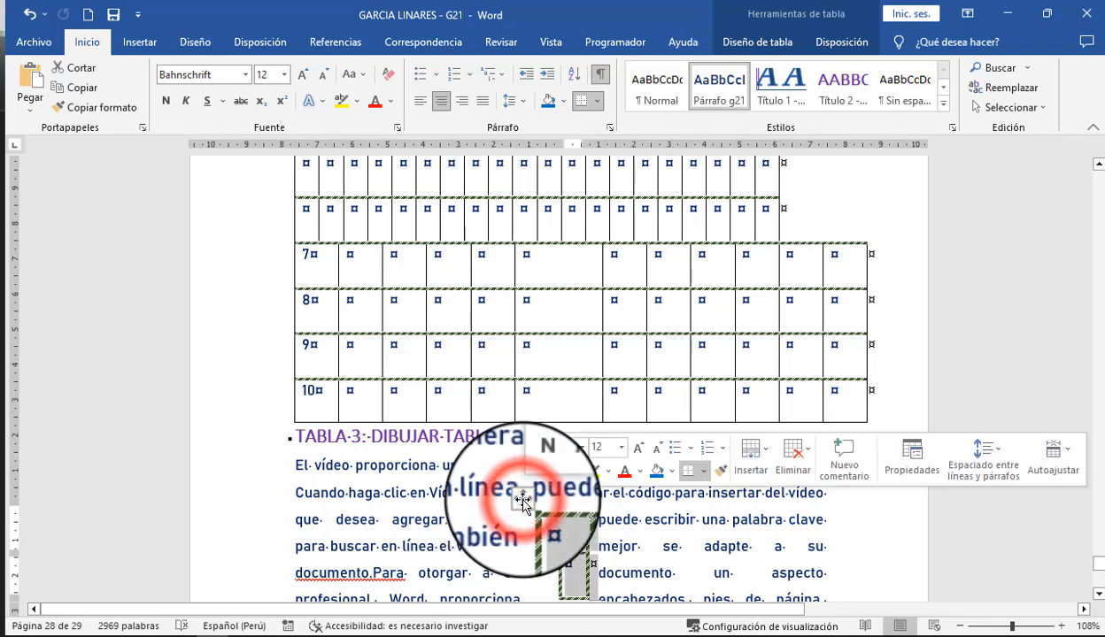
{"action": "left_click", "coordinate": [857, 48]}
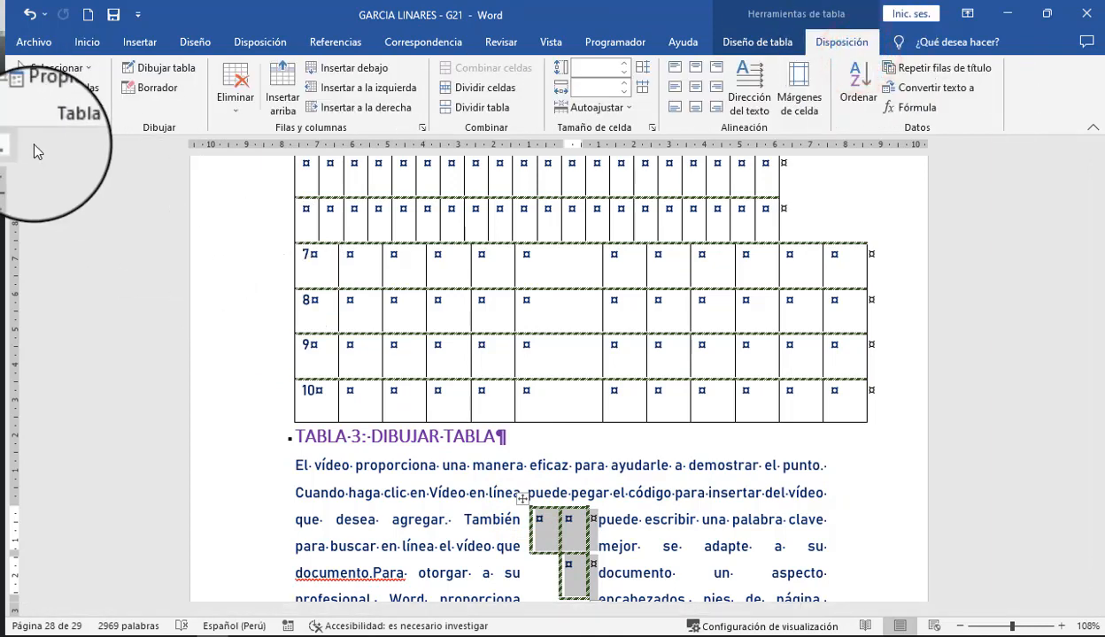
{"action": "left_click", "coordinate": [58, 107]}
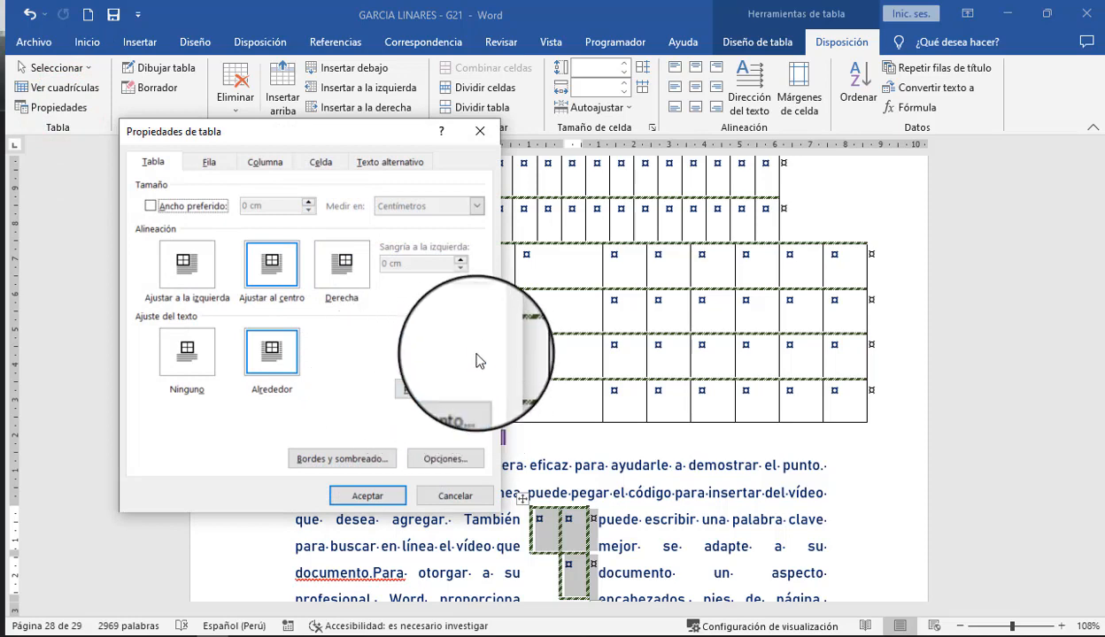
{"action": "left_click", "coordinate": [443, 390]}
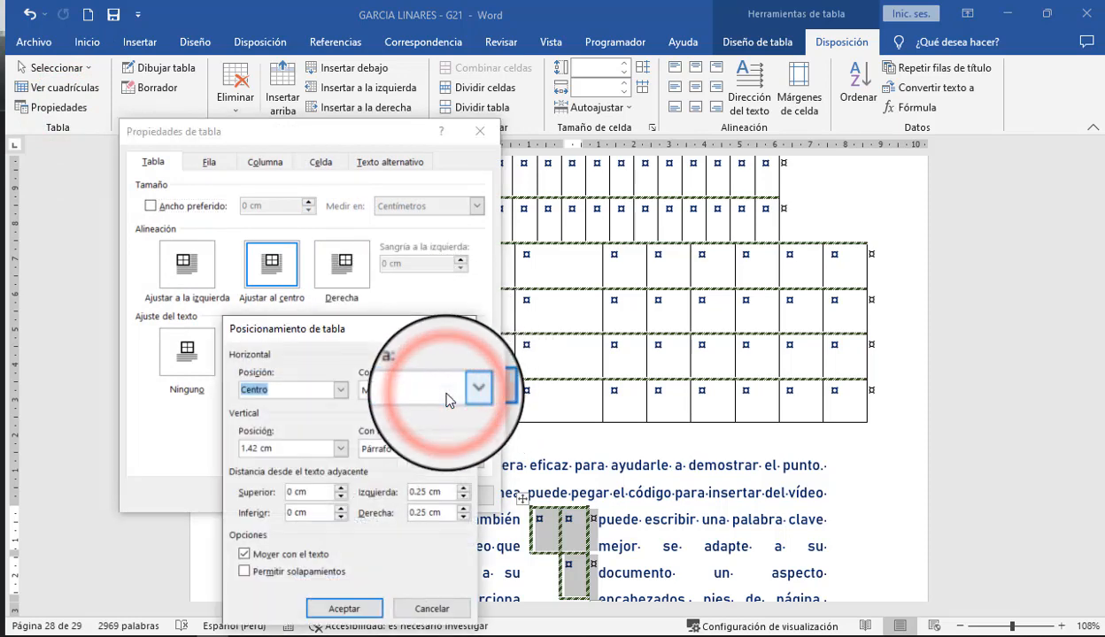
Choose the margin (Margen) as the reference for the drawn table's horizontal position and check its vertical position settings
{"action": "left_click_drag", "start_coordinate": [336, 332], "coordinate": [226, 220]}
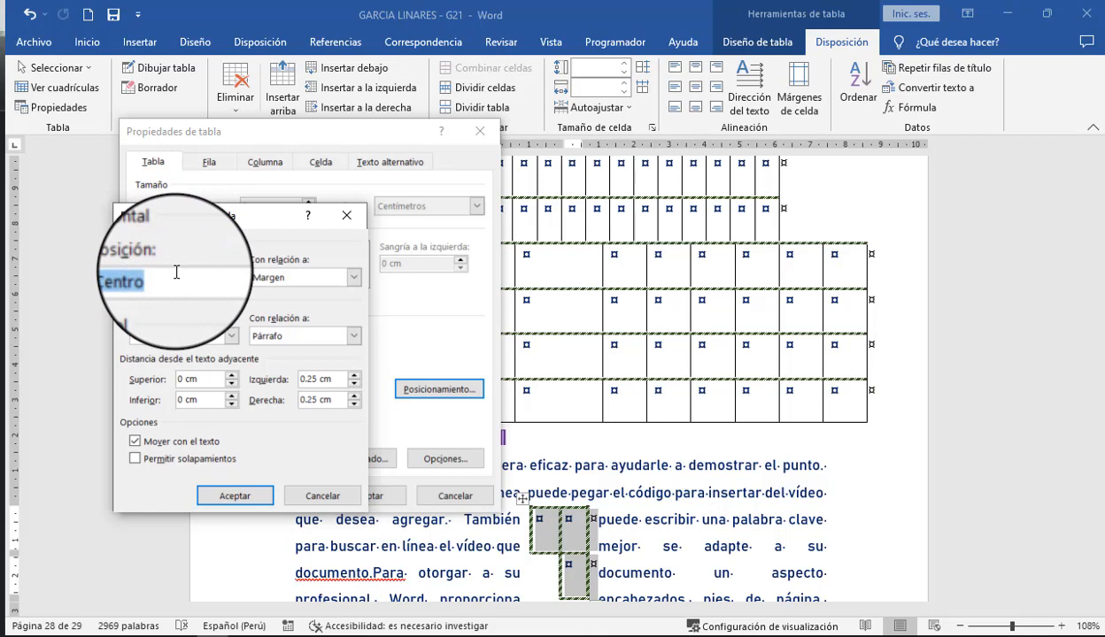
{"action": "left_click", "coordinate": [301, 275]}
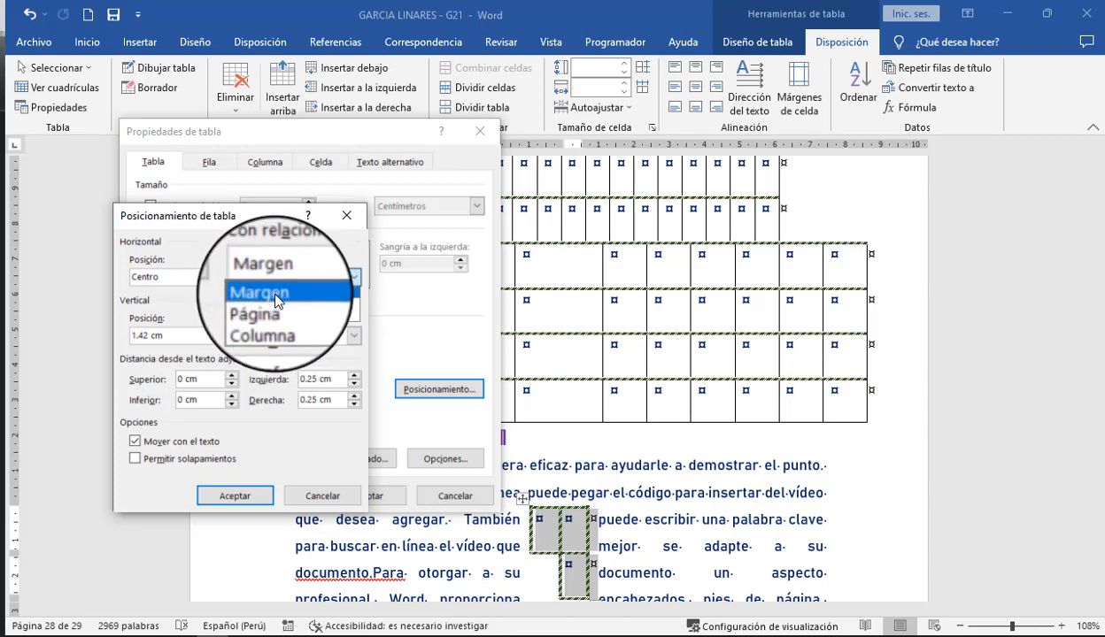
{"action": "left_click", "coordinate": [268, 287]}
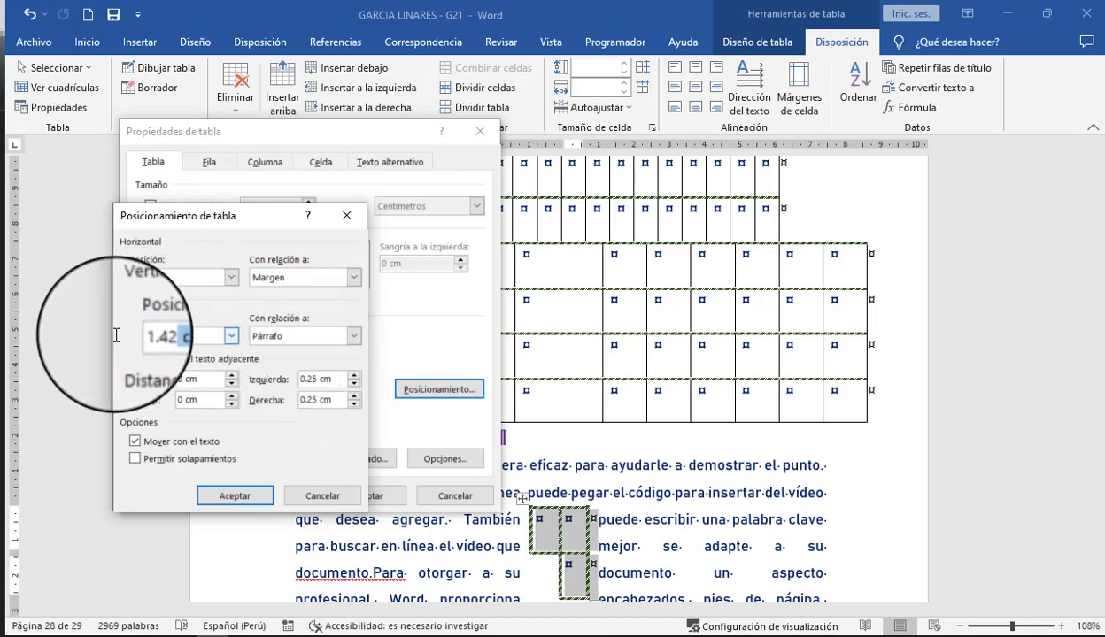
{"action": "left_click", "coordinate": [163, 333]}
{"action": "left_click", "coordinate": [306, 335]}
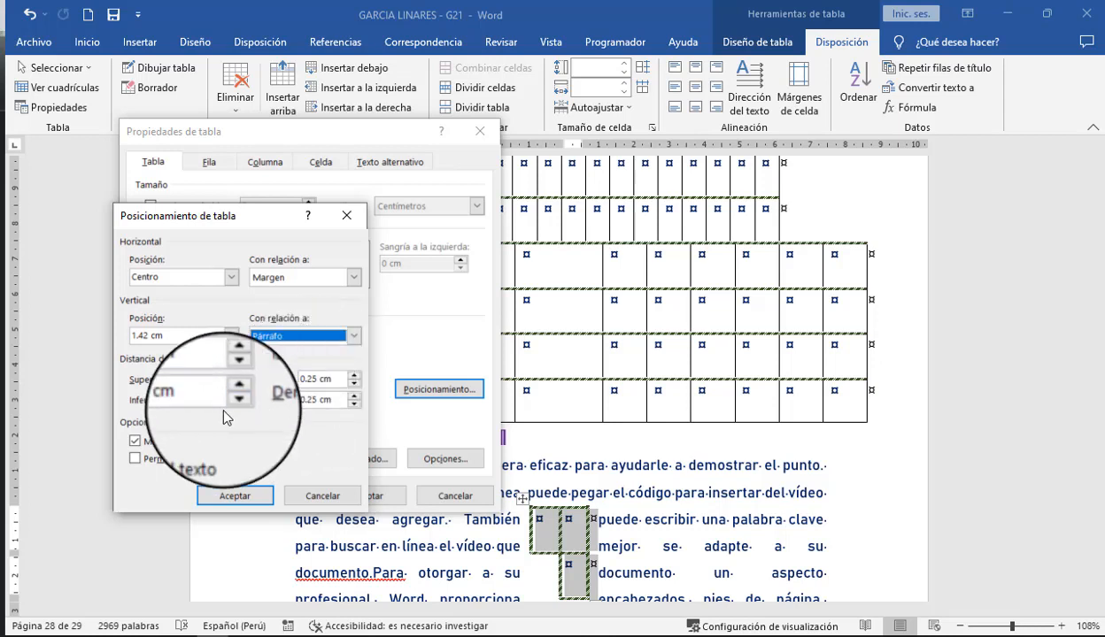
Set the drawn table's distance from the adjacent text to 1 cm above and below and 2 cm on both sides
{"action": "left_click", "coordinate": [199, 380]}
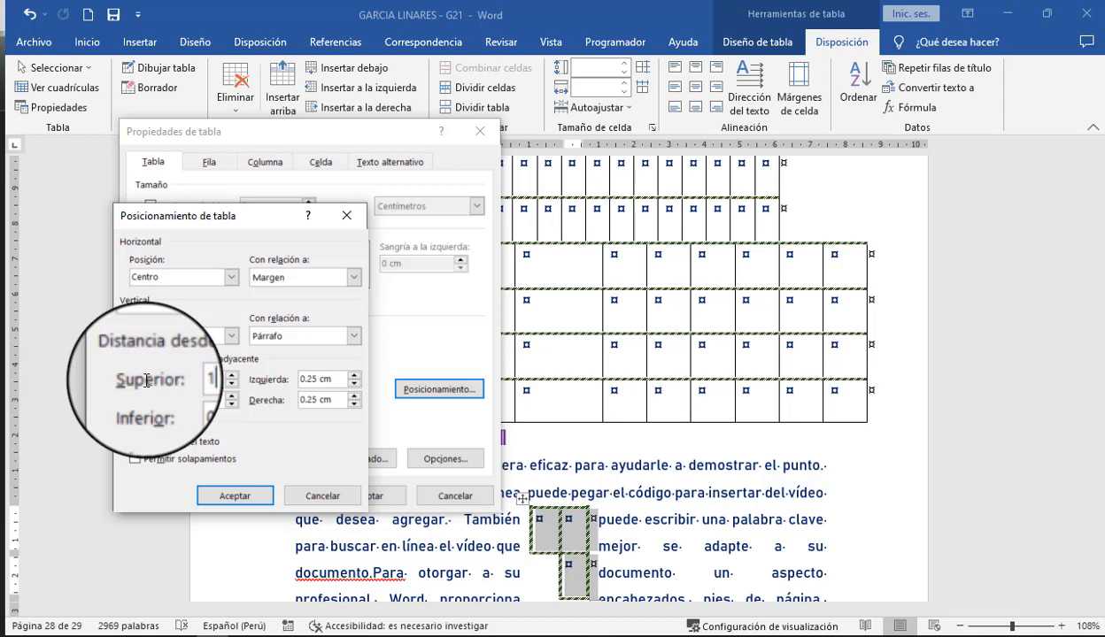
{"action": "double_click", "coordinate": [309, 381]}
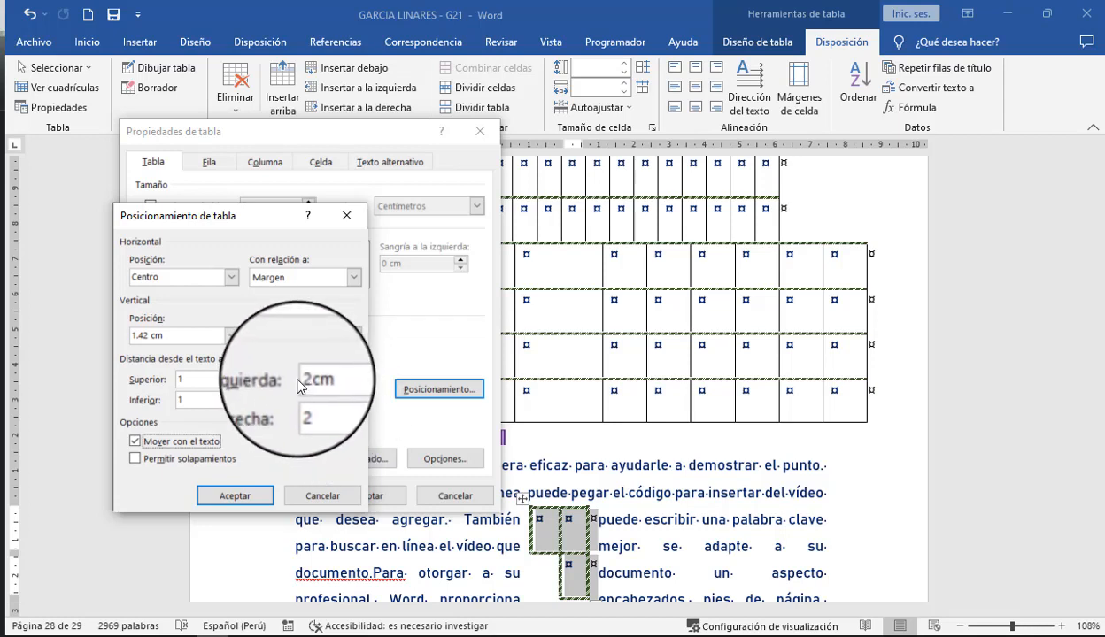
{"action": "left_click", "coordinate": [303, 379]}
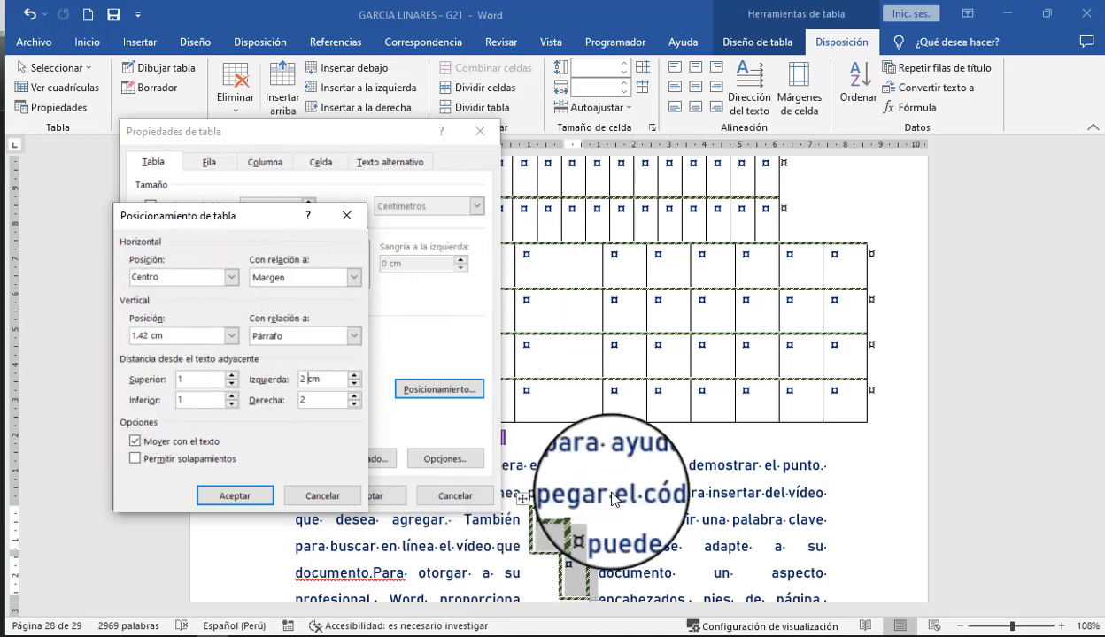
{"action": "left_click", "coordinate": [223, 496]}
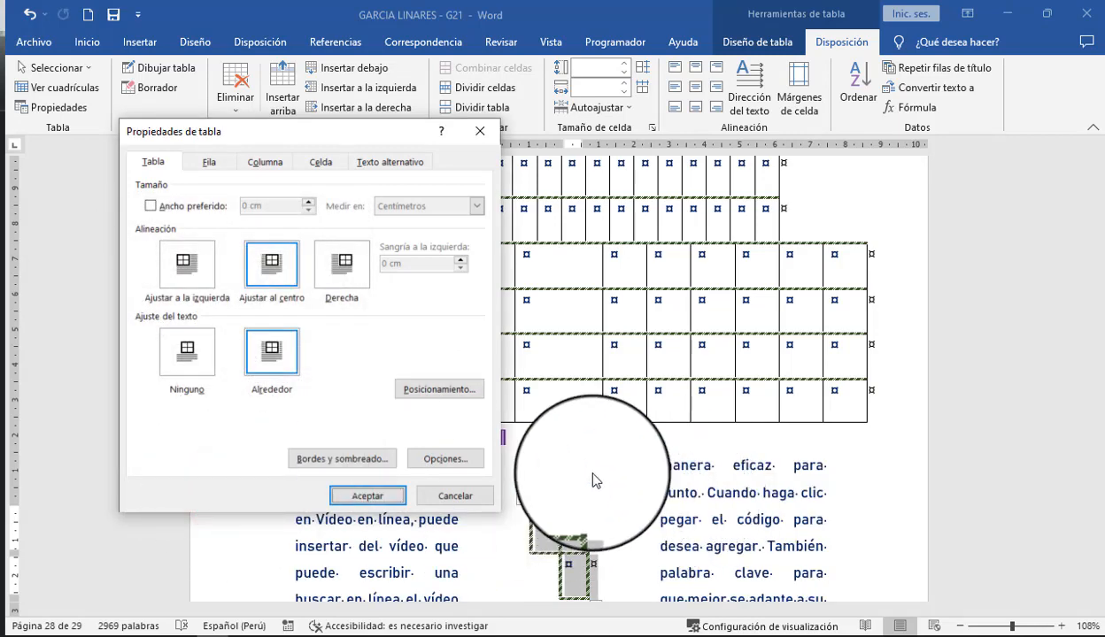
{"action": "left_click", "coordinate": [365, 496]}
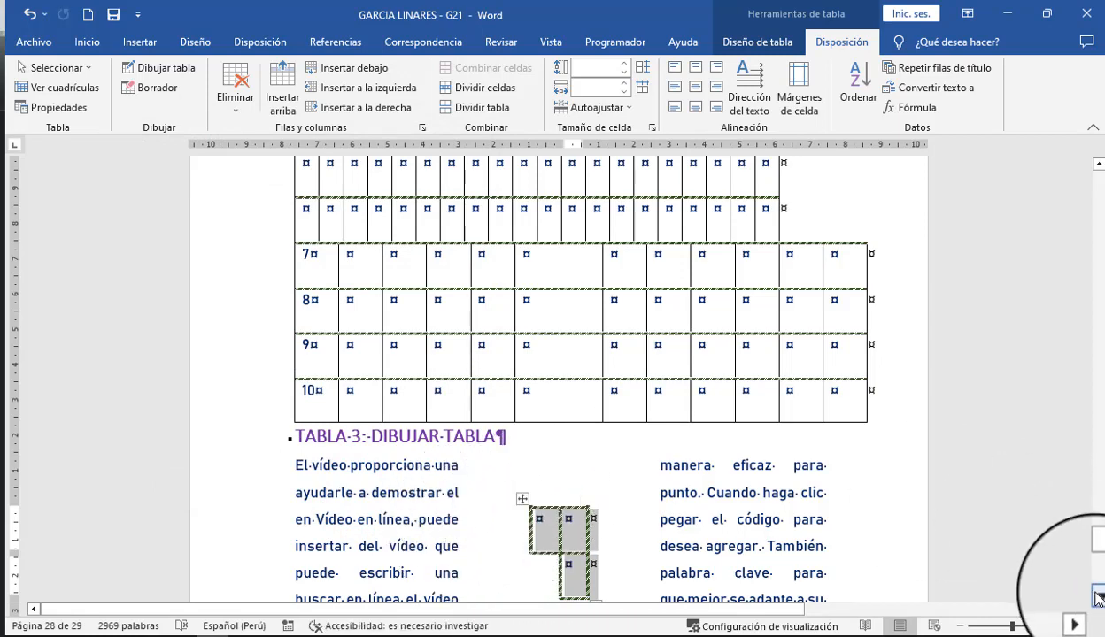
Move the drawn table slightly lower within the sample paragraph so that two full text lines run above it
{"action": "scroll", "coordinate": [1098, 599], "scroll_direction": "down", "scroll_amount": 5}
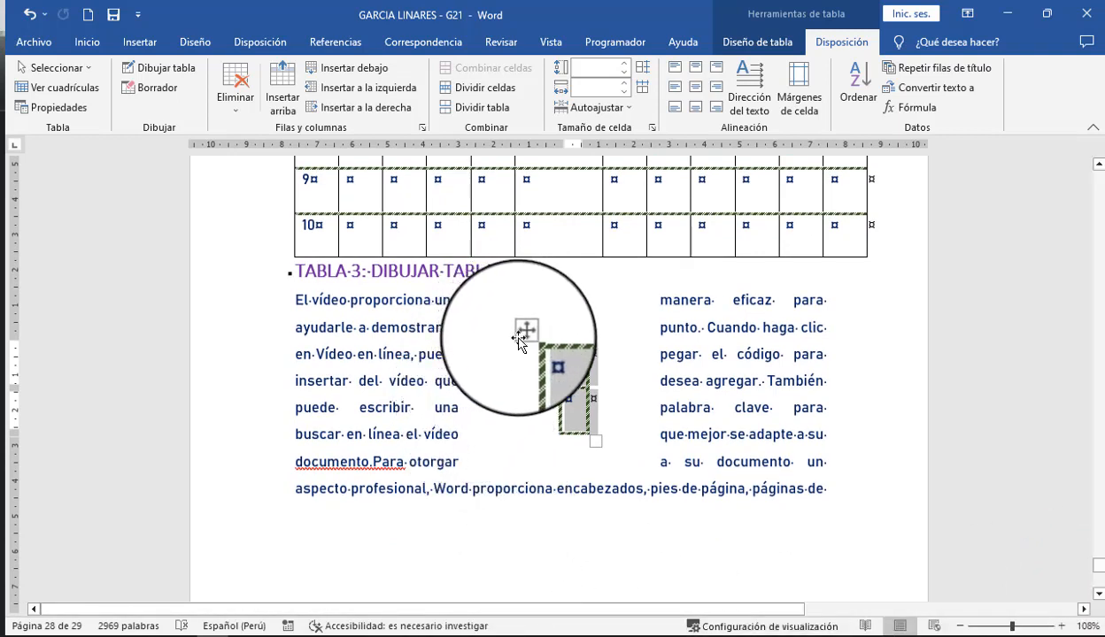
{"action": "left_click_drag", "start_coordinate": [520, 334], "coordinate": [524, 376]}
{"action": "left_click", "coordinate": [523, 376]}
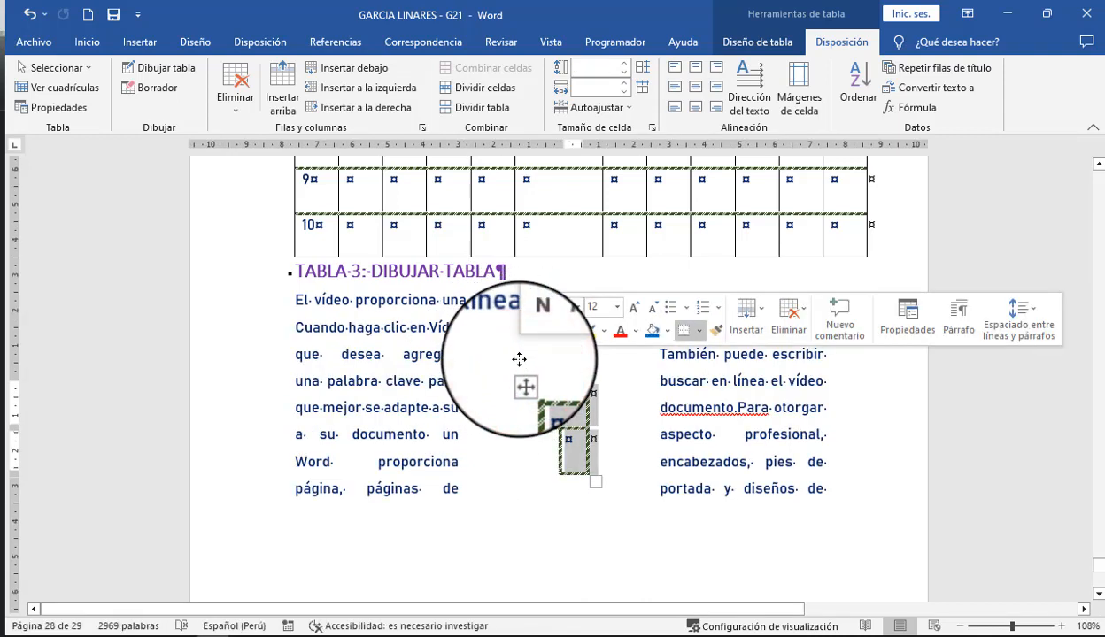
Place the cursor in the empty paragraph on the last page and show the document's heading outline down to Capítulo 8: Tablas
{"action": "left_click", "coordinate": [1098, 566]}
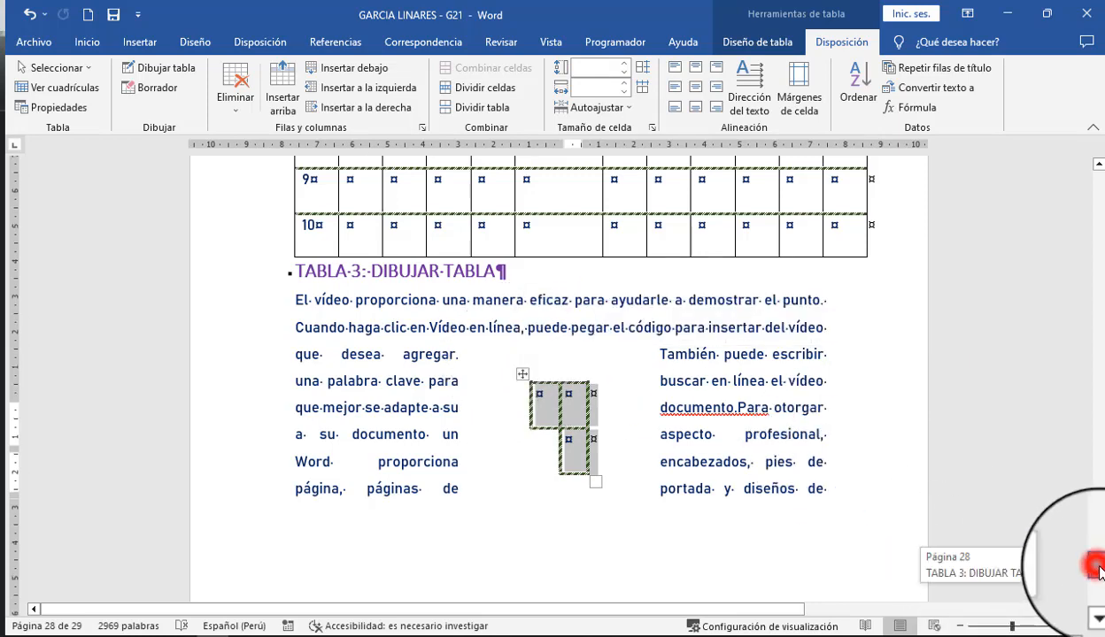
{"action": "left_click_drag", "start_coordinate": [1098, 571], "coordinate": [1098, 573]}
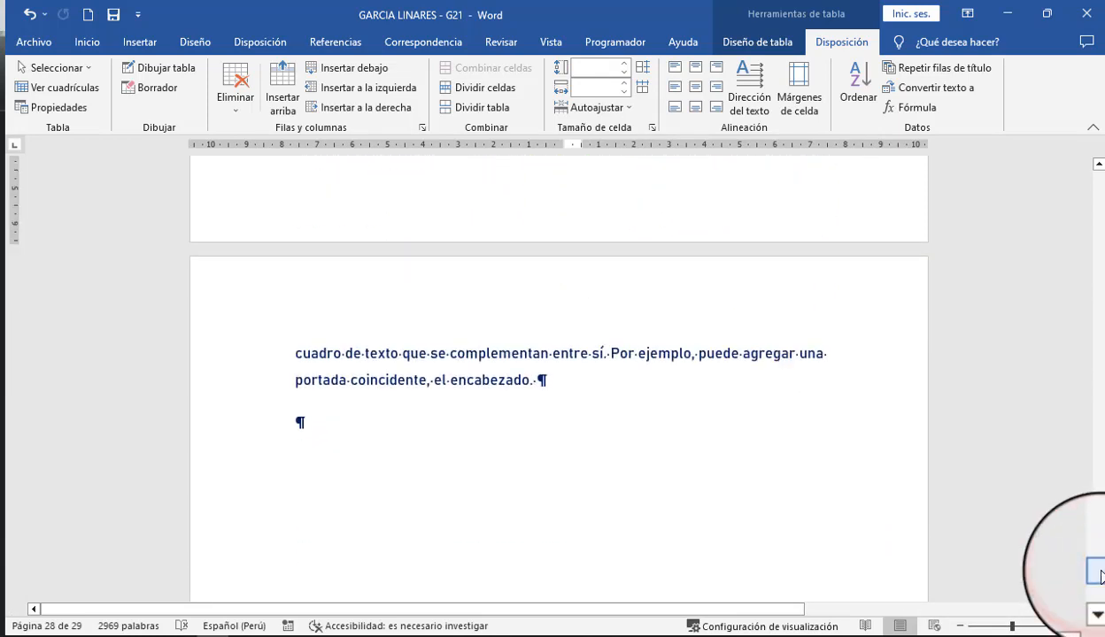
{"action": "left_click", "coordinate": [319, 429]}
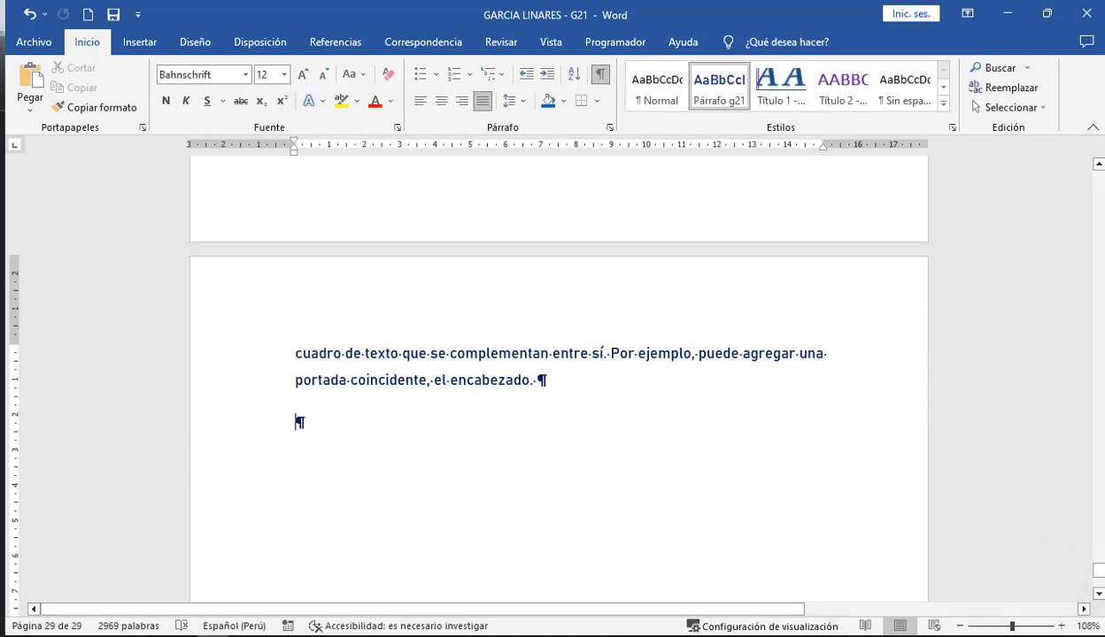
{"action": "left_click", "coordinate": [74, 630]}
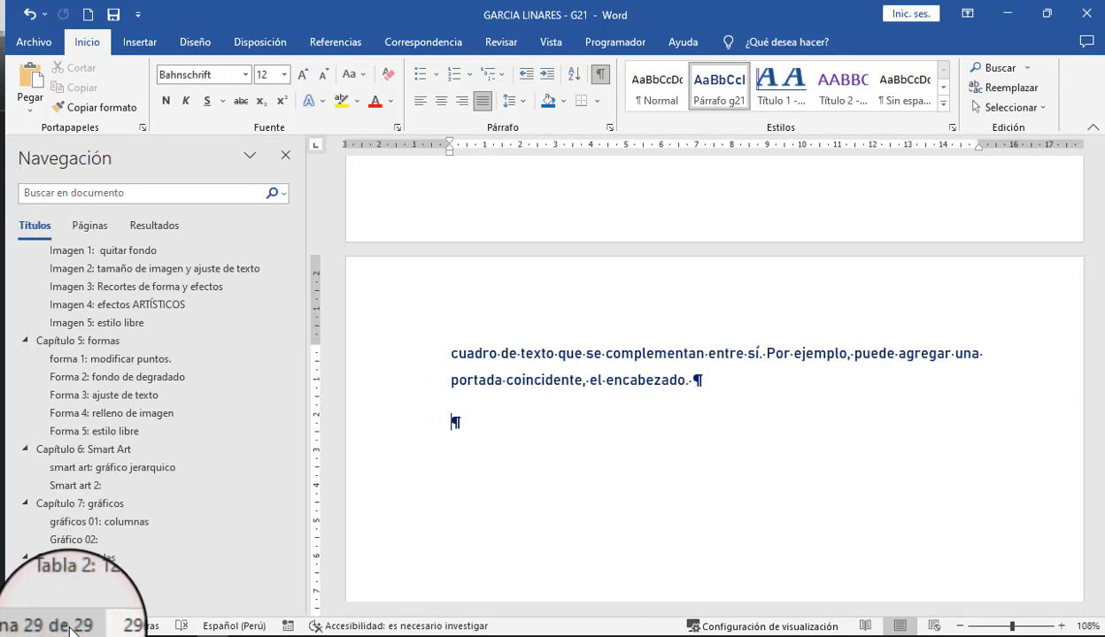
{"action": "left_click_drag", "start_coordinate": [289, 443], "coordinate": [310, 510]}
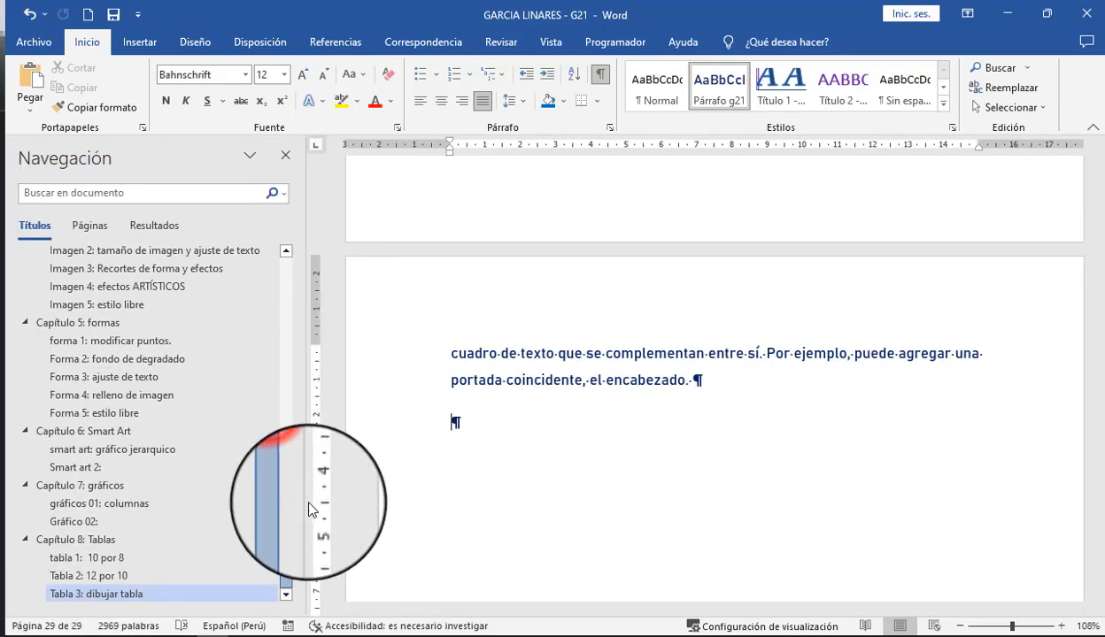
Add the heading "Tabla 4:" in the Título 2 style in the empty last paragraph, followed by a new paragraph
{"action": "left_click", "coordinate": [468, 422]}
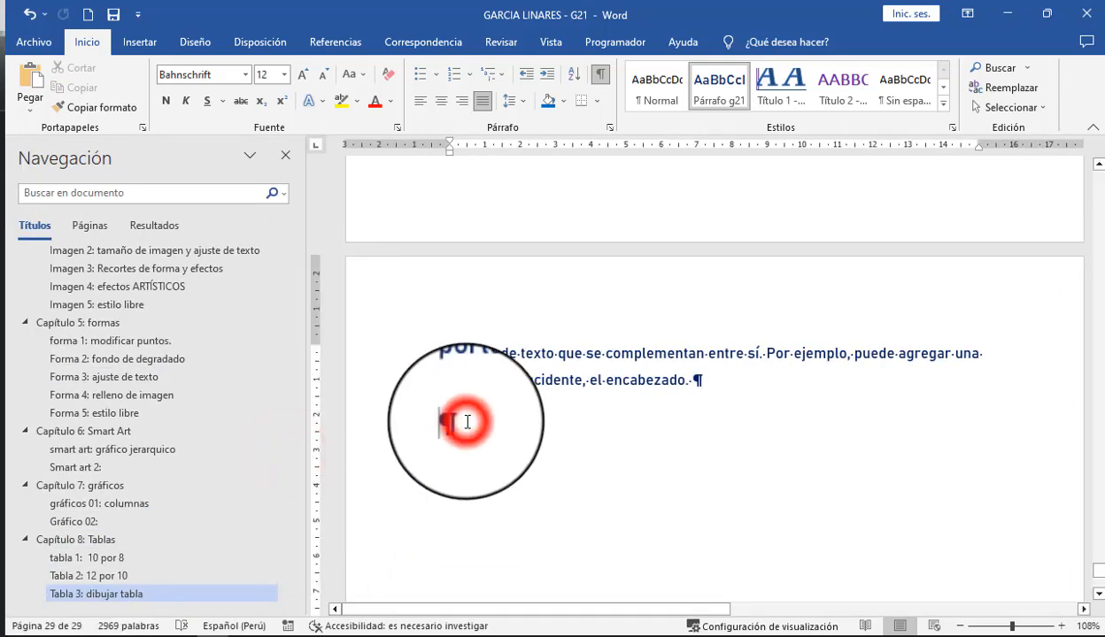
{"action": "type", "text": "tabla 4"}
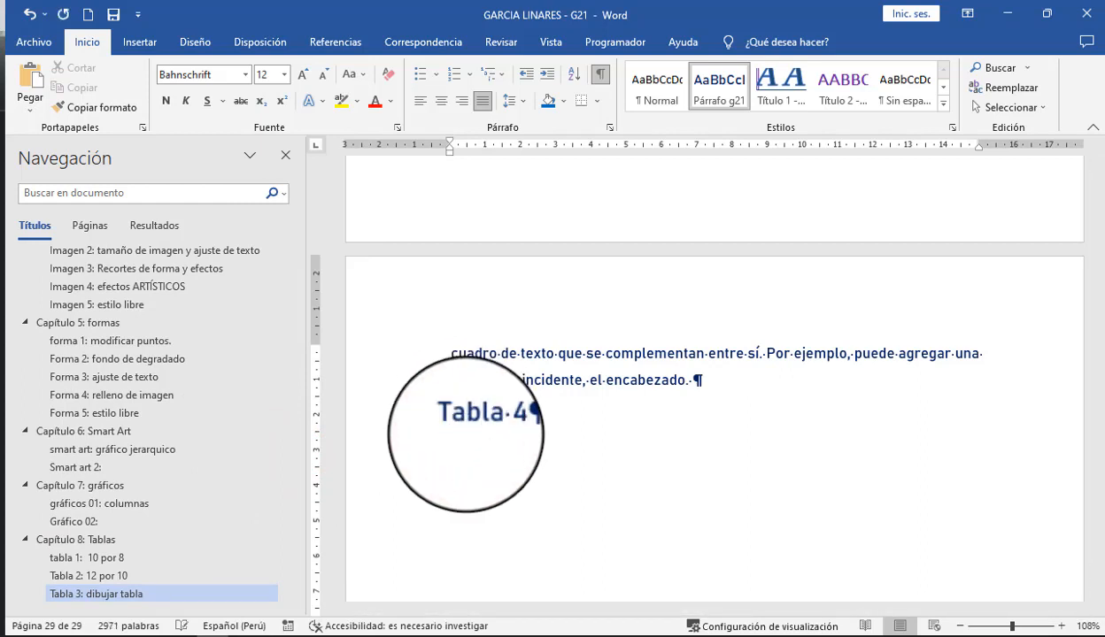
{"action": "key", "text": "shift+Left"}
{"action": "key", "text": "shift+Left"}
{"action": "key", "text": "shift+Left"}
{"action": "key", "text": "shift+Left"}
{"action": "key", "text": "shift+Left"}
{"action": "key", "text": "shift+Left"}
{"action": "key", "text": "shift+Left"}
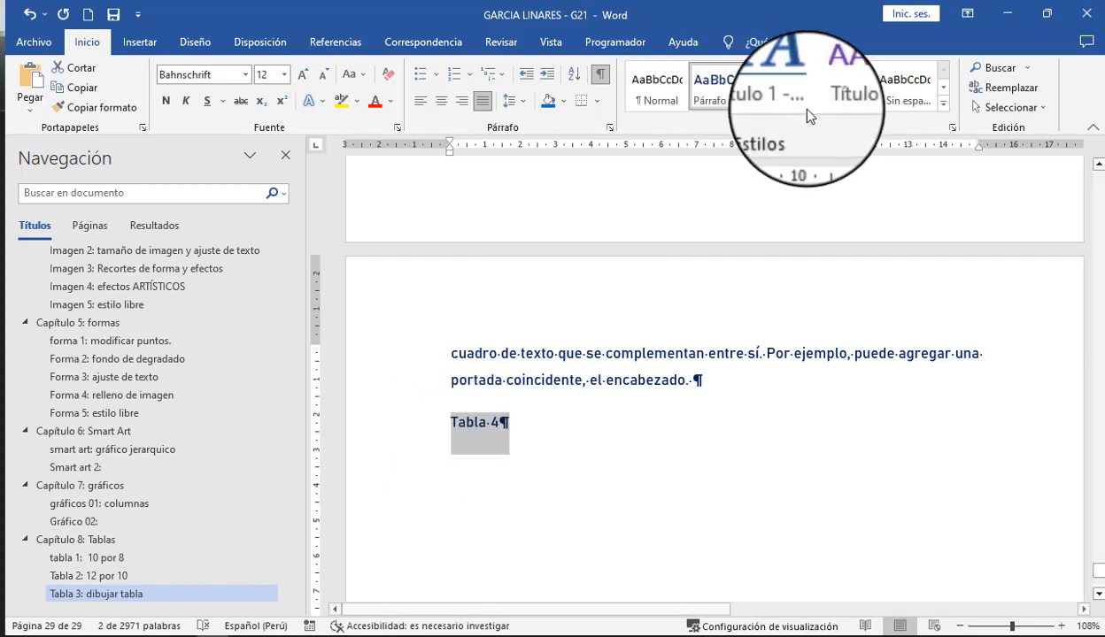
{"action": "left_click", "coordinate": [836, 93]}
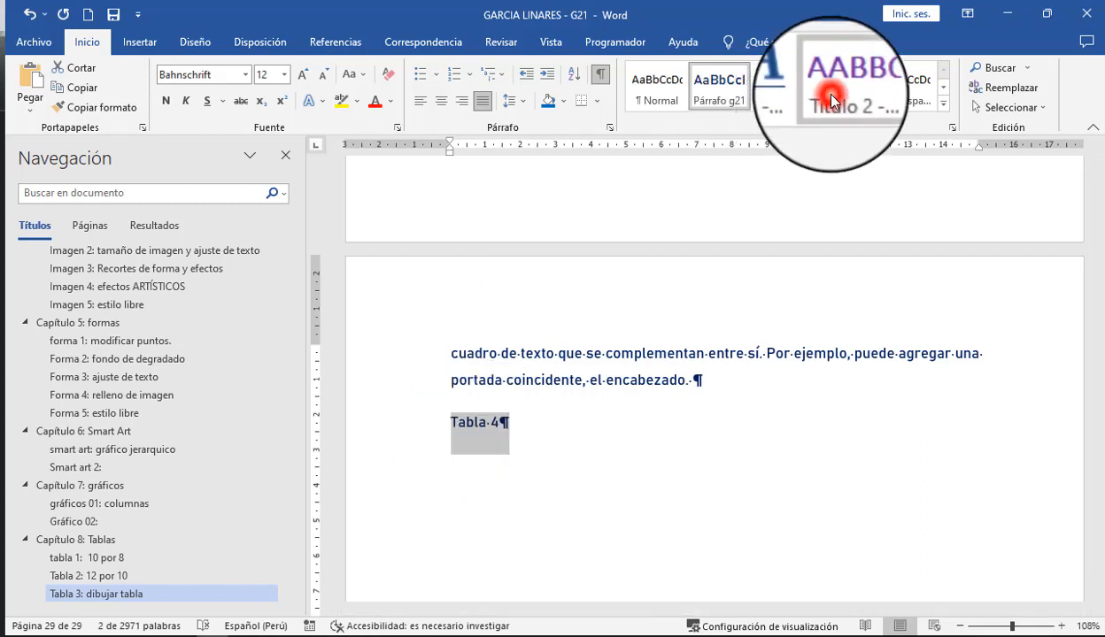
{"action": "left_click", "coordinate": [551, 438]}
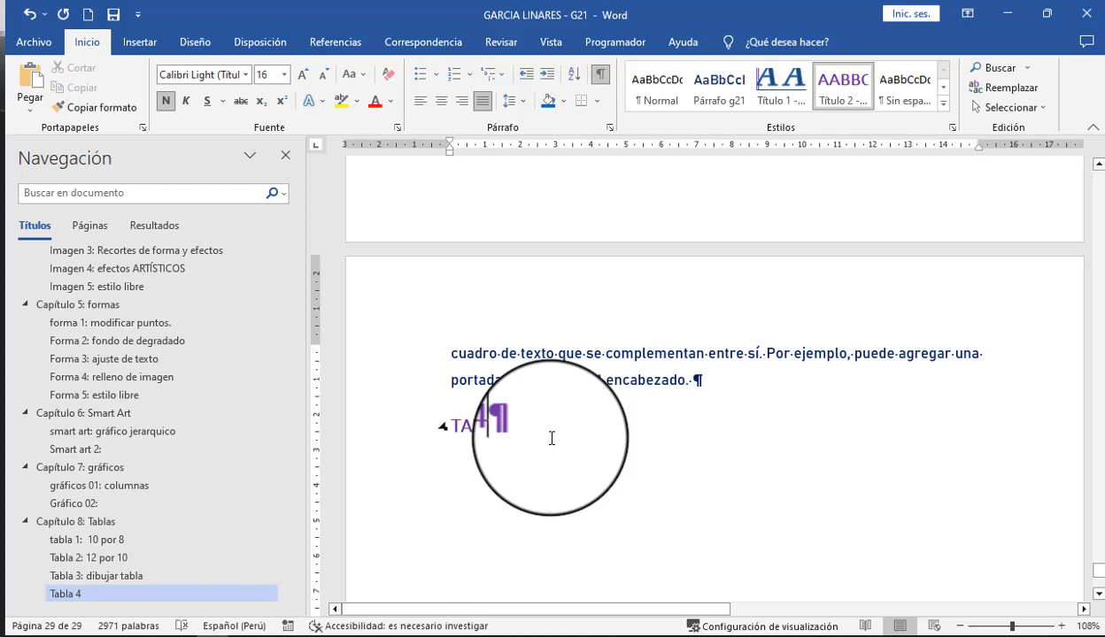
{"action": "type", "text": ":"}
{"action": "key", "text": "Return"}
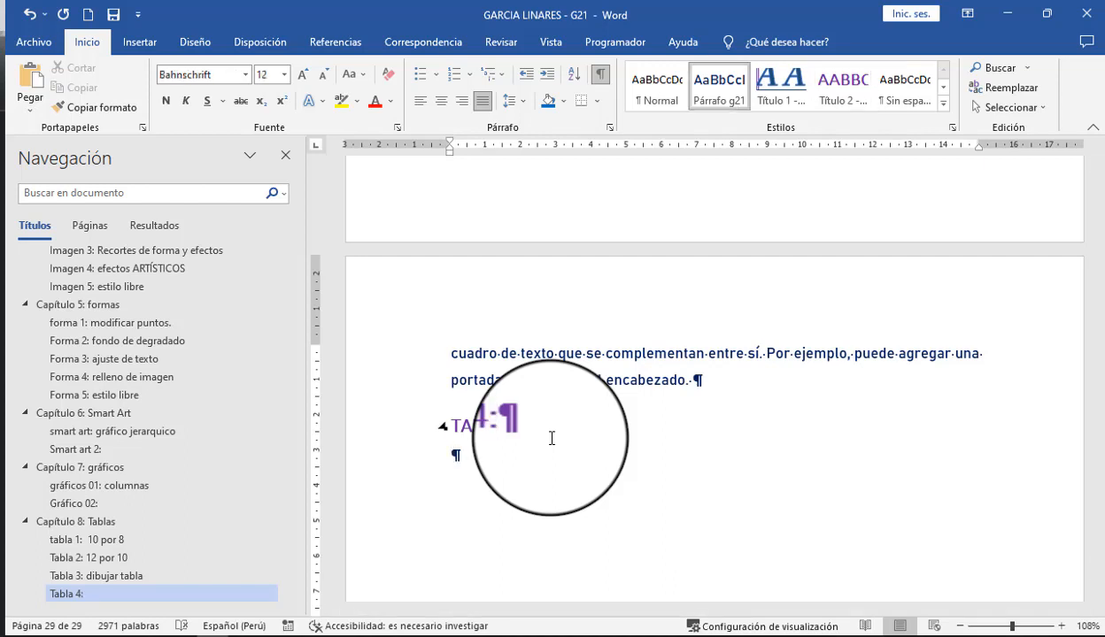
Generate five paragraphs of sample text below the Tabla 4 heading with the =rand(5) function
{"action": "type", "text": "="}
{"action": "type", "text": "ra"}
{"action": "type", "text": "n"}
{"action": "type", "text": "5)"}
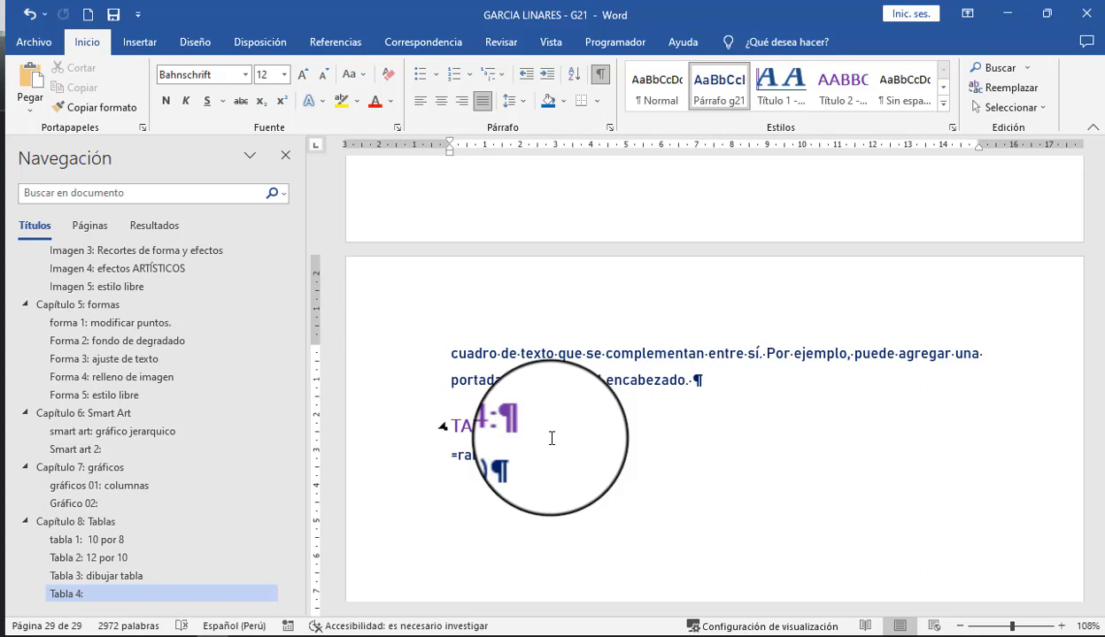
{"action": "key", "text": "Return"}
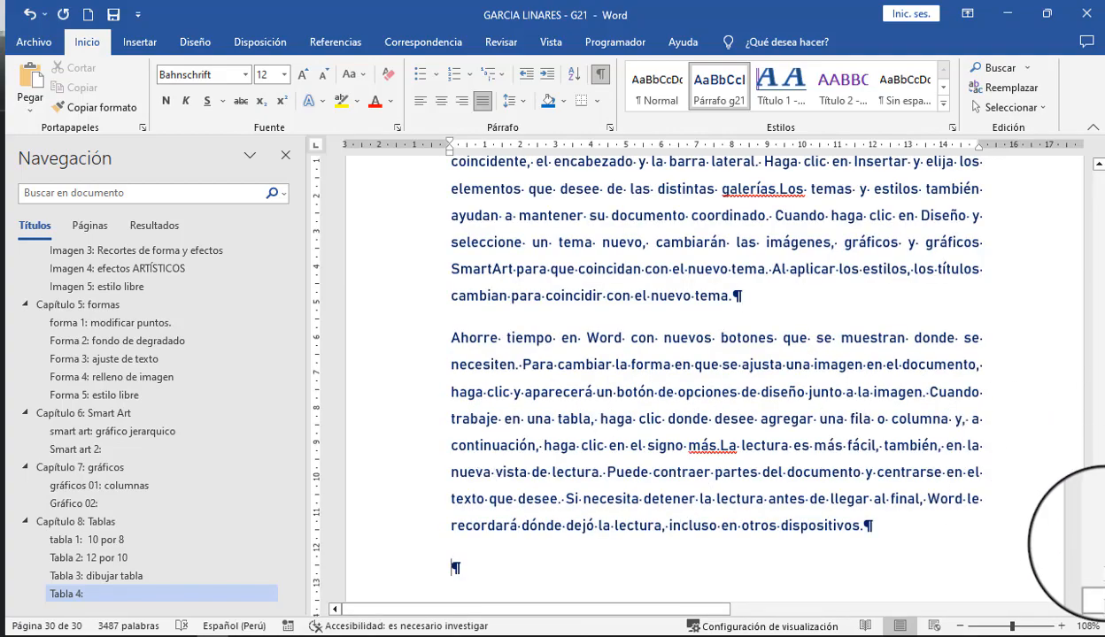
Look up the text-to-table conversion option and its description from the Tabla 4 section, without inserting a table
{"action": "left_click_drag", "start_coordinate": [1097, 582], "coordinate": [1101, 569]}
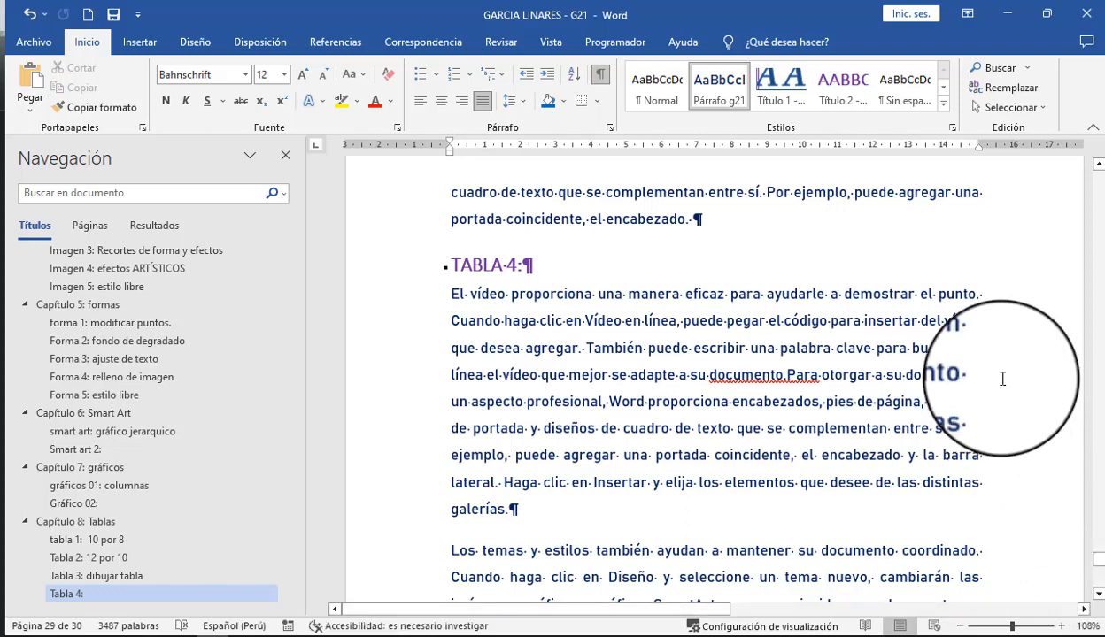
{"action": "left_click", "coordinate": [139, 43]}
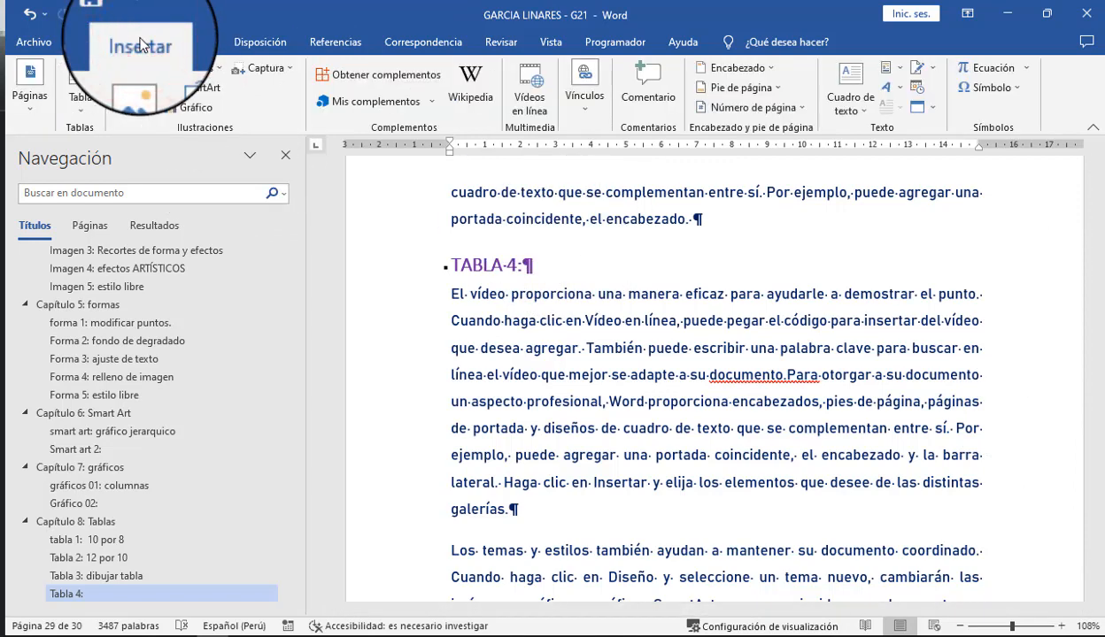
{"action": "left_click", "coordinate": [80, 99]}
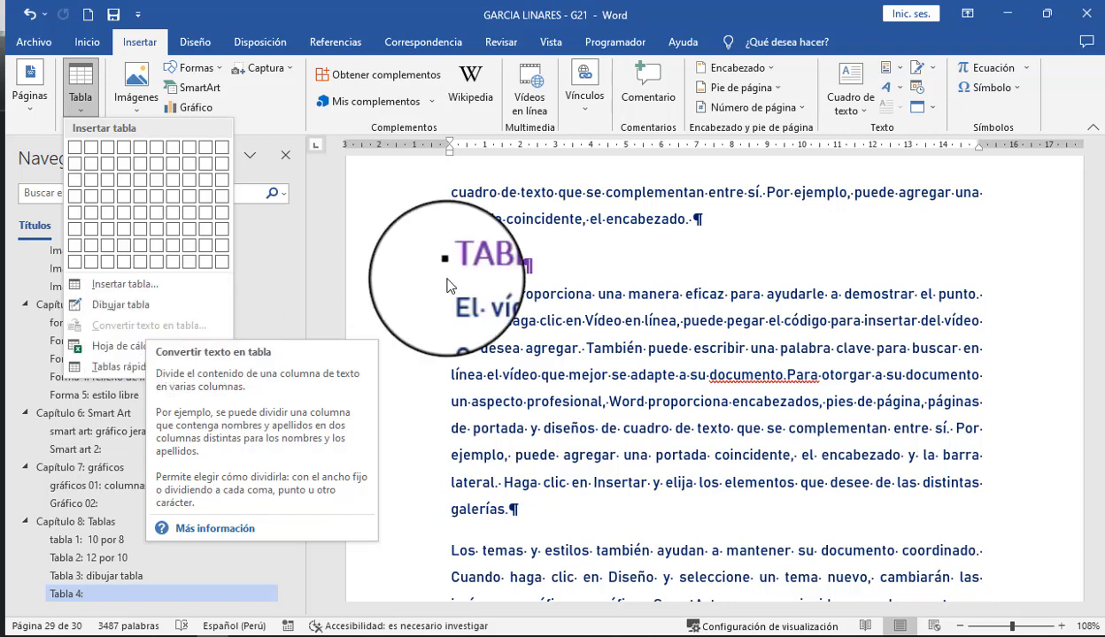
{"action": "left_click", "coordinate": [525, 304]}
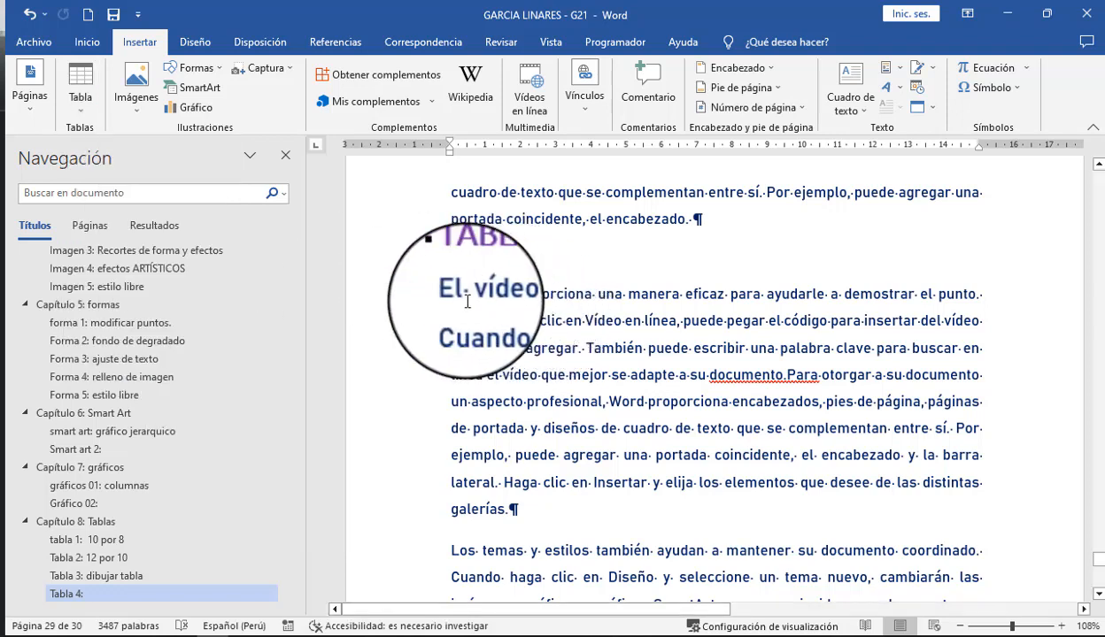
Select the first two sample paragraphs under the Tabla 4 heading and view them at 95% zoom
{"action": "left_click_drag", "start_coordinate": [432, 294], "coordinate": [437, 584]}
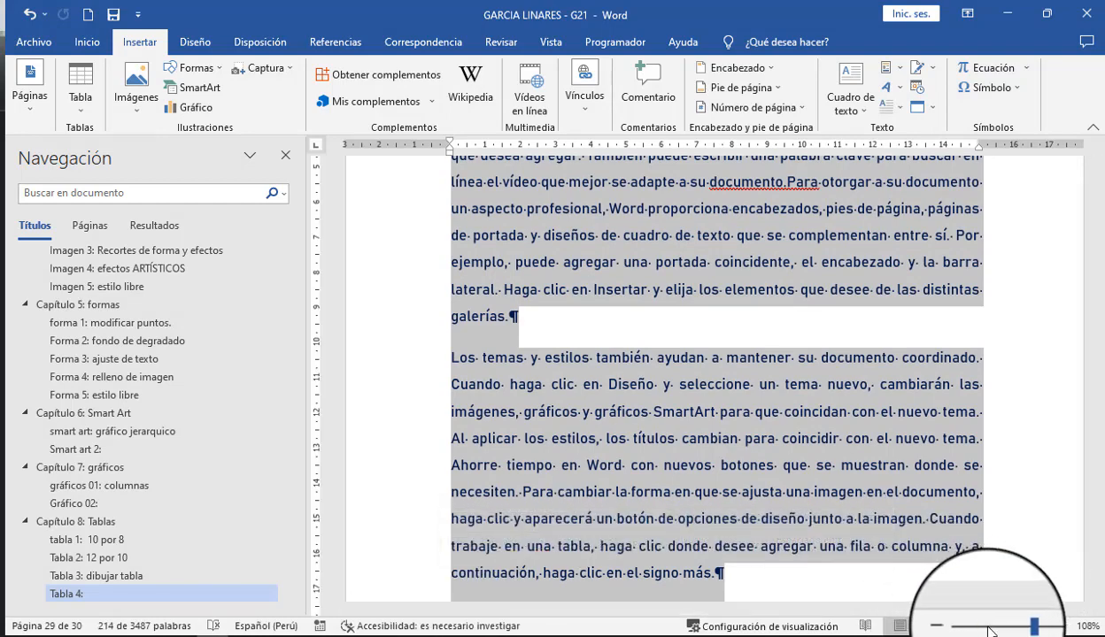
{"action": "left_click_drag", "start_coordinate": [1012, 626], "coordinate": [990, 629]}
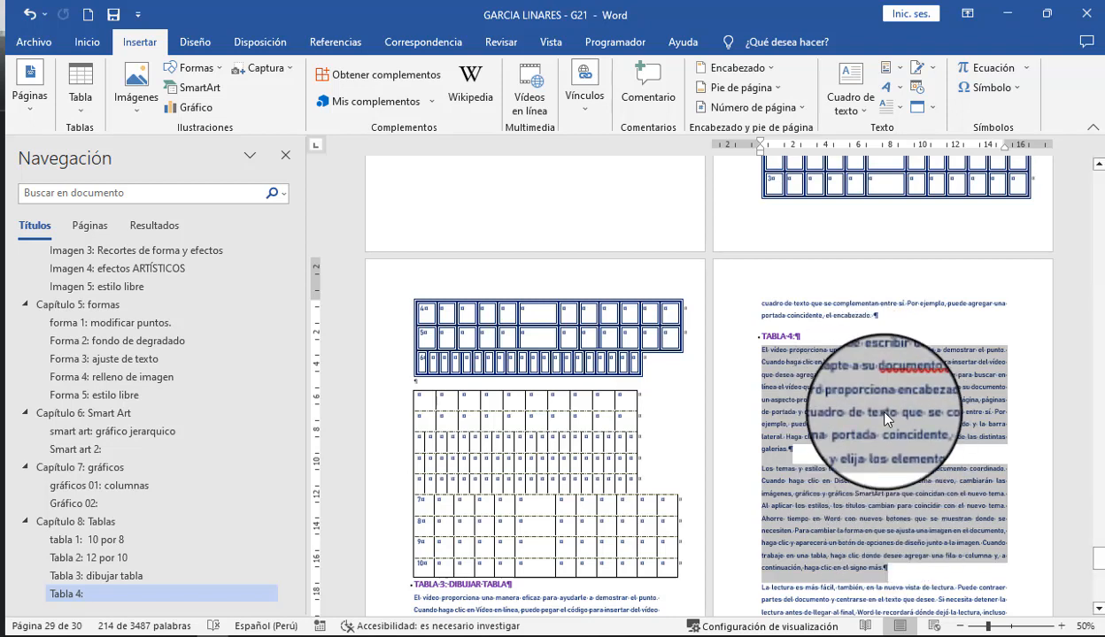
{"action": "left_click", "coordinate": [998, 628]}
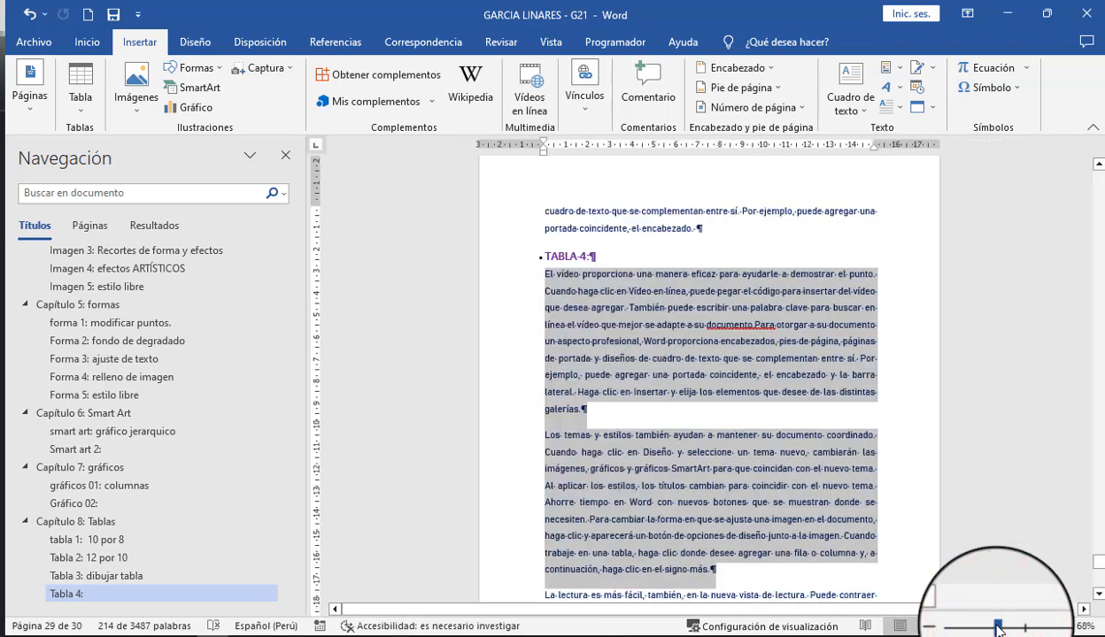
{"action": "left_click", "coordinate": [1009, 628]}
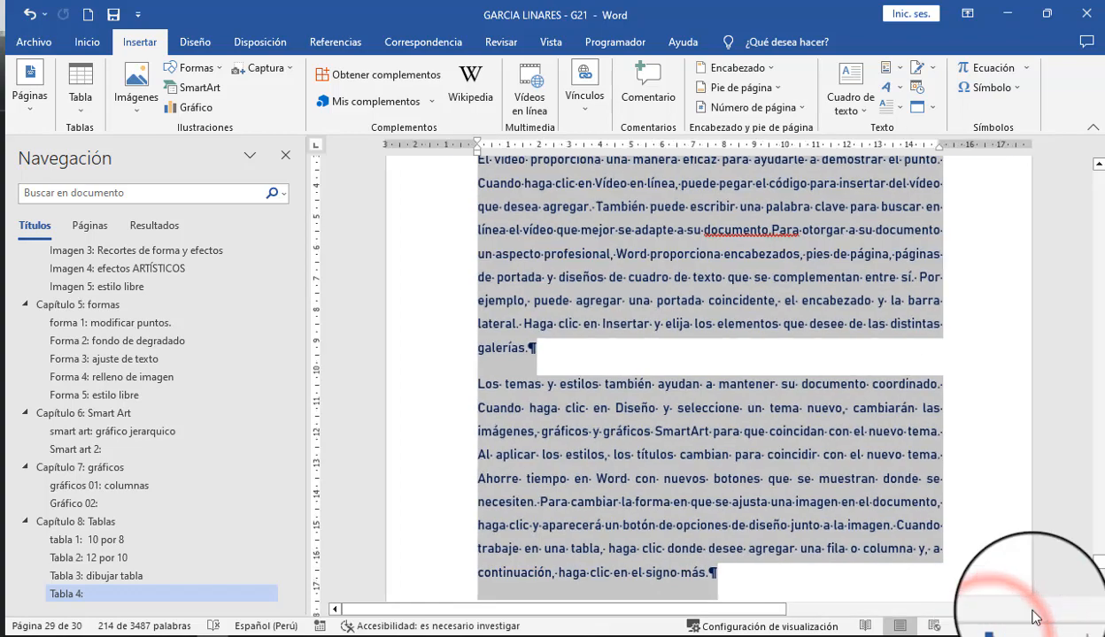
{"action": "left_click_drag", "start_coordinate": [1093, 564], "coordinate": [1103, 554]}
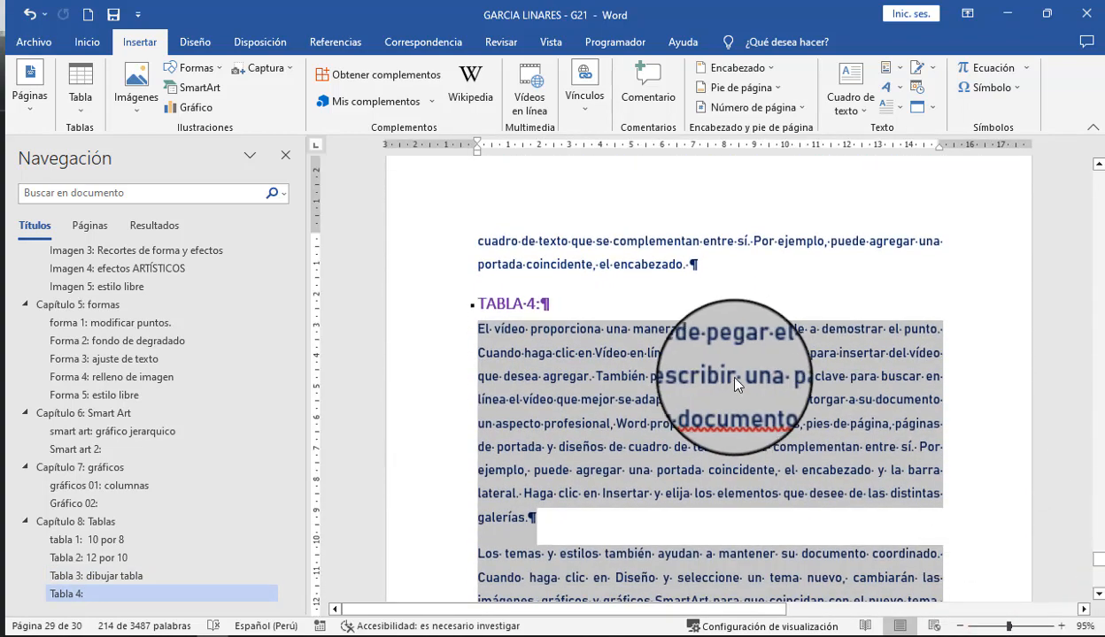
Complete the heading so that it reads "Tabla 4: convertir párrafo en tabla"
{"action": "left_click", "coordinate": [597, 298]}
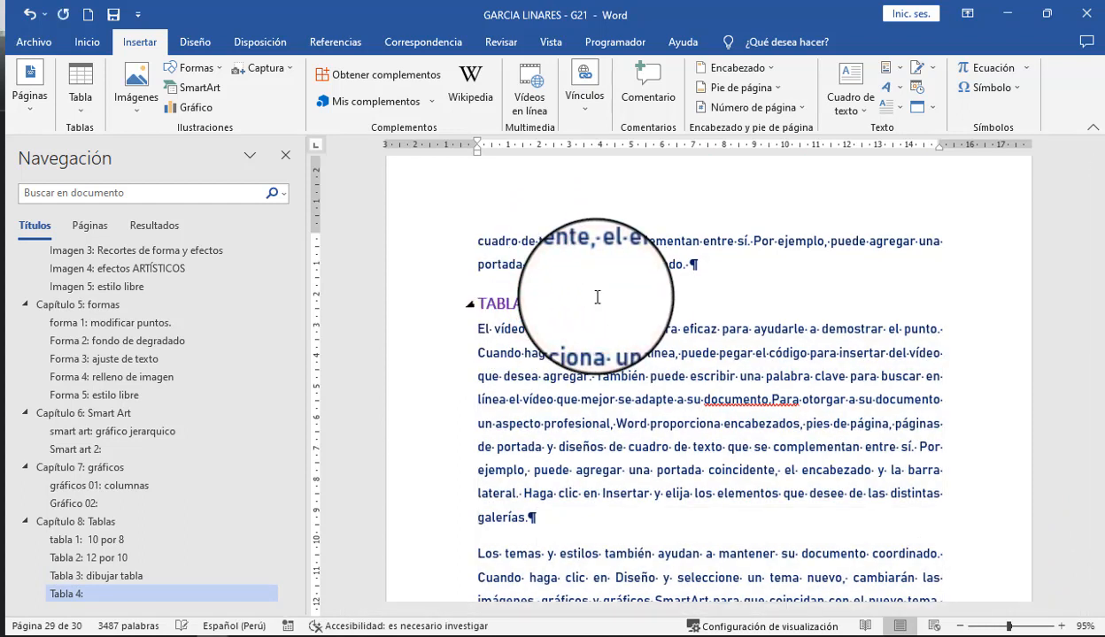
{"action": "type", "text": "convertir"}
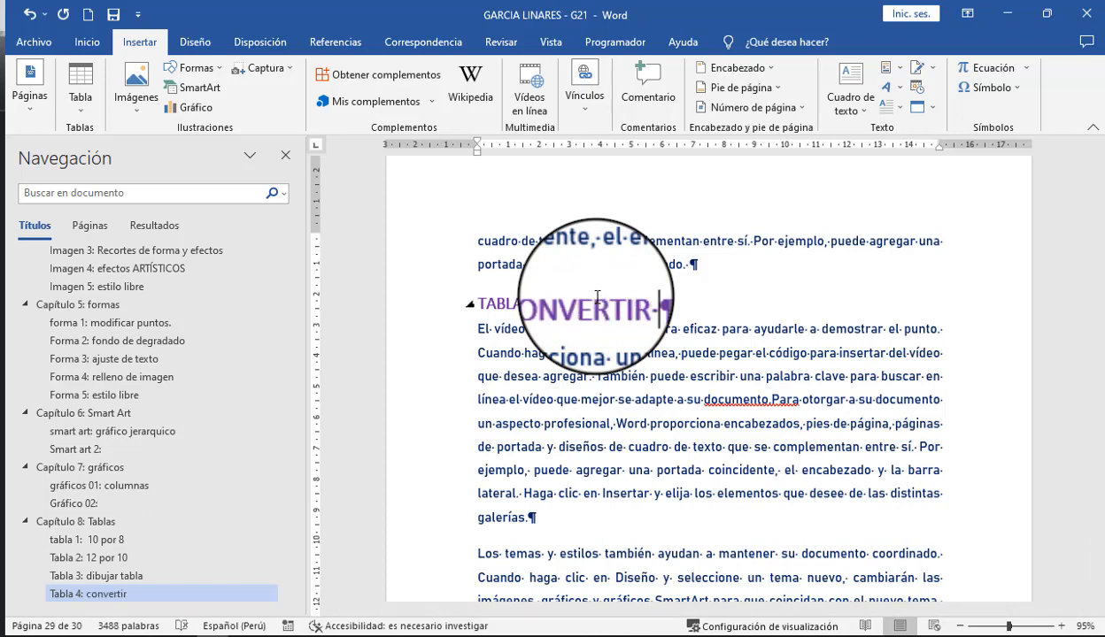
{"action": "type", "text": " paárrado en"}
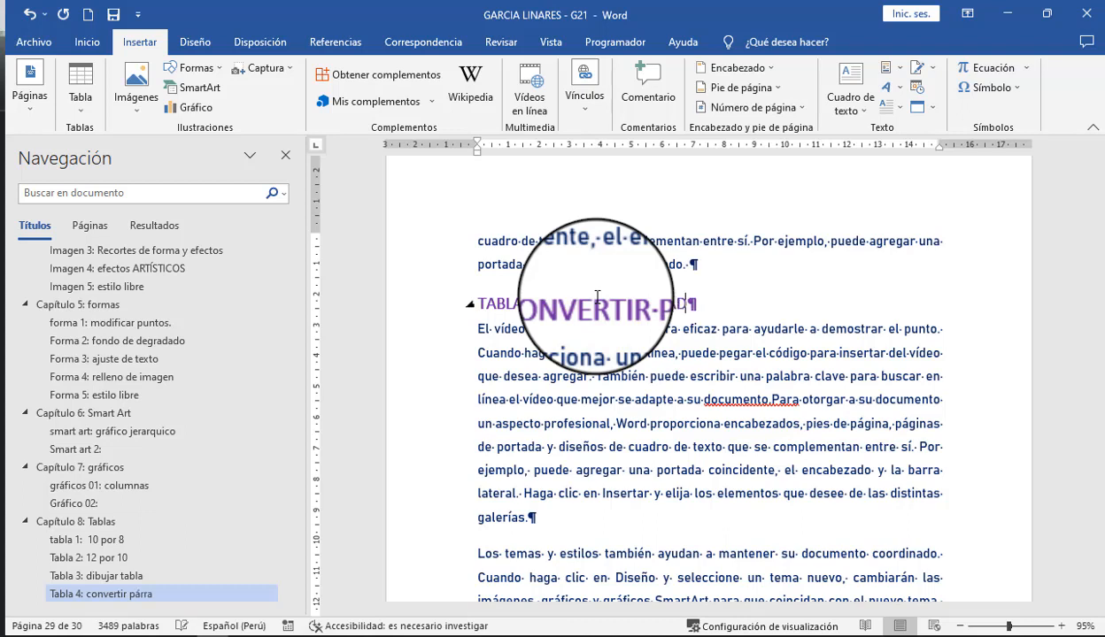
{"action": "key", "text": "BackSpace"}
{"action": "key", "text": "BackSpace"}
{"action": "key", "text": "BackSpace"}
{"action": "key", "text": "BackSpace"}
{"action": "key", "text": "BackSpace"}
{"action": "type", "text": "fo en tabla"}
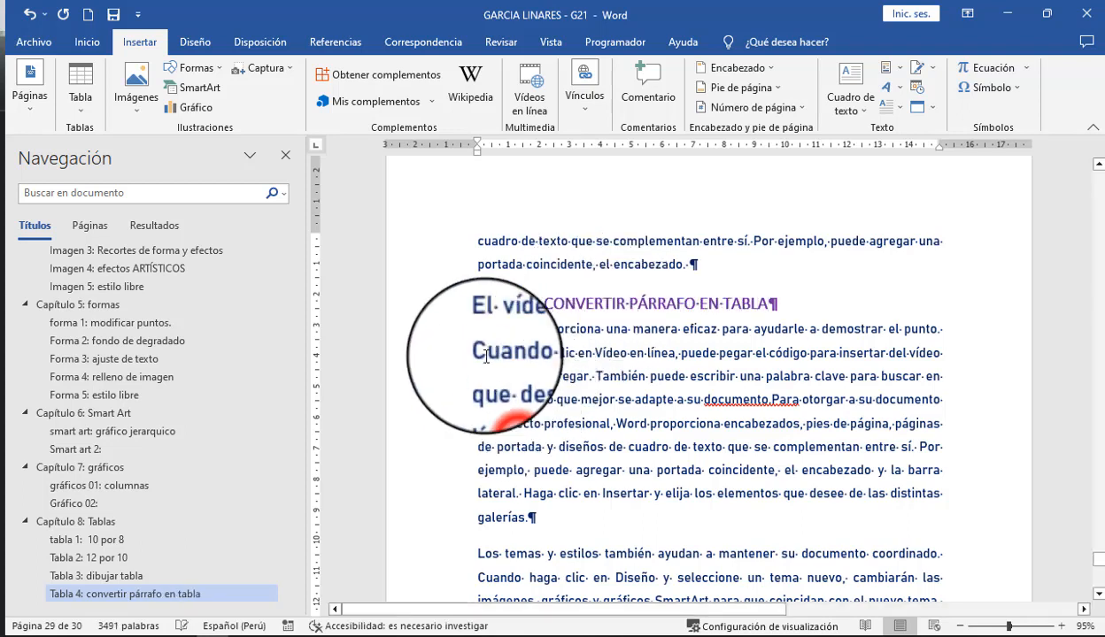
Select the first two whole sample paragraphs below the Tabla 4 heading, from "El vídeo proporciona" to "el signo más."
{"action": "left_click", "coordinate": [443, 334]}
{"action": "key", "text": "ctrl+shift+Down"}
{"action": "key", "text": "ctrl+shift+Down"}
{"action": "key", "text": "ctrl+shift+Down"}
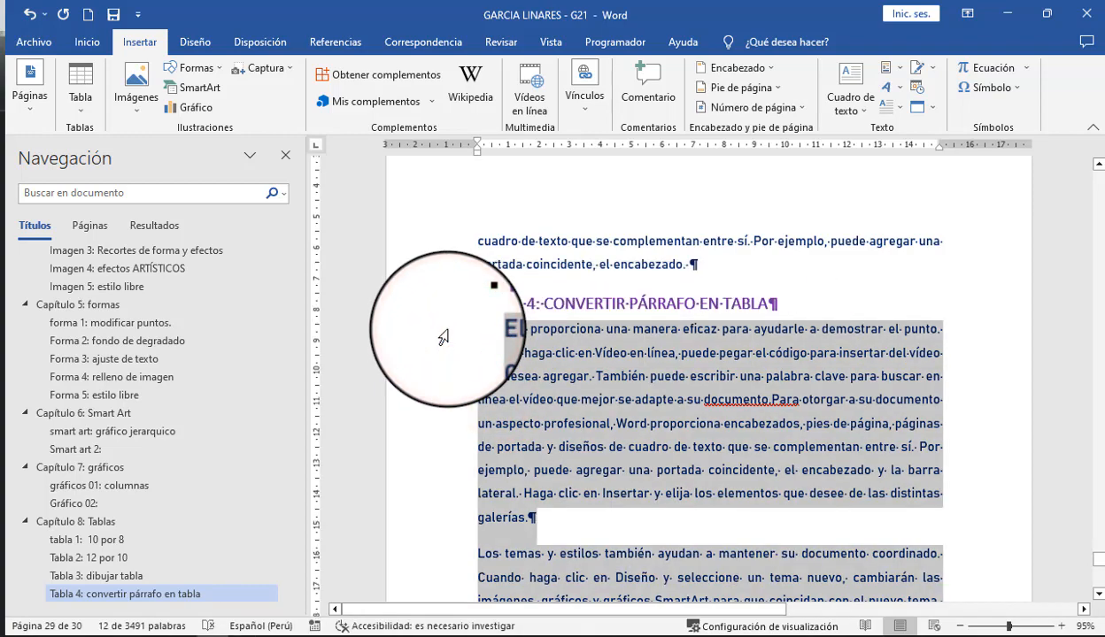
{"action": "key", "text": "ctrl+shift+Up"}
{"action": "key", "text": "ctrl+shift+Up"}
{"action": "key", "text": "ctrl+shift+Up"}
{"action": "key", "text": "ctrl+shift+Up"}
{"action": "key", "text": "ctrl+shift+Up"}
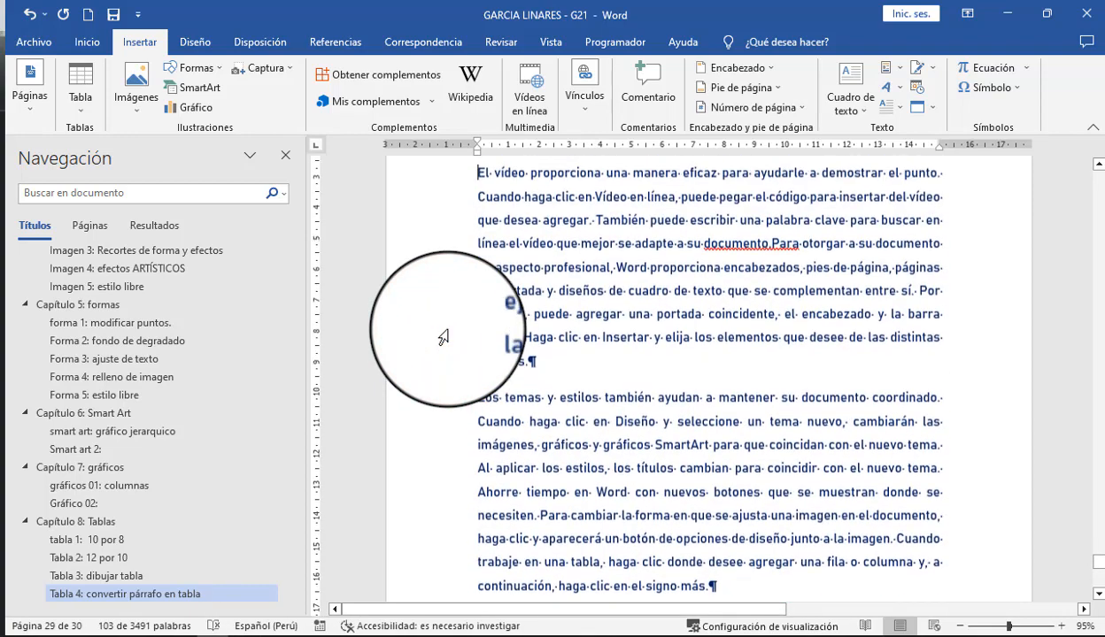
{"action": "key", "text": "shift+Down"}
{"action": "key", "text": "shift+Down"}
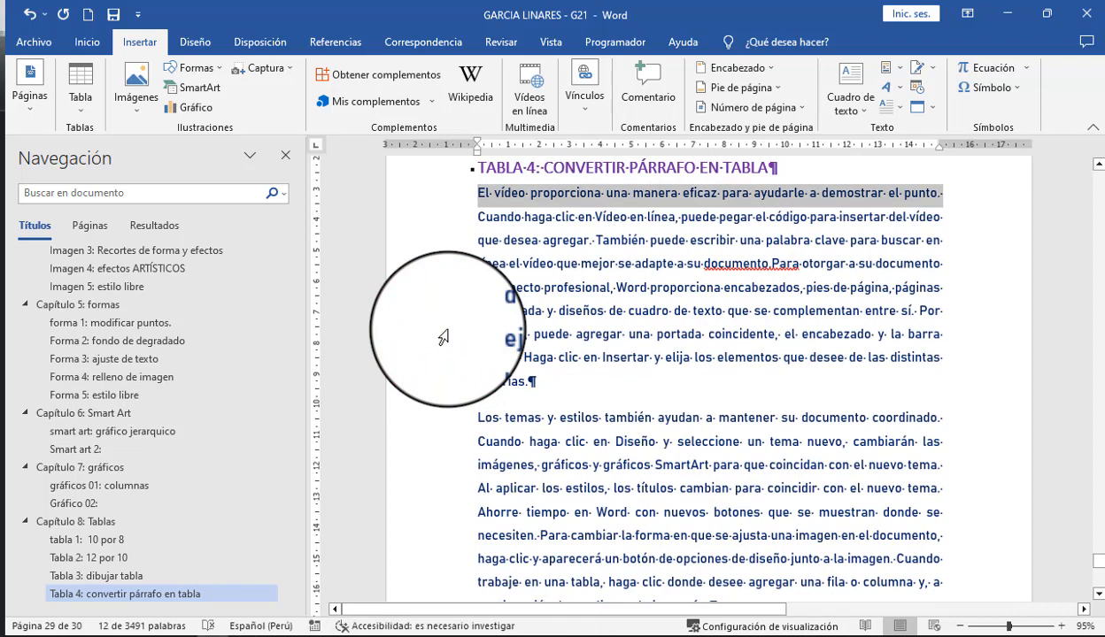
{"action": "key", "text": "shift+Down"}
{"action": "key", "text": "ctrl+shift+Down"}
{"action": "key", "text": "ctrl+shift+Down"}
{"action": "key", "text": "ctrl+shift+Down"}
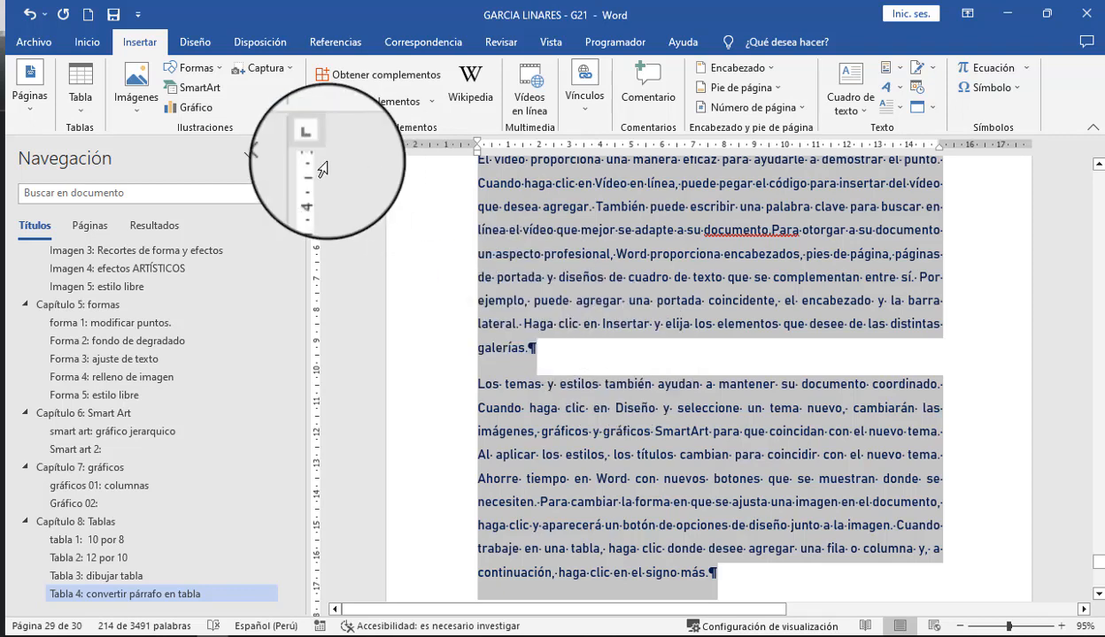
Start converting the selected text to a table, with the text separated at paragraphs (Párrafos)
{"action": "left_click", "coordinate": [70, 115]}
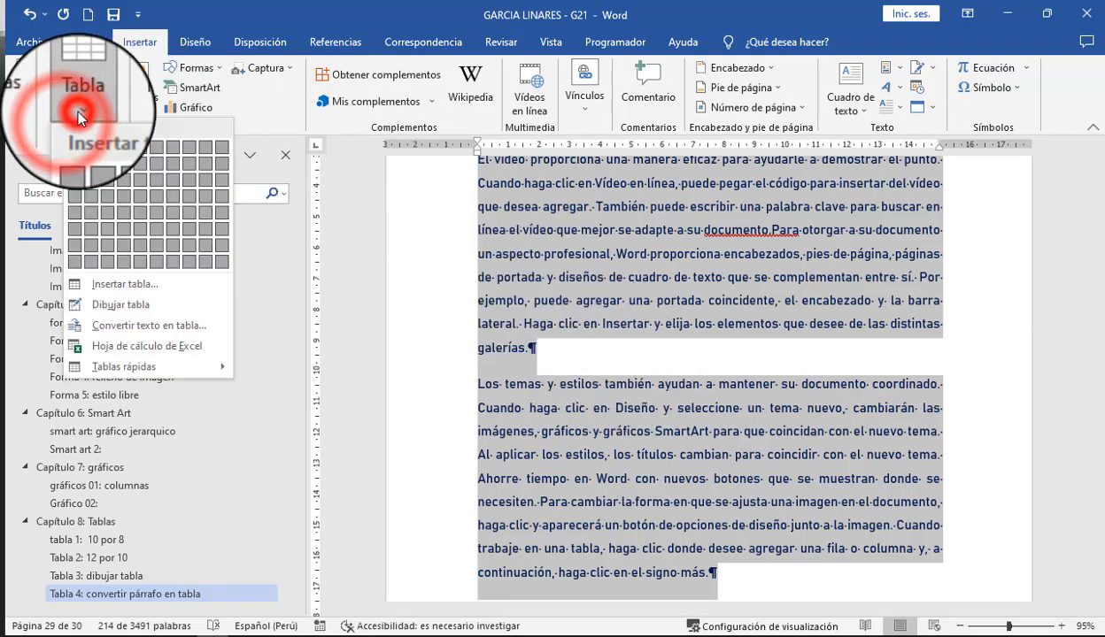
{"action": "left_click", "coordinate": [119, 317]}
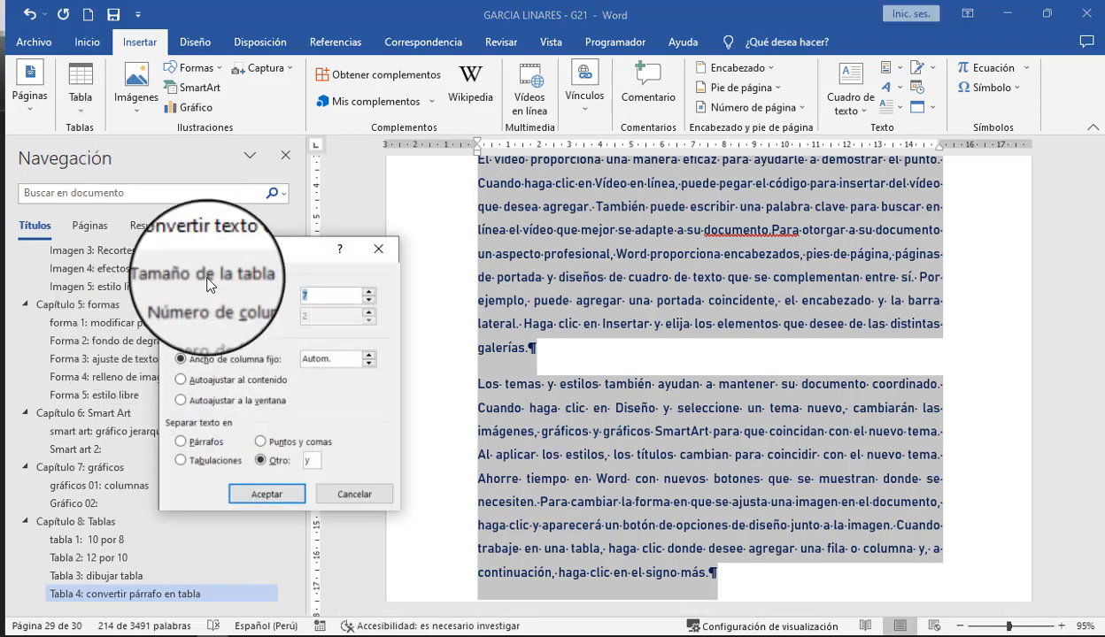
{"action": "left_click_drag", "start_coordinate": [235, 251], "coordinate": [397, 163]}
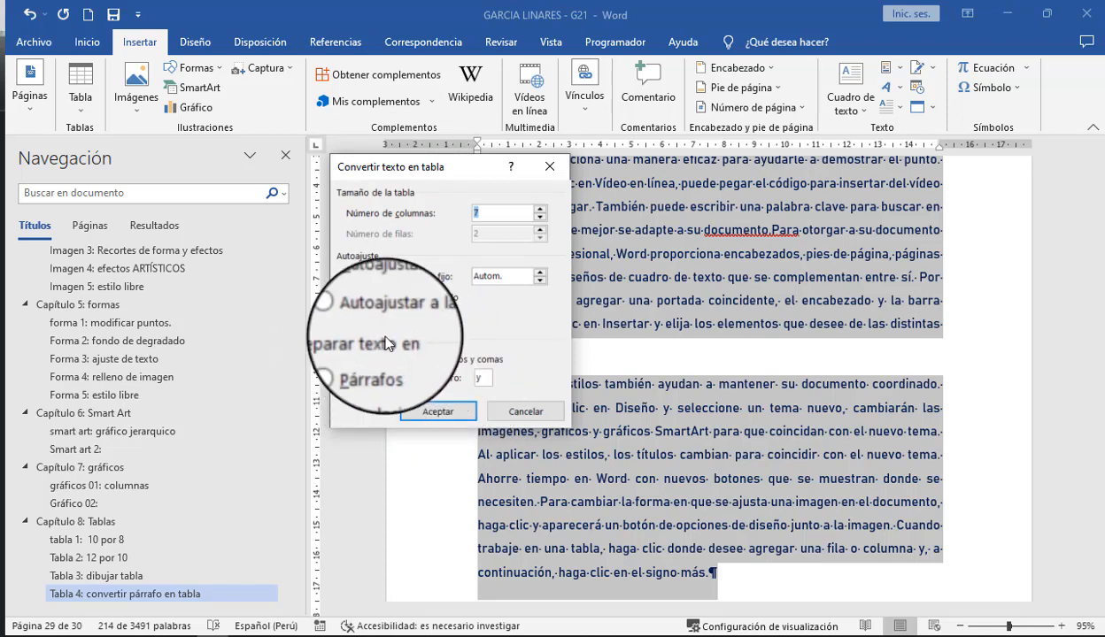
{"action": "left_click", "coordinate": [456, 379]}
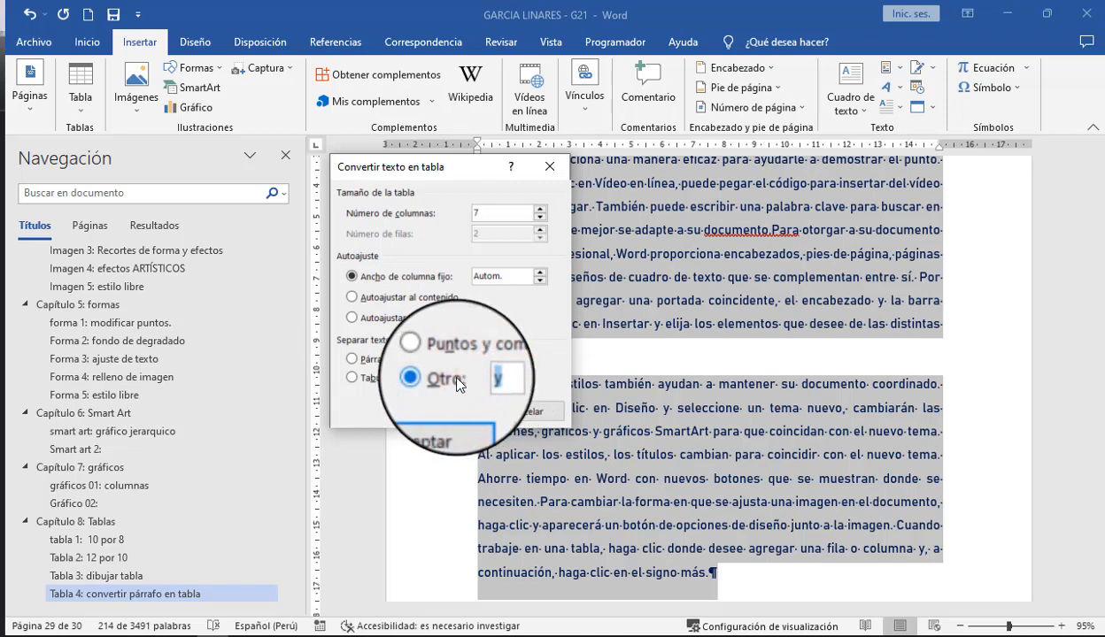
{"action": "left_click", "coordinate": [373, 363]}
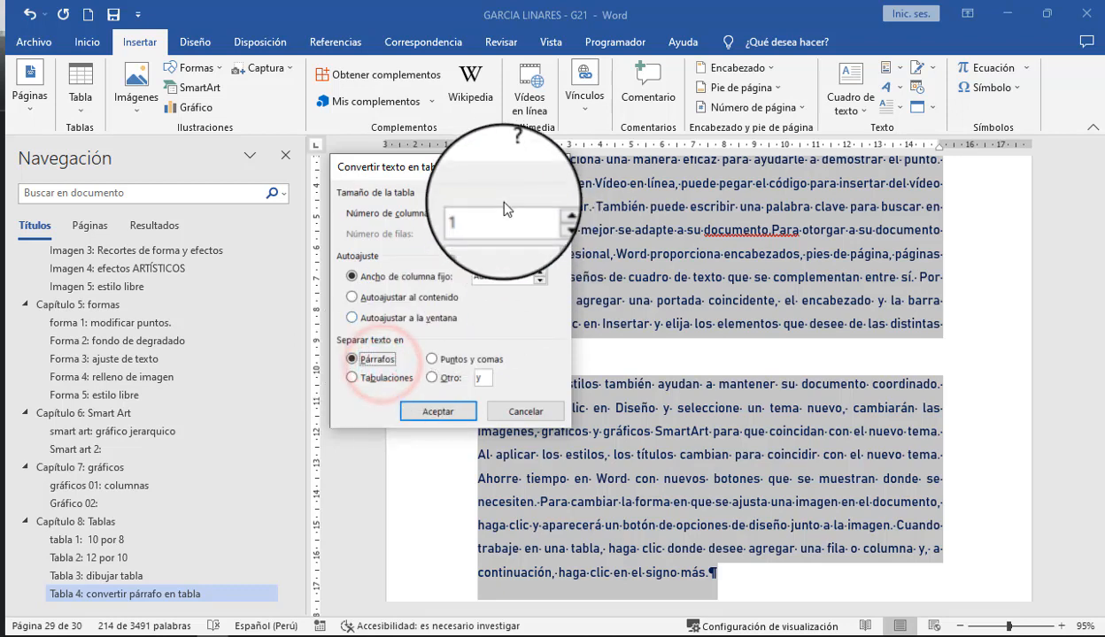
{"action": "left_click", "coordinate": [345, 194]}
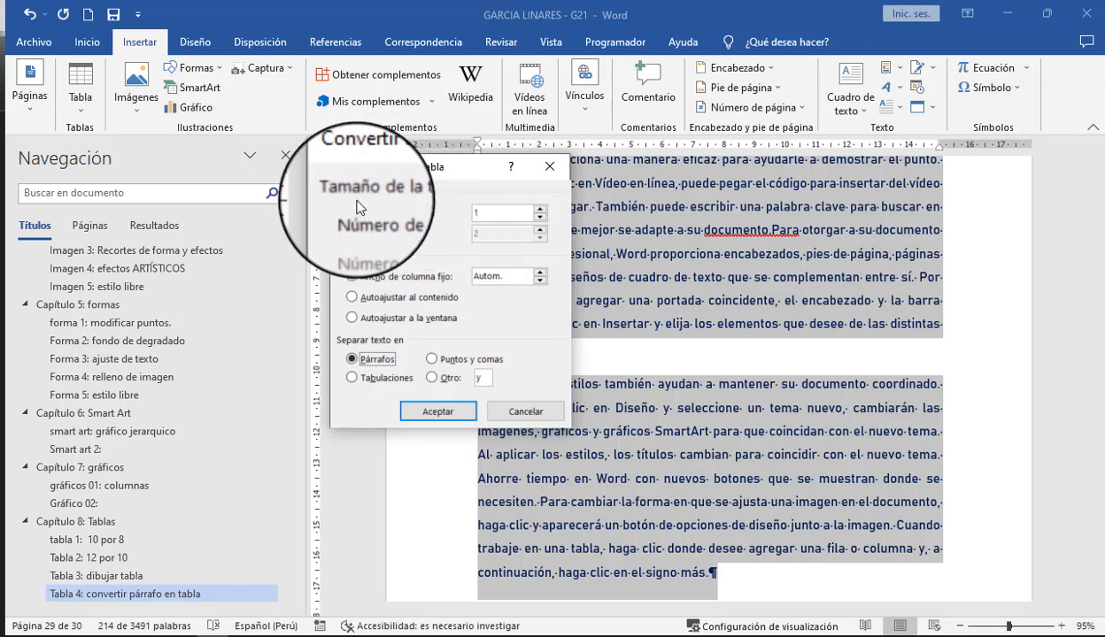
Set the number of columns to 5 and convert the two selected paragraphs into the table
{"action": "left_click", "coordinate": [492, 213]}
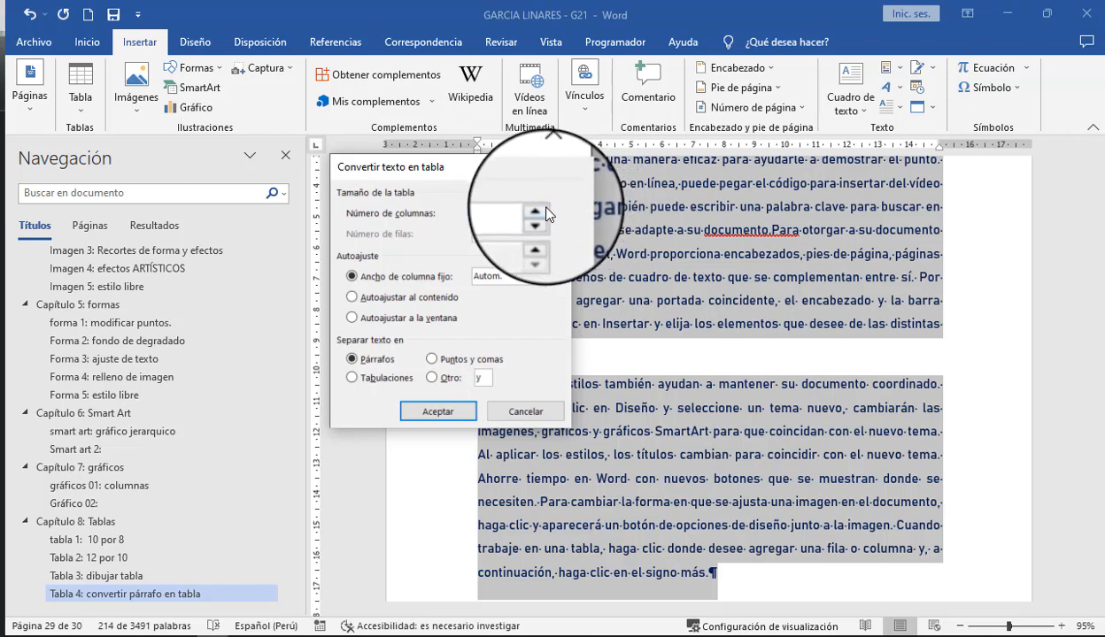
{"action": "left_click", "coordinate": [535, 212]}
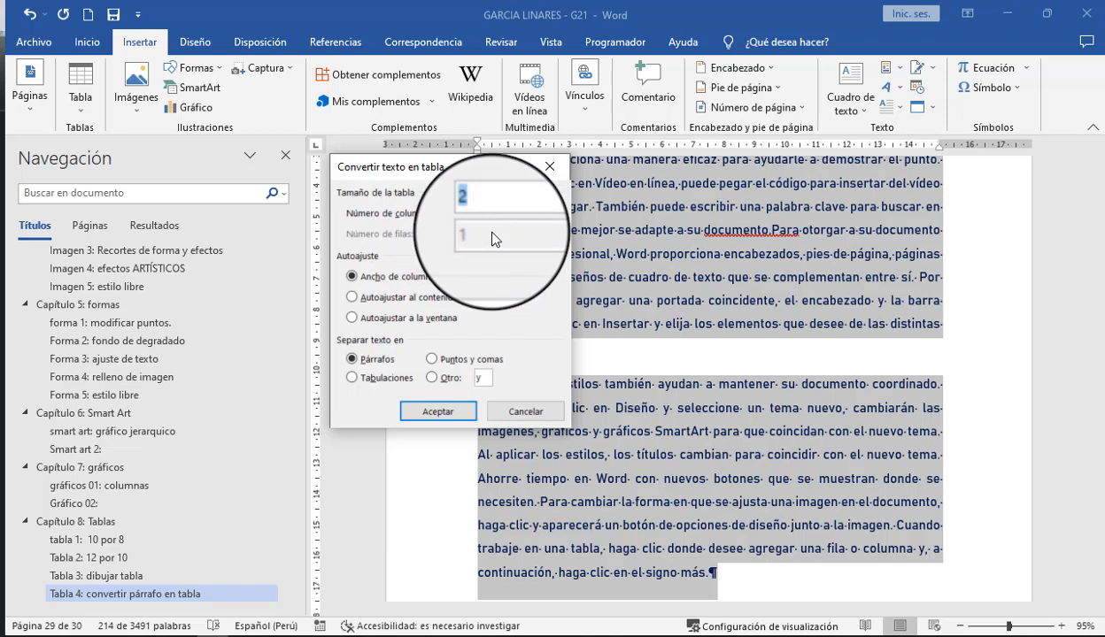
{"action": "left_click", "coordinate": [537, 212]}
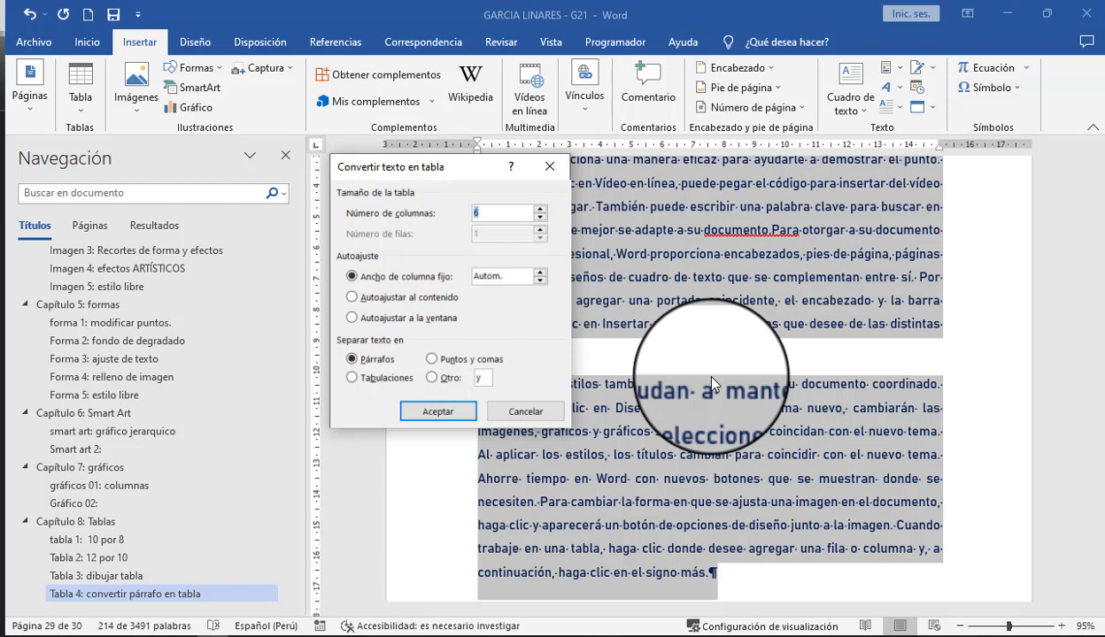
{"action": "left_click", "coordinate": [504, 223]}
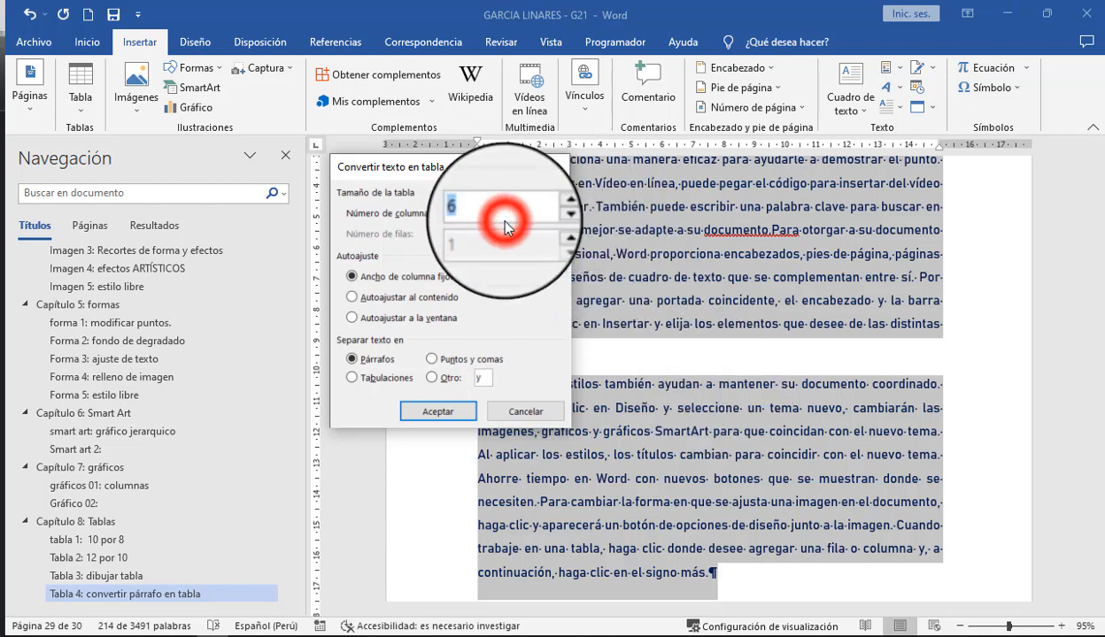
{"action": "type", "text": "2"}
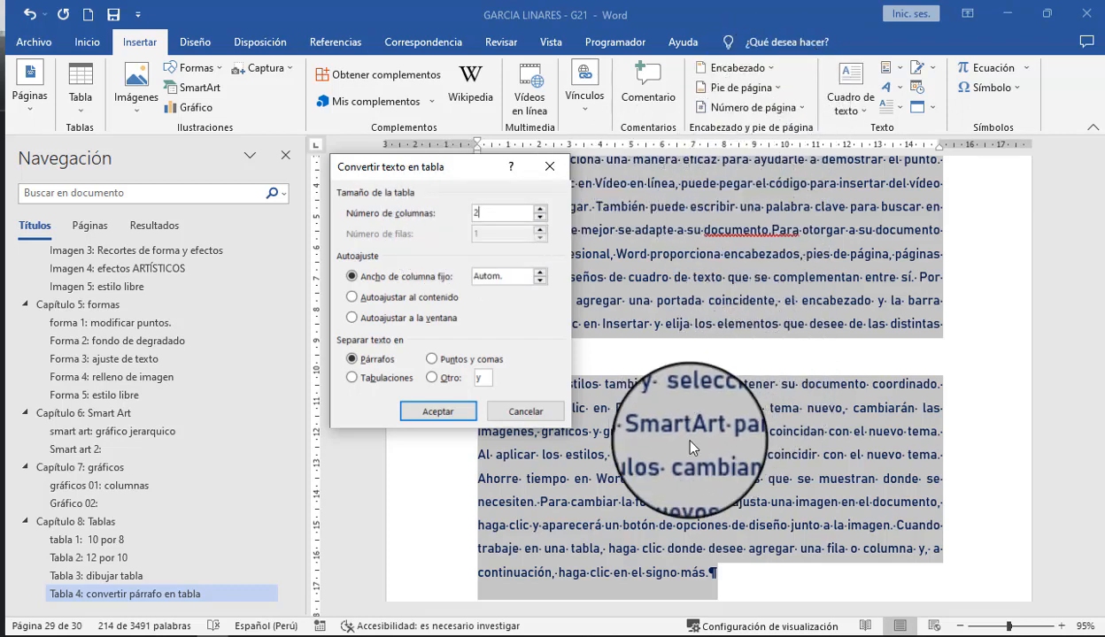
{"action": "left_click", "coordinate": [543, 212]}
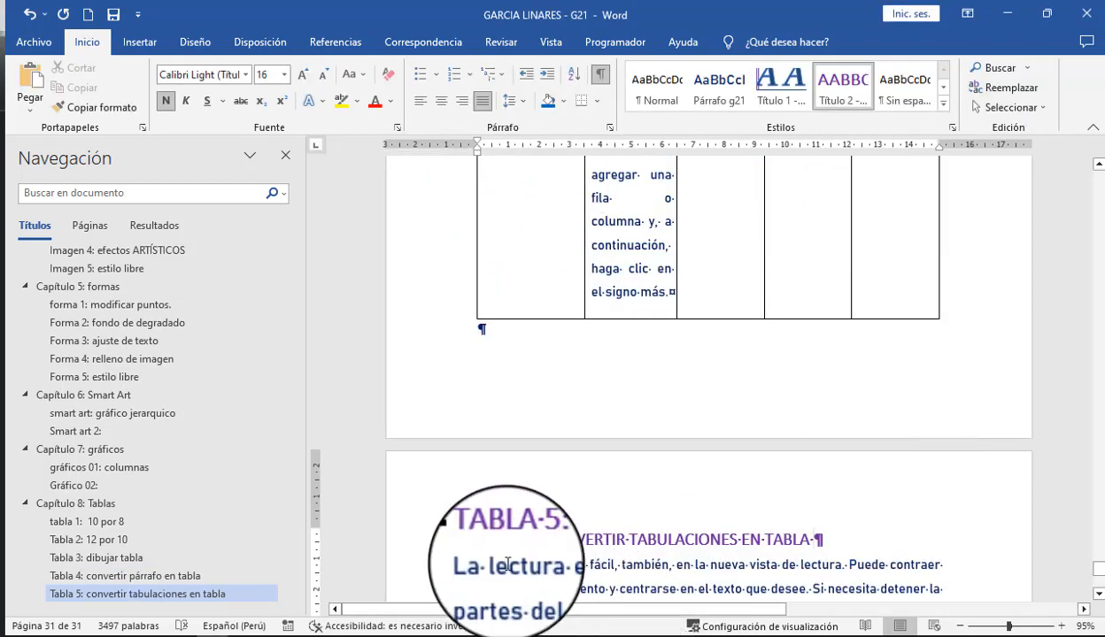
Examine the heading "Tabla 5: convertir tabulaciones en tabla" and the sample paragraphs below it
{"action": "left_click", "coordinate": [416, 540]}
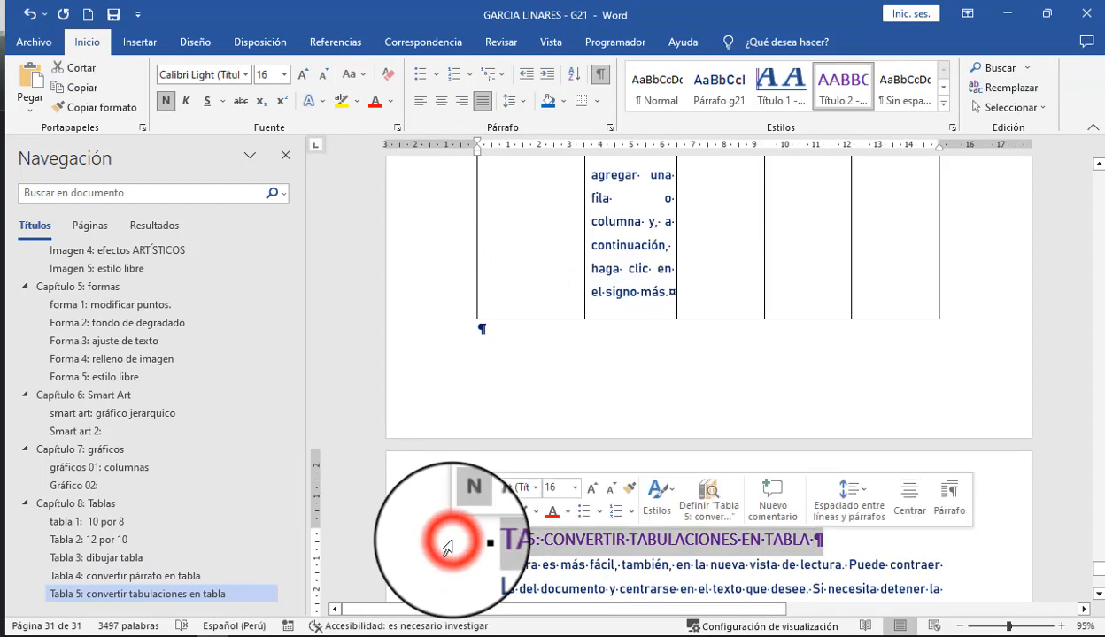
{"action": "left_click", "coordinate": [1093, 601]}
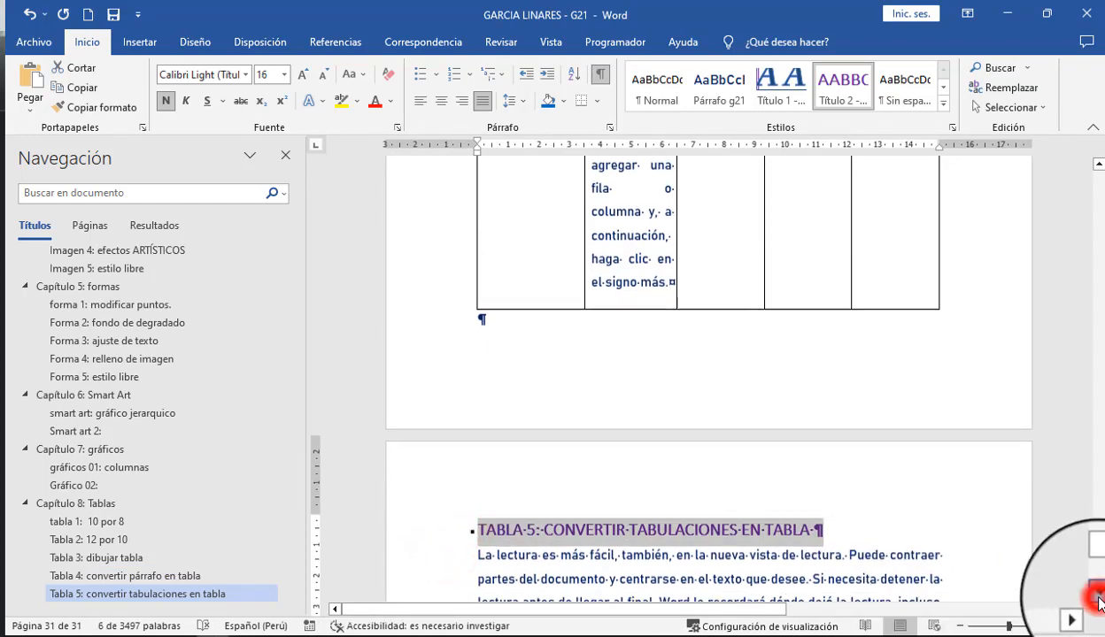
{"action": "left_click", "coordinate": [1097, 593]}
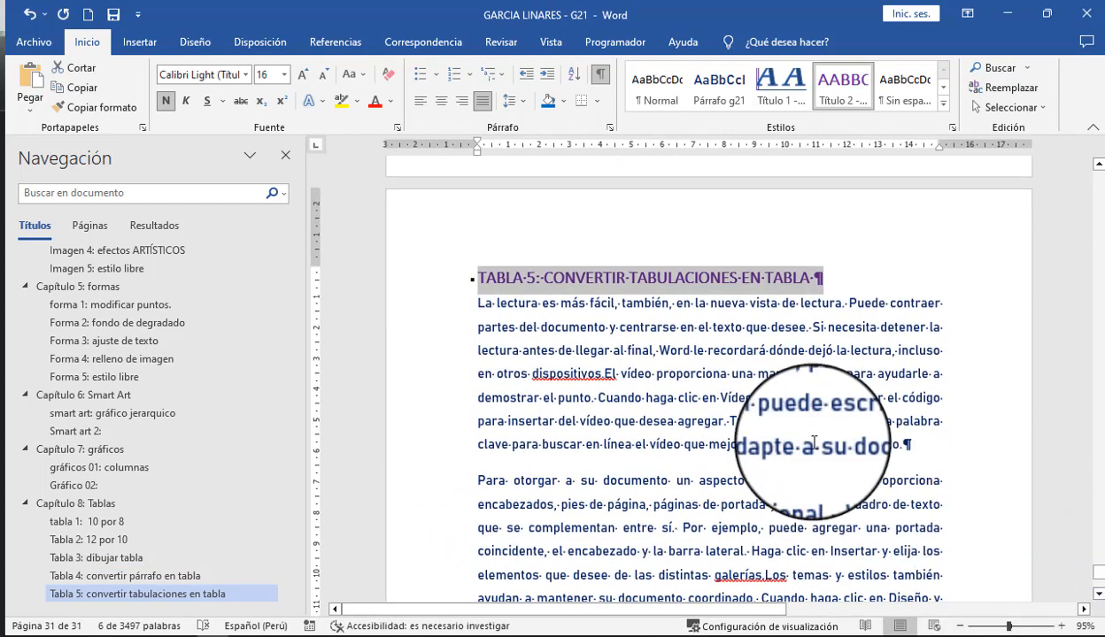
{"action": "double_click", "coordinate": [455, 377]}
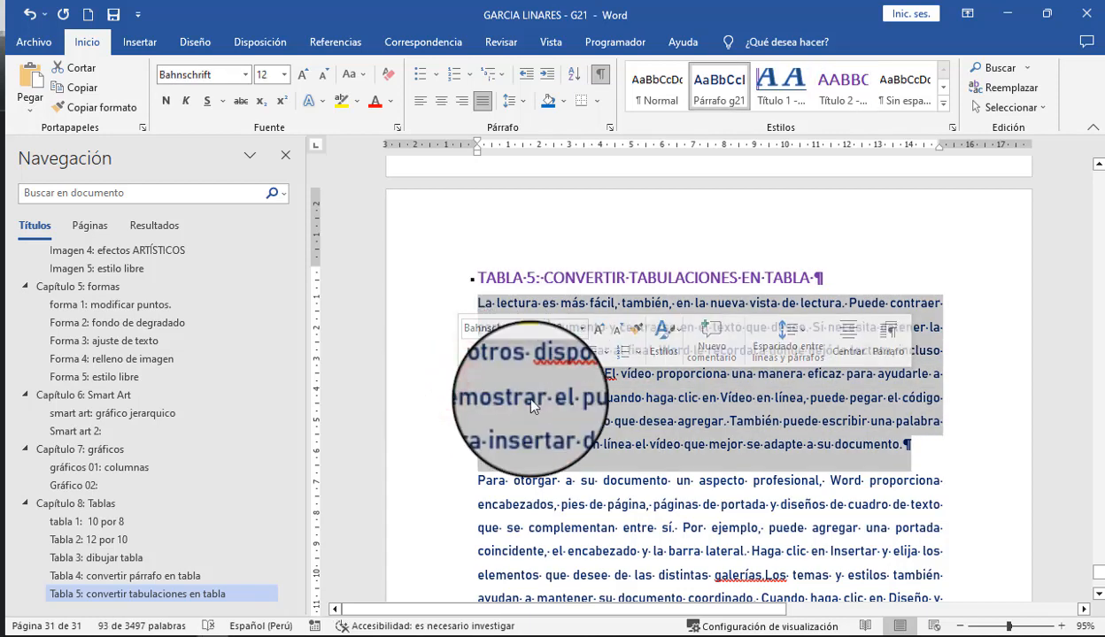
{"action": "left_click", "coordinate": [528, 430]}
{"action": "left_click", "coordinate": [418, 358]}
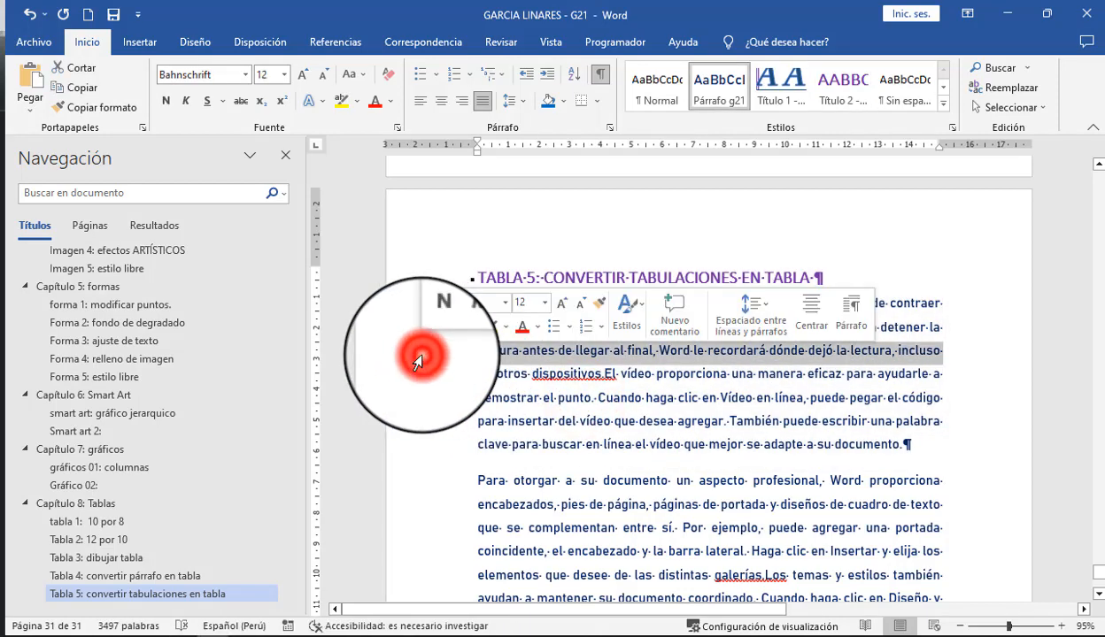
{"action": "left_click", "coordinate": [418, 358]}
{"action": "left_click", "coordinate": [638, 400]}
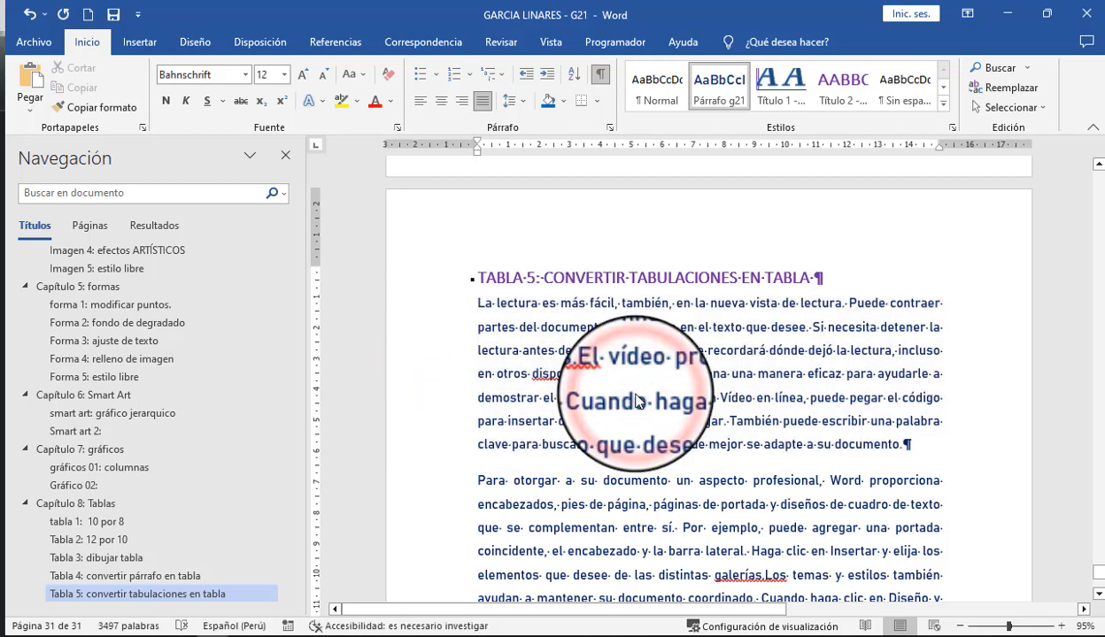
Insert a tab character right after "fácil," in the first sample paragraph below the Tabla 5 heading
{"action": "left_click", "coordinate": [616, 305]}
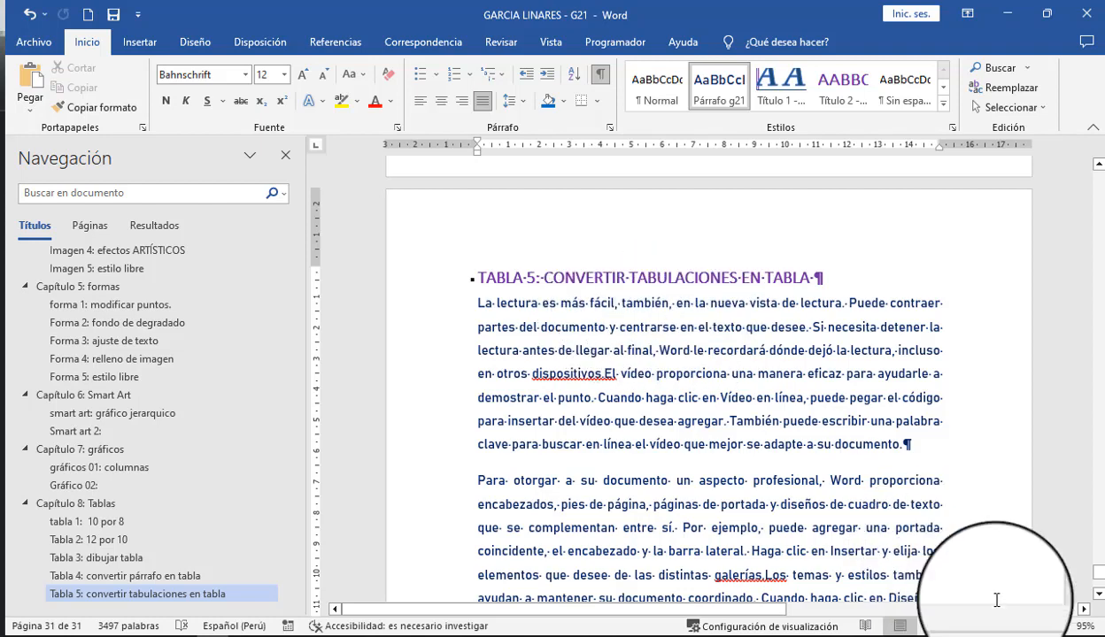
{"action": "left_click", "coordinate": [1036, 626]}
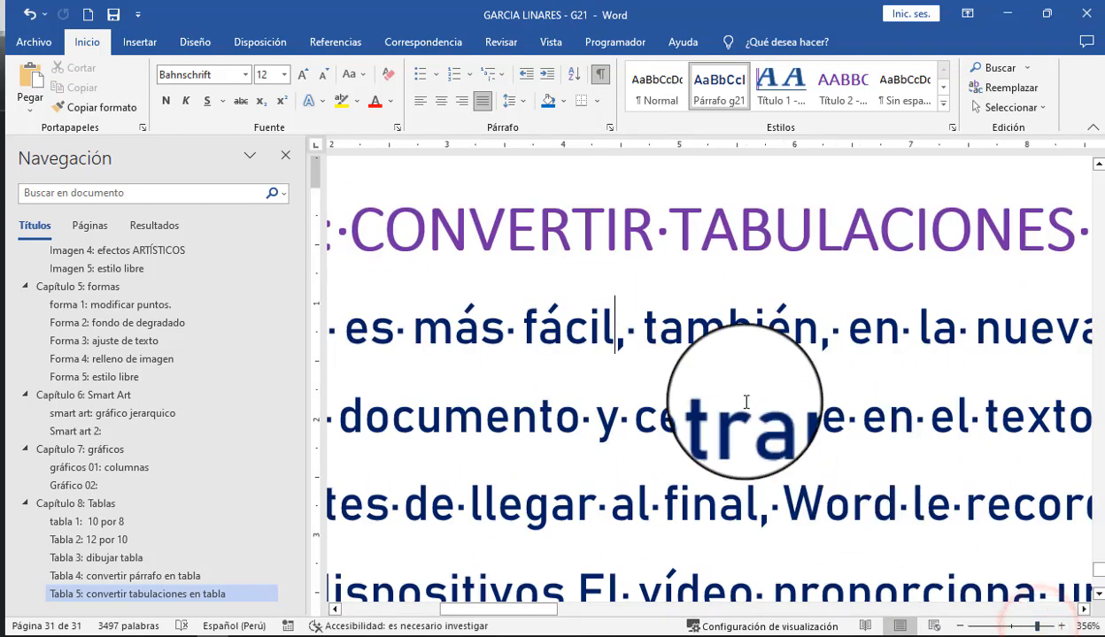
{"action": "left_click_drag", "start_coordinate": [626, 346], "coordinate": [619, 347]}
{"action": "left_click", "coordinate": [620, 348]}
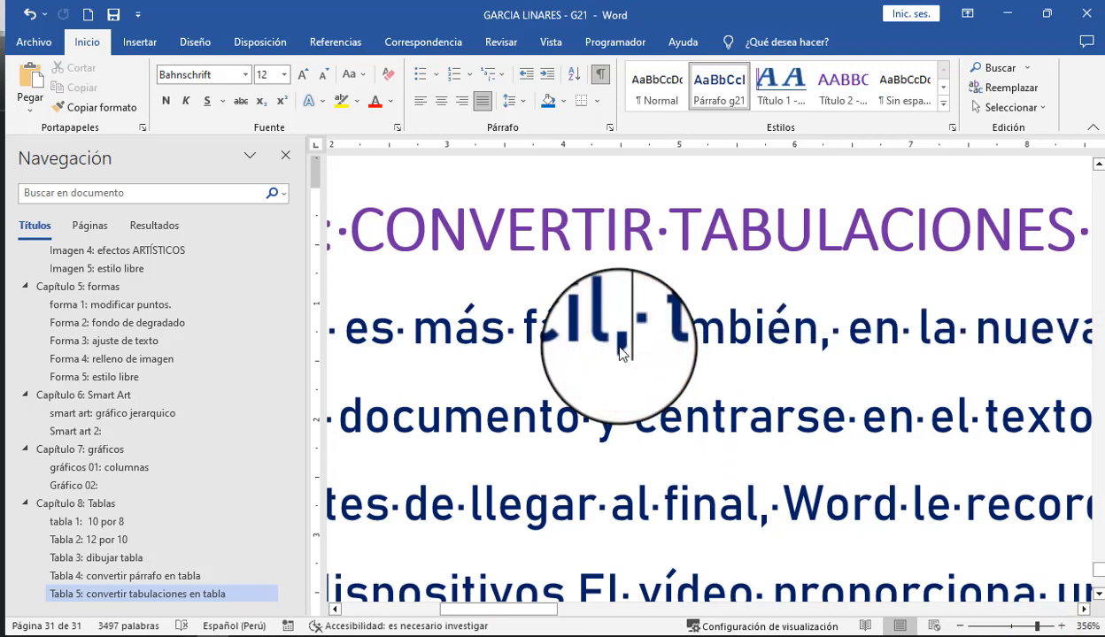
{"action": "key", "text": "Tab"}
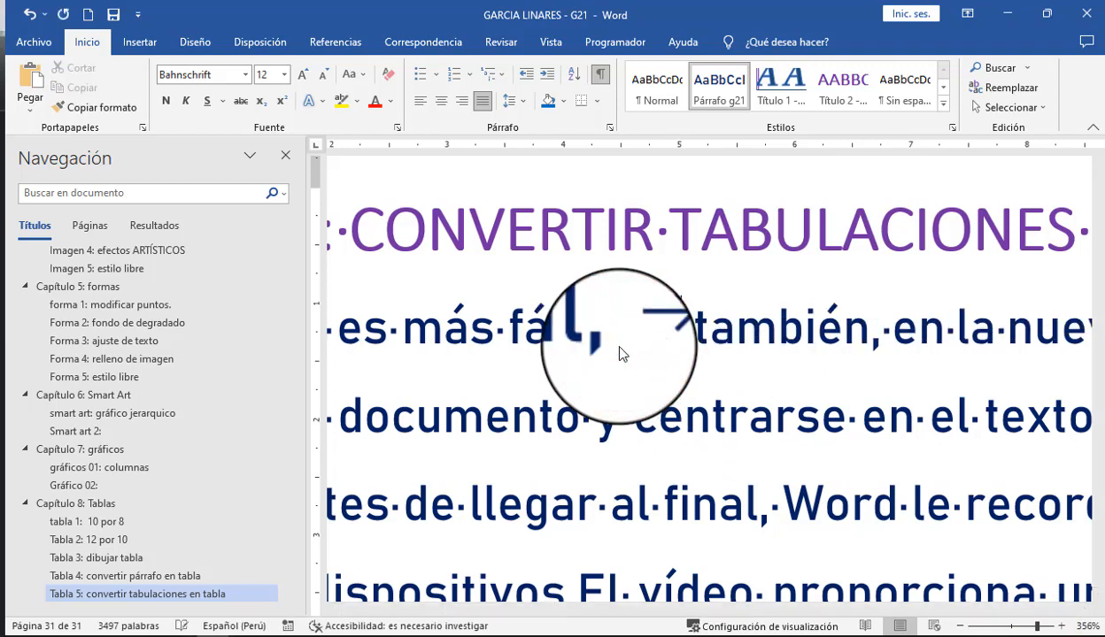
Insert a tab character right after "también," in the same paragraph below the Tabla 5 heading
{"action": "key", "text": "Right"}
{"action": "key", "text": "Right"}
{"action": "key", "text": "Right"}
{"action": "key", "text": "Right"}
{"action": "key", "text": "Right"}
{"action": "key", "text": "Right"}
{"action": "key", "text": "Right"}
{"action": "key", "text": "Right"}
{"action": "key", "text": "Right"}
{"action": "key", "text": "Tab"}
{"action": "key", "text": "Right"}
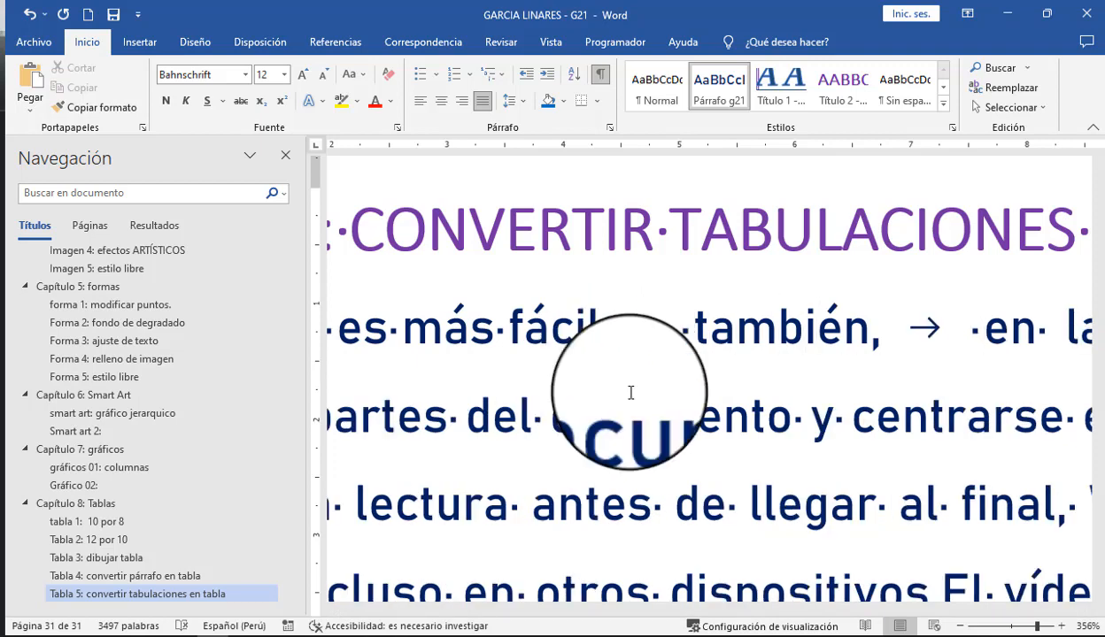
Close the Navigation pane and insert a tab character between "lectura." and "Puede" in the paragraph's first sentence break
{"action": "left_click", "coordinate": [284, 156]}
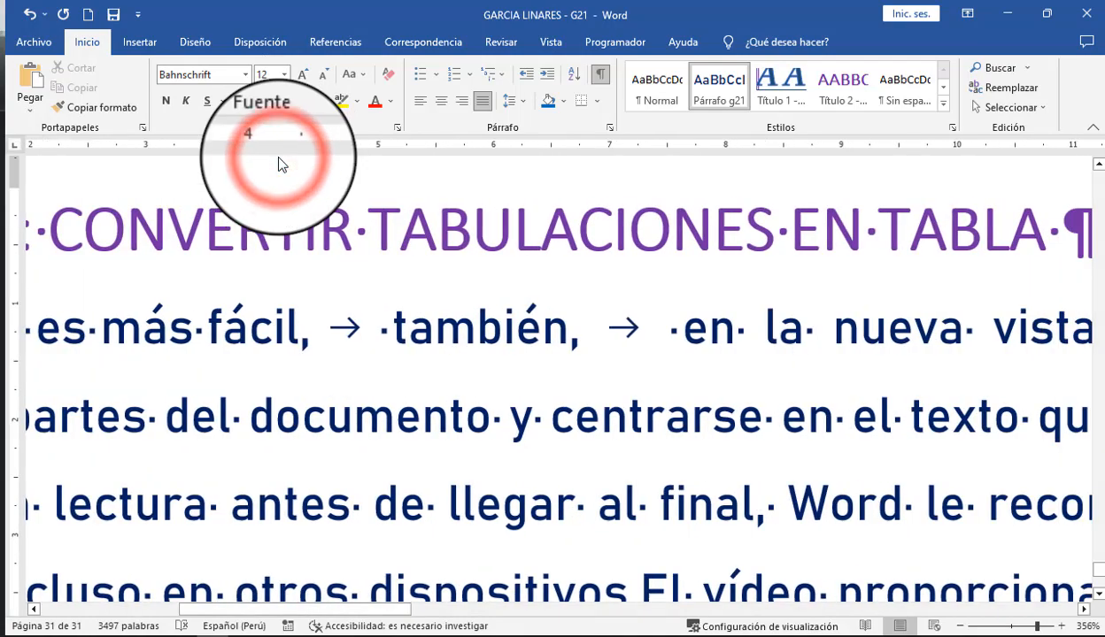
{"action": "left_click", "coordinate": [960, 626]}
{"action": "left_click", "coordinate": [960, 626]}
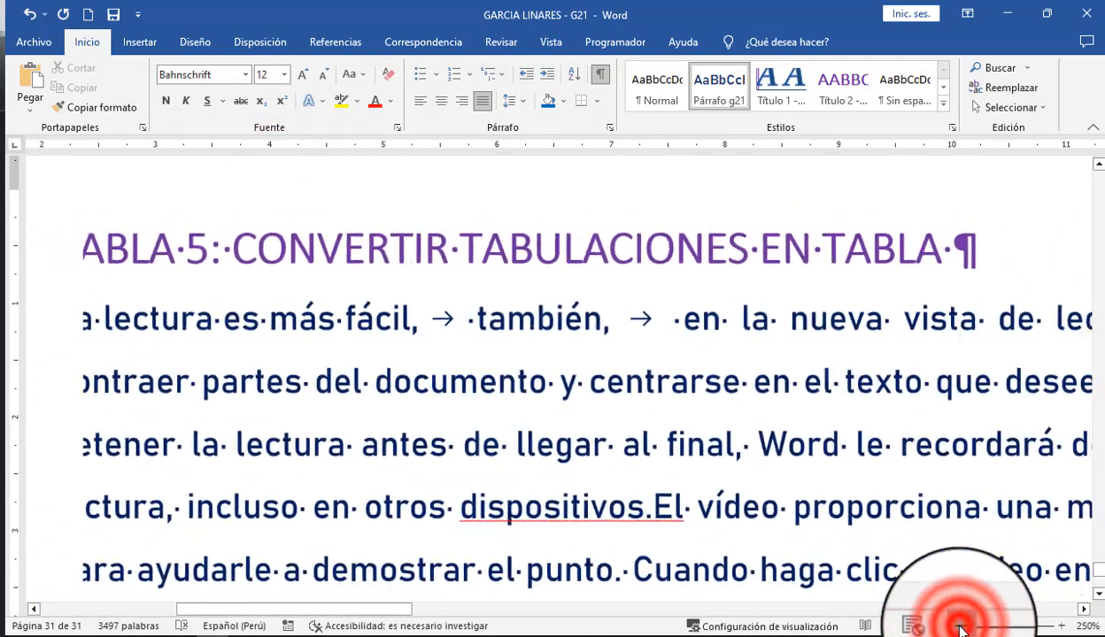
{"action": "left_click", "coordinate": [960, 626]}
{"action": "left_click", "coordinate": [960, 626]}
{"action": "left_click", "coordinate": [960, 626]}
{"action": "left_click", "coordinate": [960, 626]}
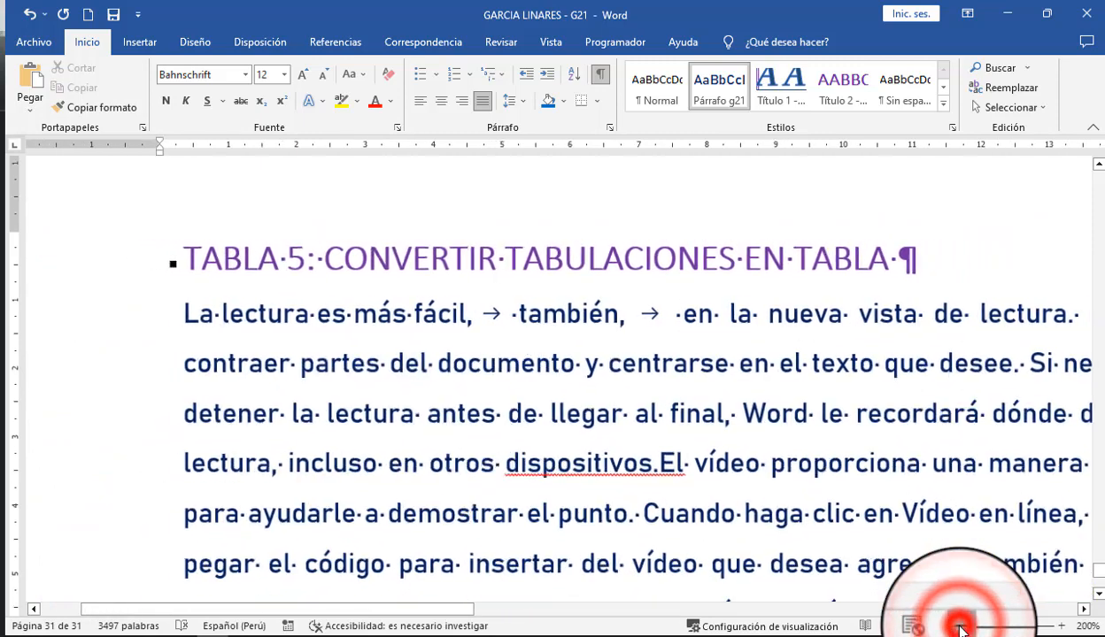
{"action": "left_click", "coordinate": [1082, 319]}
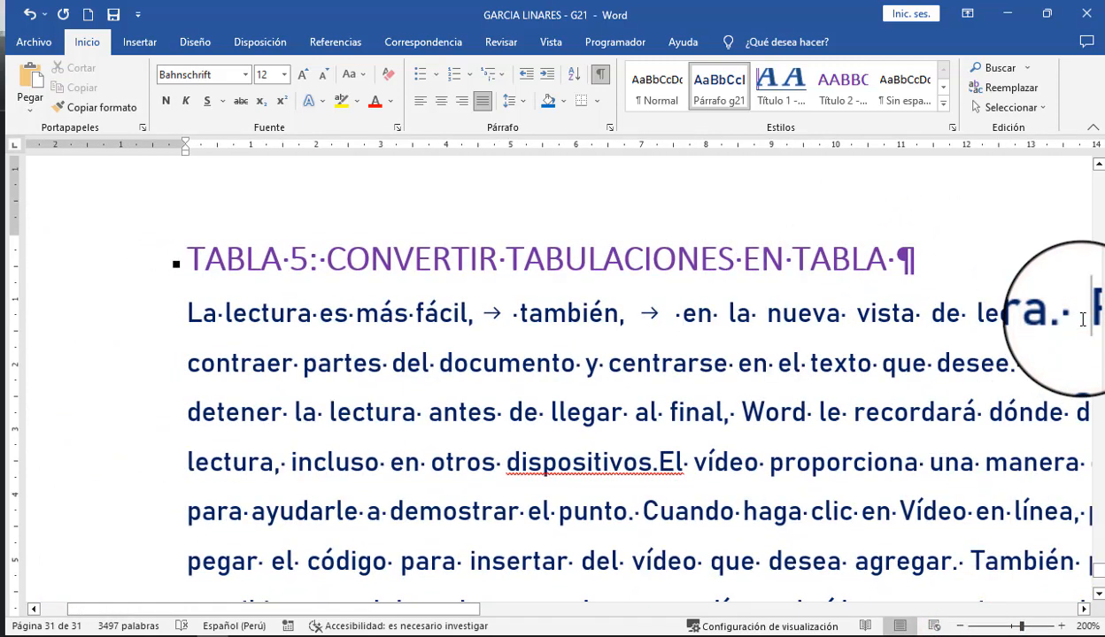
{"action": "key", "text": "Tab"}
Insert a tab character between "desee." and "Si necesita" in the paragraph
{"action": "key", "text": "Right"}
{"action": "key", "text": "Right"}
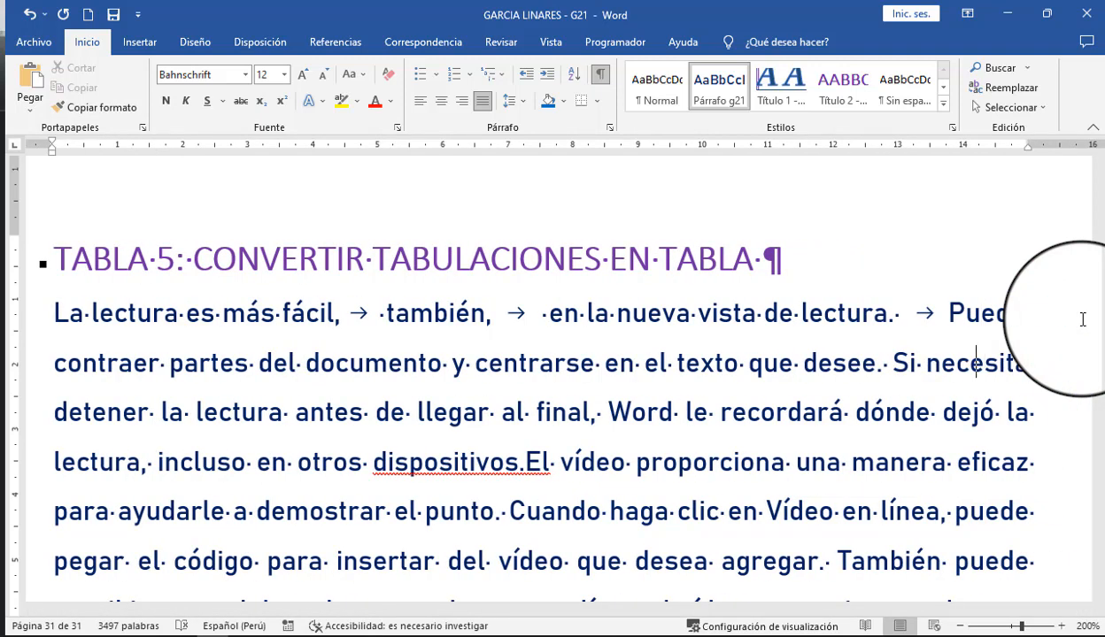
{"action": "key", "text": "Left"}
{"action": "key", "text": "Left"}
{"action": "key", "text": "Left"}
{"action": "key", "text": "Left"}
{"action": "key", "text": "Left"}
{"action": "key", "text": "Left"}
{"action": "key", "text": "Left"}
{"action": "key", "text": "Left"}
{"action": "key", "text": "Tab"}
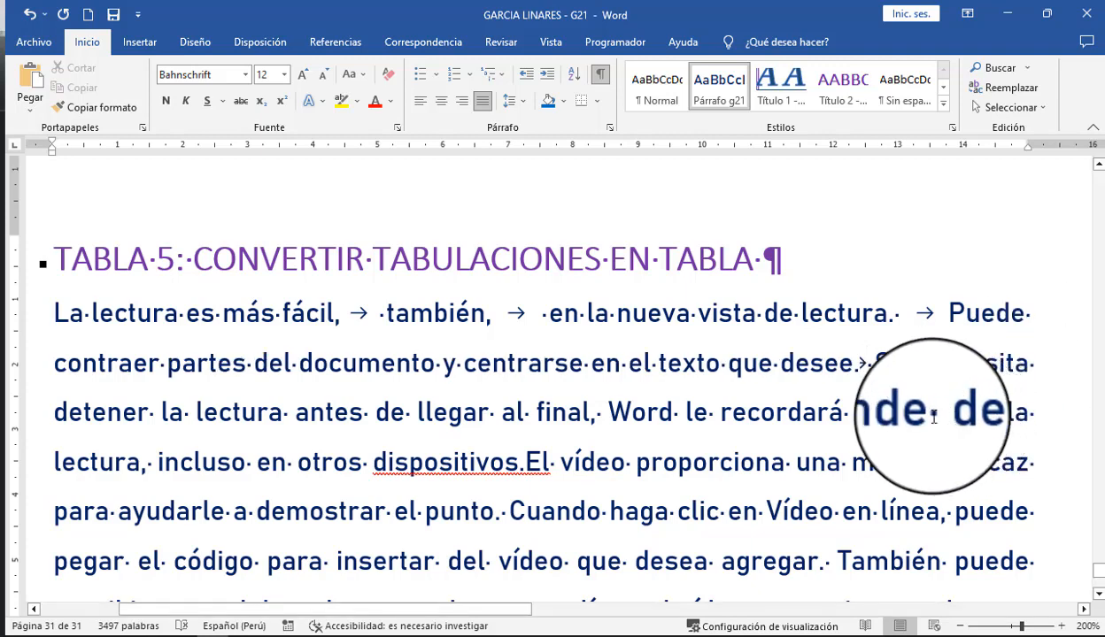
Insert a tab character between "final," and "Word le recordará" in the paragraph
{"action": "left_click", "coordinate": [610, 414]}
{"action": "key", "text": "Tab"}
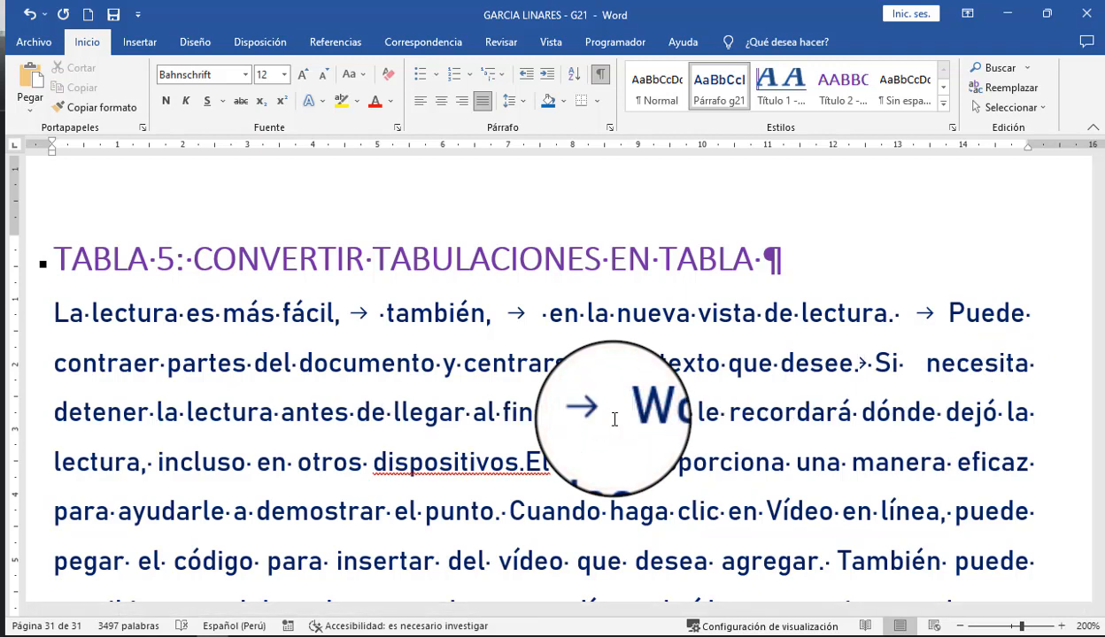
{"action": "key", "text": "shift+Right"}
{"action": "key", "text": "ctrl+Down"}
{"action": "key", "text": "ctrl+Up"}
{"action": "key", "text": "ctrl+Up"}
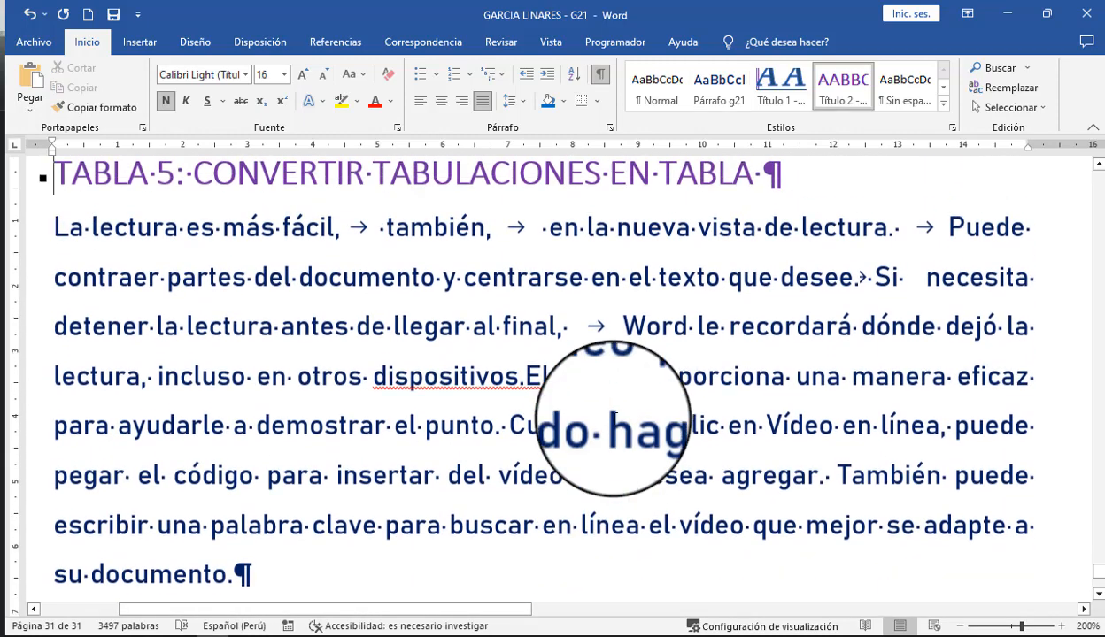
Insert one tab character after "lectura," before "incluso" and another between "dispositivos." and "El vídeo"
{"action": "left_click", "coordinate": [152, 384]}
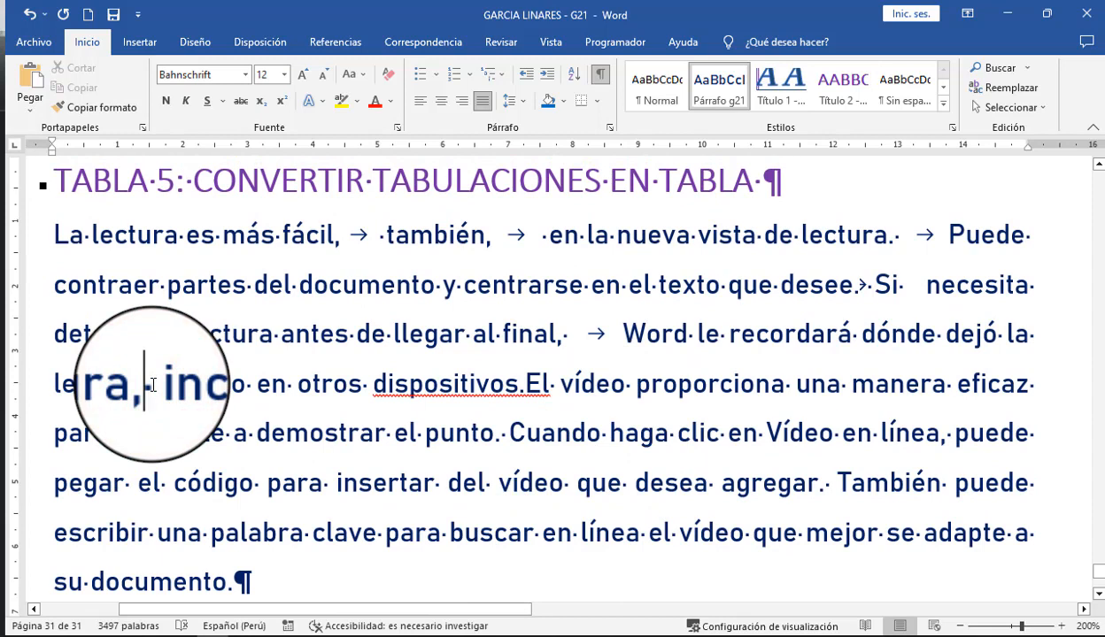
{"action": "key", "text": "Tab"}
{"action": "key", "text": "Right"}
{"action": "key", "text": "Right"}
{"action": "key", "text": "Right"}
{"action": "key", "text": "Right"}
{"action": "key", "text": "Right"}
{"action": "key", "text": "Right"}
{"action": "key", "text": "Right"}
{"action": "key", "text": "Right"}
{"action": "key", "text": "Right"}
{"action": "key", "text": "Right"}
{"action": "key", "text": "Right"}
{"action": "key", "text": "Right"}
{"action": "key", "text": "Right"}
{"action": "key", "text": "Right"}
{"action": "key", "text": "Right"}
{"action": "key", "text": "Right"}
{"action": "key", "text": "Right"}
{"action": "key", "text": "Right"}
{"action": "key", "text": "Right"}
{"action": "key", "text": "Right"}
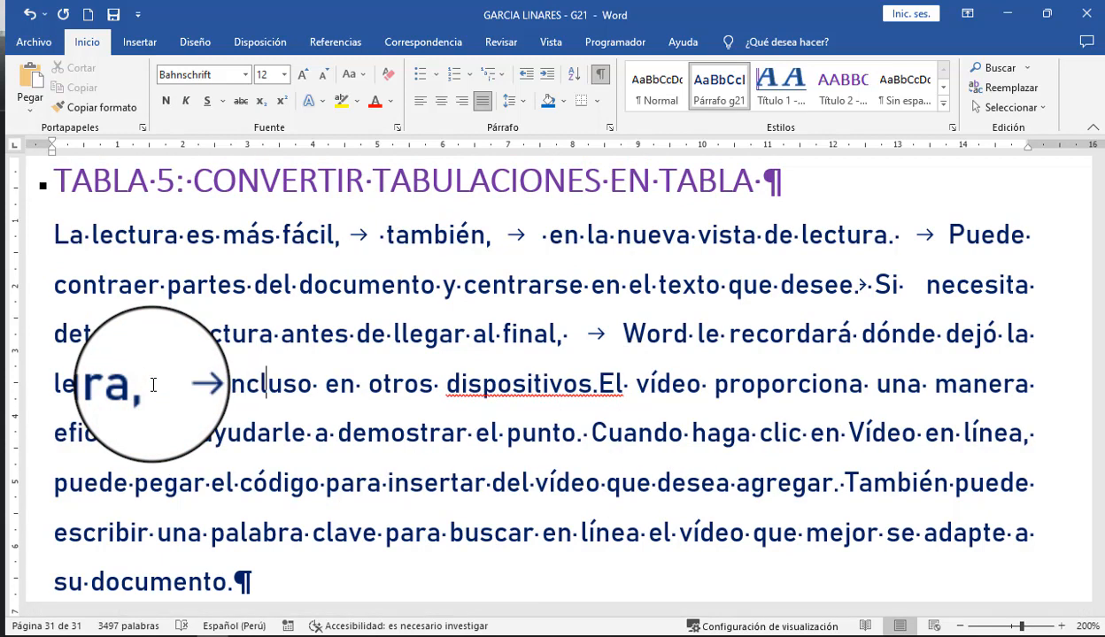
{"action": "key", "text": "Tab"}
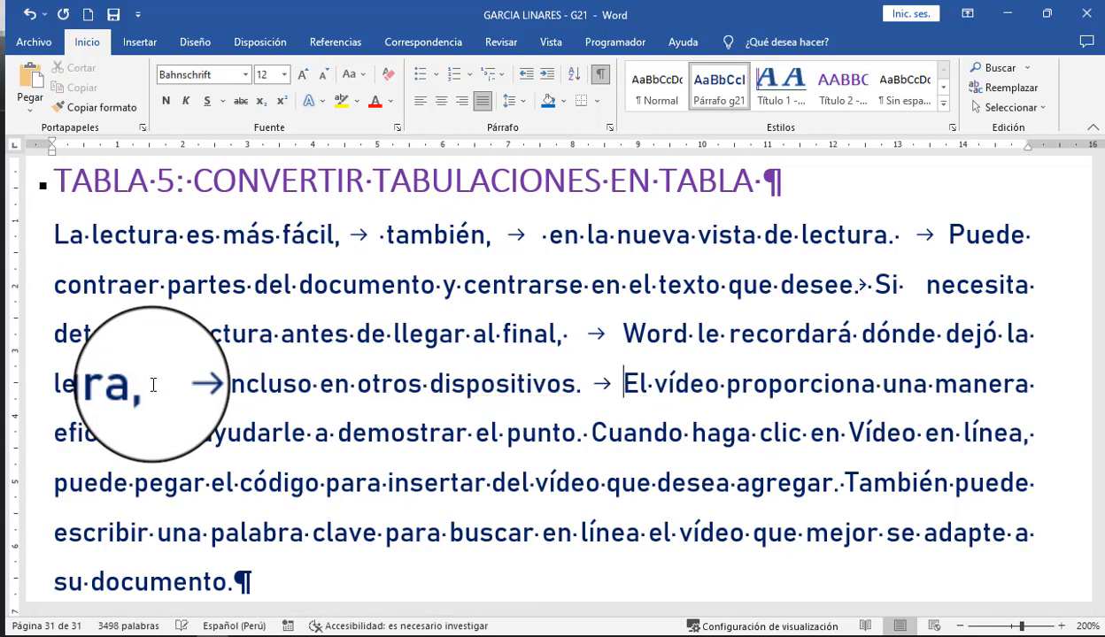
Insert a tab character between "punto." and "Cuando haga clic" and another between "agregar." and "También puede"
{"action": "key", "text": "Down"}
{"action": "key", "text": "Left"}
{"action": "key", "text": "Left"}
{"action": "key", "text": "Tab"}
{"action": "key", "text": "Down"}
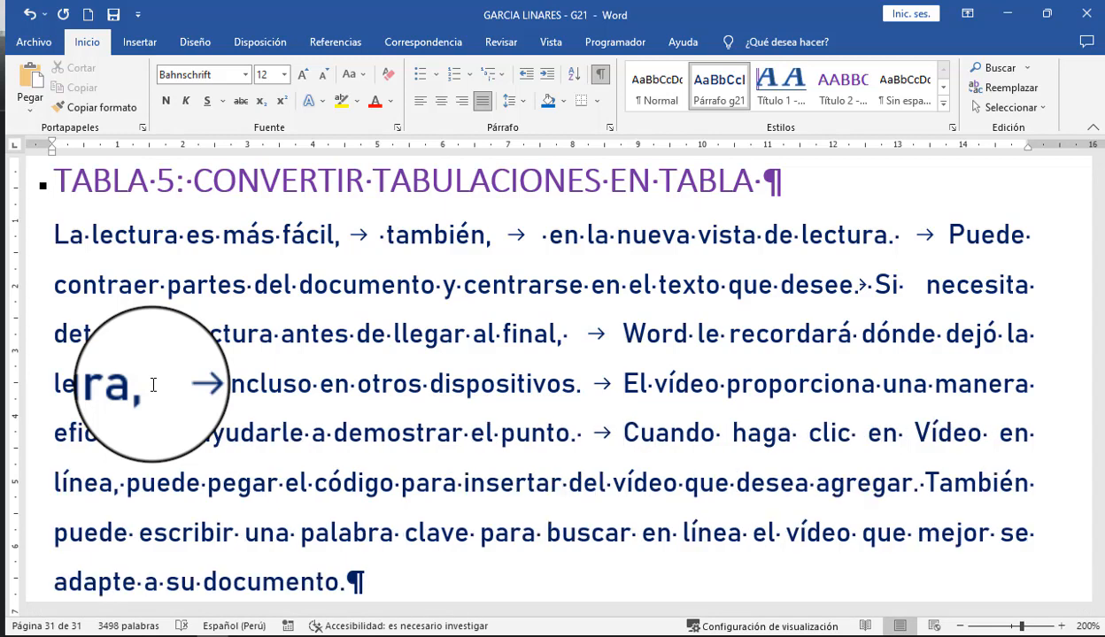
{"action": "key", "text": "Right"}
{"action": "key", "text": "Right"}
{"action": "key", "text": "ctrl+Right"}
{"action": "key", "text": "ctrl+Right"}
{"action": "key", "text": "ctrl+Right"}
{"action": "key", "text": "ctrl+Right"}
{"action": "key", "text": "Tab"}
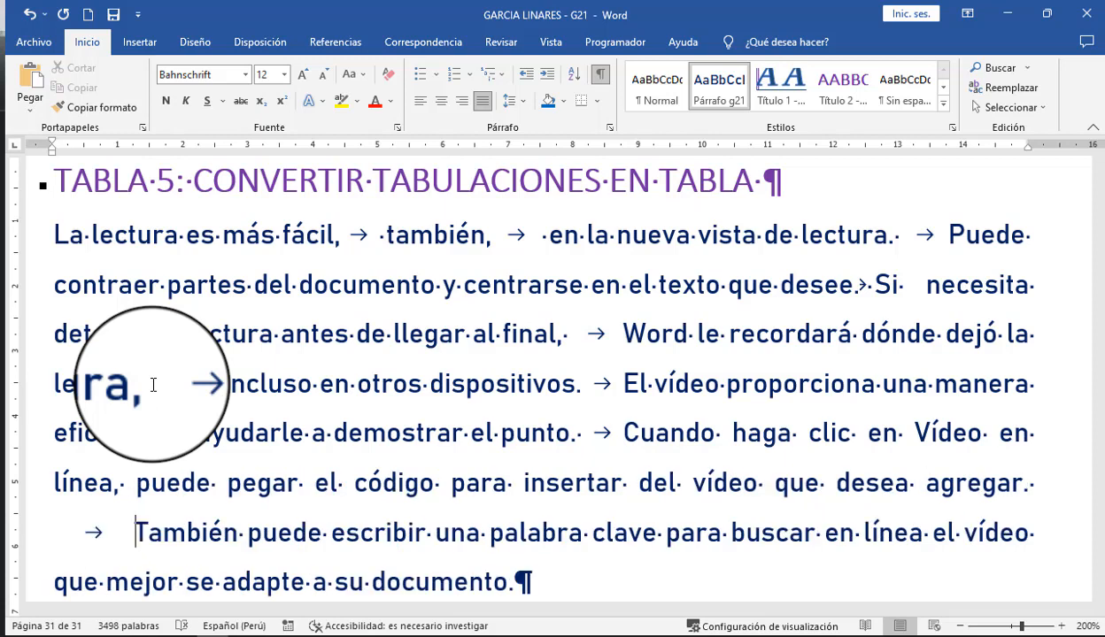
Insert a tab character between "línea," and "puede pegar" in the paragraph
{"action": "key", "text": "Right"}
{"action": "key", "text": "Right"}
{"action": "key", "text": "Right"}
{"action": "key", "text": "Right"}
{"action": "key", "text": "Right"}
{"action": "key", "text": "Right"}
{"action": "key", "text": "Right"}
{"action": "key", "text": "Right"}
{"action": "key", "text": "Right"}
{"action": "key", "text": "Right"}
{"action": "key", "text": "Right"}
{"action": "key", "text": "Right"}
{"action": "key", "text": "Right"}
{"action": "key", "text": "Right"}
{"action": "key", "text": "Right"}
{"action": "key", "text": "Right"}
{"action": "key", "text": "Right"}
{"action": "key", "text": "Right"}
{"action": "key", "text": "Right"}
{"action": "key", "text": "Right"}
{"action": "key", "text": "Right"}
{"action": "key", "text": "Right"}
{"action": "key", "text": "Right"}
{"action": "key", "text": "Right"}
{"action": "key", "text": "Right"}
{"action": "key", "text": "Right"}
{"action": "key", "text": "Right"}
{"action": "key", "text": "Right"}
{"action": "key", "text": "Right"}
{"action": "key", "text": "Right"}
{"action": "key", "text": "ctrl+z"}
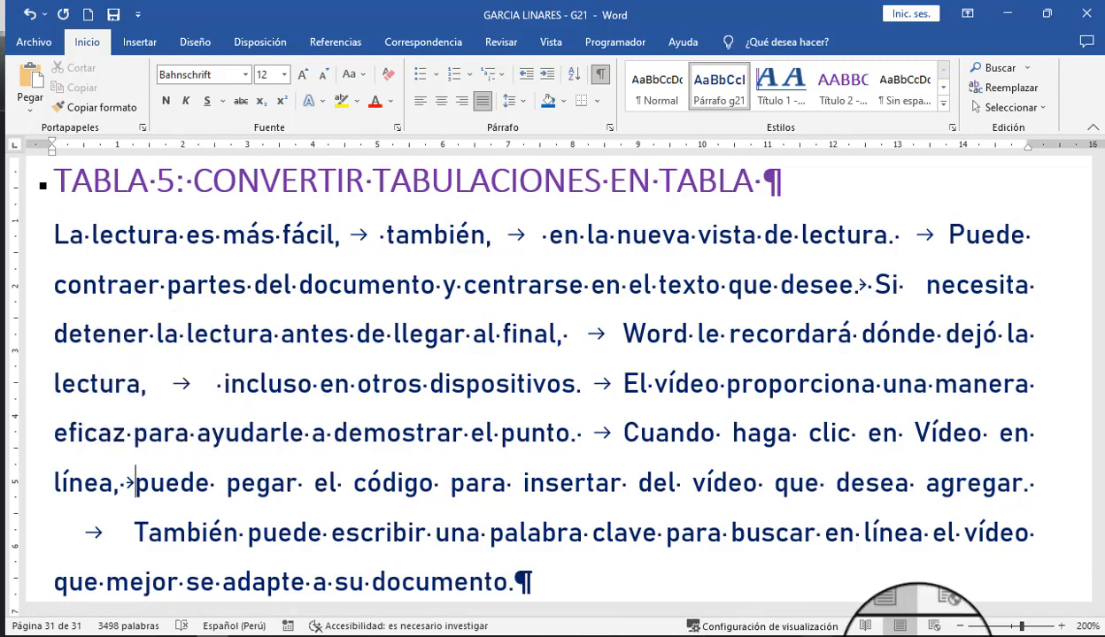
Select the whole tab-separated paragraph below the Tabla 5 heading, from "La lectura" to "su documento."
{"action": "left_click", "coordinate": [961, 626]}
{"action": "left_click", "coordinate": [962, 626]}
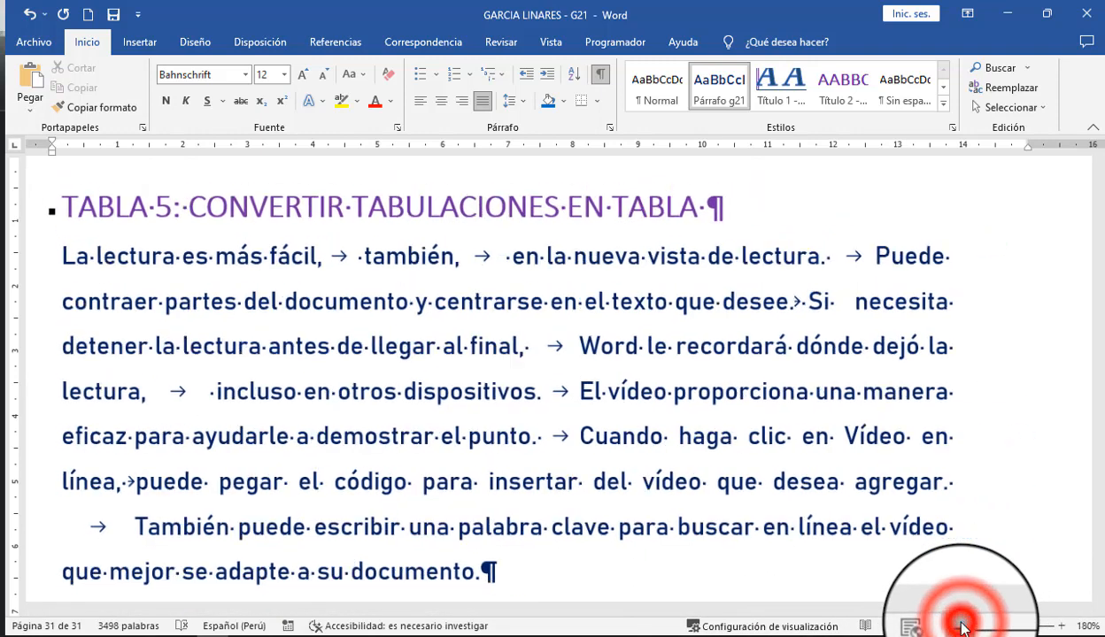
{"action": "left_click", "coordinate": [962, 626]}
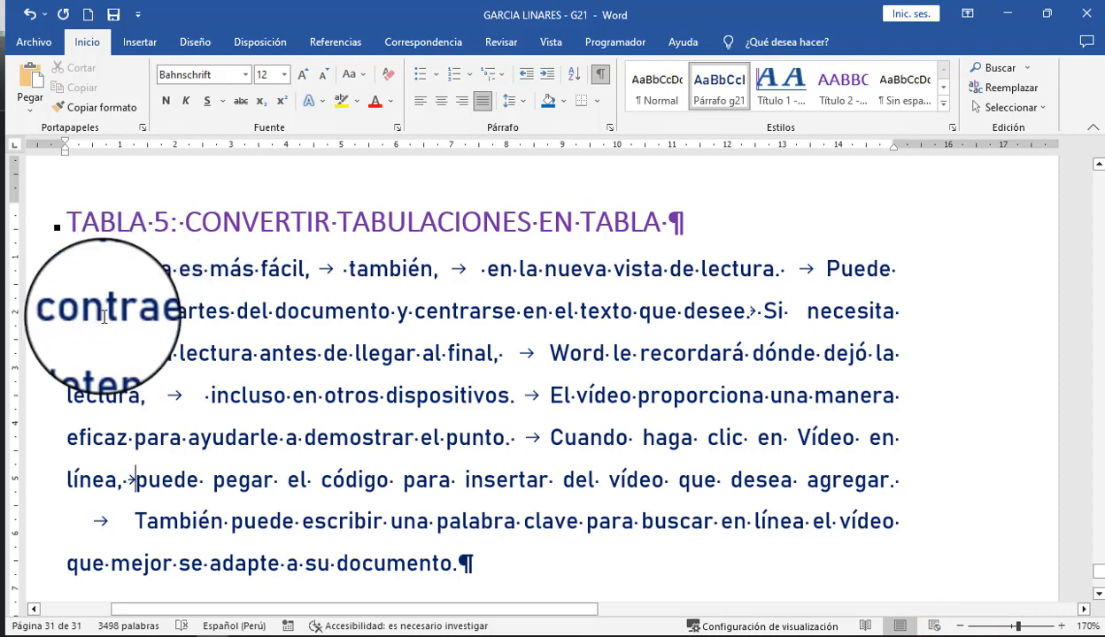
{"action": "double_click", "coordinate": [43, 292]}
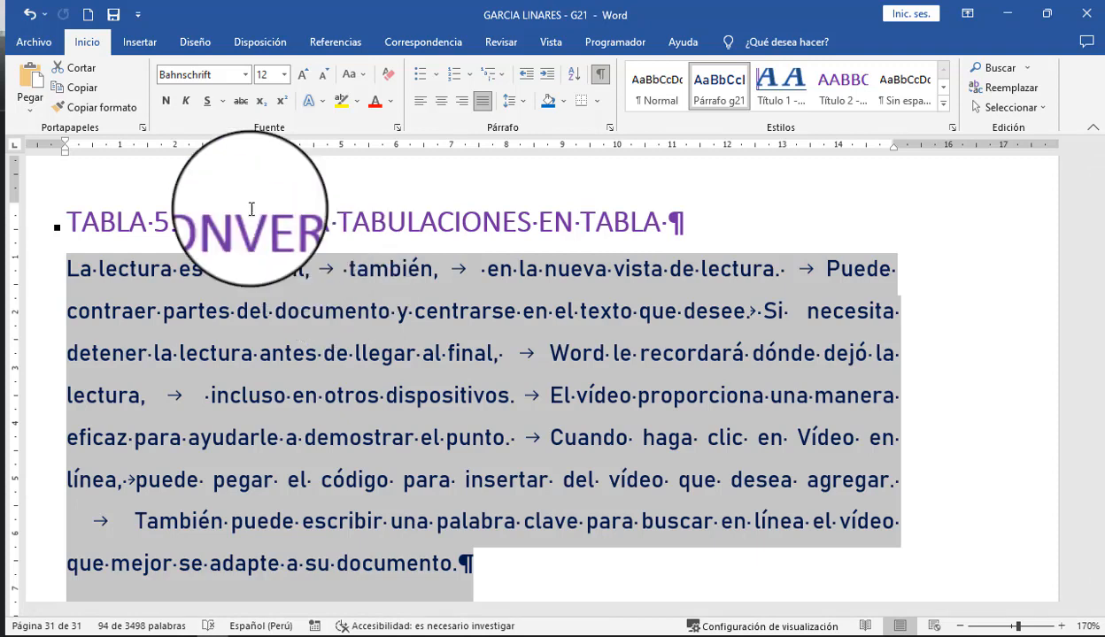
Start converting the selected paragraph to a table, with the text separated at tabs (Tabulaciones)
{"action": "left_click", "coordinate": [135, 46]}
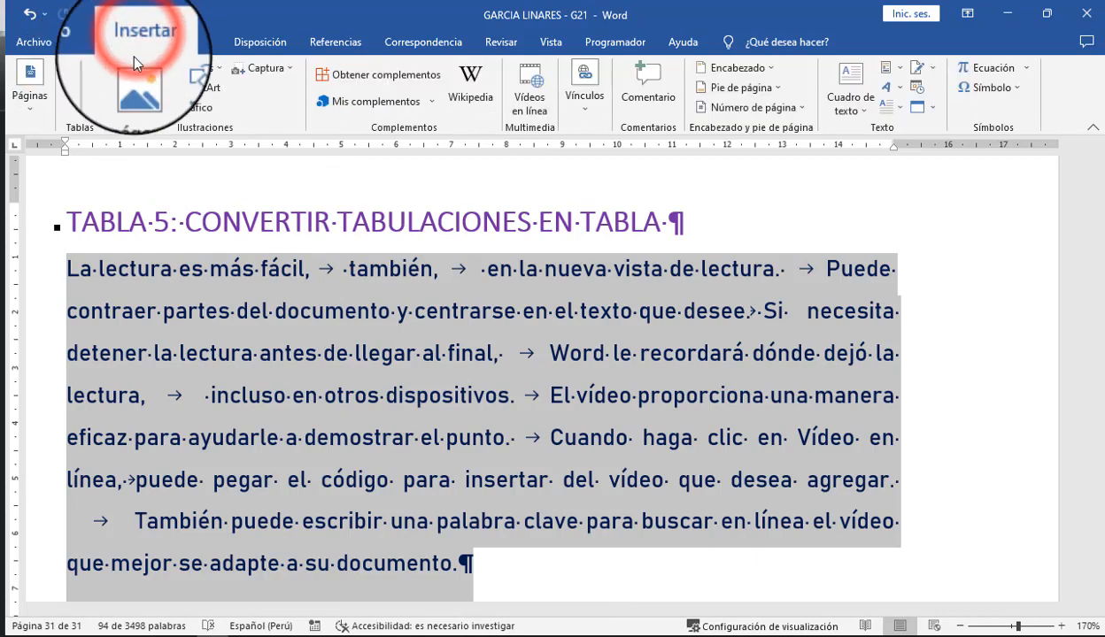
{"action": "left_click", "coordinate": [76, 110]}
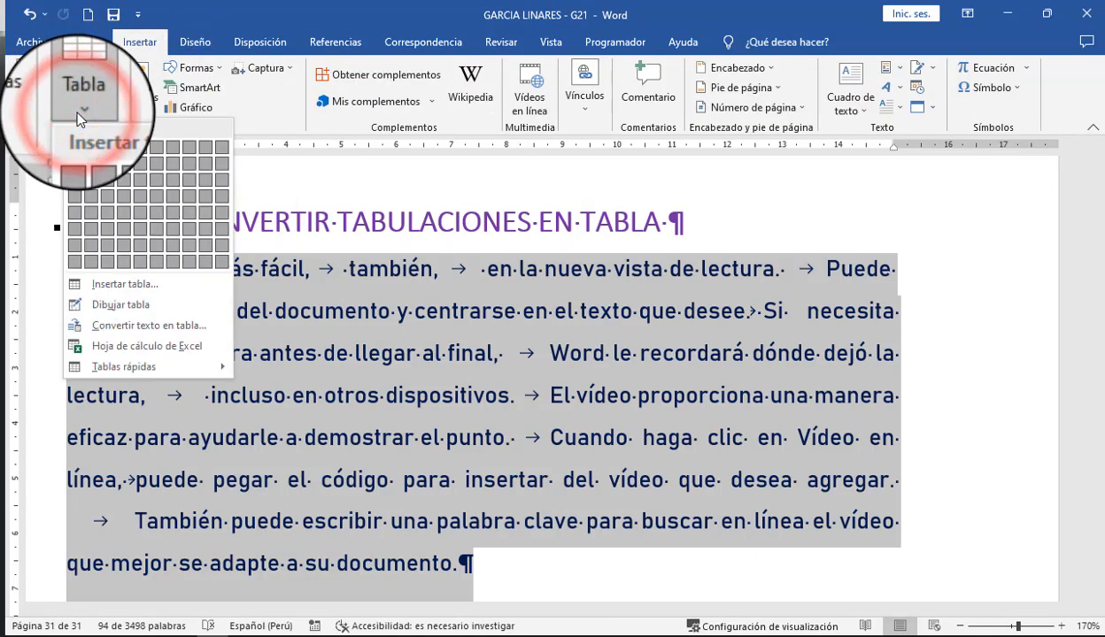
{"action": "left_click", "coordinate": [148, 328]}
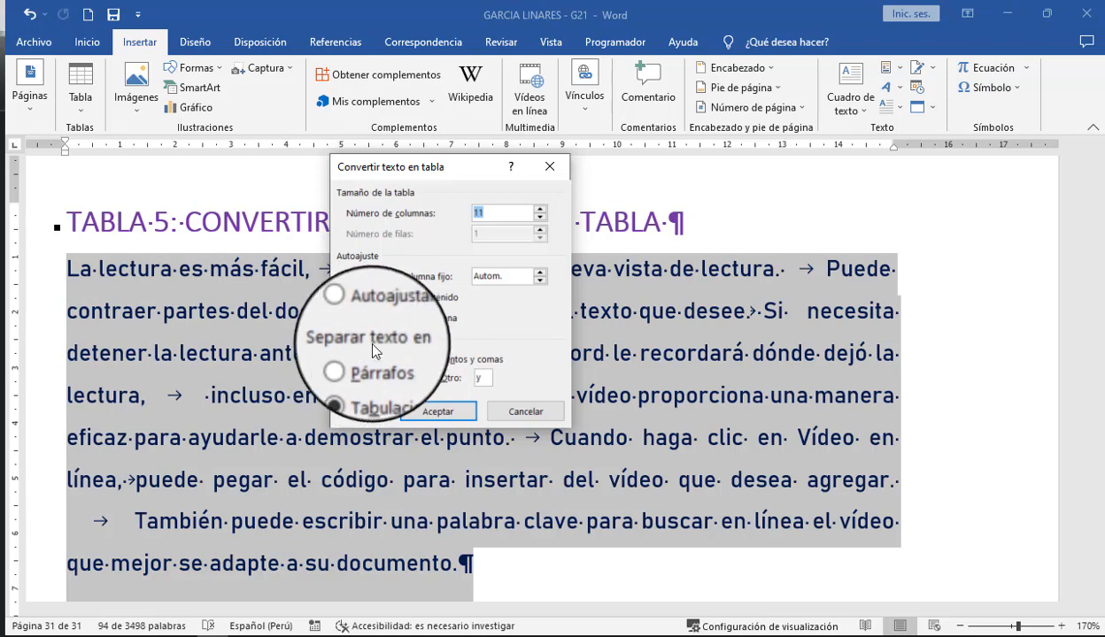
{"action": "left_click", "coordinate": [373, 388]}
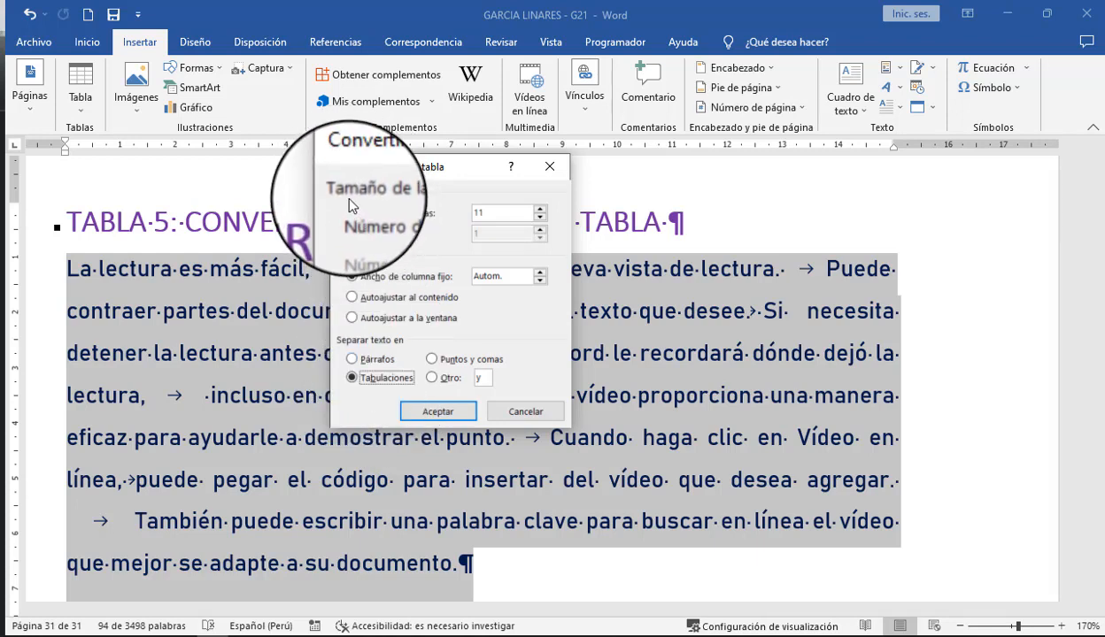
Set the number of columns to 5 and convert the selected paragraph into the table
{"action": "left_click", "coordinate": [505, 212]}
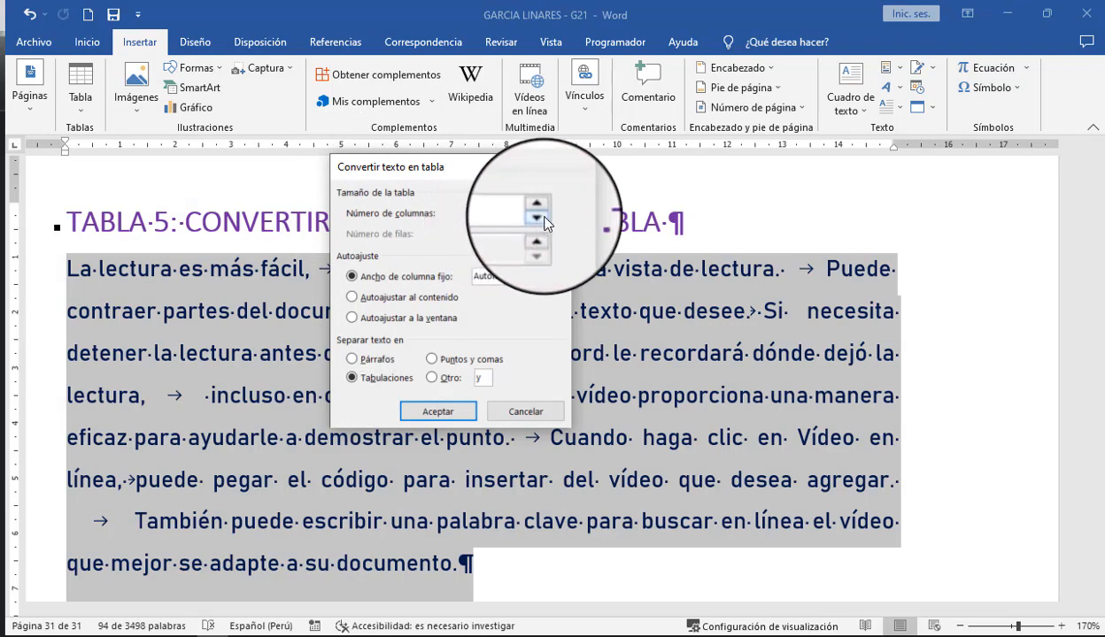
{"action": "left_click", "coordinate": [541, 221]}
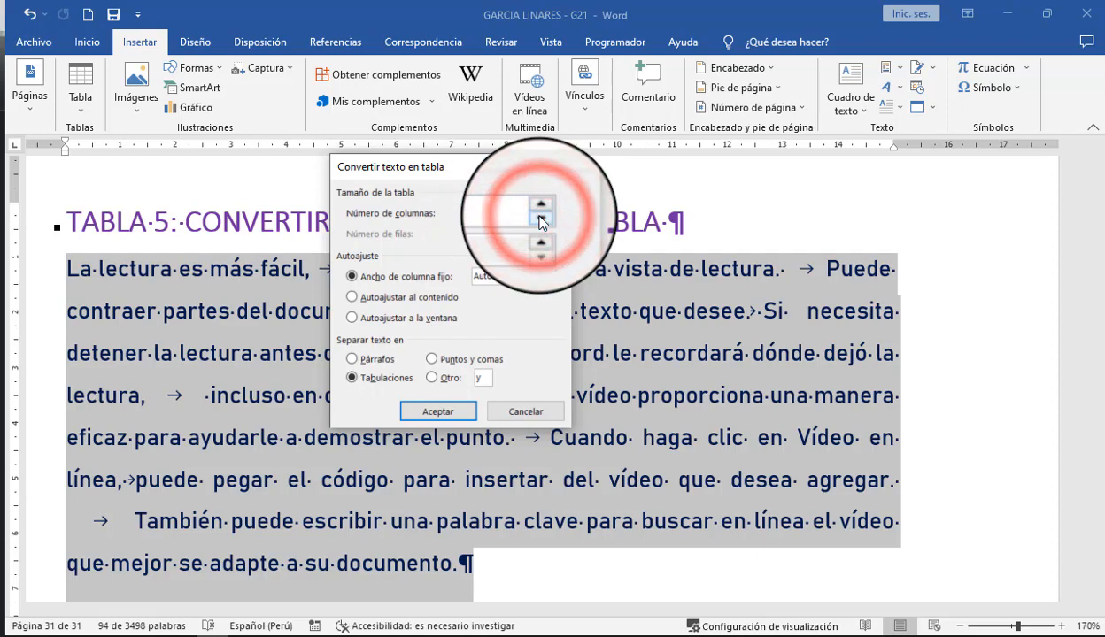
{"action": "left_click", "coordinate": [502, 209]}
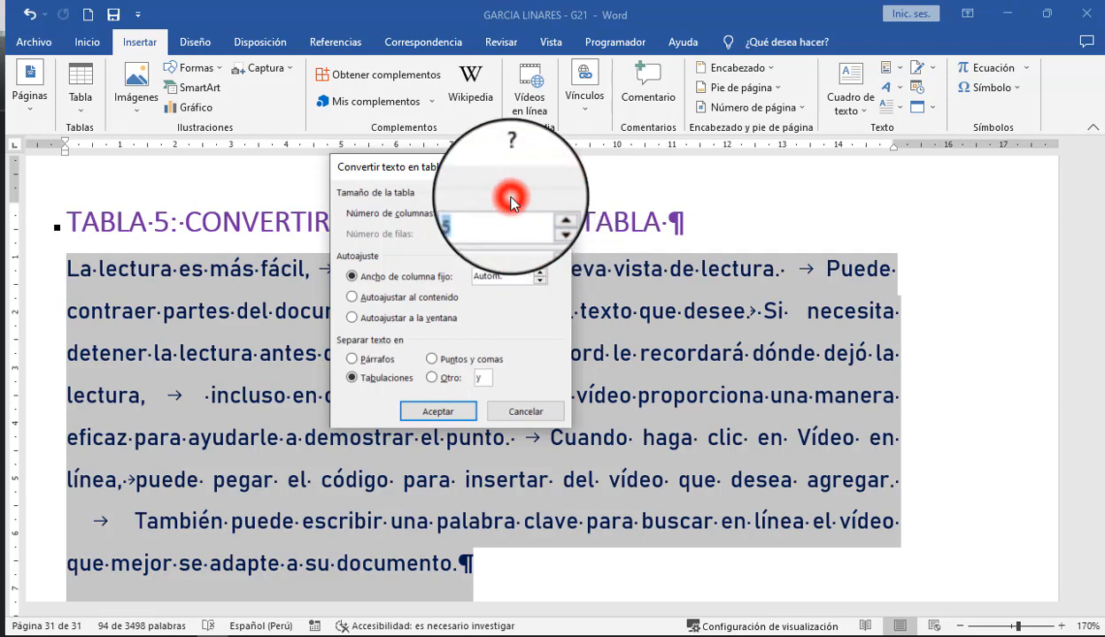
{"action": "left_click", "coordinate": [475, 245]}
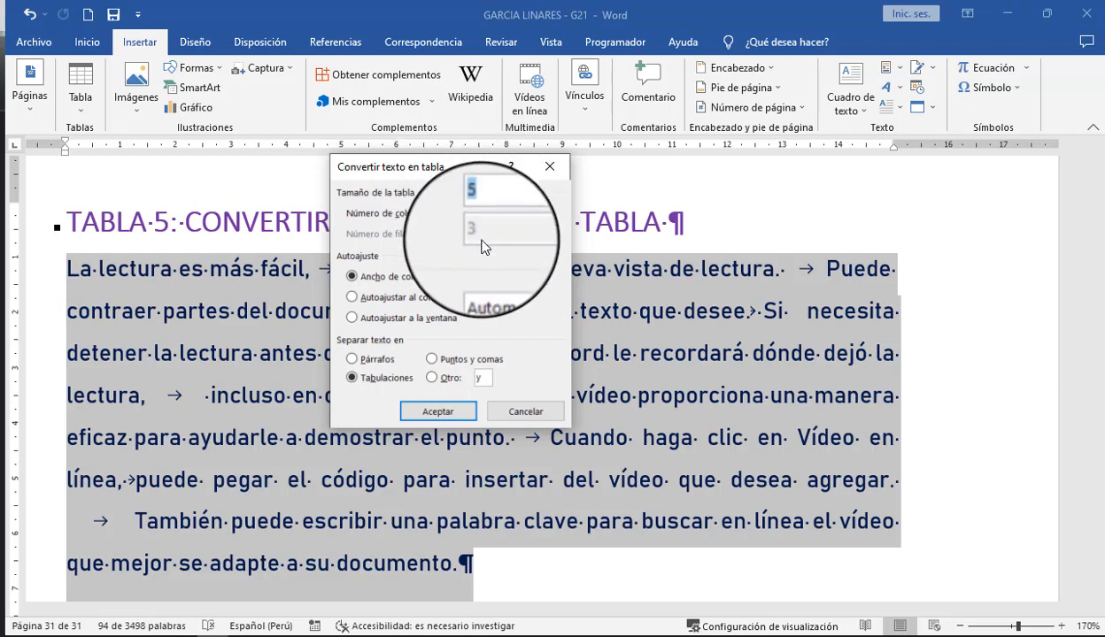
{"action": "left_click", "coordinate": [478, 235]}
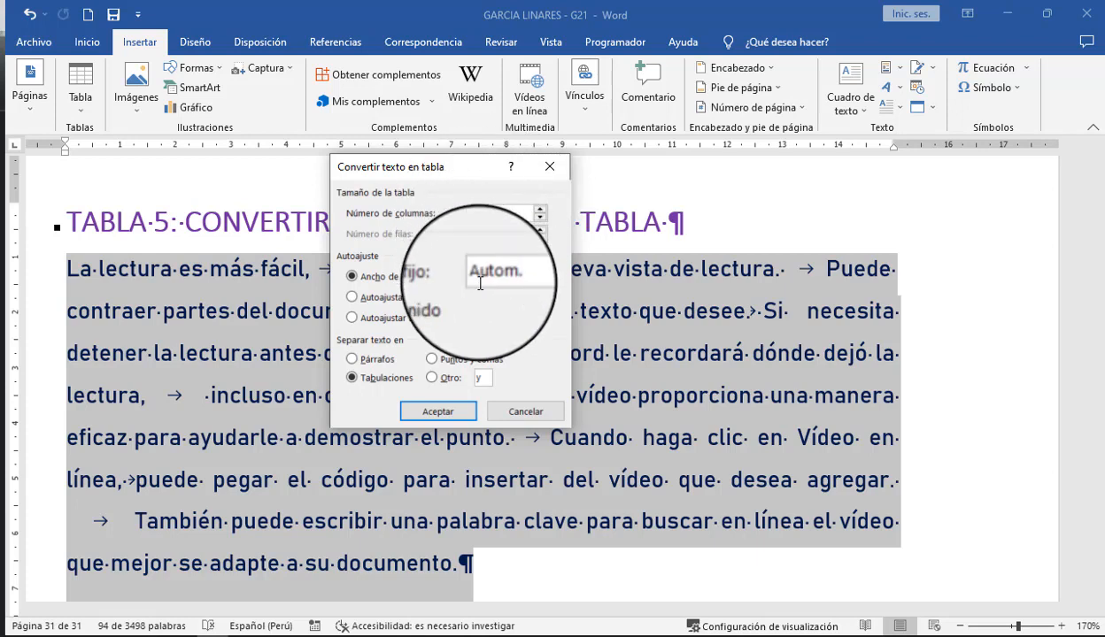
{"action": "left_click", "coordinate": [442, 416]}
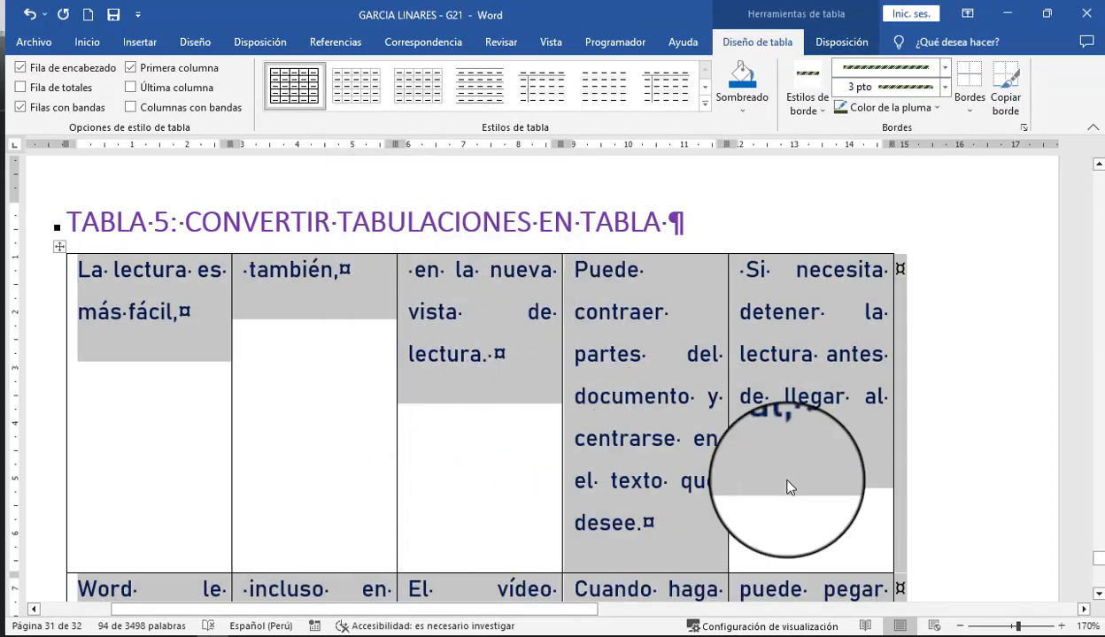
Examine the converted table under Tabla 5 and the remaining sample paragraphs that follow it
{"action": "left_click", "coordinate": [1003, 623]}
{"action": "left_click_drag", "start_coordinate": [1003, 626], "coordinate": [990, 628]}
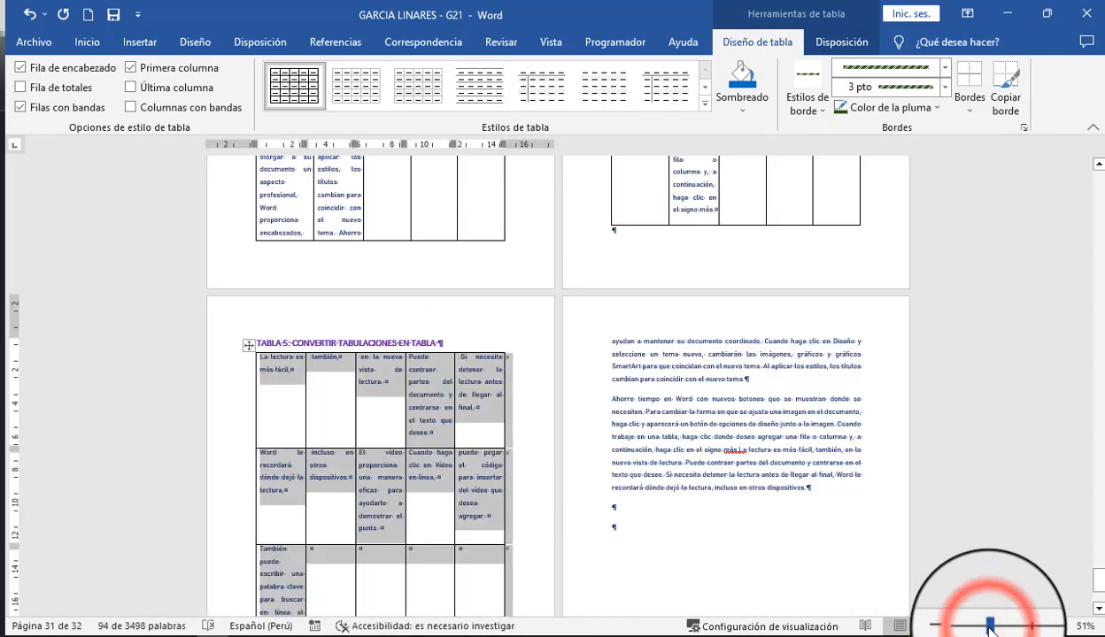
{"action": "left_click", "coordinate": [1098, 611]}
{"action": "left_click", "coordinate": [1098, 610]}
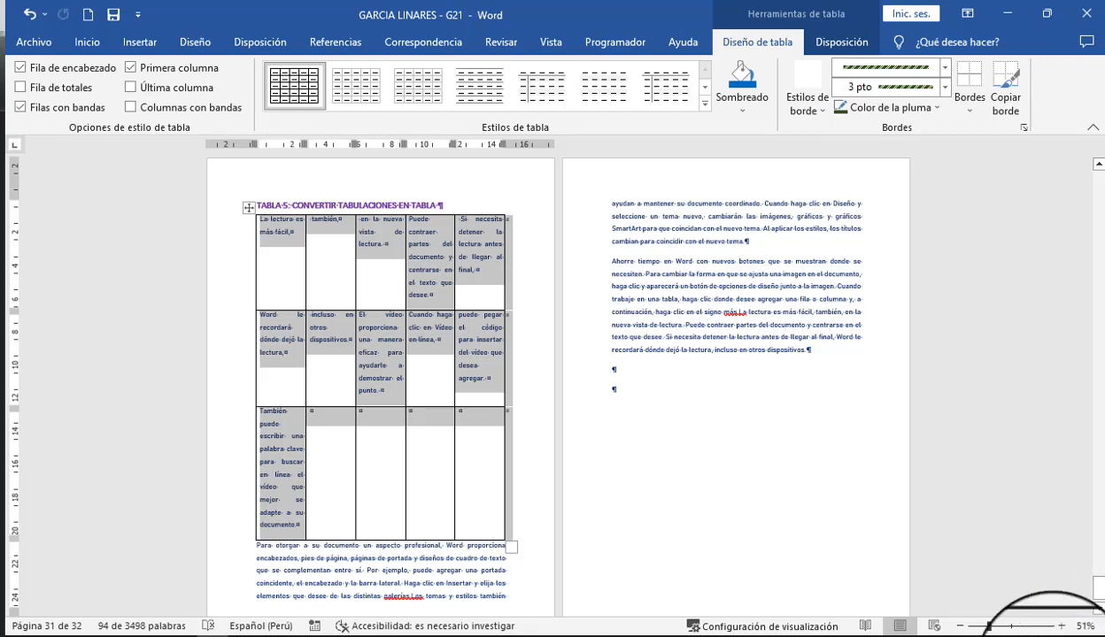
{"action": "left_click", "coordinate": [607, 418]}
{"action": "scroll", "coordinate": [607, 418], "scroll_direction": "up", "scroll_amount": 9, "text": "ctrl"}
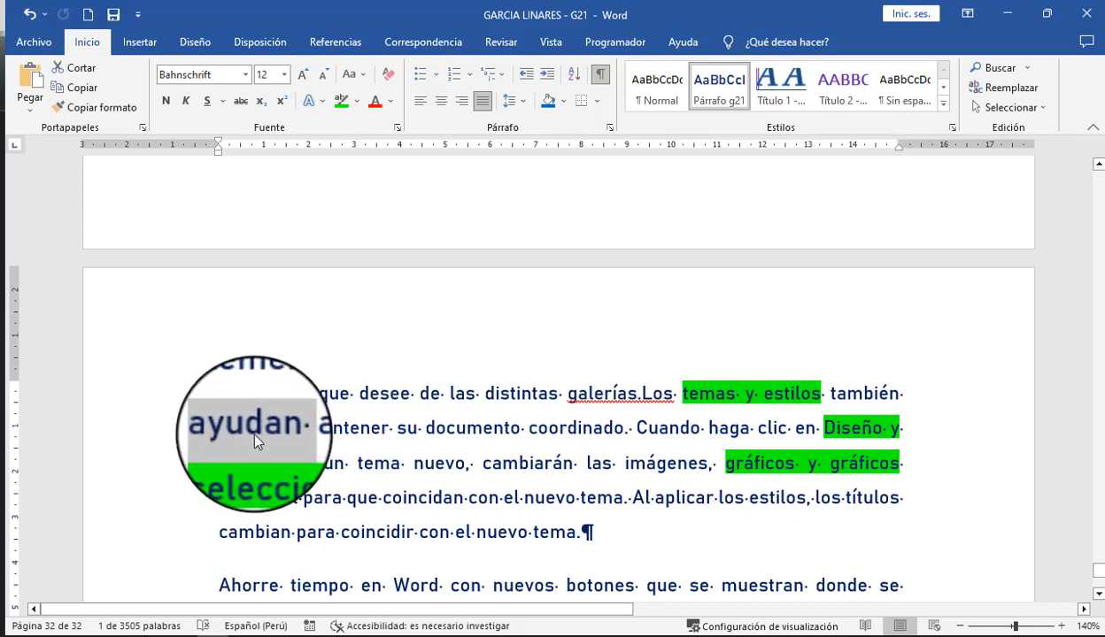
Highlight "ayudan" in green and start converting the whole highlighted paragraph under Tabla 6 from text to a table
{"action": "left_click", "coordinate": [345, 104]}
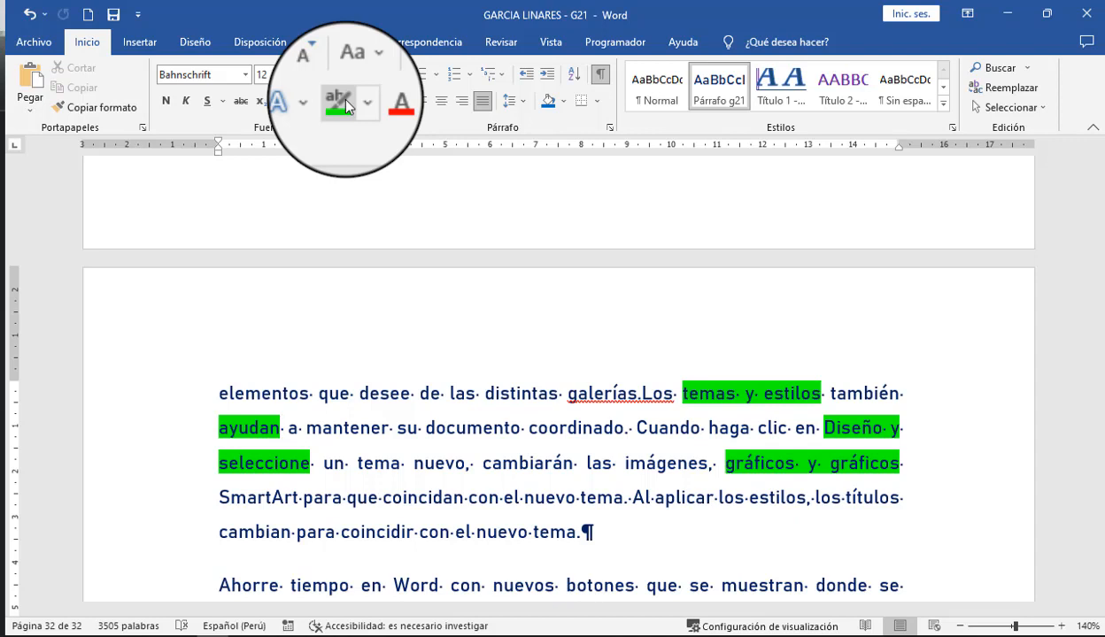
{"action": "double_click", "coordinate": [137, 434]}
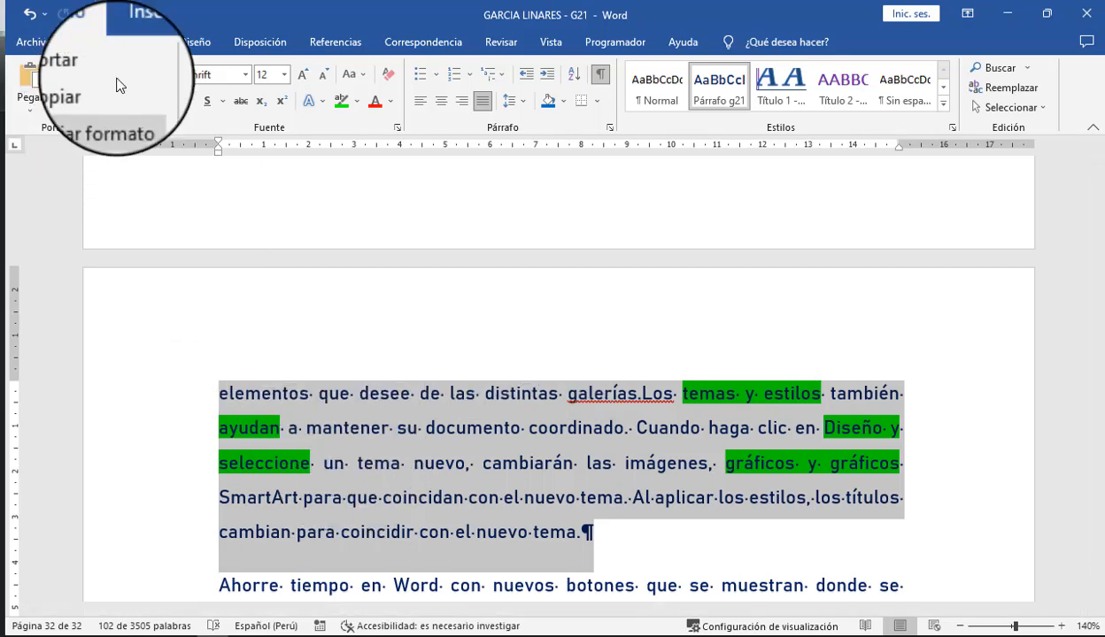
{"action": "left_click", "coordinate": [140, 41]}
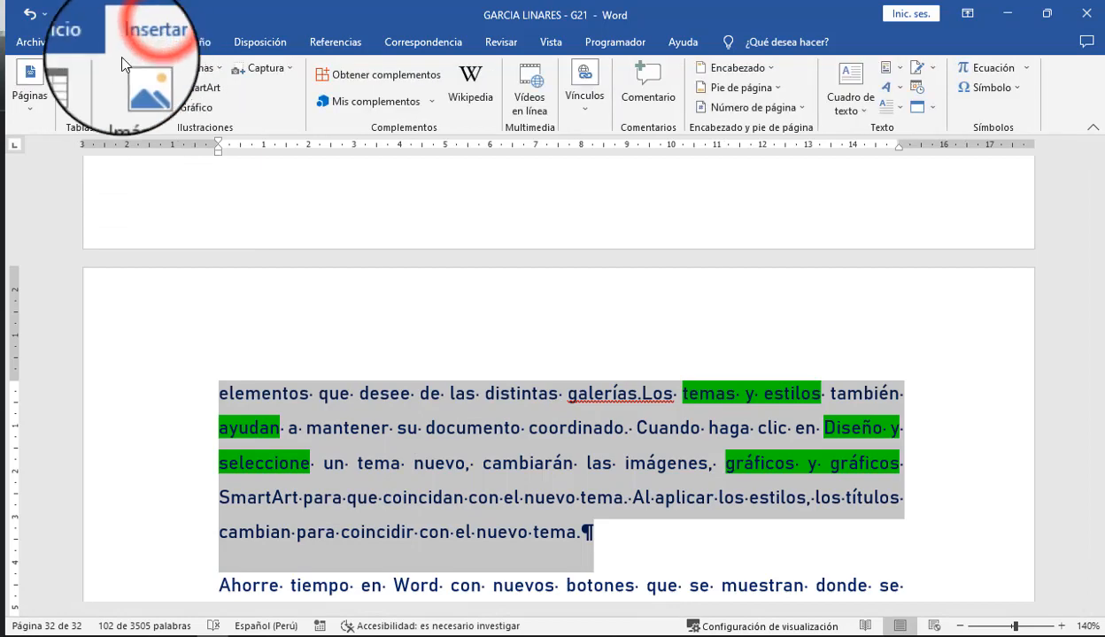
{"action": "left_click", "coordinate": [83, 113]}
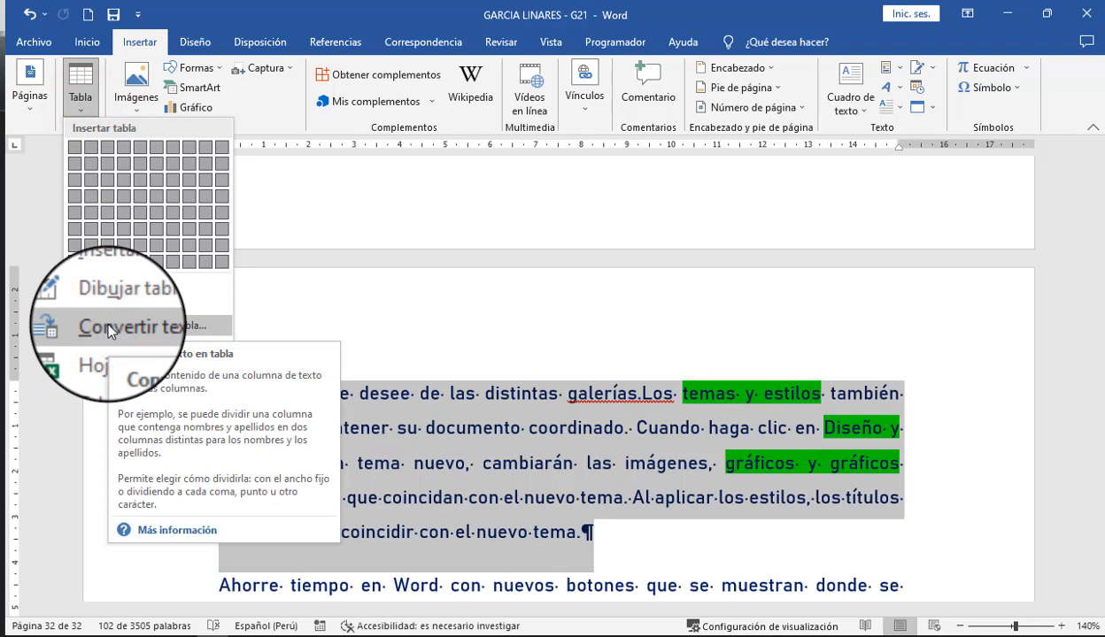
{"action": "left_click", "coordinate": [108, 326]}
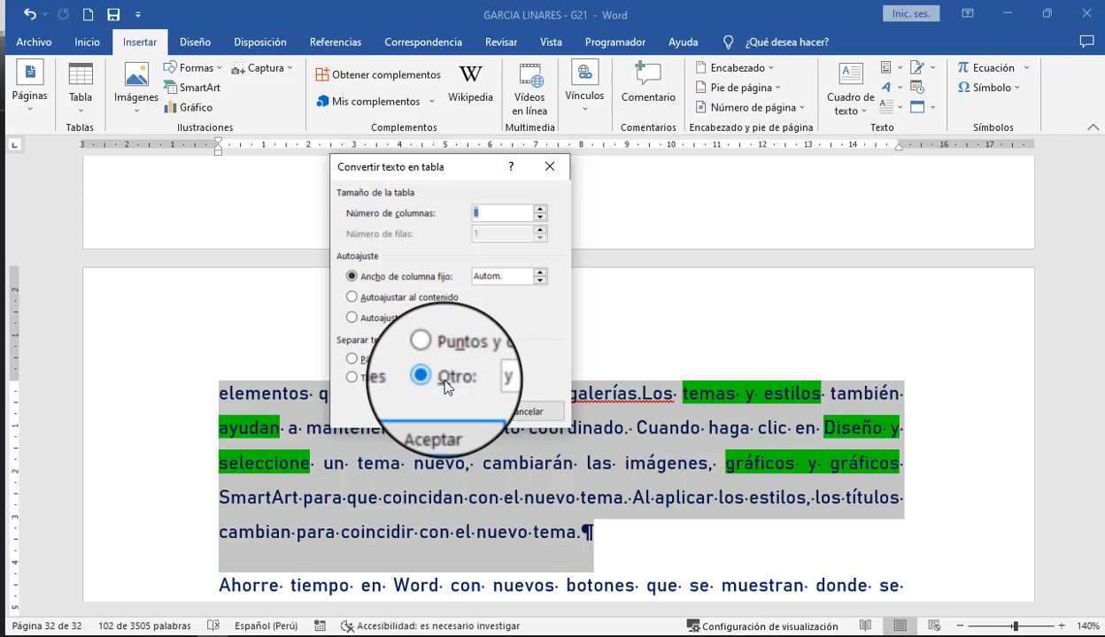
Set the custom text separator (Otro) to the letter "y" for the table conversion
{"action": "double_click", "coordinate": [492, 379]}
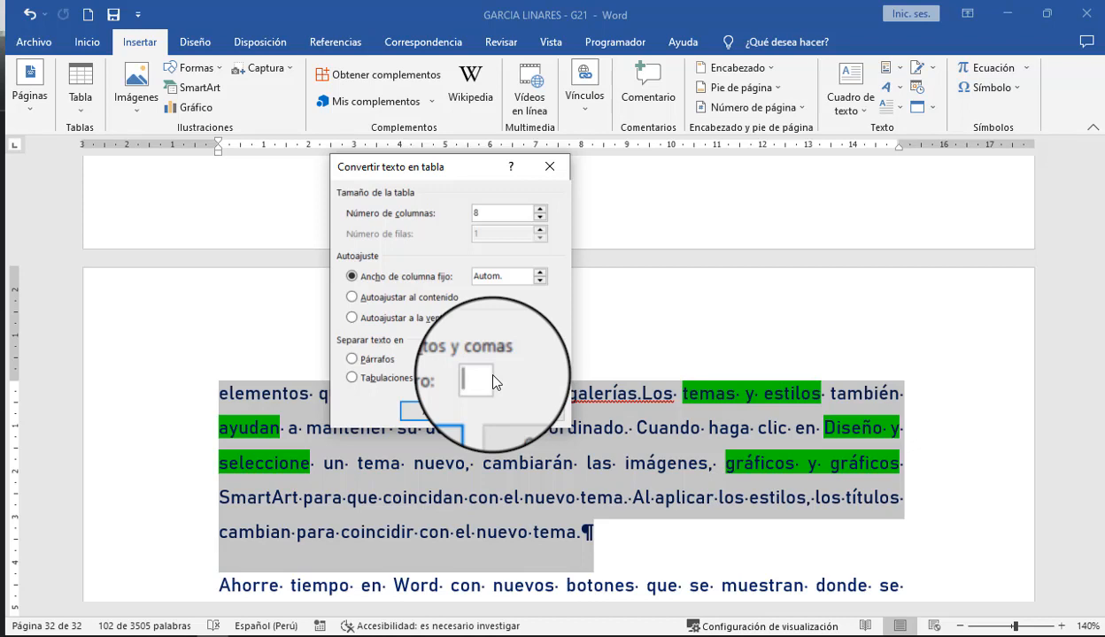
{"action": "type", "text": "="}
{"action": "left_click", "coordinate": [487, 379]}
{"action": "type", "text": ";"}
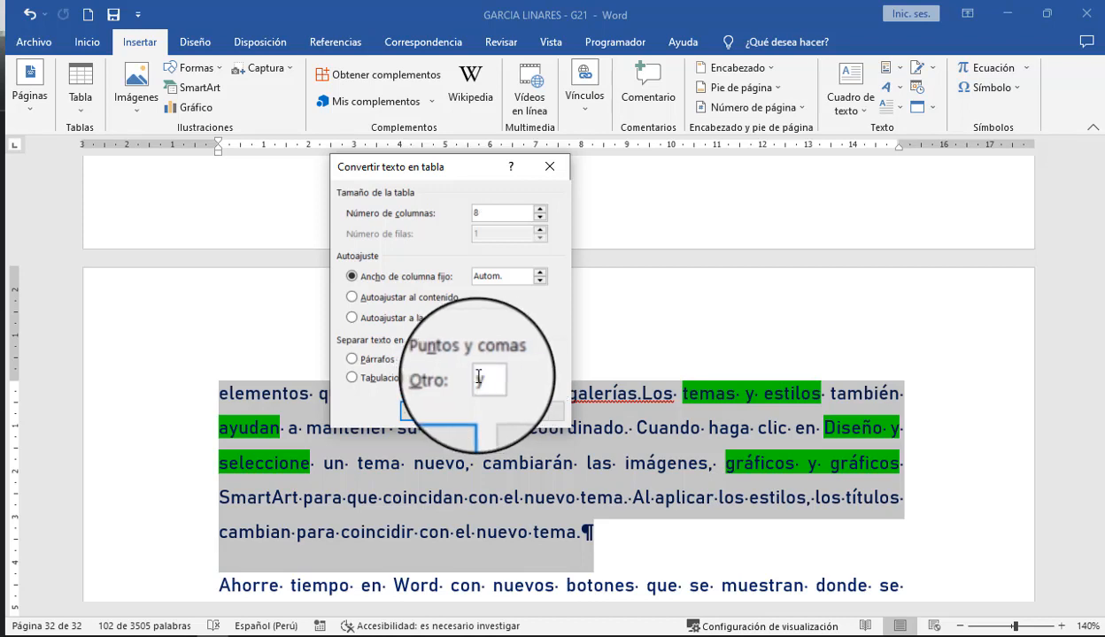
{"action": "double_click", "coordinate": [478, 377]}
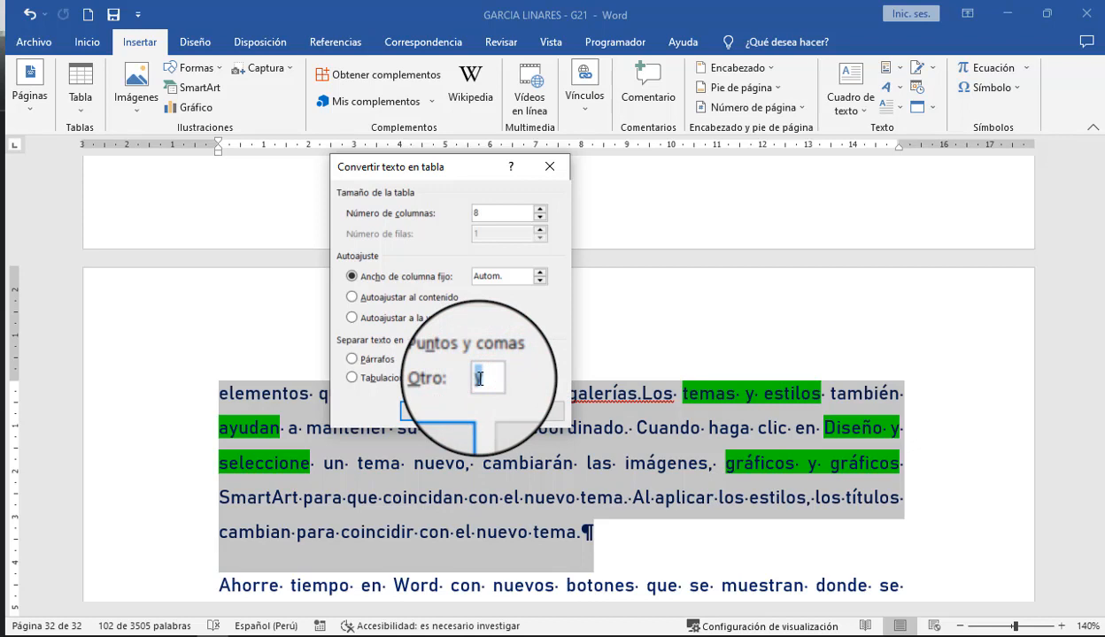
{"action": "type", "text": "y"}
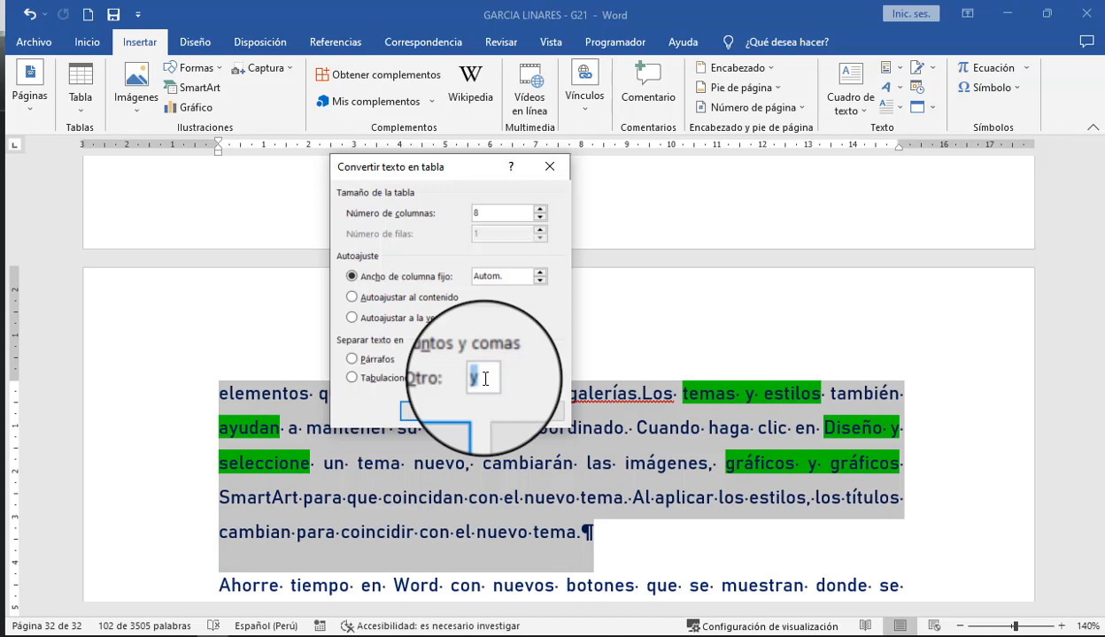
{"action": "left_click", "coordinate": [485, 379]}
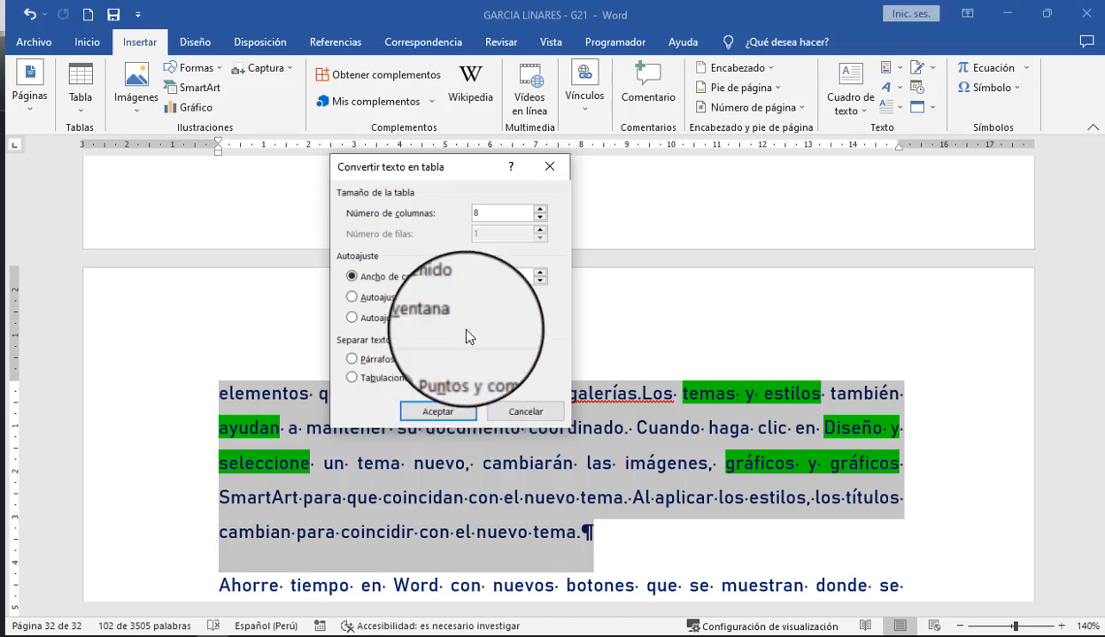
Set the number of columns to 3 and convert the selected paragraph into a table
{"action": "left_click", "coordinate": [542, 217]}
{"action": "left_click", "coordinate": [542, 218]}
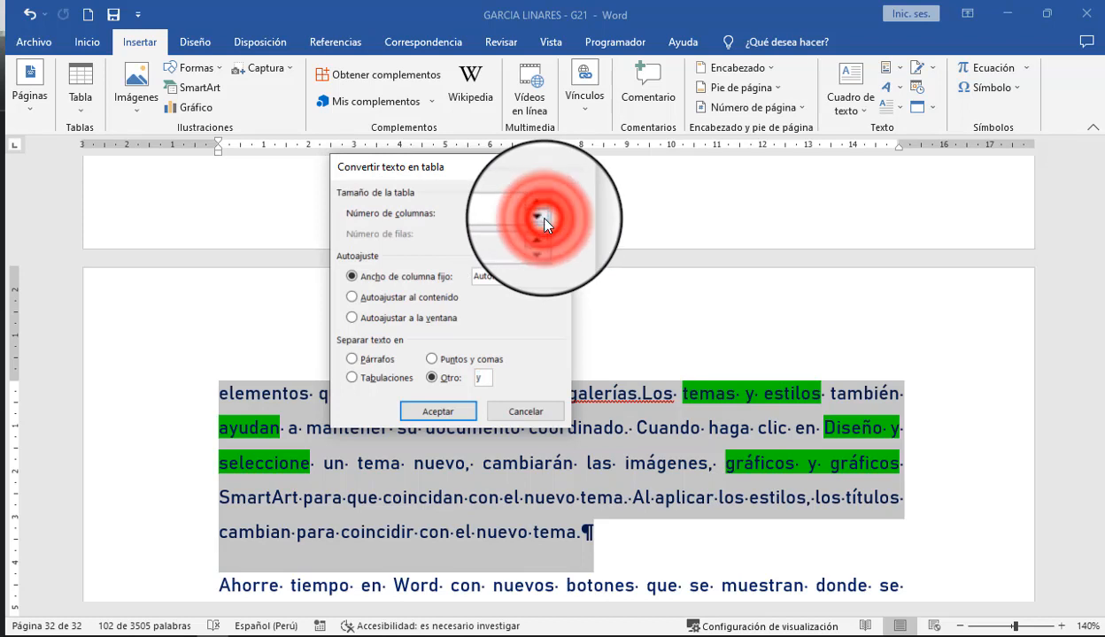
{"action": "left_click", "coordinate": [541, 217]}
{"action": "left_click", "coordinate": [542, 217]}
{"action": "left_click", "coordinate": [542, 218]}
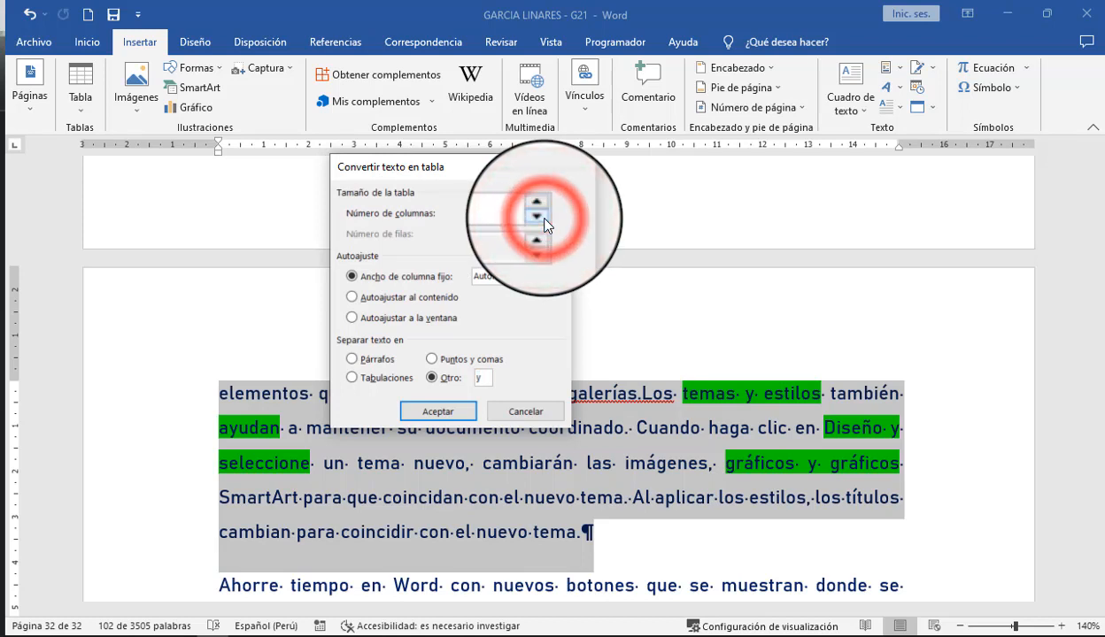
{"action": "left_click", "coordinate": [490, 210]}
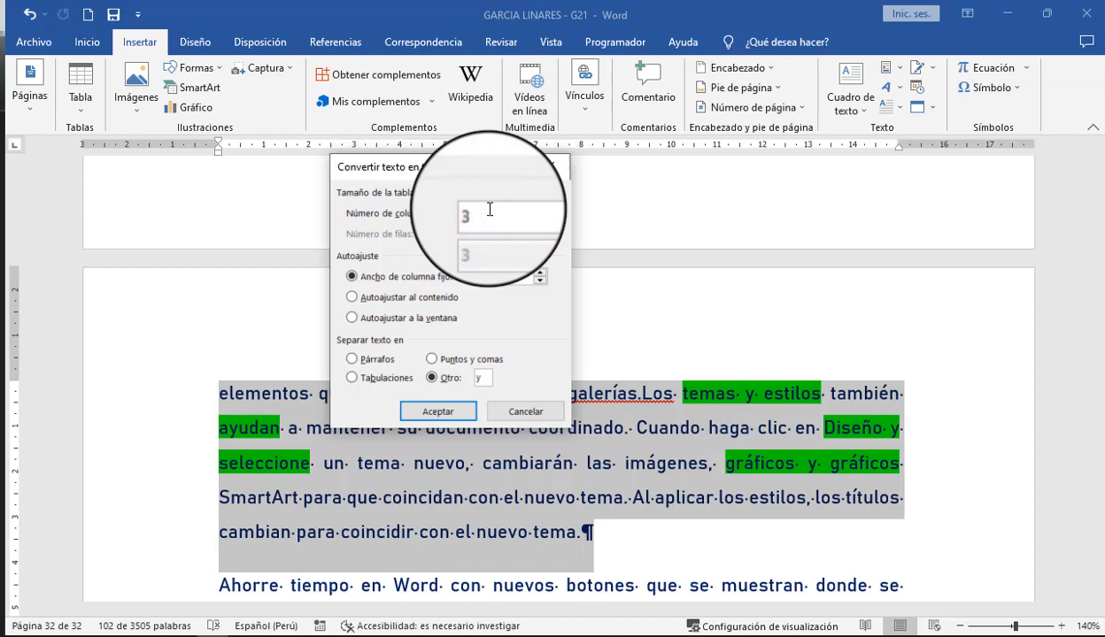
{"action": "left_click", "coordinate": [452, 412]}
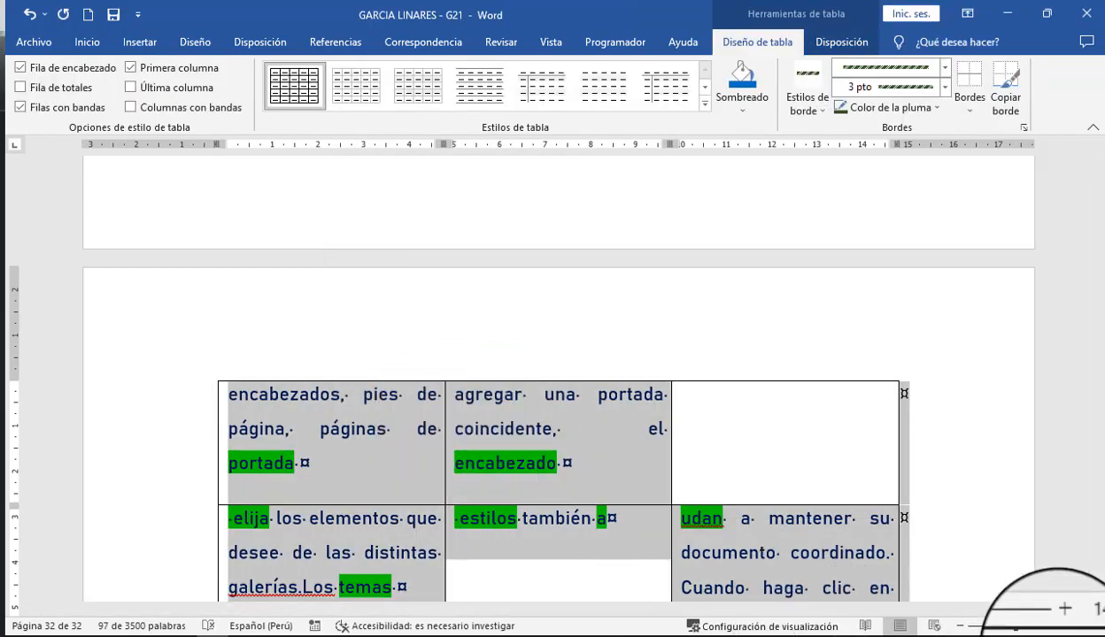
Insert an empty paragraph between the converted table and the paragraph starting with "Ahorre tiempo en Word"
{"action": "left_click", "coordinate": [999, 628]}
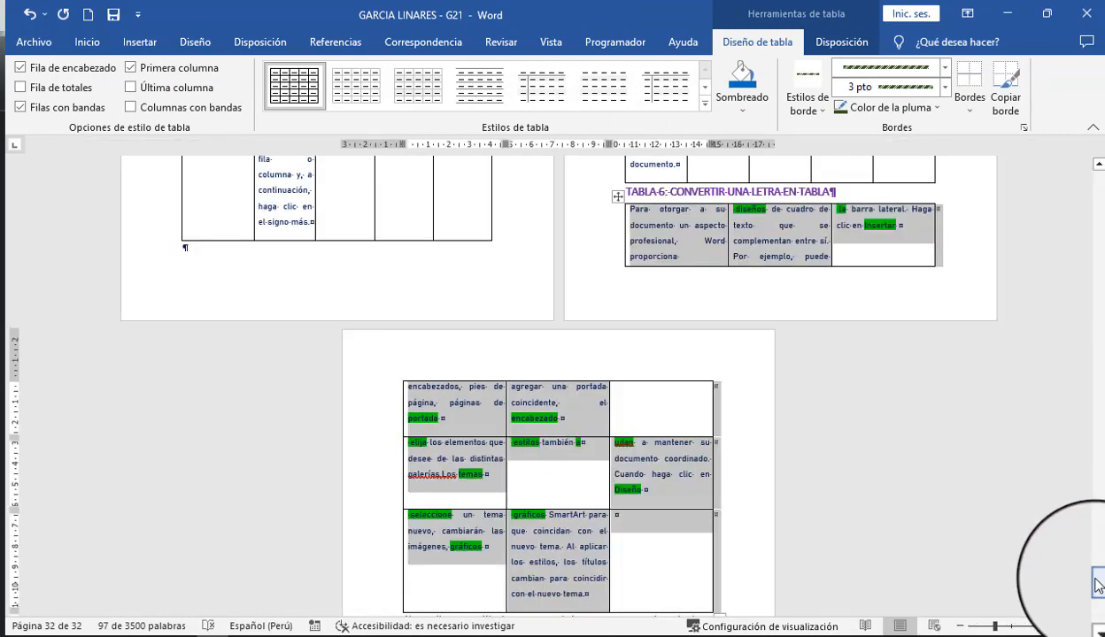
{"action": "left_click_drag", "start_coordinate": [1097, 580], "coordinate": [1098, 591]}
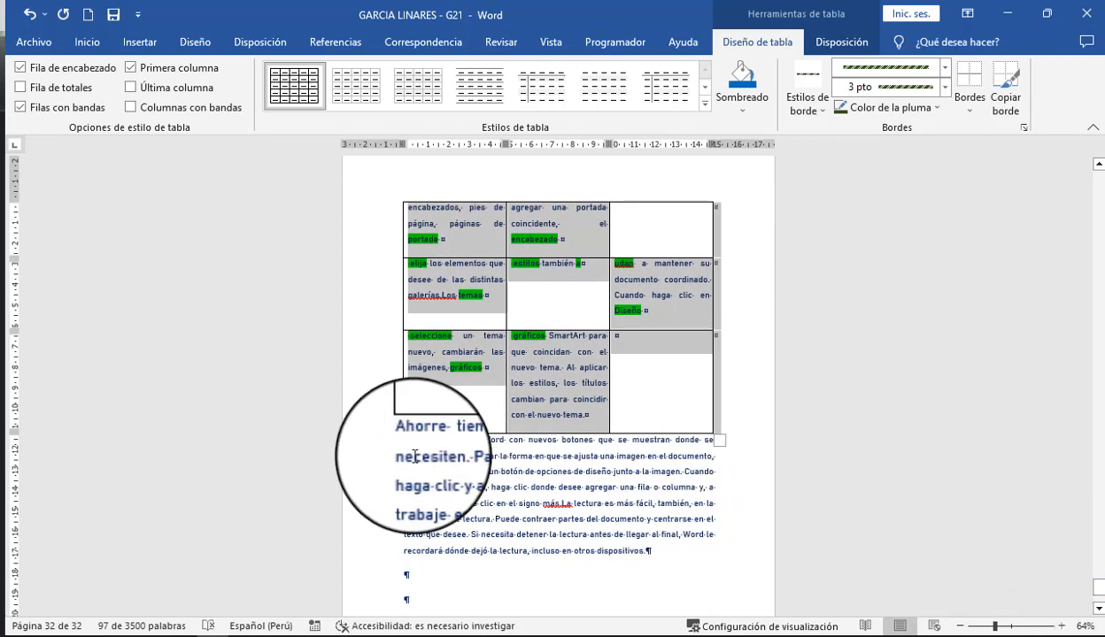
{"action": "left_click", "coordinate": [389, 436]}
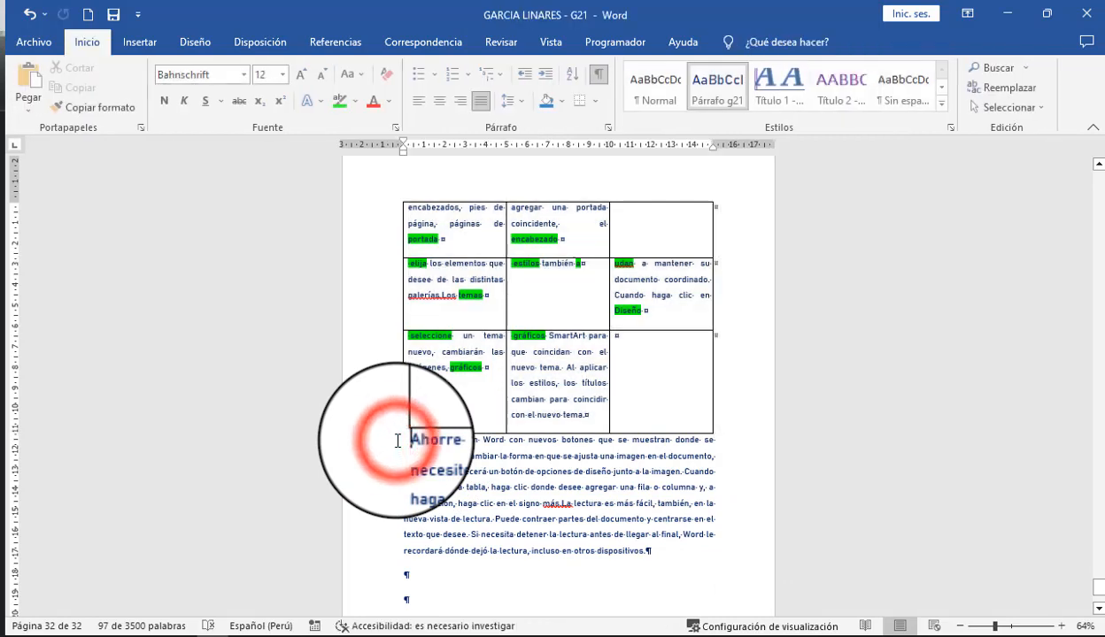
{"action": "key", "text": "Return"}
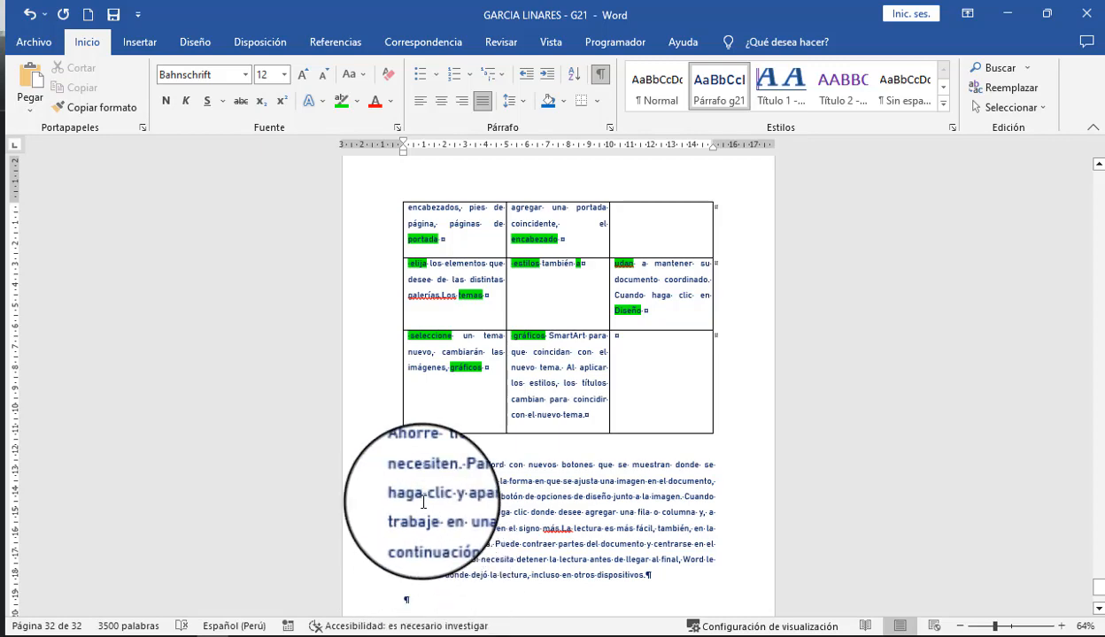
Show the document's heading outline and enter "Tabla 7: Estilo libre" in the empty paragraph below the Tabla 6 table
{"action": "left_click", "coordinate": [31, 625]}
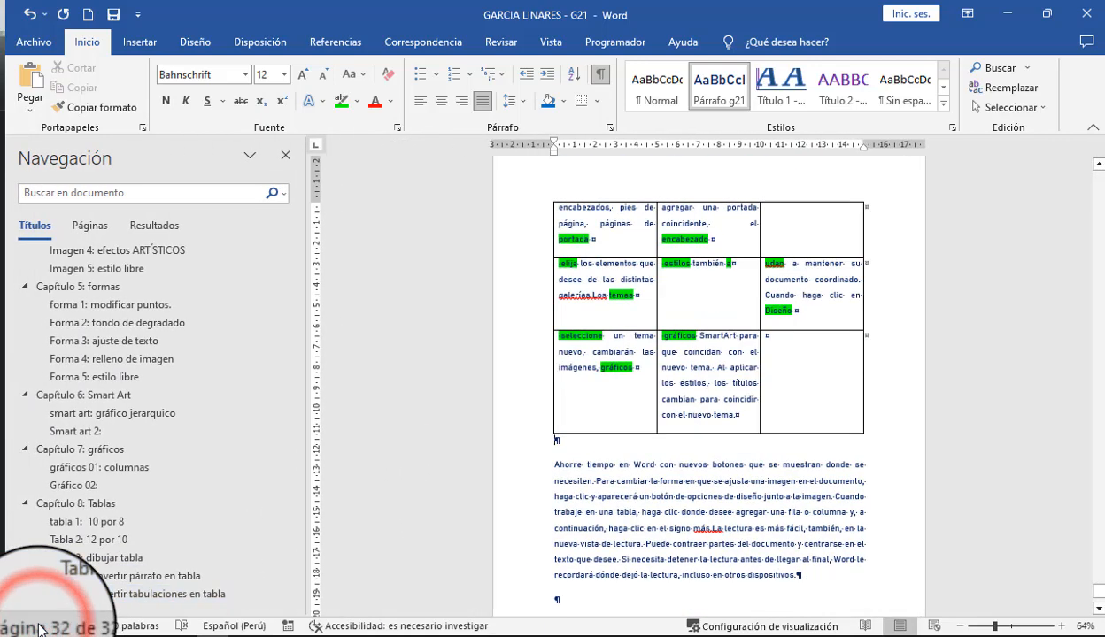
{"action": "left_click", "coordinate": [285, 593]}
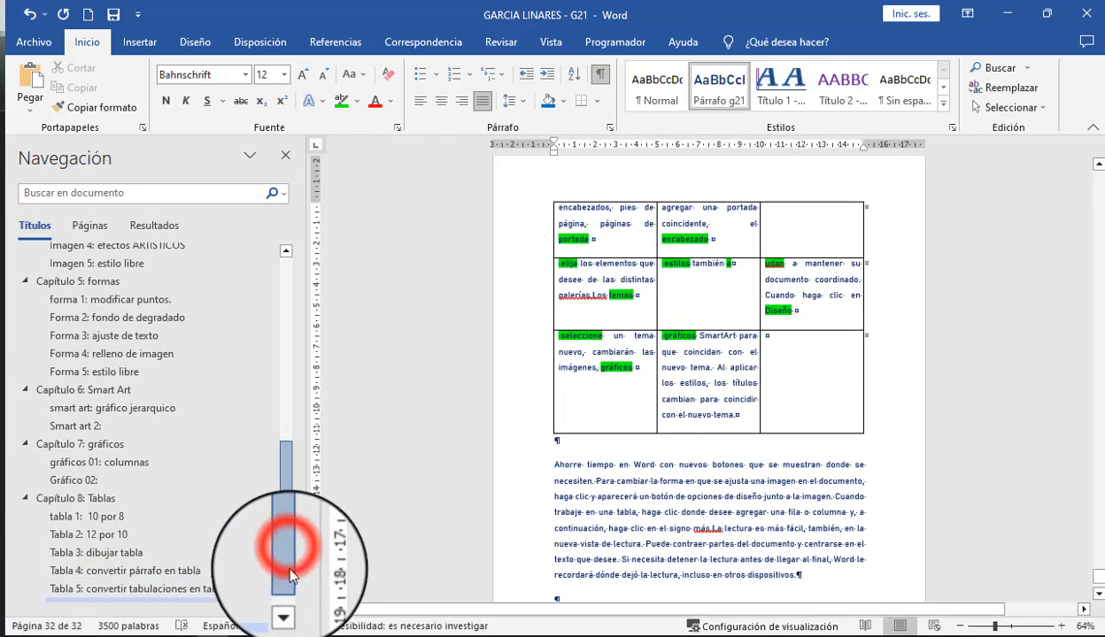
{"action": "left_click", "coordinate": [579, 445]}
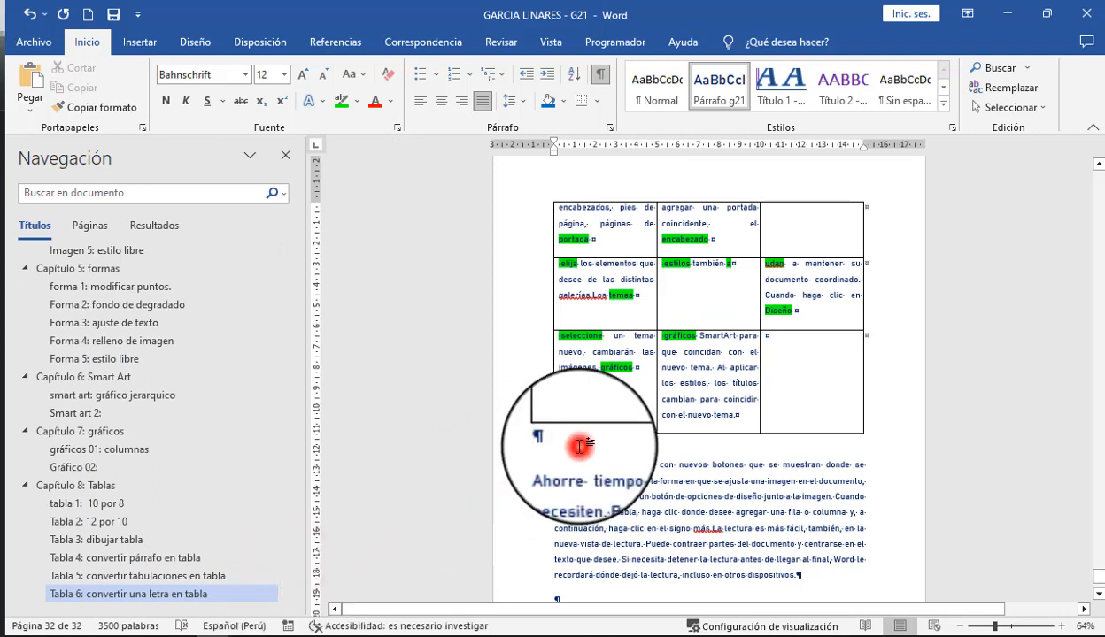
{"action": "type", "text": "ta"}
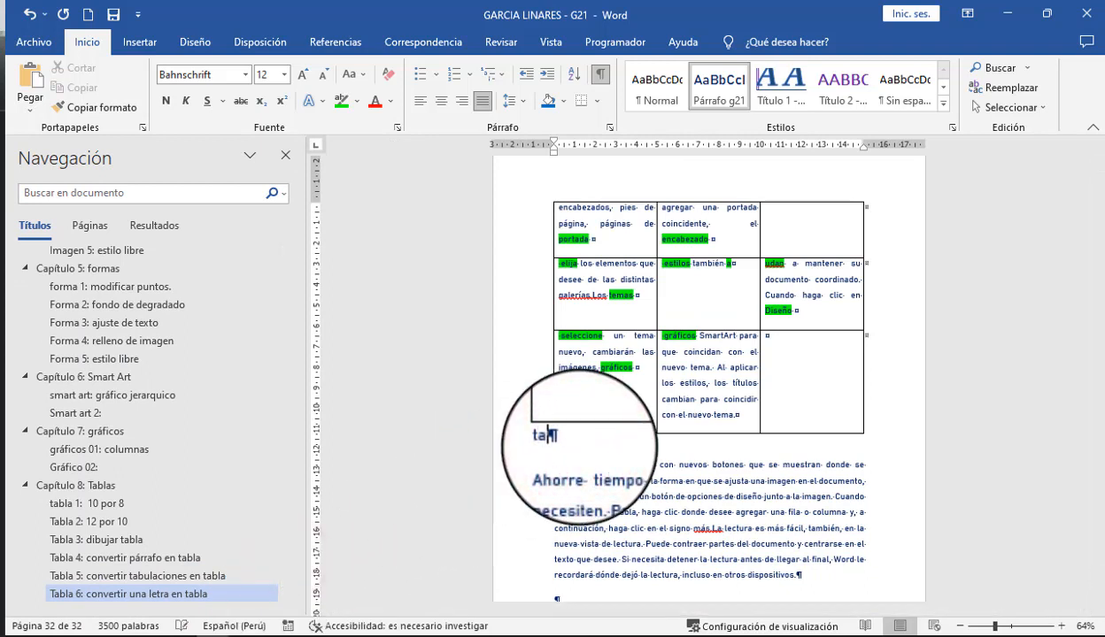
{"action": "type", "text": "bla "}
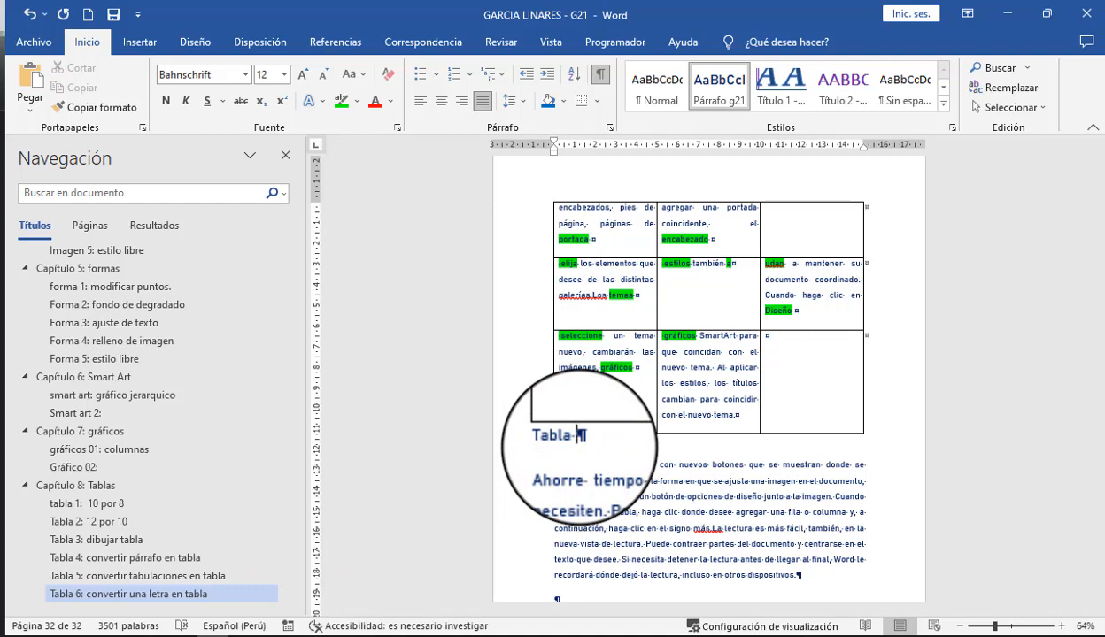
{"action": "type", "text": "7: Estilo lib"}
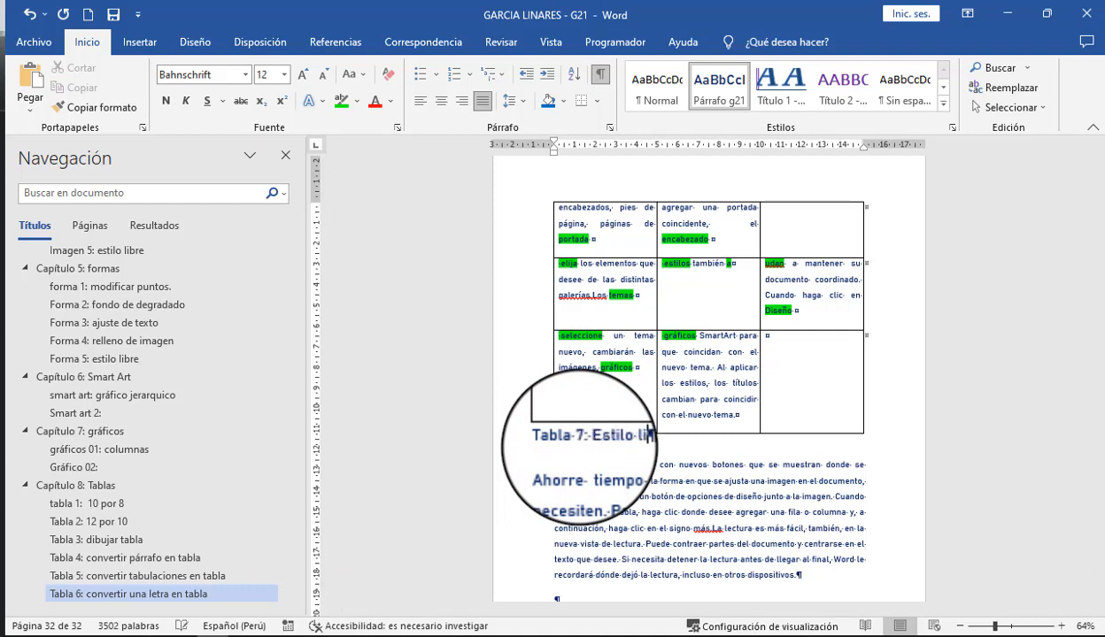
Apply the Título 2 style to the "Tabla 7: Estilo libre" line
{"action": "key", "text": "ctrl+shift+Left"}
{"action": "key", "text": "ctrl+shift+Left"}
{"action": "key", "text": "ctrl+shift+Left"}
{"action": "key", "text": "ctrl+shift+Left"}
{"action": "key", "text": "ctrl+shift+Left"}
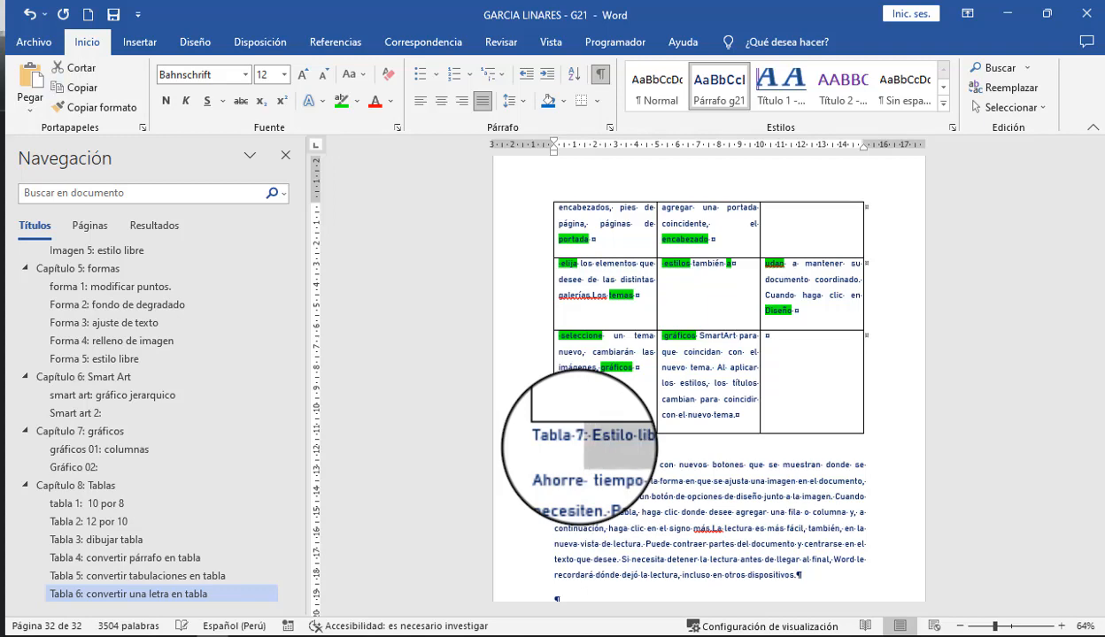
{"action": "left_click", "coordinate": [834, 92]}
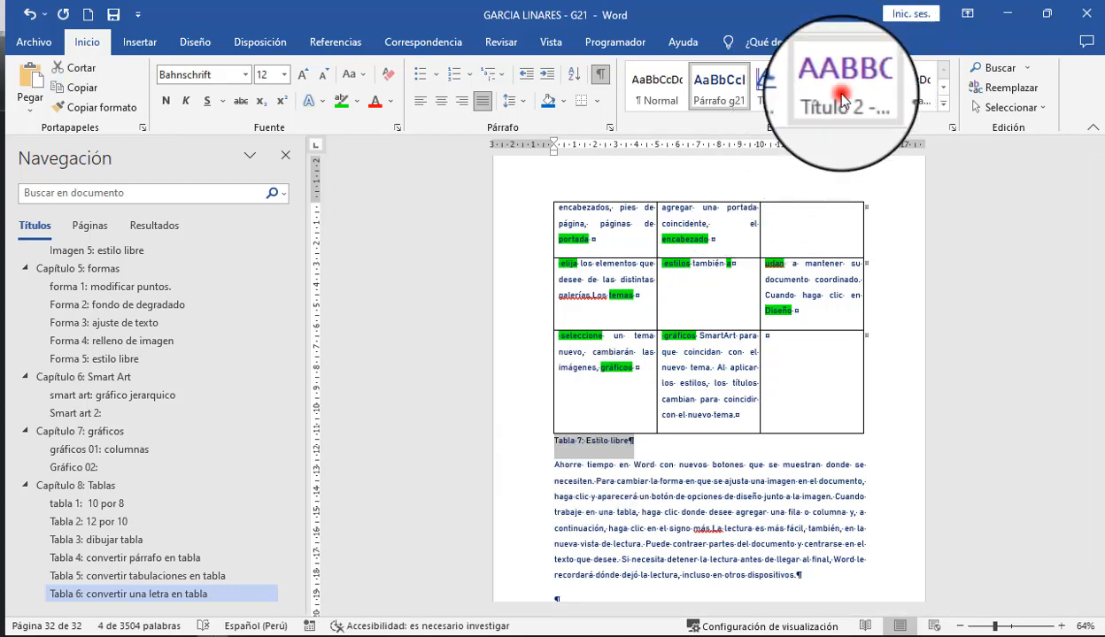
{"action": "left_click", "coordinate": [585, 483]}
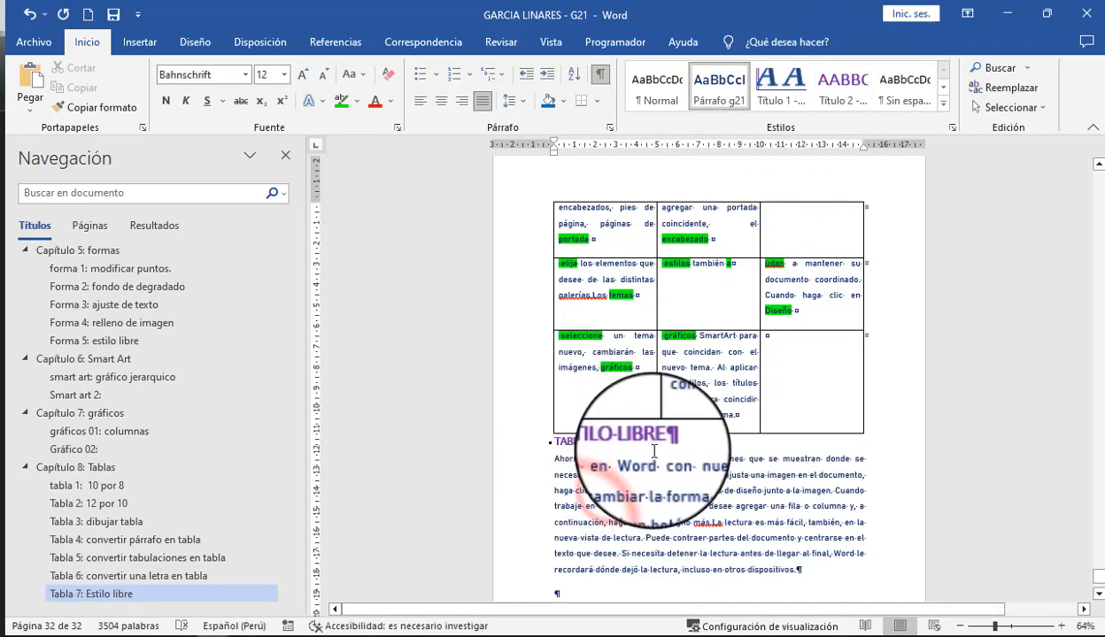
Examine the Tabla 7 heading and the sample paragraph beneath it
{"action": "left_click_drag", "start_coordinate": [669, 445], "coordinate": [551, 440]}
{"action": "left_click", "coordinate": [670, 442]}
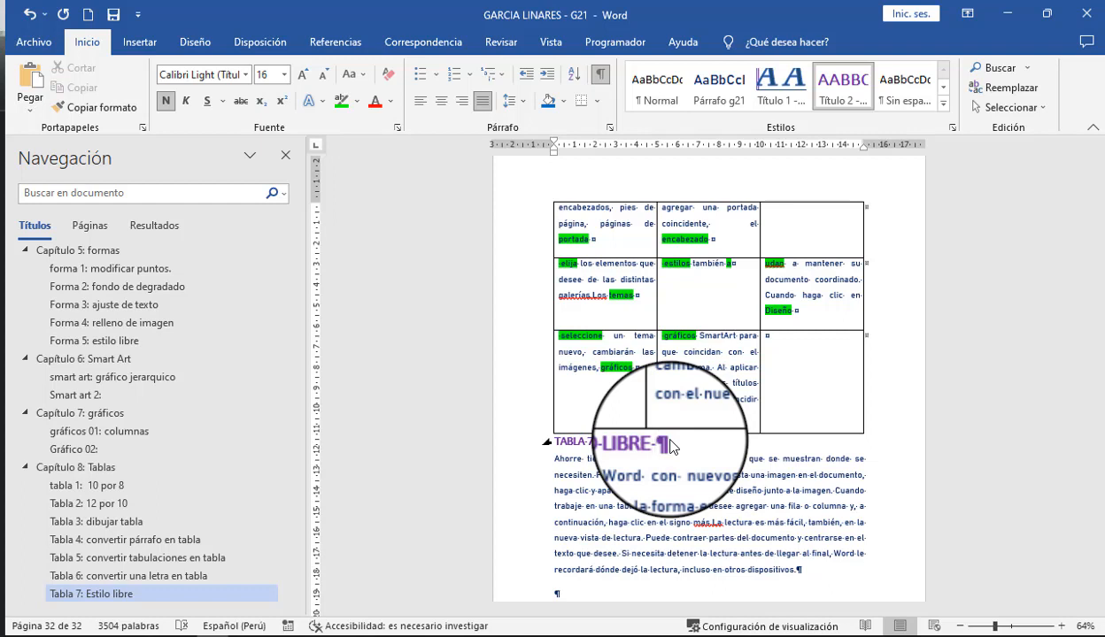
{"action": "left_click", "coordinate": [608, 598]}
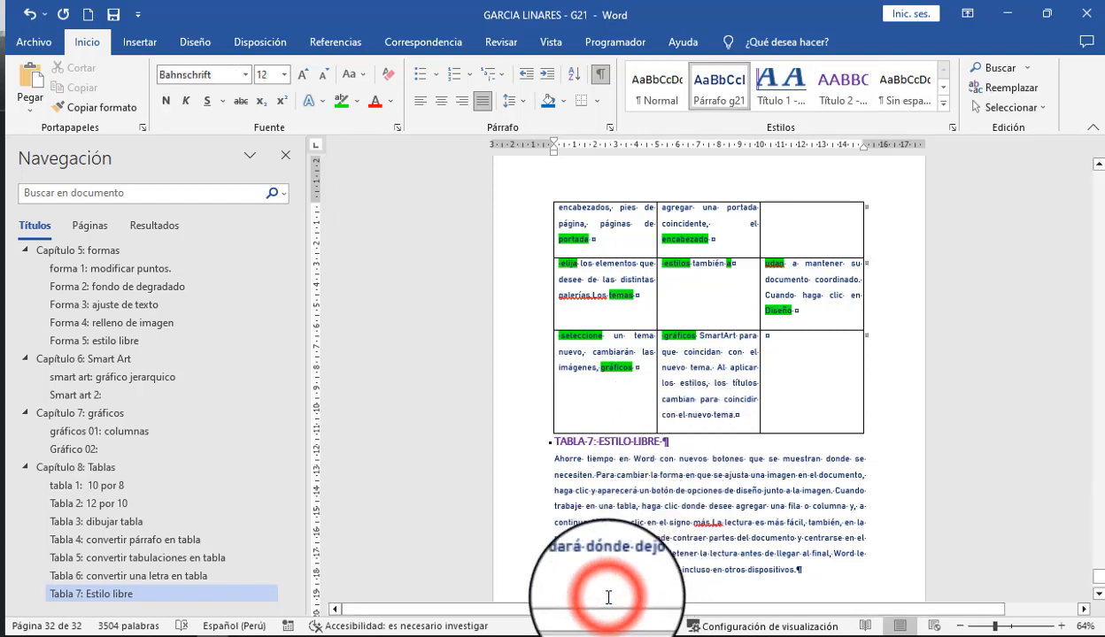
{"action": "scroll", "coordinate": [608, 598], "scroll_direction": "down", "scroll_amount": 1}
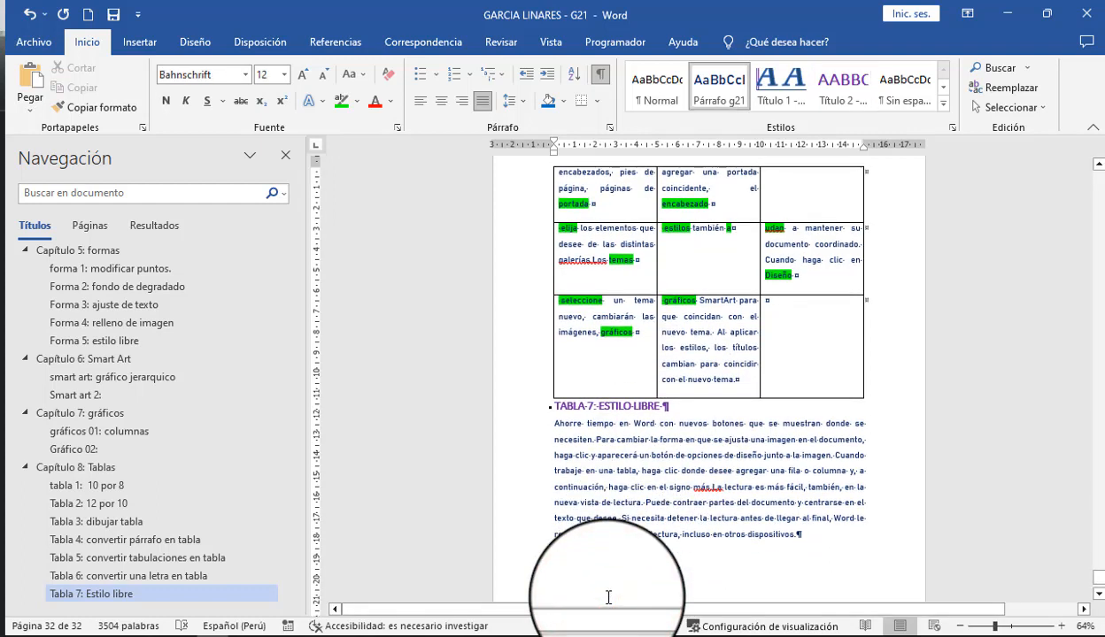
{"action": "double_click", "coordinate": [509, 500]}
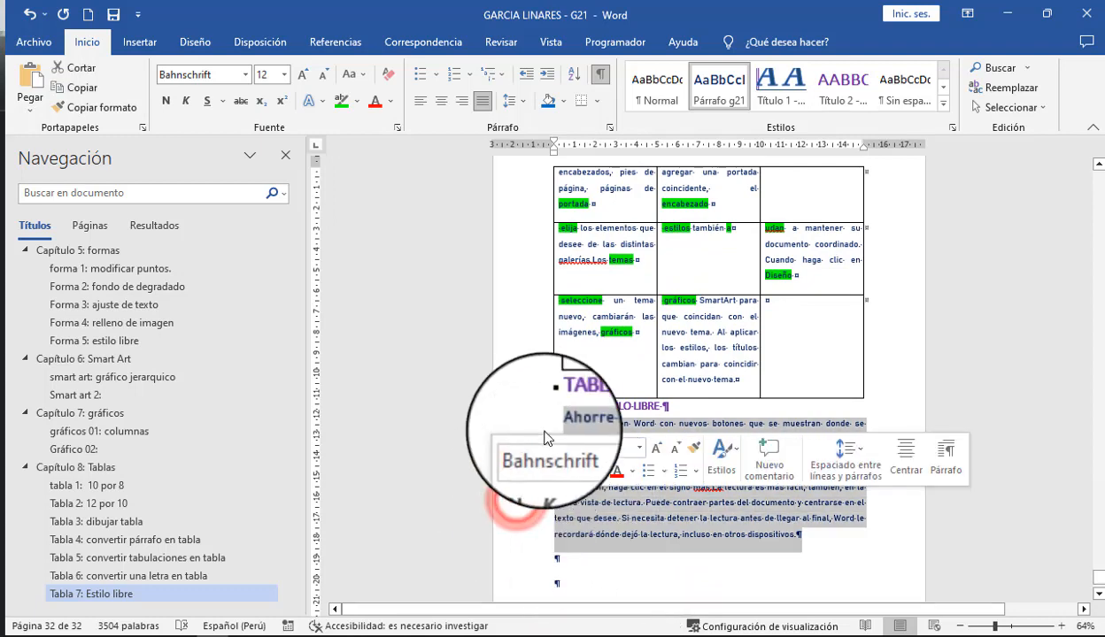
{"action": "left_click", "coordinate": [561, 404]}
{"action": "double_click", "coordinate": [539, 480]}
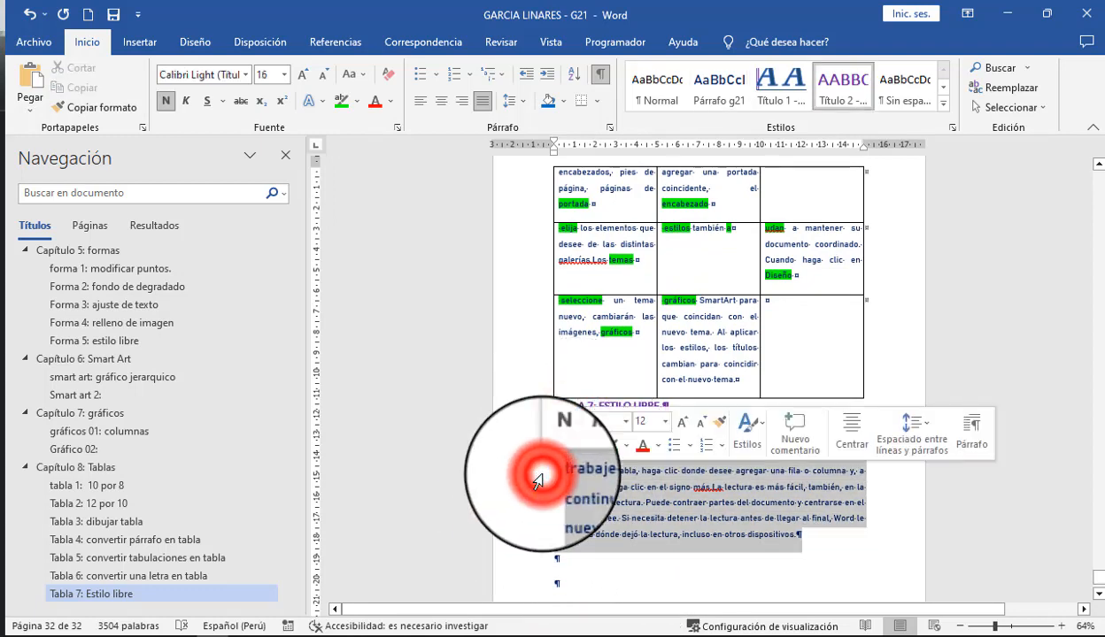
Enter "Tabla 8: tabla de excel" in the last empty paragraph below the Tabla 7 sample text
{"action": "left_click", "coordinate": [569, 586]}
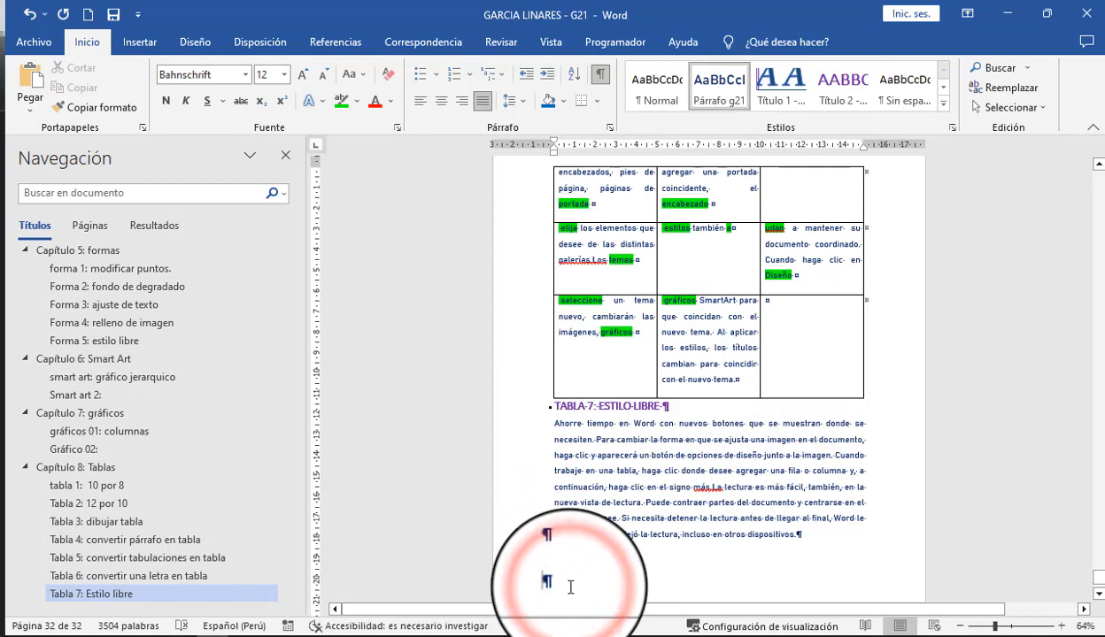
{"action": "type", "text": "tabla "}
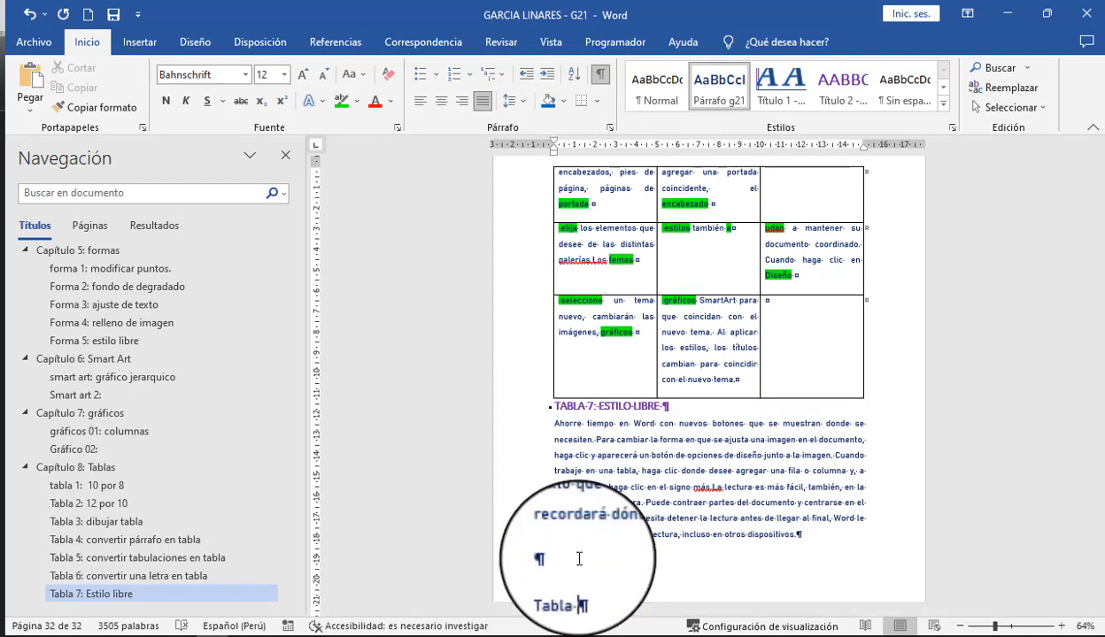
{"action": "type", "text": "8"}
{"action": "type", "text": "ho"}
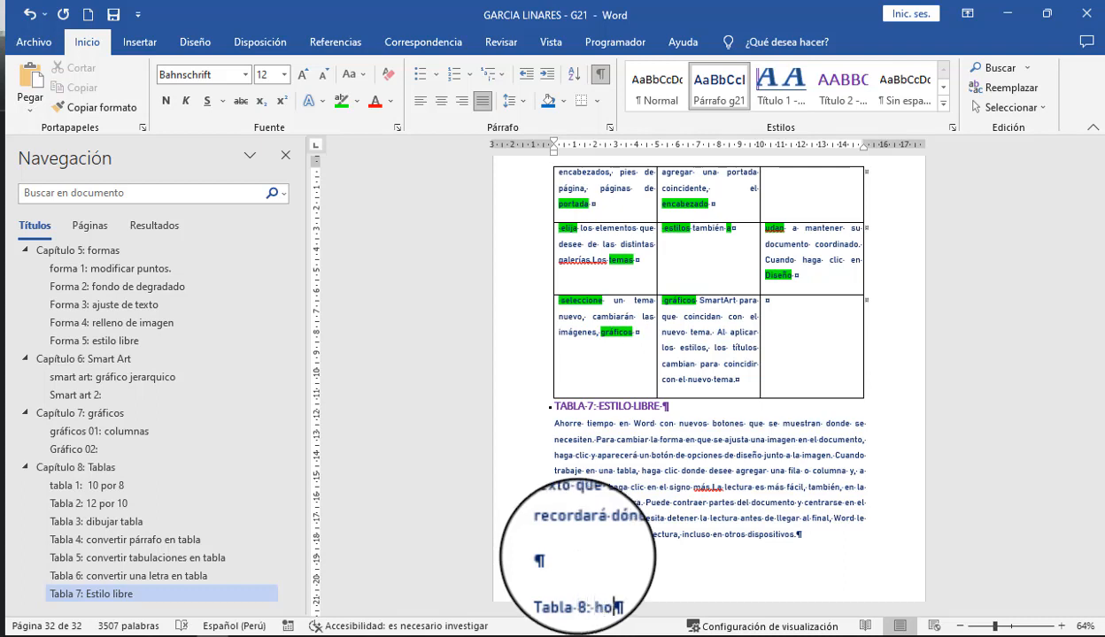
{"action": "key", "text": "BackSpace"}
{"action": "key", "text": "BackSpace"}
{"action": "key", "text": "BackSpace"}
{"action": "key", "text": "BackSpace"}
{"action": "type", "text": ": tabla"}
Apply the Título 2 style to the "Tabla 8: tabla de excel" line and add an empty paragraph below it
{"action": "key", "text": "shift+Home"}
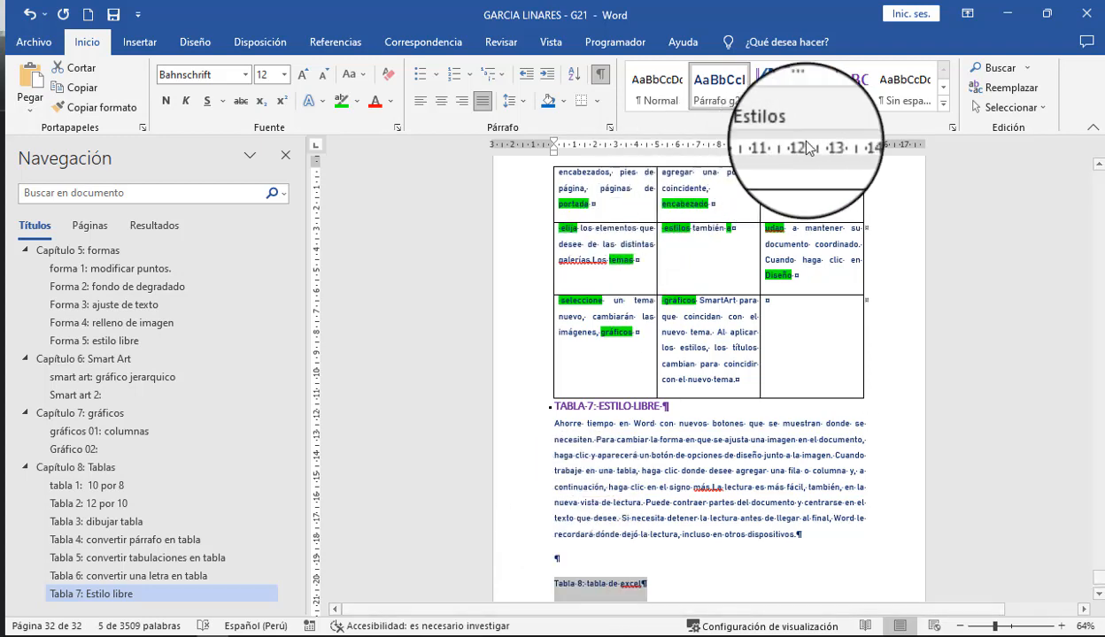
{"action": "left_click", "coordinate": [846, 77]}
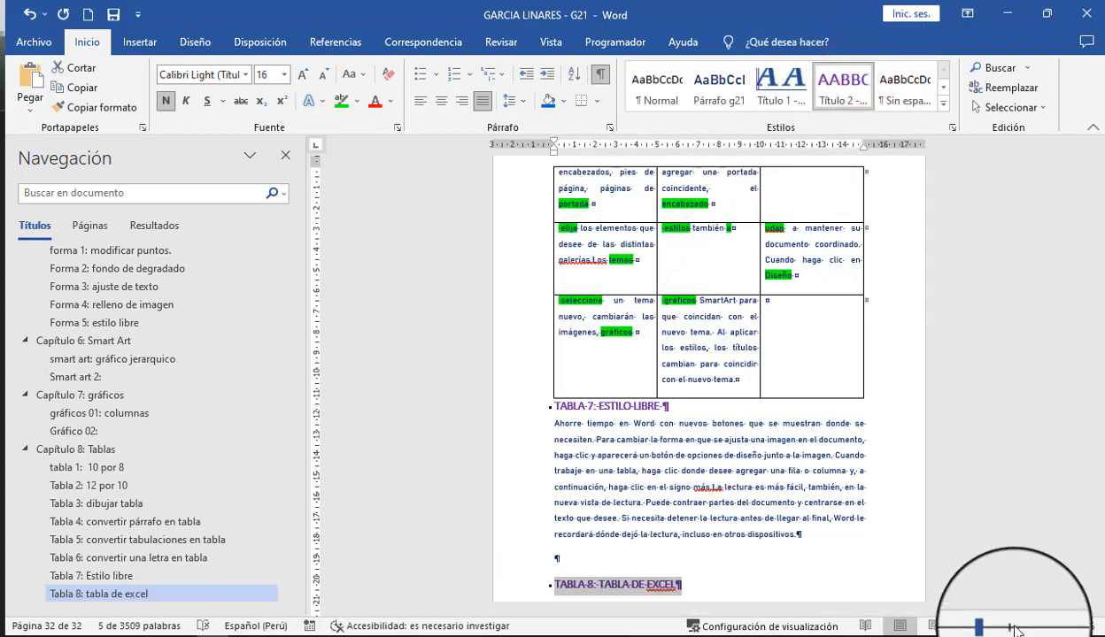
{"action": "left_click_drag", "start_coordinate": [995, 626], "coordinate": [1016, 626]}
{"action": "left_click", "coordinate": [915, 585]}
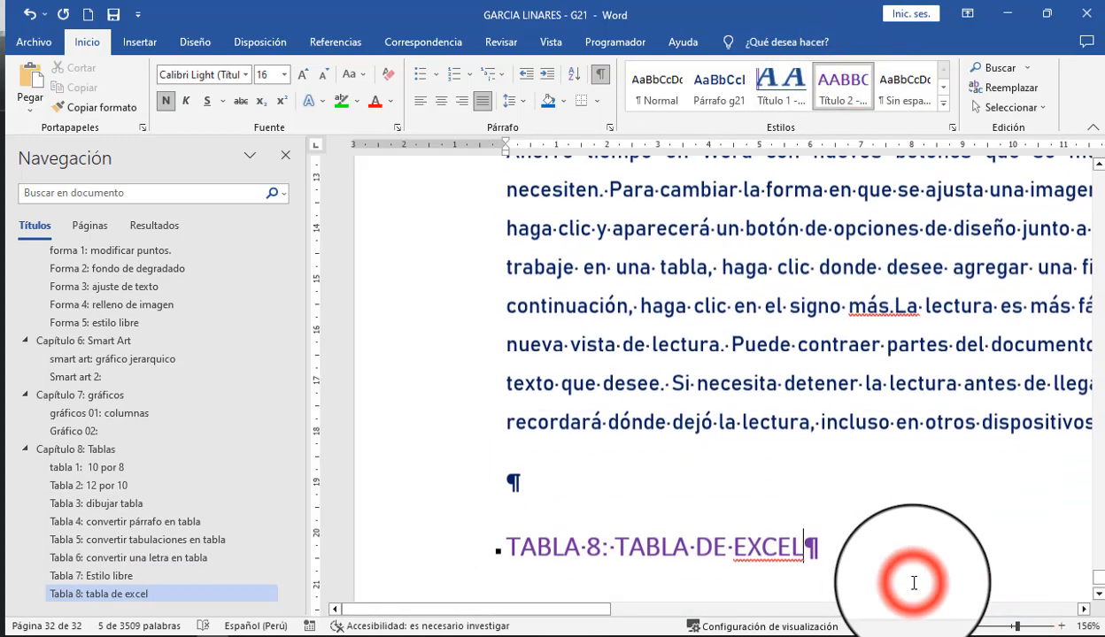
{"action": "key", "text": "Return"}
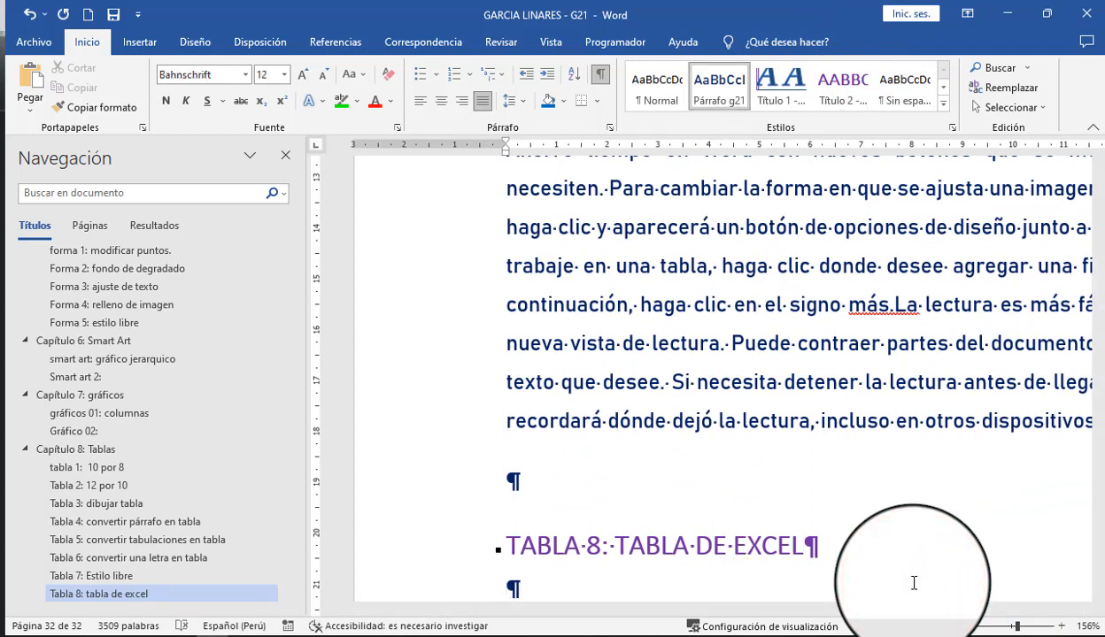
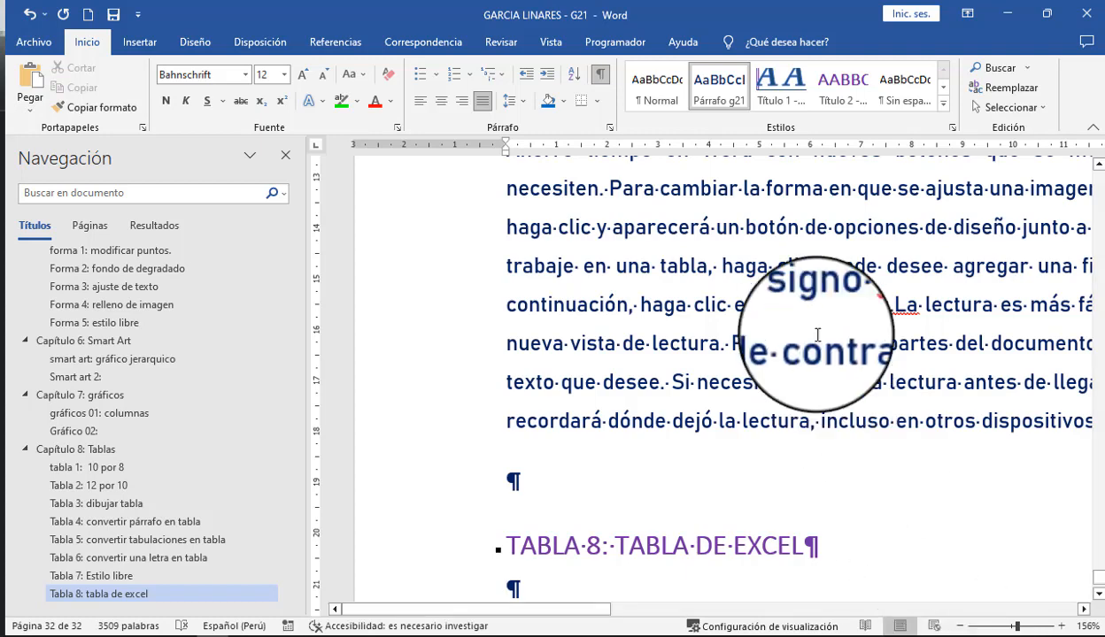
Hide the document's heading outline and insert an Excel spreadsheet in the empty paragraph below the Tabla 8 heading
{"action": "left_click", "coordinate": [285, 155]}
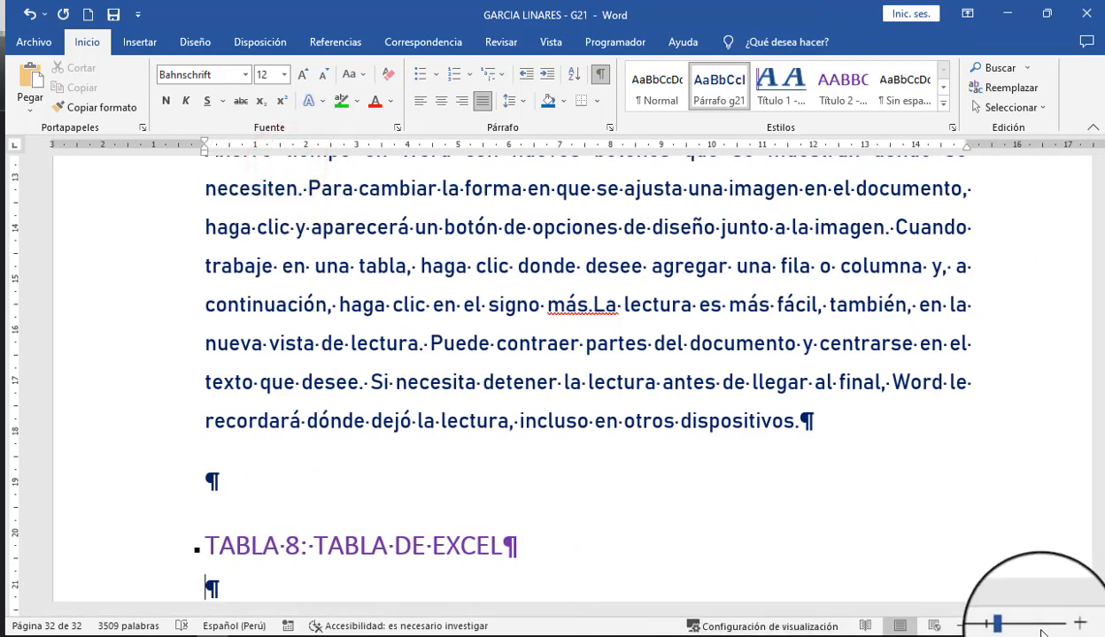
{"action": "left_click", "coordinate": [1098, 597]}
{"action": "scroll", "coordinate": [1098, 600], "scroll_direction": "down", "scroll_amount": 5}
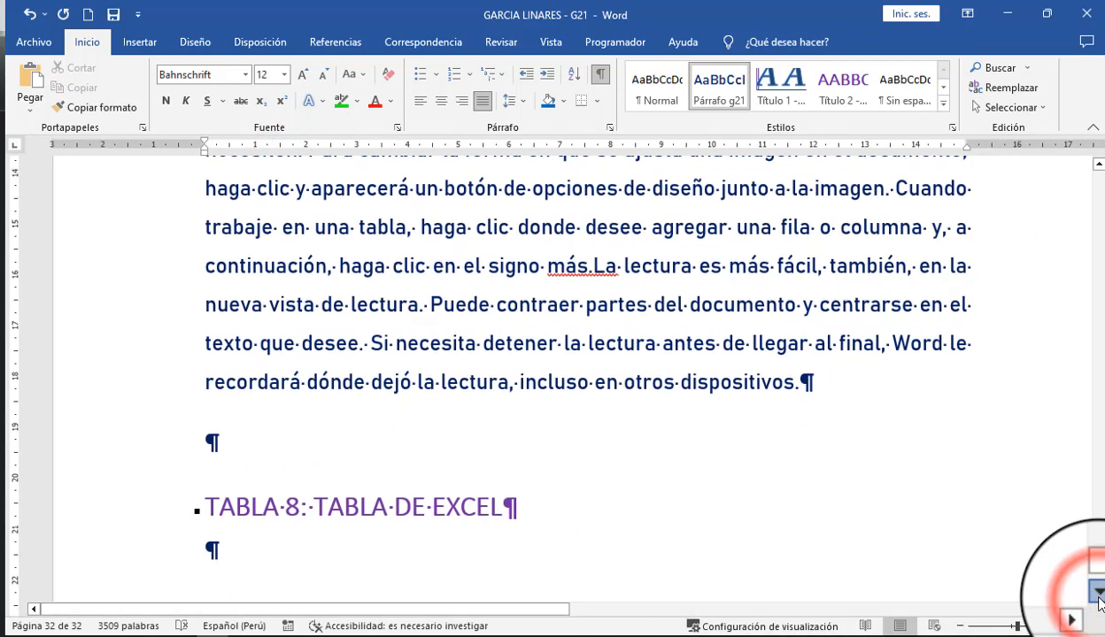
{"action": "left_click", "coordinate": [247, 316]}
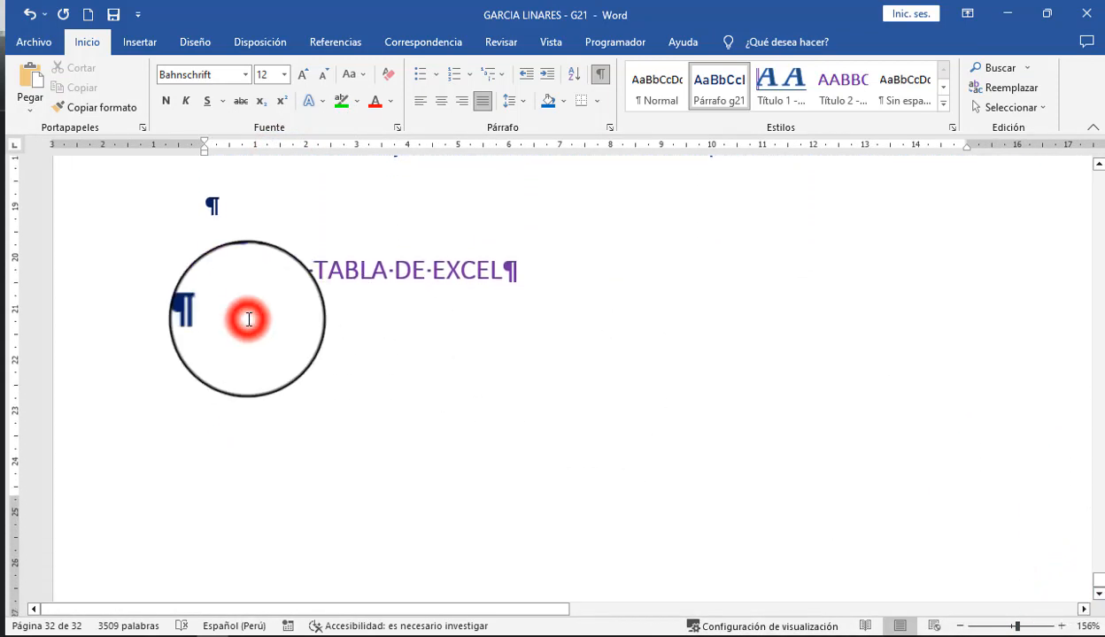
{"action": "left_click_drag", "start_coordinate": [332, 276], "coordinate": [445, 292]}
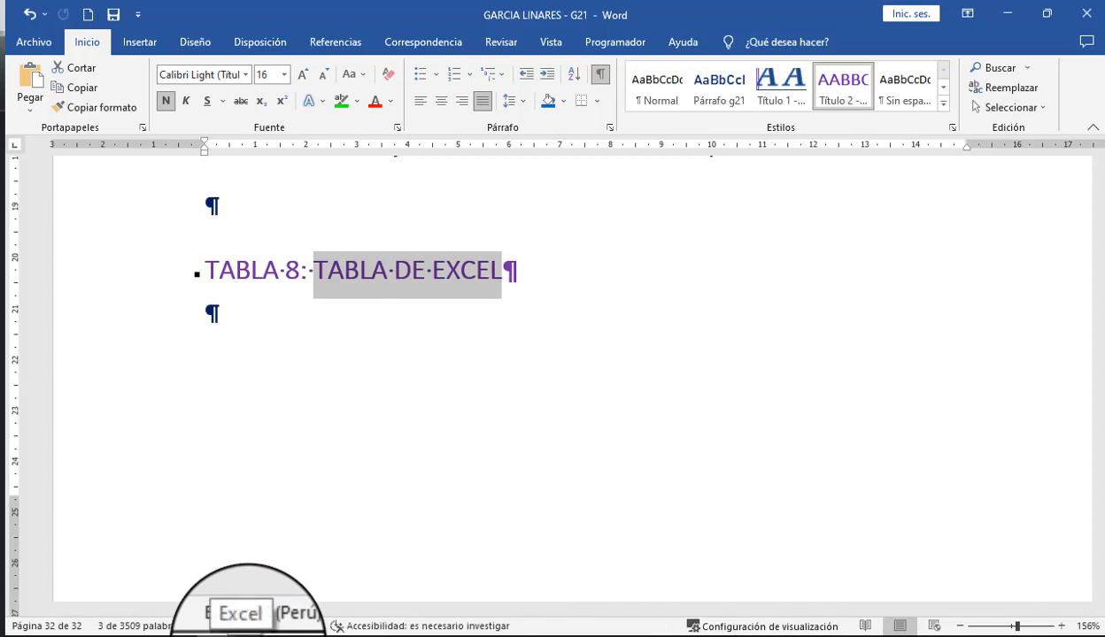
{"action": "key", "text": "Down"}
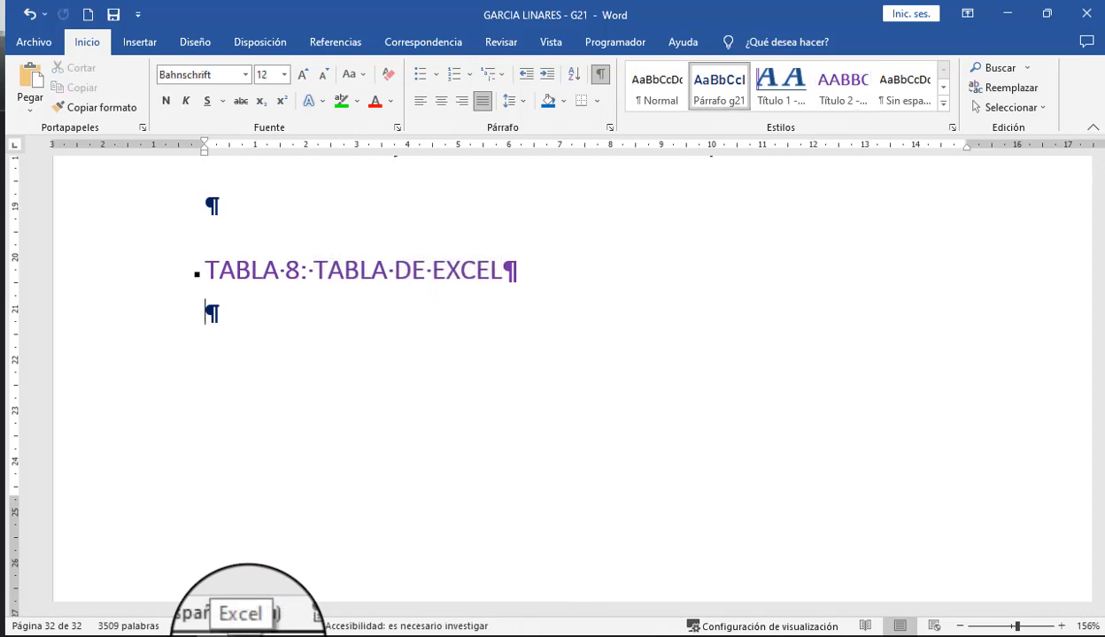
{"action": "left_click", "coordinate": [144, 46]}
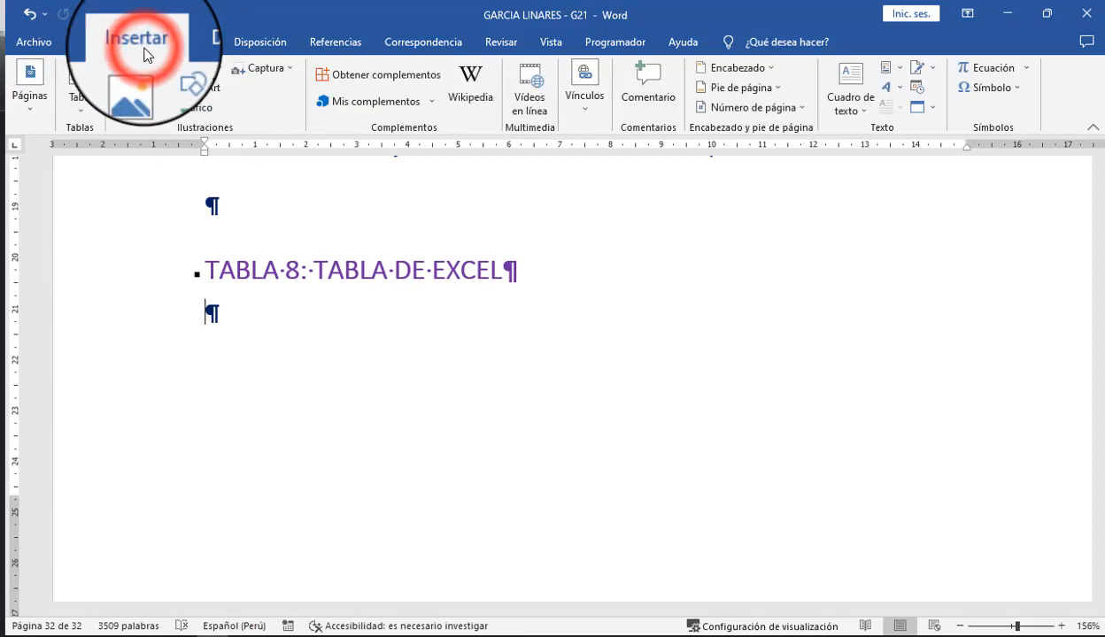
{"action": "left_click", "coordinate": [72, 110]}
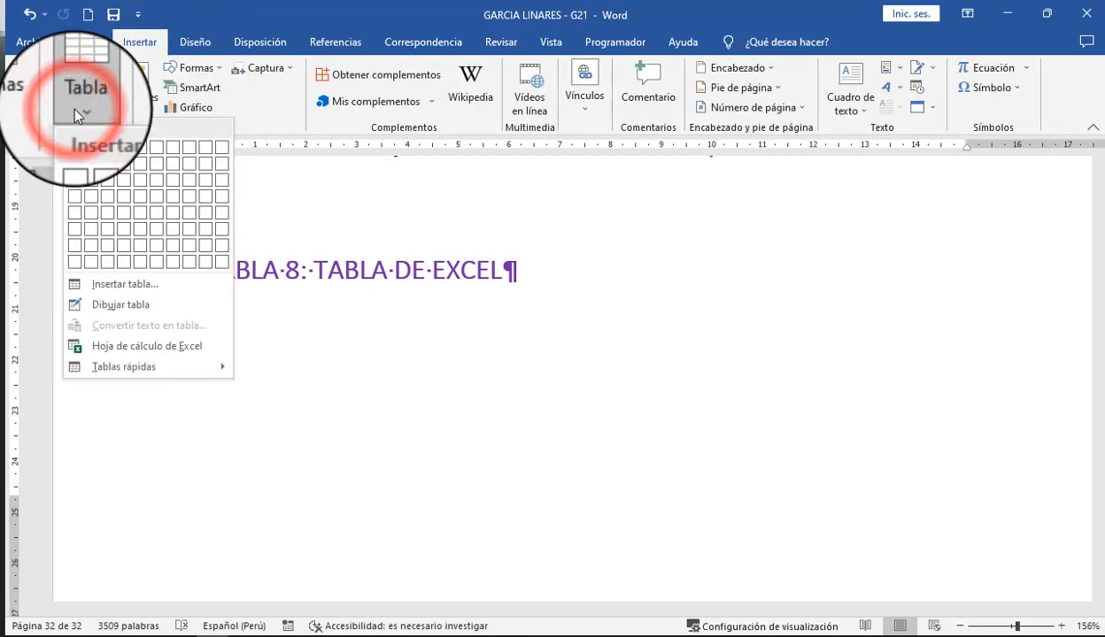
{"action": "left_click", "coordinate": [105, 347]}
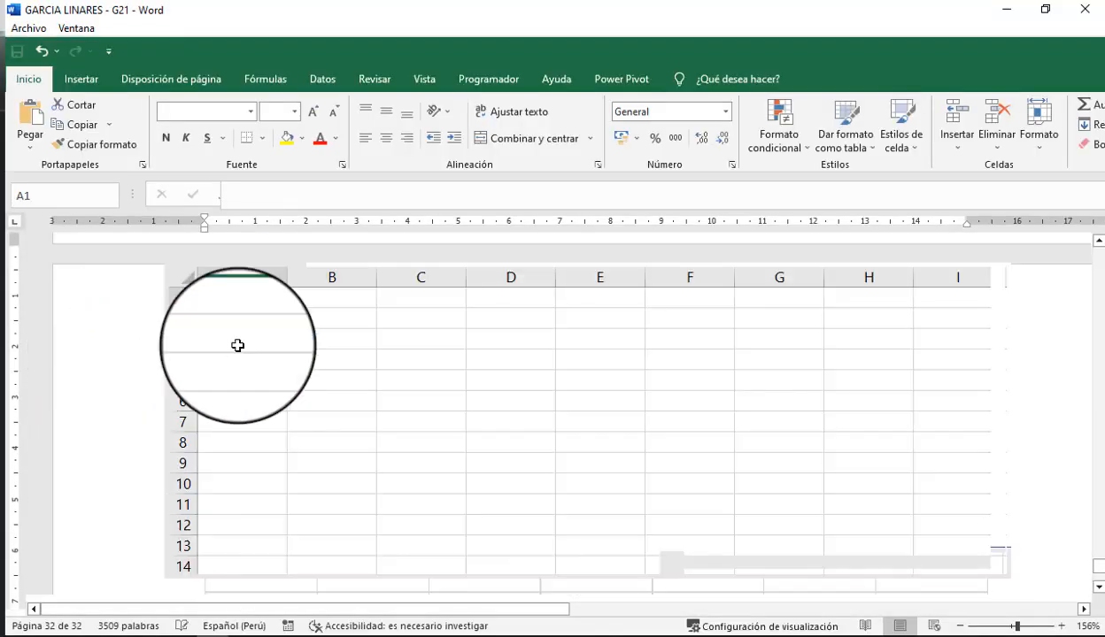
Open the embedded Excel sheet under Tabla 8 for editing and extend its frame downward to show 15 rows
{"action": "left_click", "coordinate": [960, 626]}
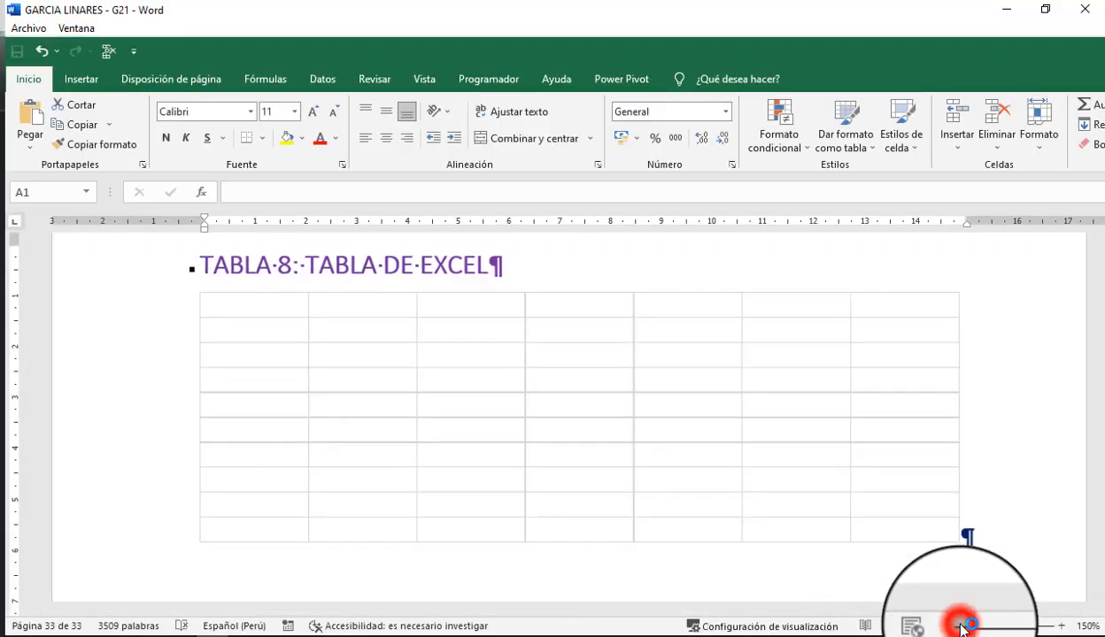
{"action": "left_click", "coordinate": [961, 627]}
{"action": "left_click", "coordinate": [960, 627]}
{"action": "left_click", "coordinate": [961, 627]}
{"action": "left_click", "coordinate": [961, 627]}
{"action": "double_click", "coordinate": [558, 332]}
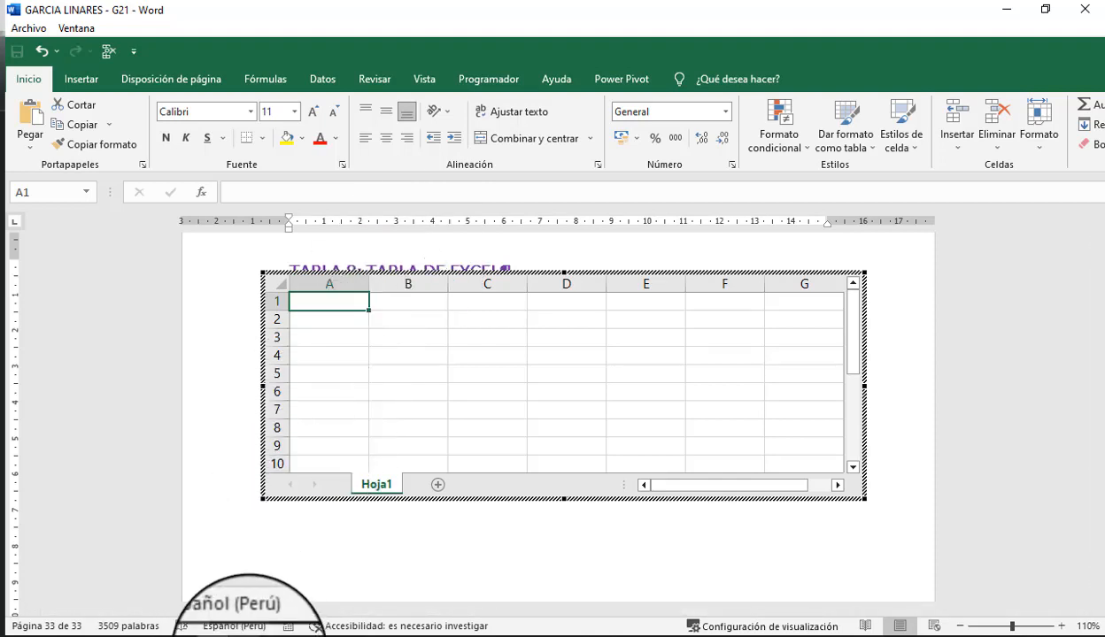
{"action": "left_click", "coordinate": [365, 371]}
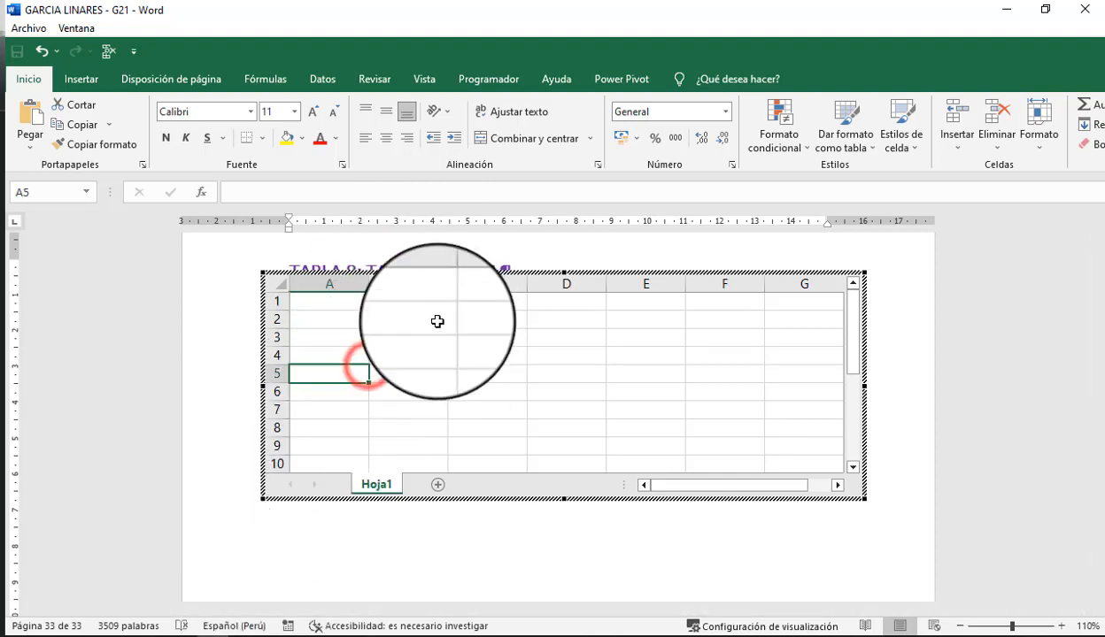
{"action": "left_click_drag", "start_coordinate": [332, 304], "coordinate": [787, 464]}
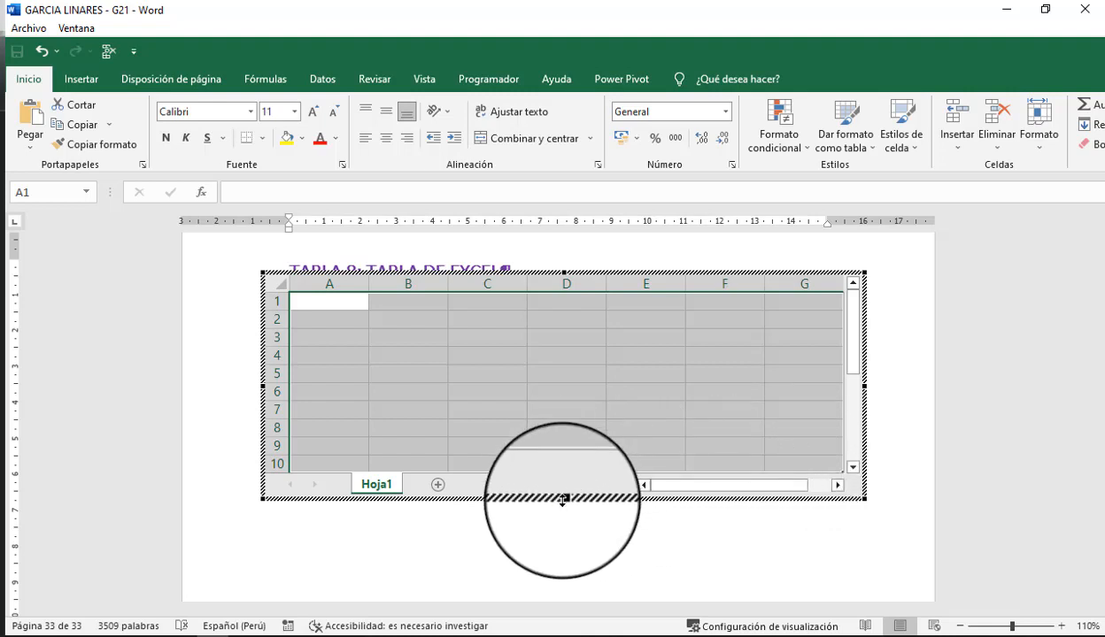
{"action": "left_click_drag", "start_coordinate": [563, 499], "coordinate": [571, 580]}
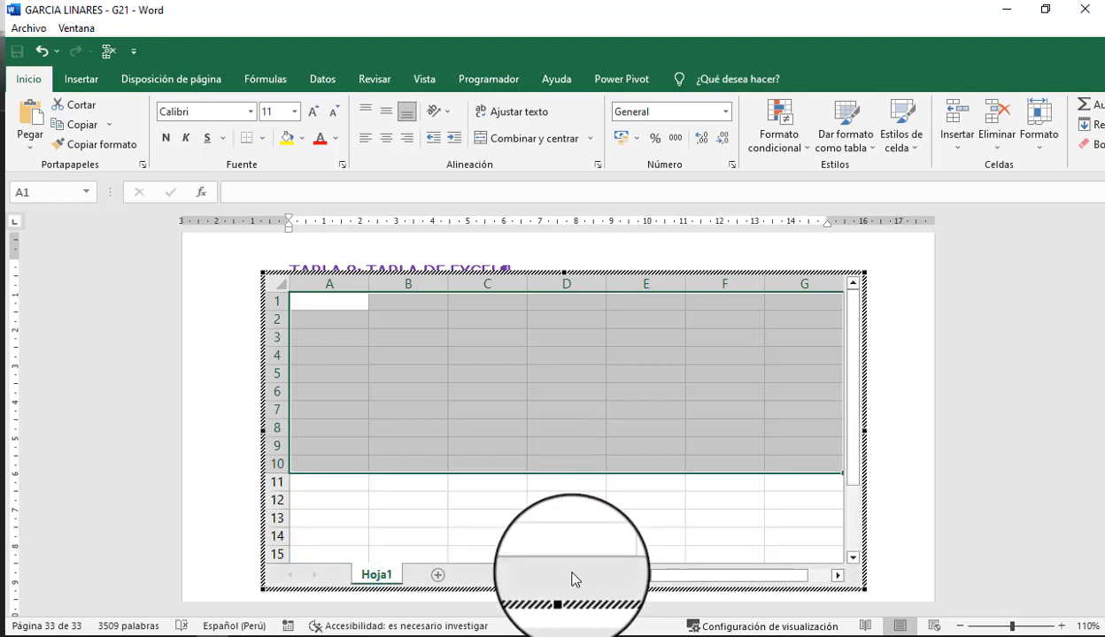
{"action": "left_click", "coordinate": [465, 513]}
{"action": "left_click_drag", "start_coordinate": [341, 300], "coordinate": [725, 498]}
{"action": "left_click", "coordinate": [432, 375]}
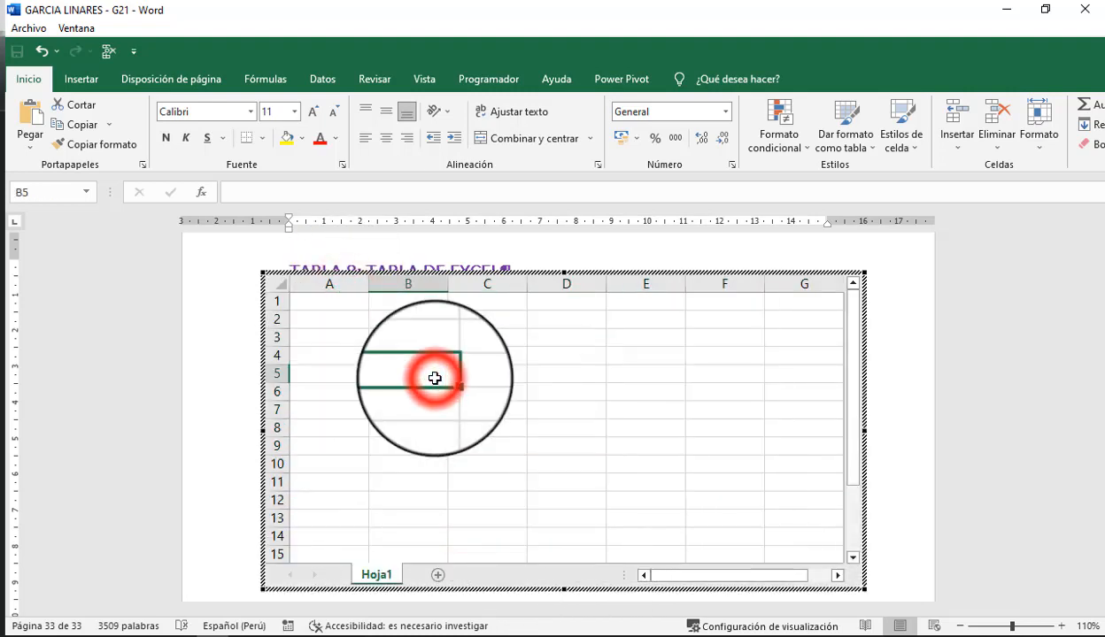
Enter the numbers 1 to 6 in cells A3 to A8 of the embedded sheet
{"action": "left_click", "coordinate": [338, 332]}
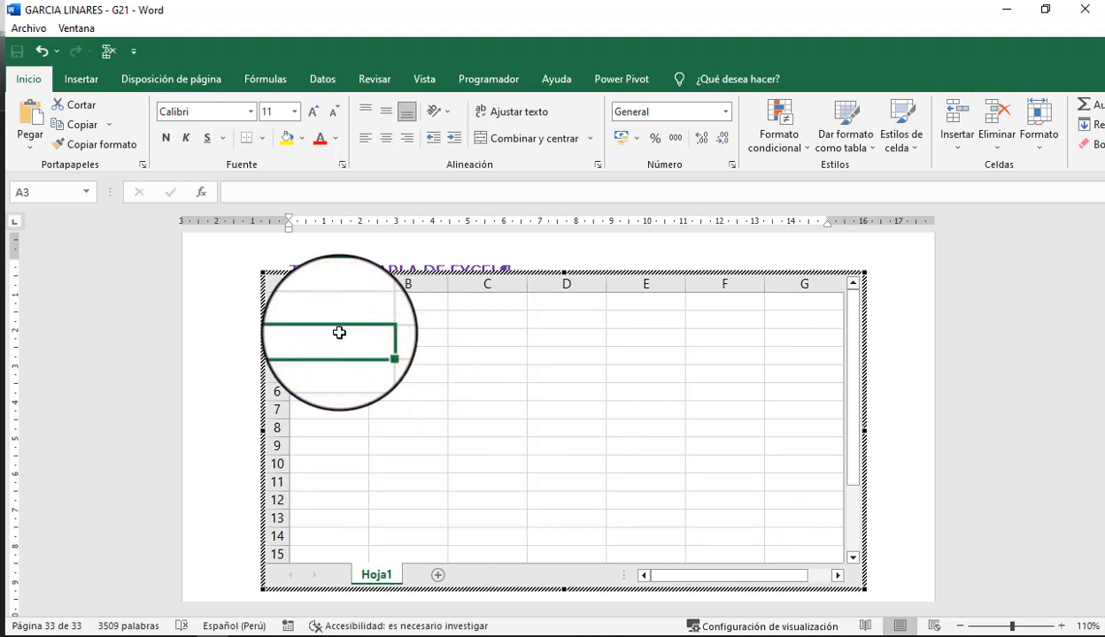
{"action": "type", "text": "1"}
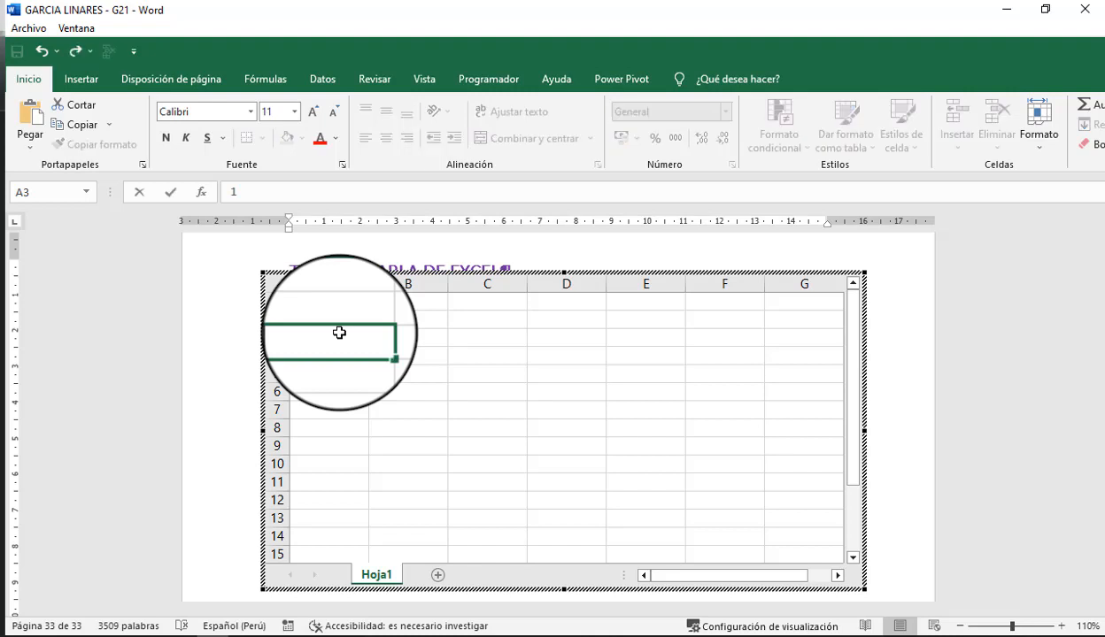
{"action": "key", "text": "Return"}
{"action": "type", "text": "2"}
{"action": "key", "text": "Return"}
{"action": "type", "text": "3"}
{"action": "key", "text": "Return"}
{"action": "type", "text": "4"}
{"action": "key", "text": "Return"}
{"action": "key", "text": "Return"}
{"action": "type", "text": "6"}
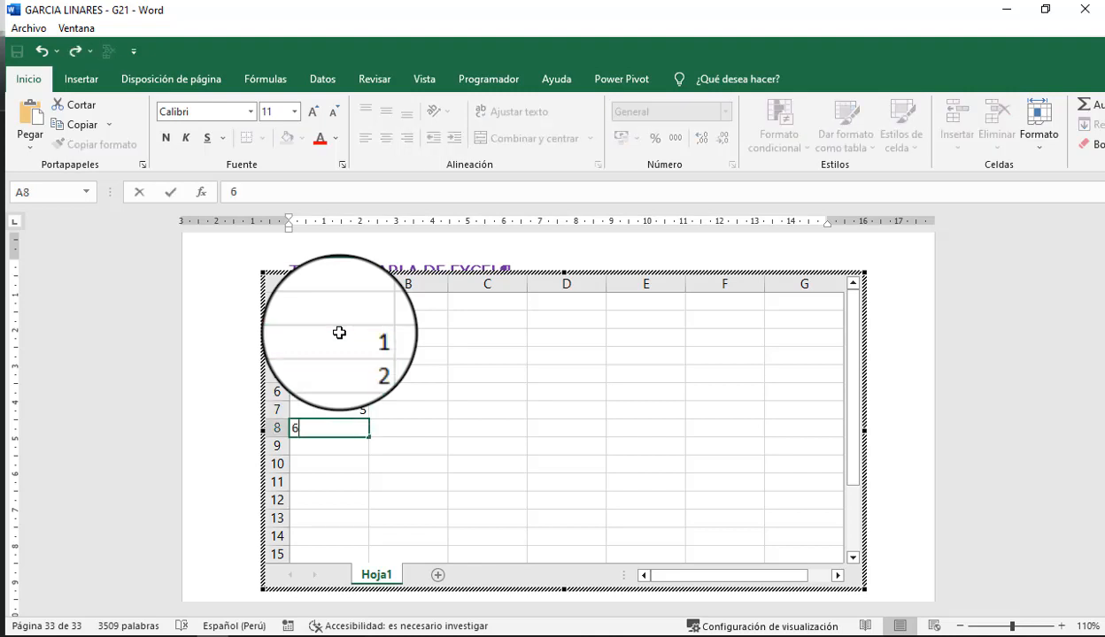
{"action": "key", "text": "Return"}
Merge and center cells B1 to F1 of the embedded sheet
{"action": "key", "text": "Up"}
{"action": "key", "text": "Up"}
{"action": "key", "text": "Up"}
{"action": "key", "text": "Up"}
{"action": "key", "text": "Up"}
{"action": "key", "text": "Up"}
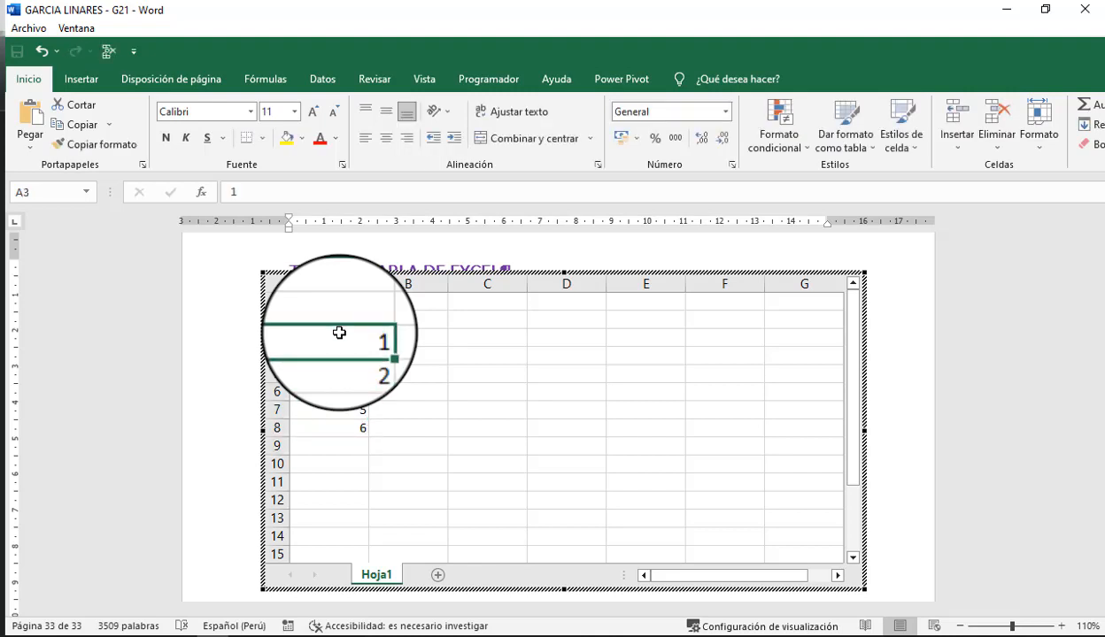
{"action": "key", "text": "ctrl+shift+Down"}
{"action": "key", "text": "Up"}
{"action": "key", "text": "Right"}
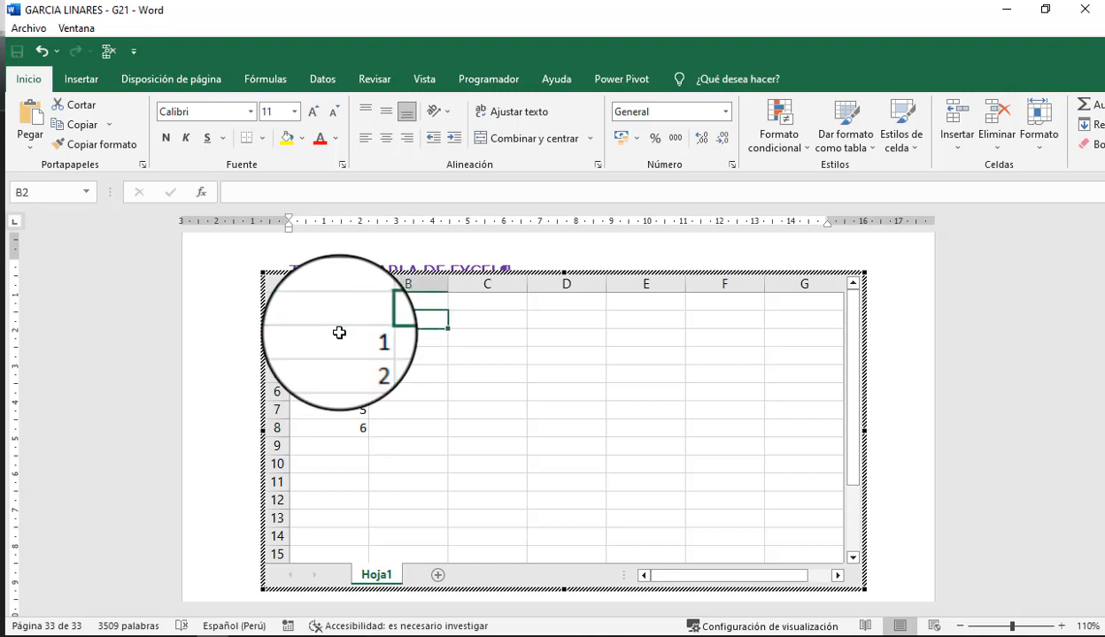
{"action": "key", "text": "shift+Right"}
{"action": "key", "text": "shift+Right"}
{"action": "key", "text": "shift+Right"}
{"action": "key", "text": "shift+Right"}
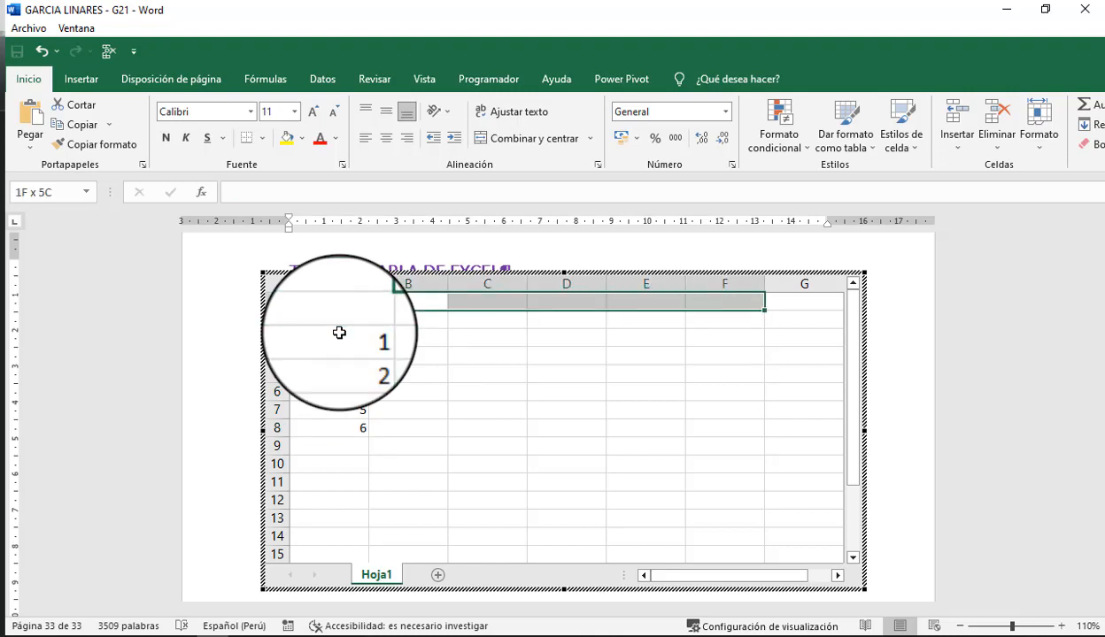
{"action": "left_click", "coordinate": [520, 138]}
Enter the header "elevar a la potencia" in the merged cell of row 1
{"action": "type", "text": "e"}
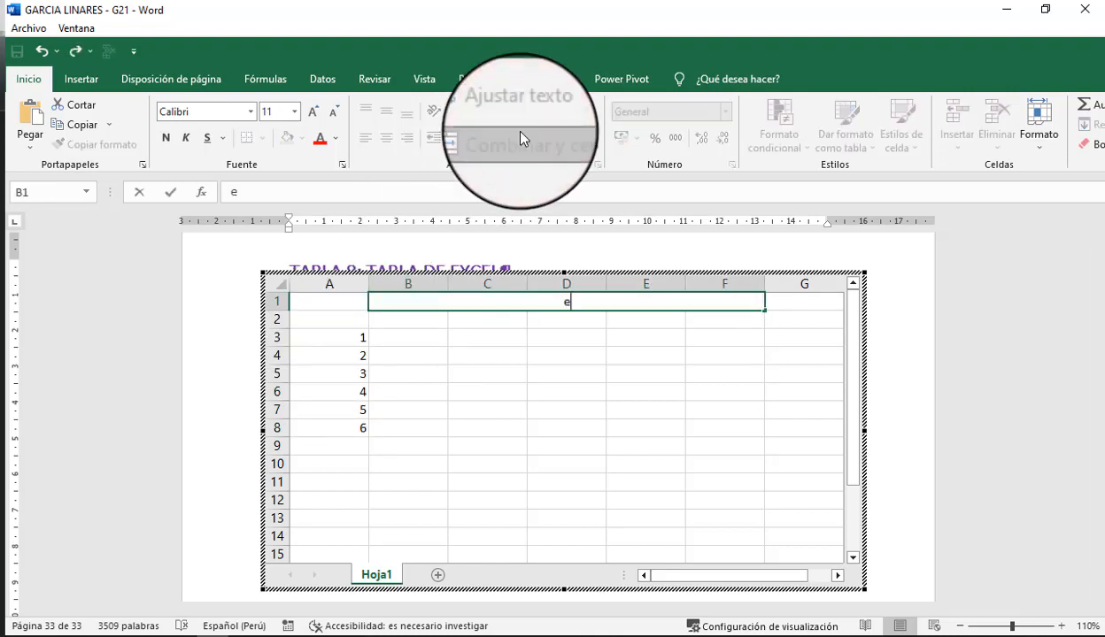
{"action": "type", "text": "levar a a"}
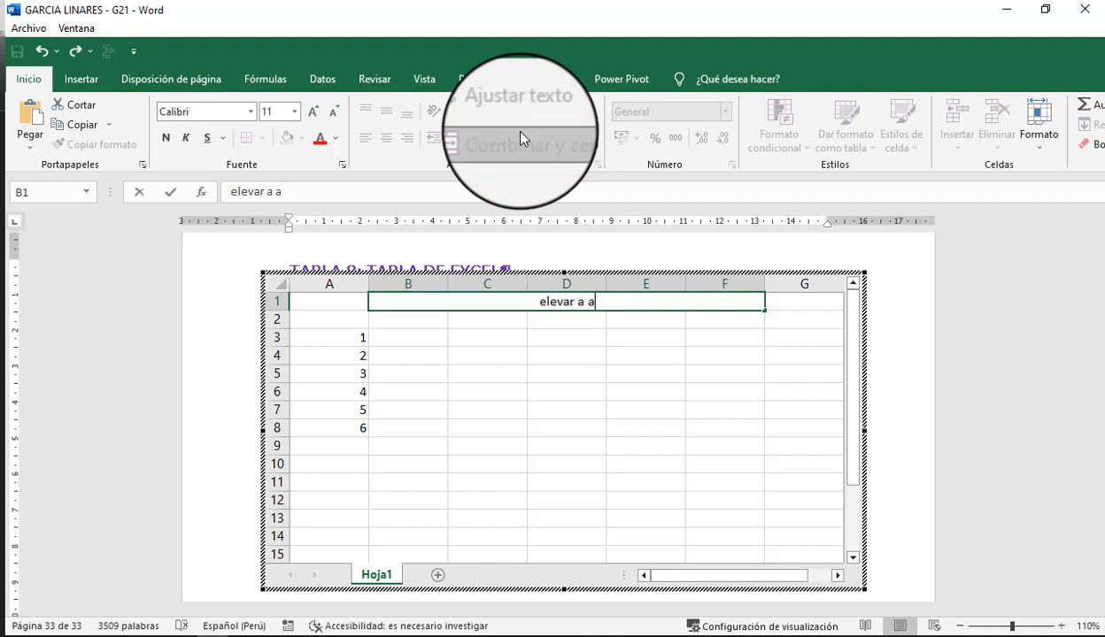
{"action": "type", "text": "l"}
{"action": "key", "text": "BackSpace"}
{"action": "key", "text": "BackSpace"}
{"action": "type", "text": "la potencia"}
{"action": "key", "text": "Return"}
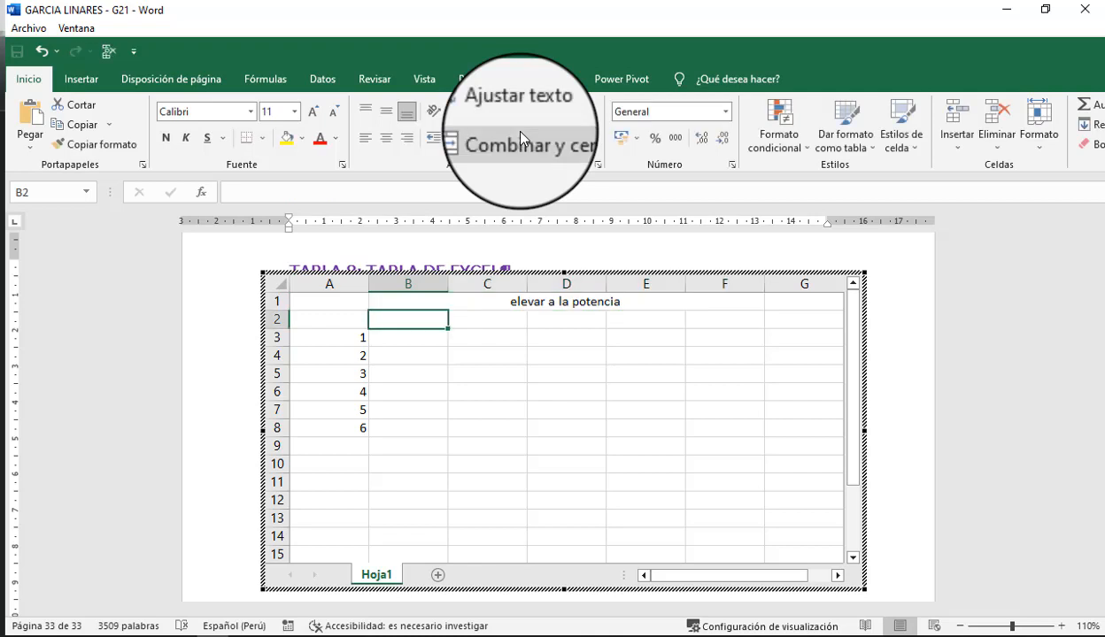
Enter the exponents 2, 3, 4 and 5 in cells B2 to E2 and select cell B3
{"action": "type", "text": "2"}
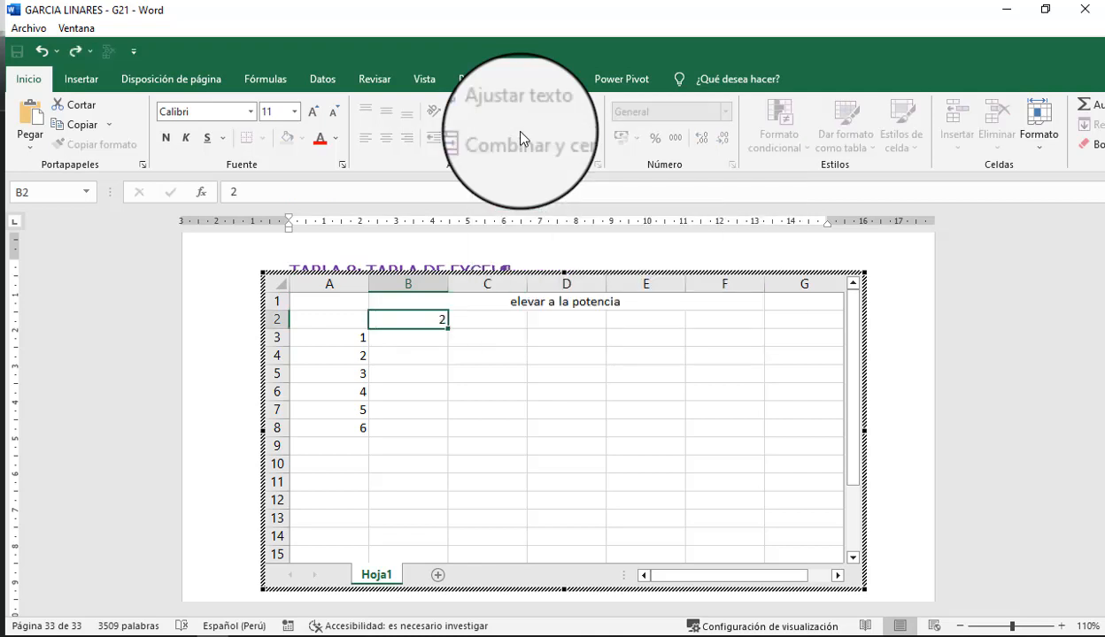
{"action": "key", "text": "Tab"}
{"action": "type", "text": "3"}
{"action": "key", "text": "Tab"}
{"action": "type", "text": "4"}
{"action": "key", "text": "Tab"}
{"action": "type", "text": "6"}
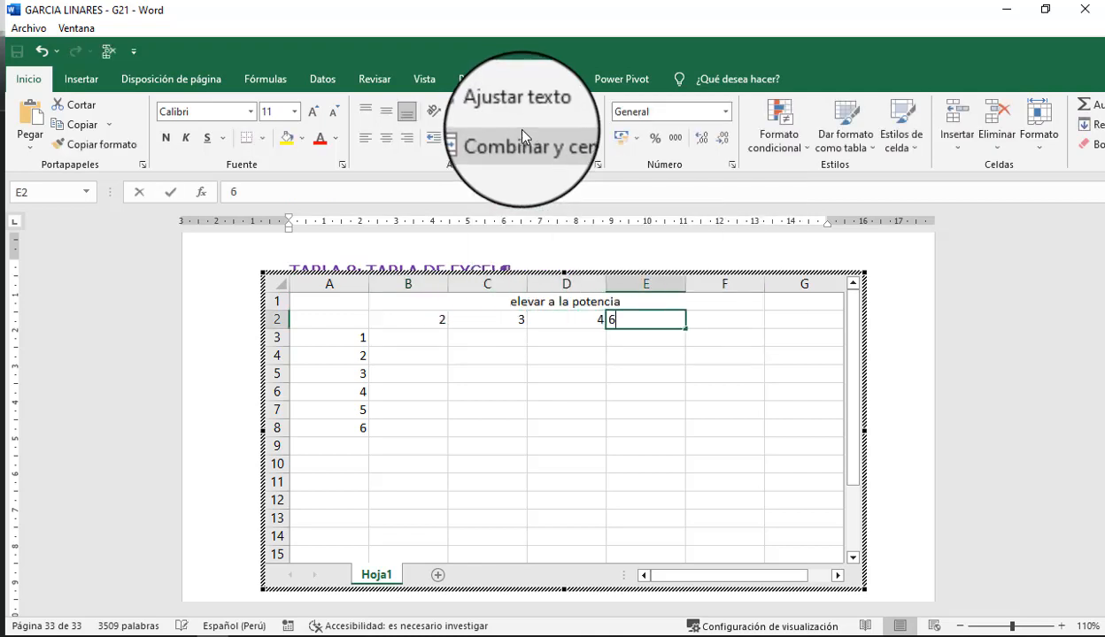
{"action": "type", "text": "5"}
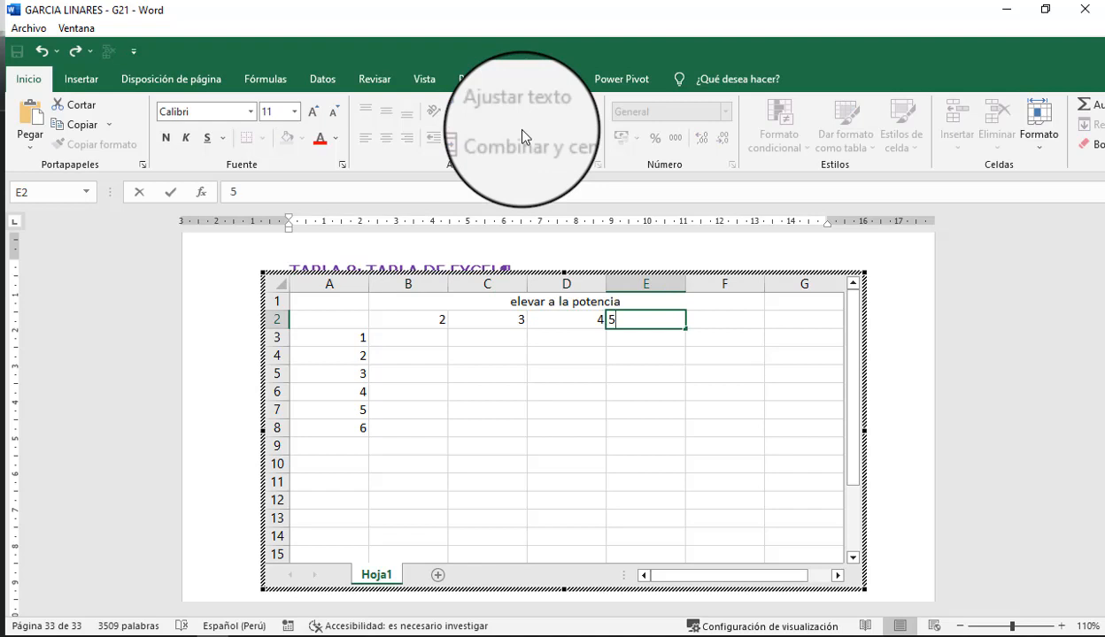
{"action": "key", "text": "Return"}
{"action": "key", "text": "Left"}
{"action": "key", "text": "Left"}
{"action": "key", "text": "Left"}
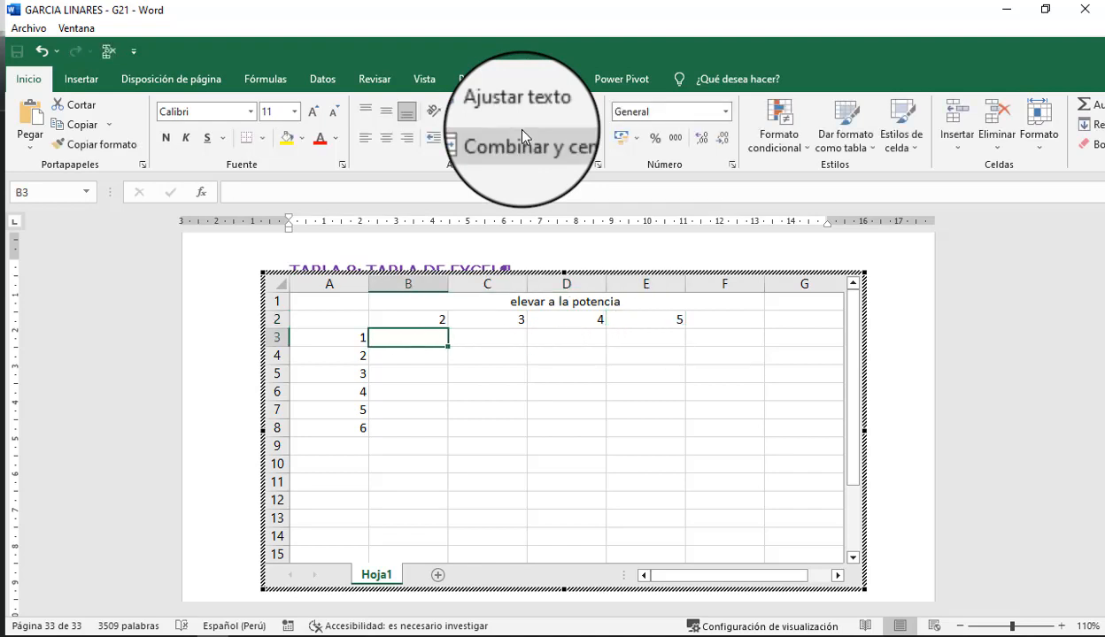
Start a formula with the POTENCIA function in cell B3 of the embedded sheet
{"action": "left_click", "coordinate": [1036, 627]}
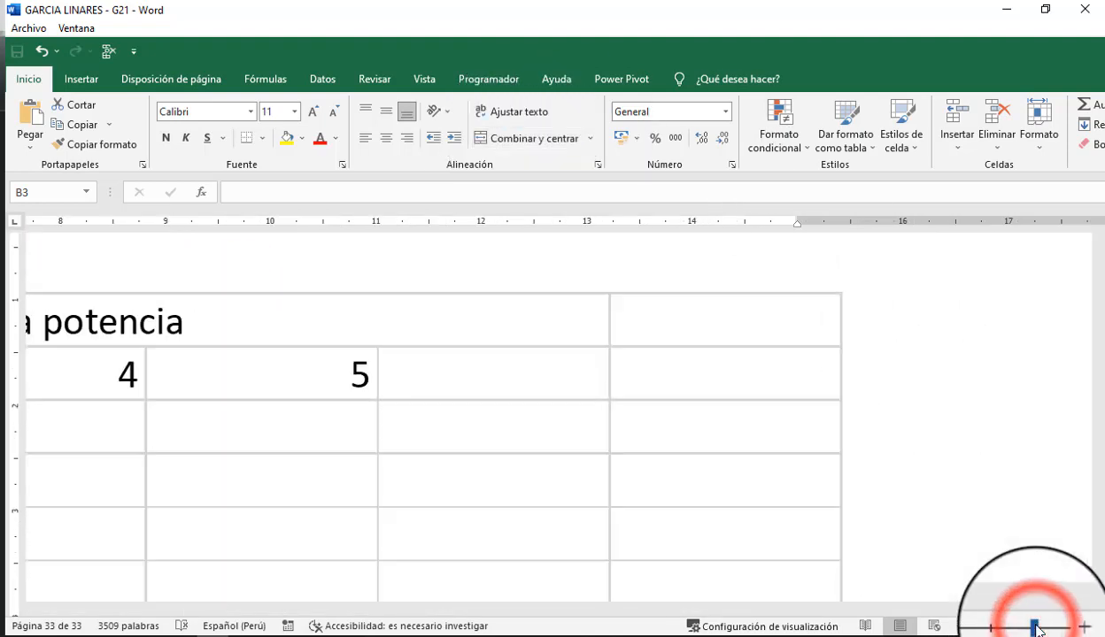
{"action": "left_click", "coordinate": [422, 455]}
{"action": "key", "text": "Left"}
{"action": "key", "text": "Left"}
{"action": "key", "text": "Left"}
{"action": "key", "text": "Left"}
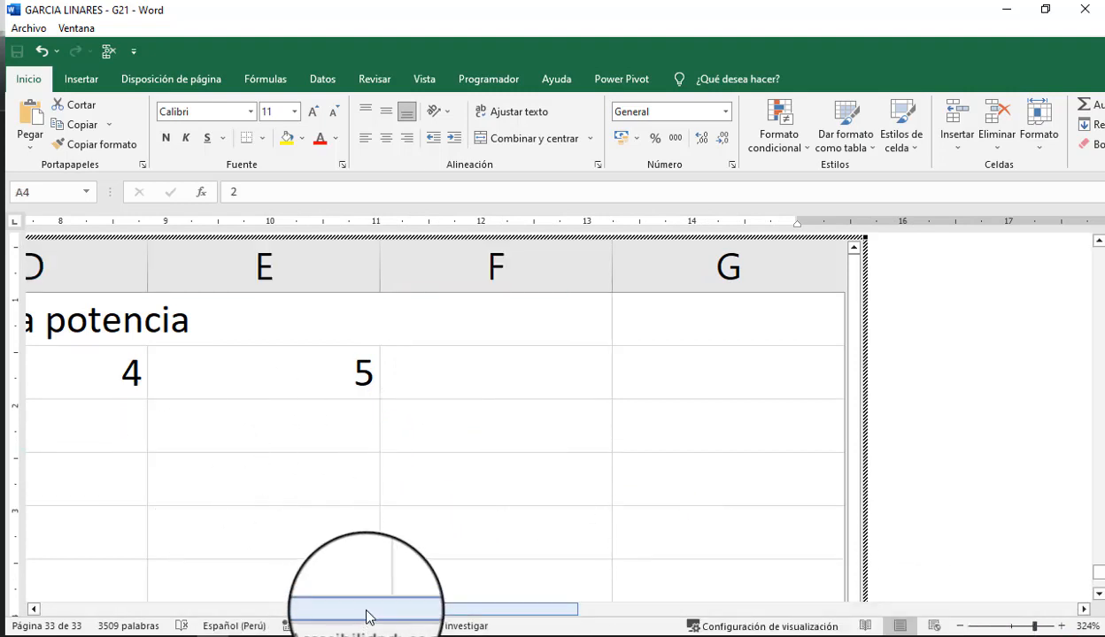
{"action": "left_click_drag", "start_coordinate": [365, 609], "coordinate": [133, 603]}
{"action": "left_click", "coordinate": [390, 440]}
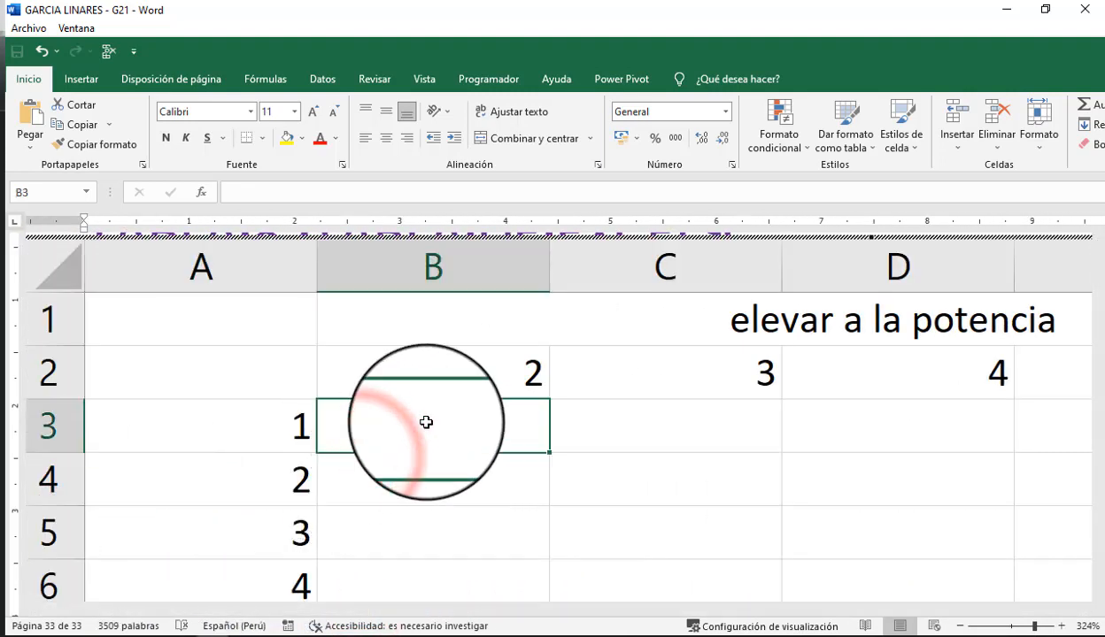
{"action": "type", "text": "=p"}
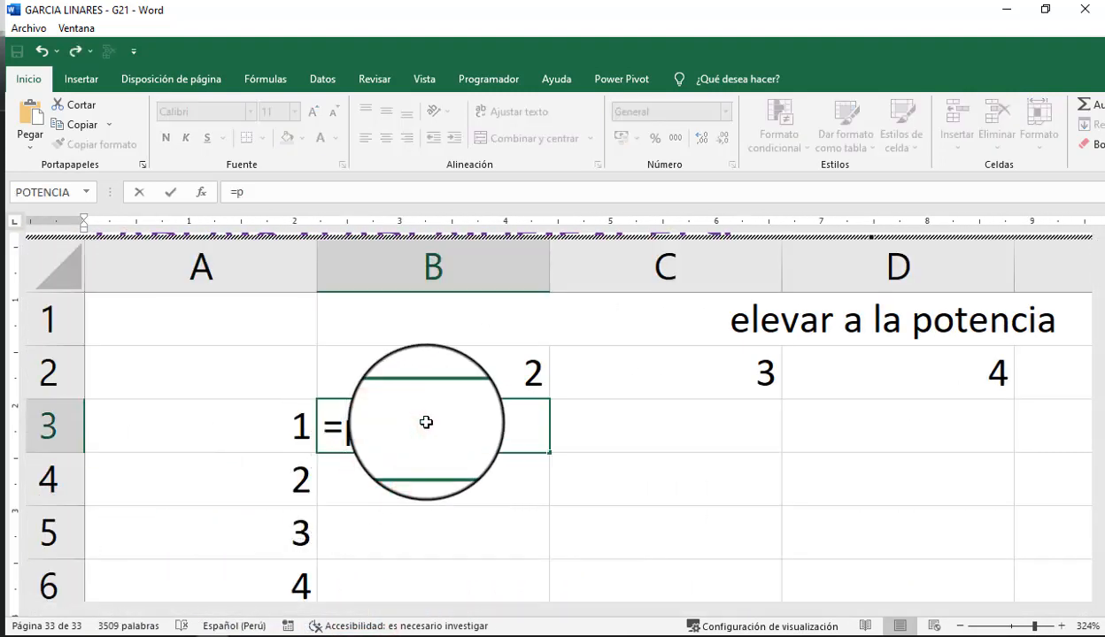
{"action": "type", "text": "o"}
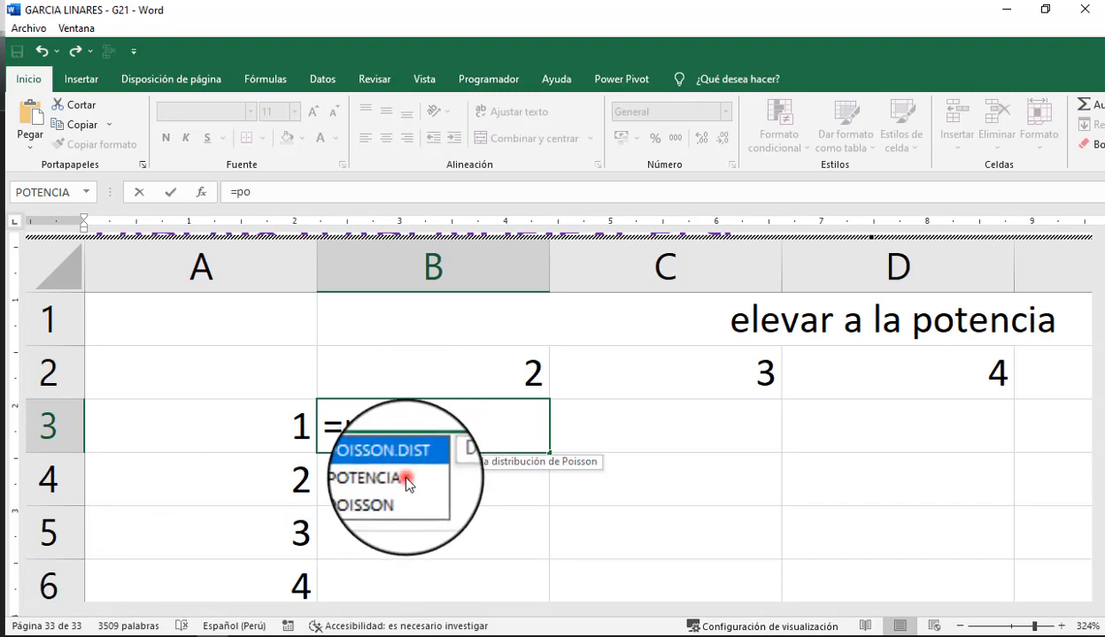
{"action": "double_click", "coordinate": [407, 480]}
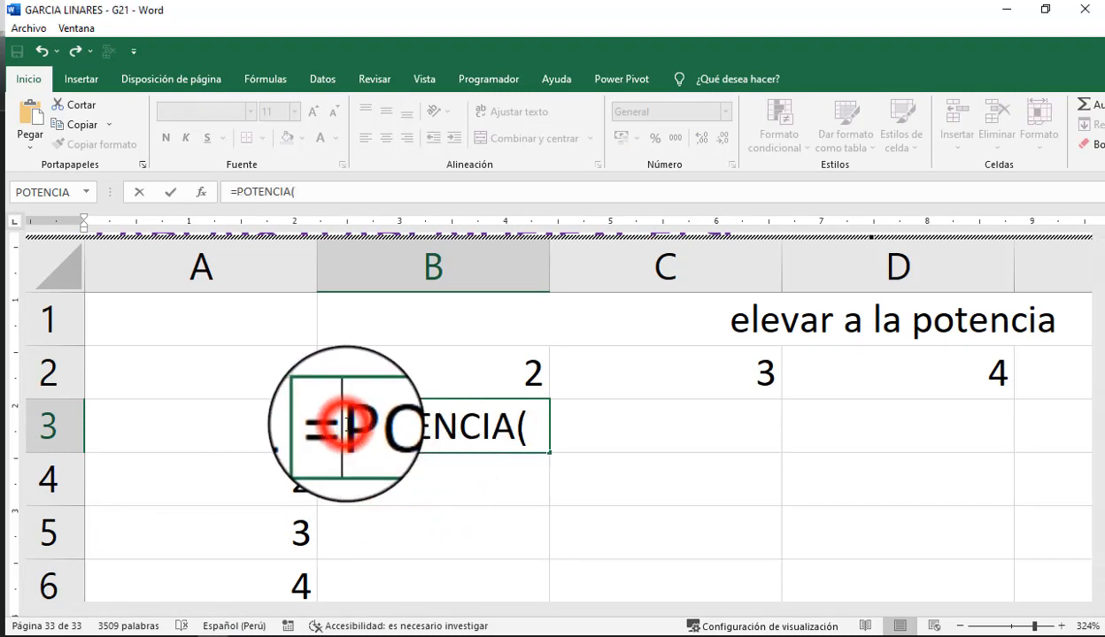
Complete the POTENCIA formula in B3 with cell A3 as the number and 2 as the power
{"action": "left_click_drag", "start_coordinate": [345, 424], "coordinate": [512, 437]}
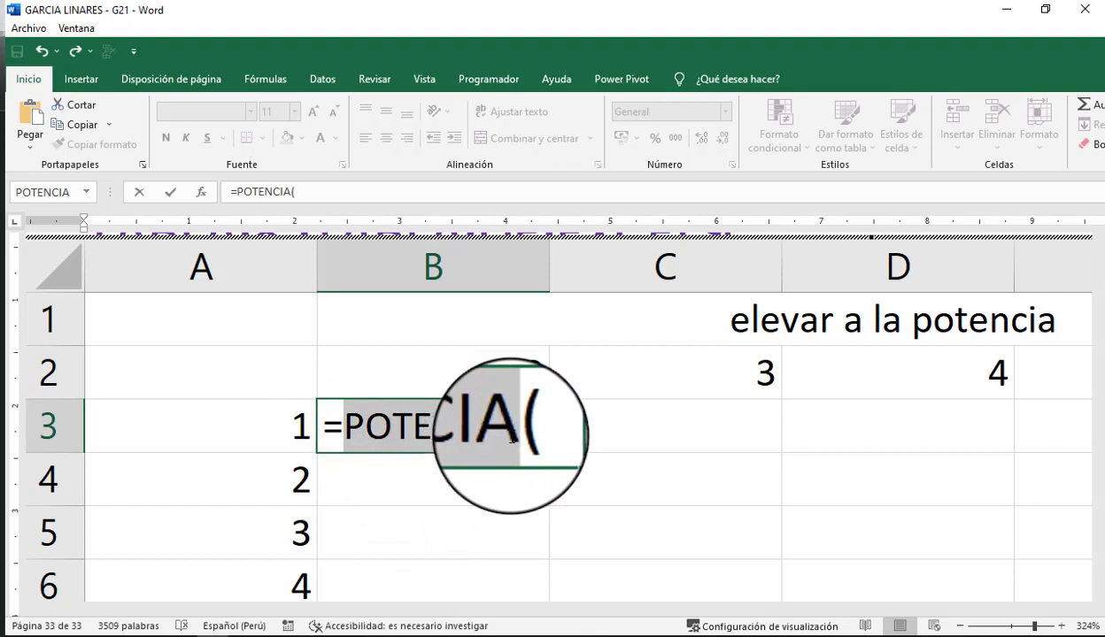
{"action": "left_click", "coordinate": [527, 432]}
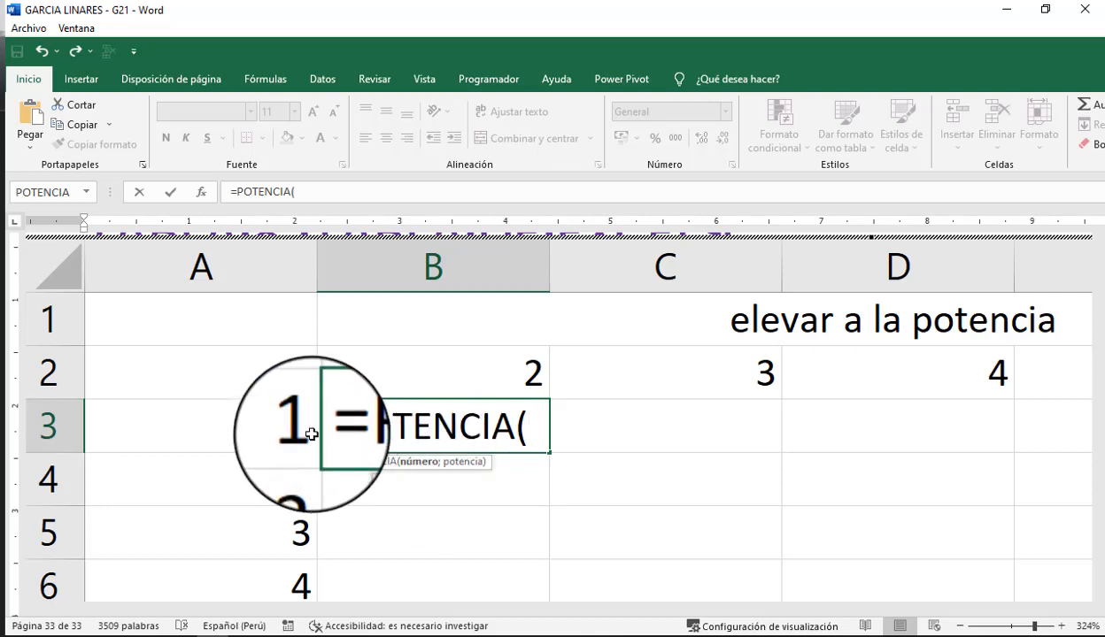
{"action": "left_click", "coordinate": [266, 418]}
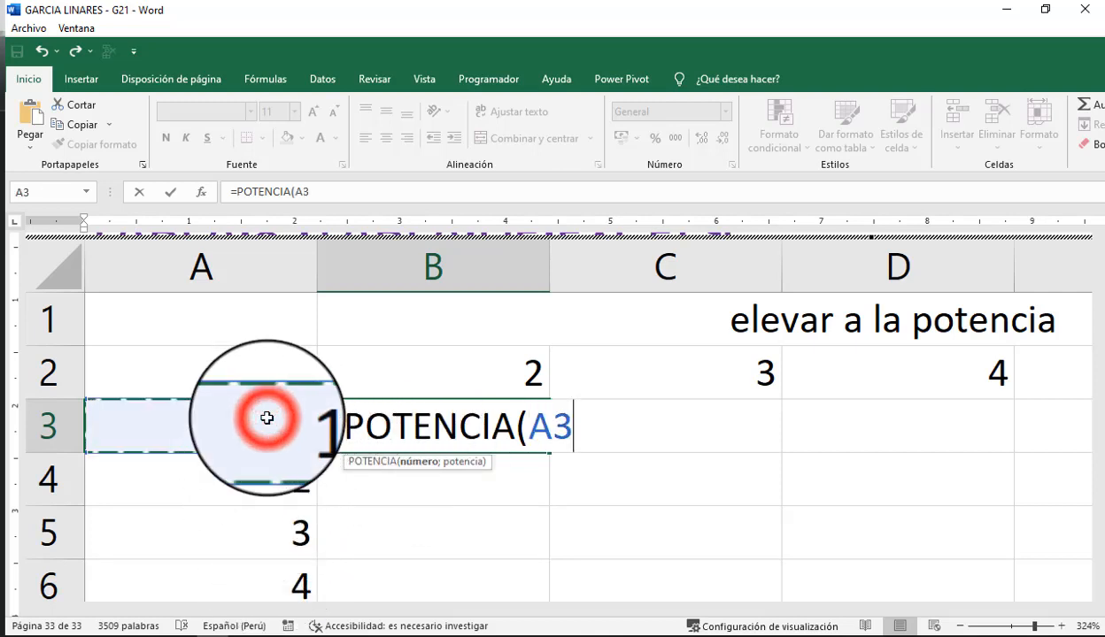
{"action": "left_click", "coordinate": [593, 428]}
{"action": "type", "text": ";2"}
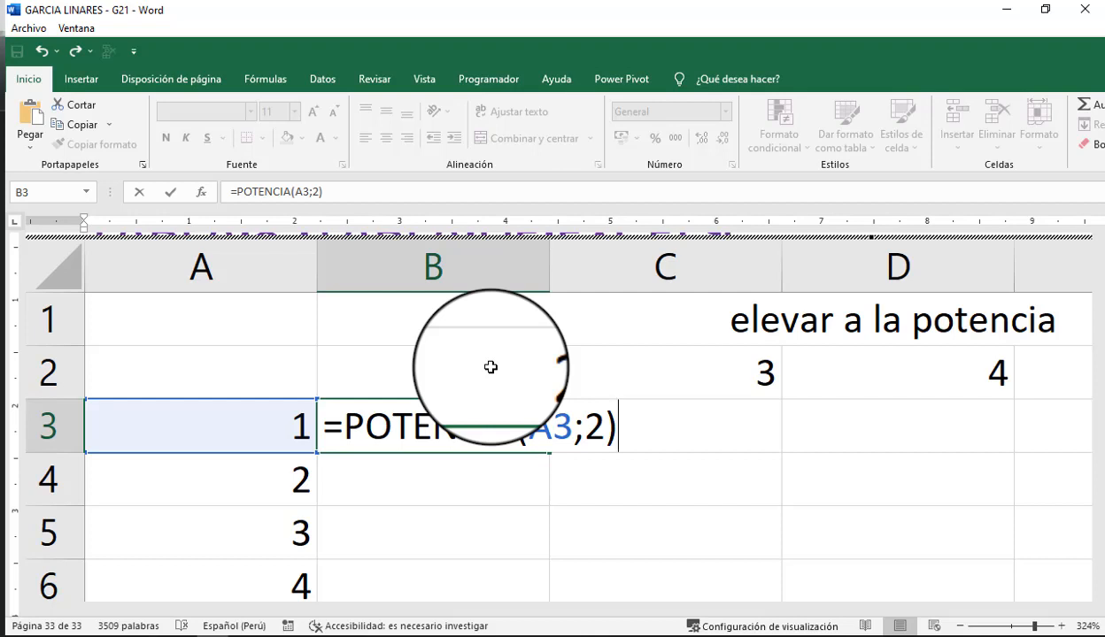
{"action": "key", "text": "Return"}
Fill the B3 formula down through B8 and return from the embedded sheet to the document
{"action": "left_click", "coordinate": [501, 429]}
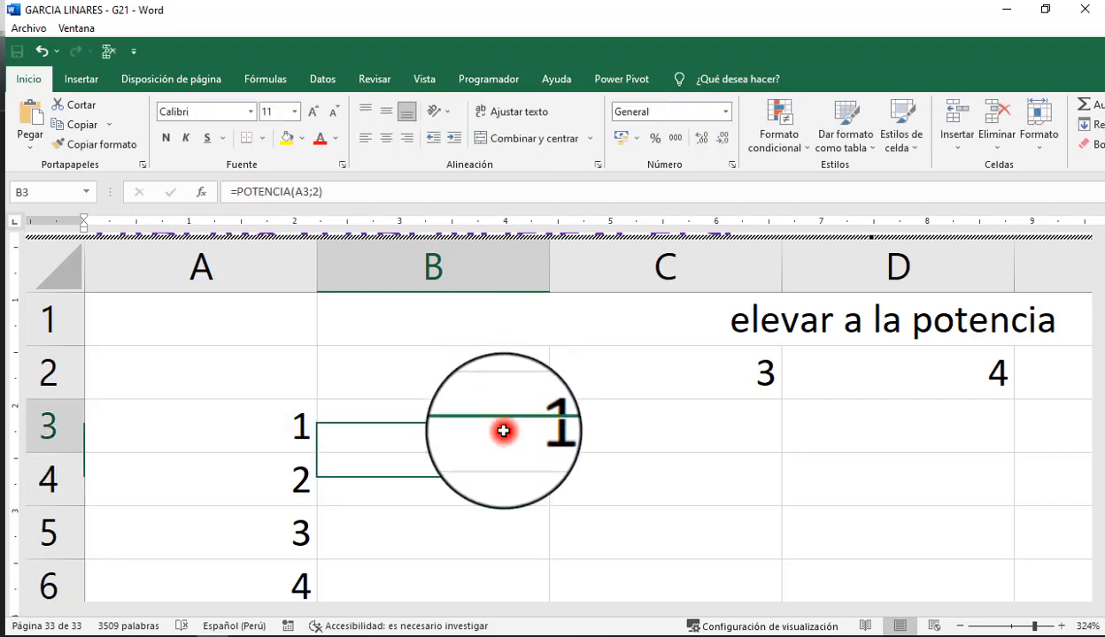
{"action": "double_click", "coordinate": [549, 452]}
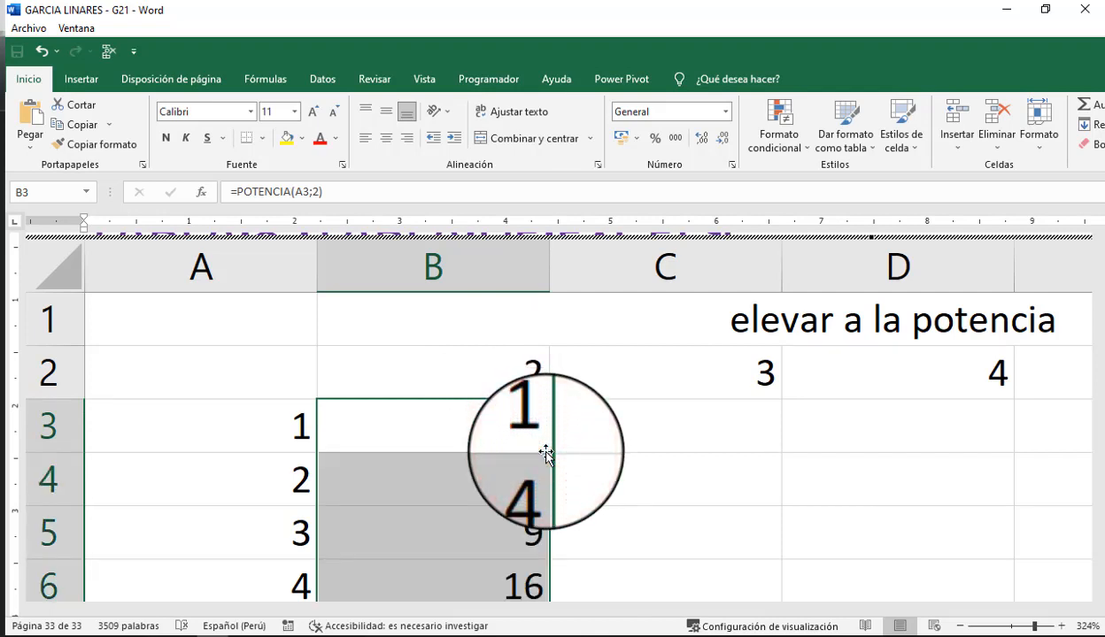
{"action": "left_click_drag", "start_coordinate": [1034, 626], "coordinate": [1009, 625]}
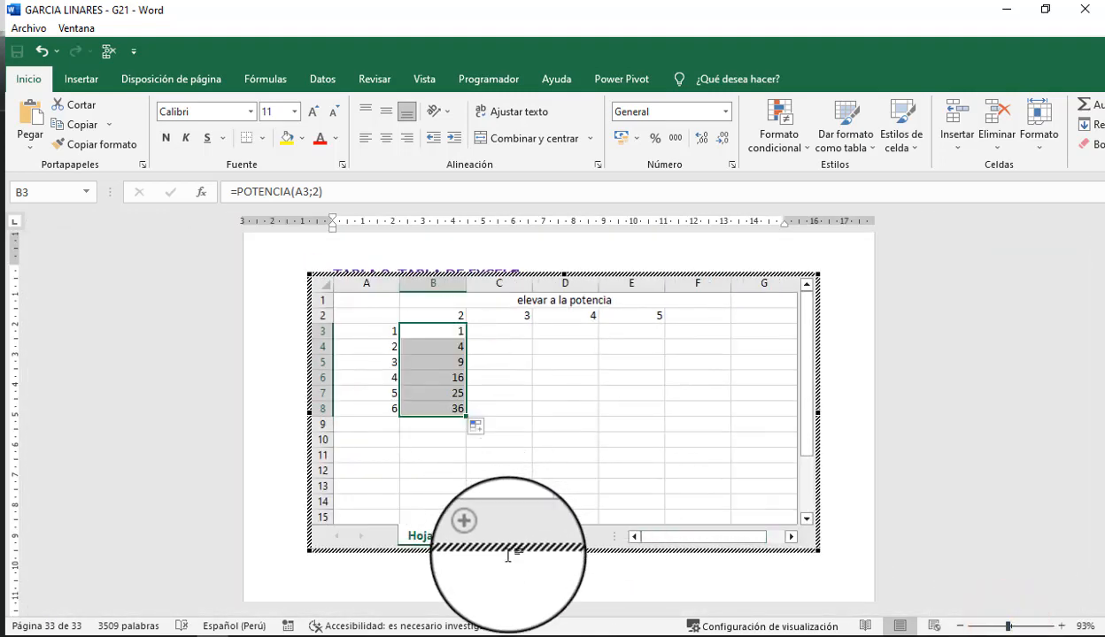
{"action": "left_click", "coordinate": [507, 567]}
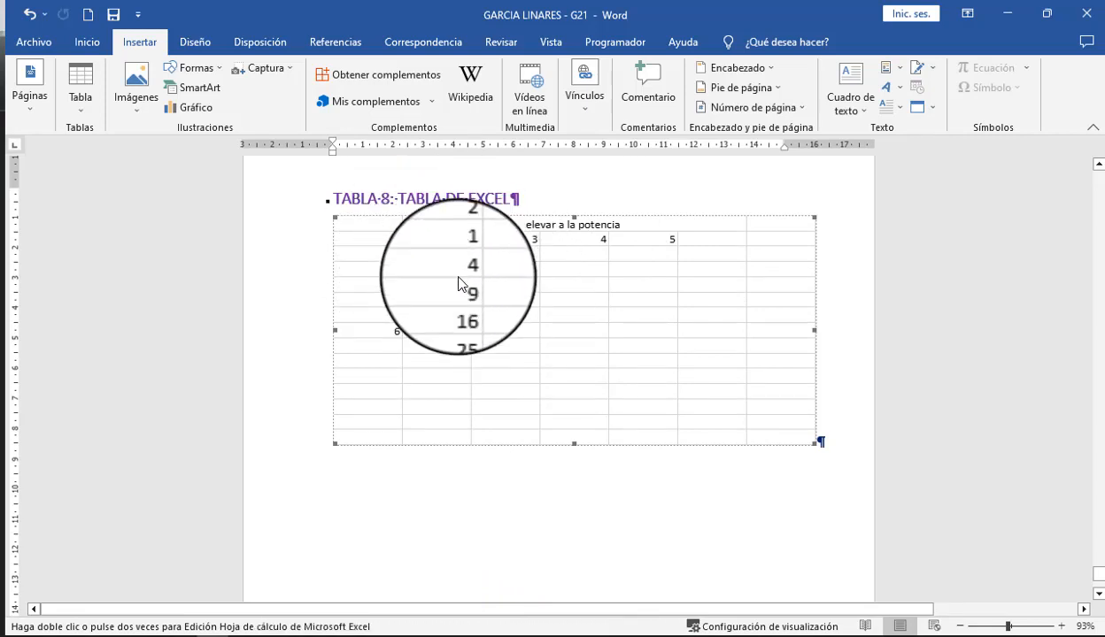
Reopen the embedded Excel sheet under the TABLA 8 heading for editing in place
{"action": "left_click_drag", "start_coordinate": [366, 198], "coordinate": [459, 186]}
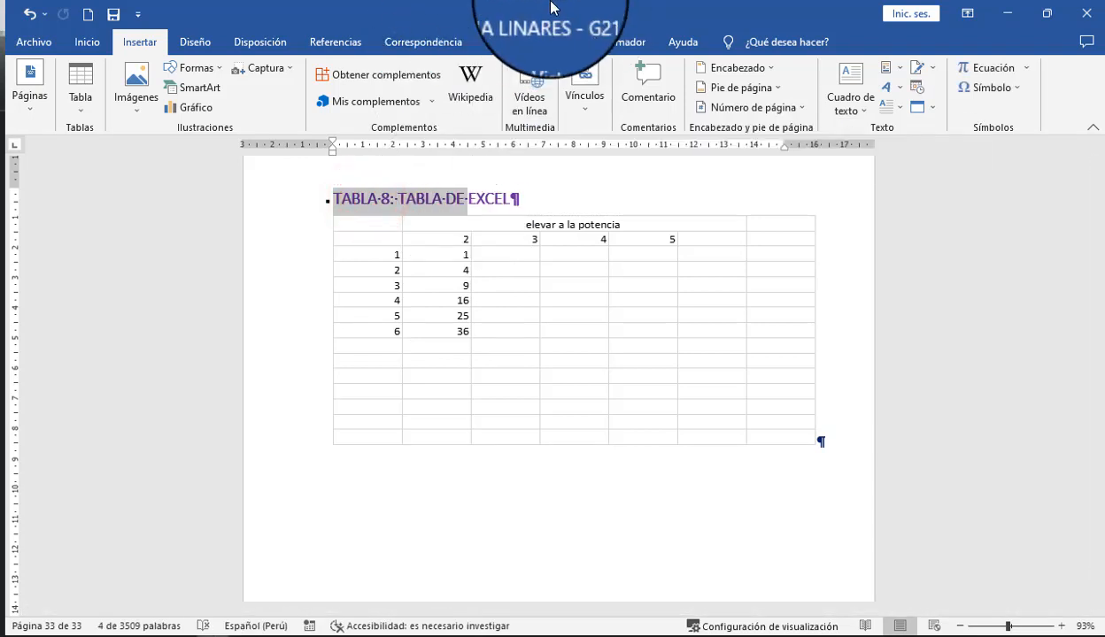
{"action": "left_click", "coordinate": [440, 294]}
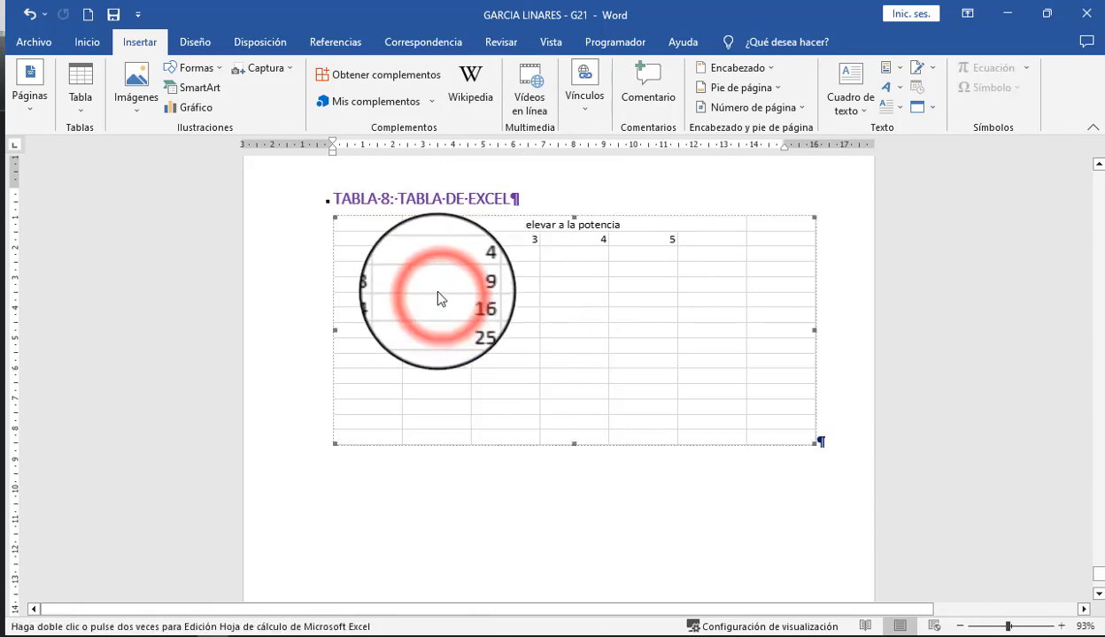
{"action": "right_click", "coordinate": [472, 327]}
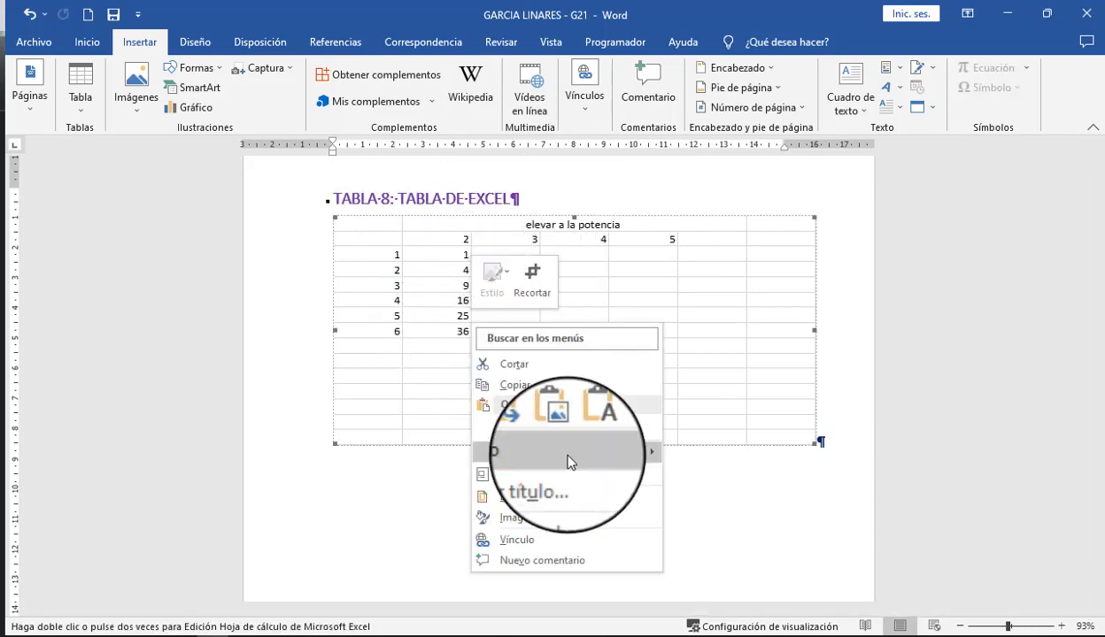
{"action": "mouse_move", "coordinate": [509, 453]}
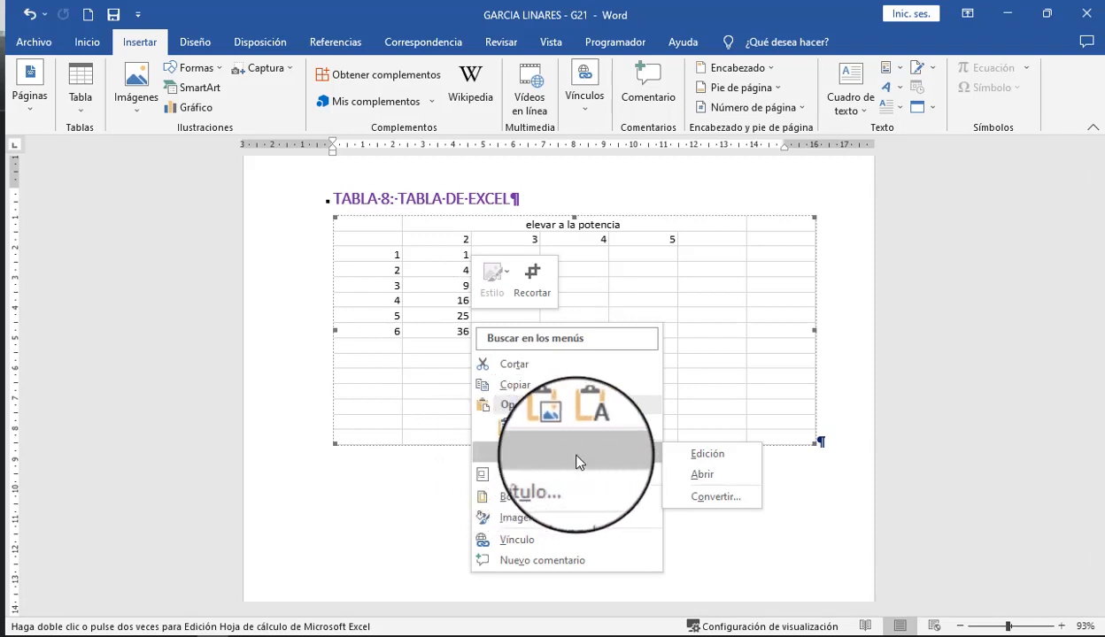
{"action": "left_click", "coordinate": [708, 462]}
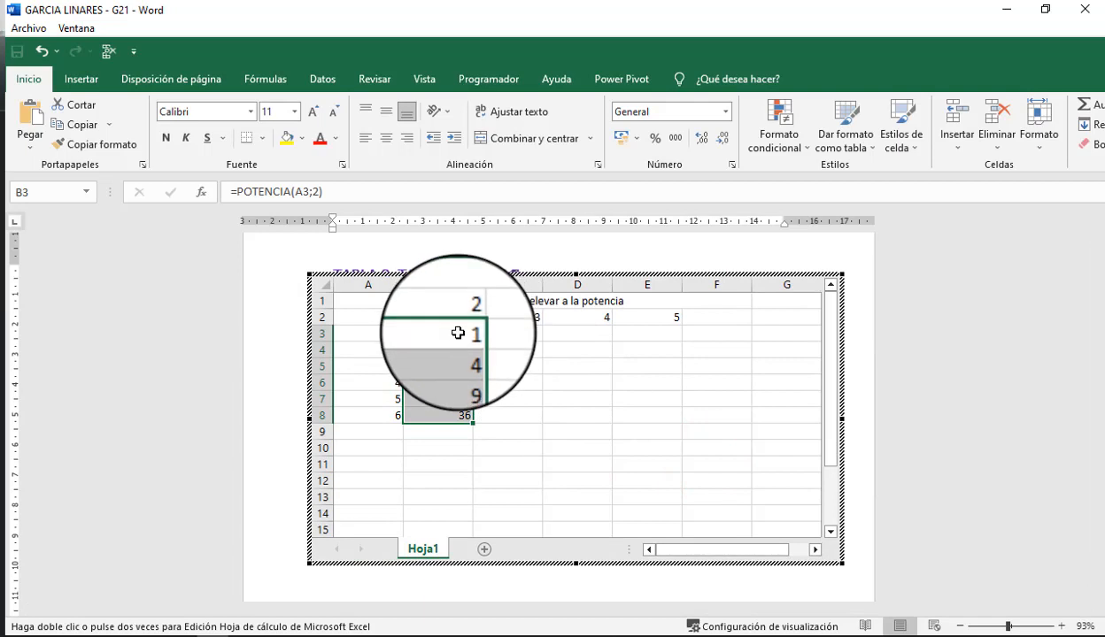
{"action": "double_click", "coordinate": [456, 332]}
{"action": "left_click_drag", "start_coordinate": [462, 332], "coordinate": [489, 330]}
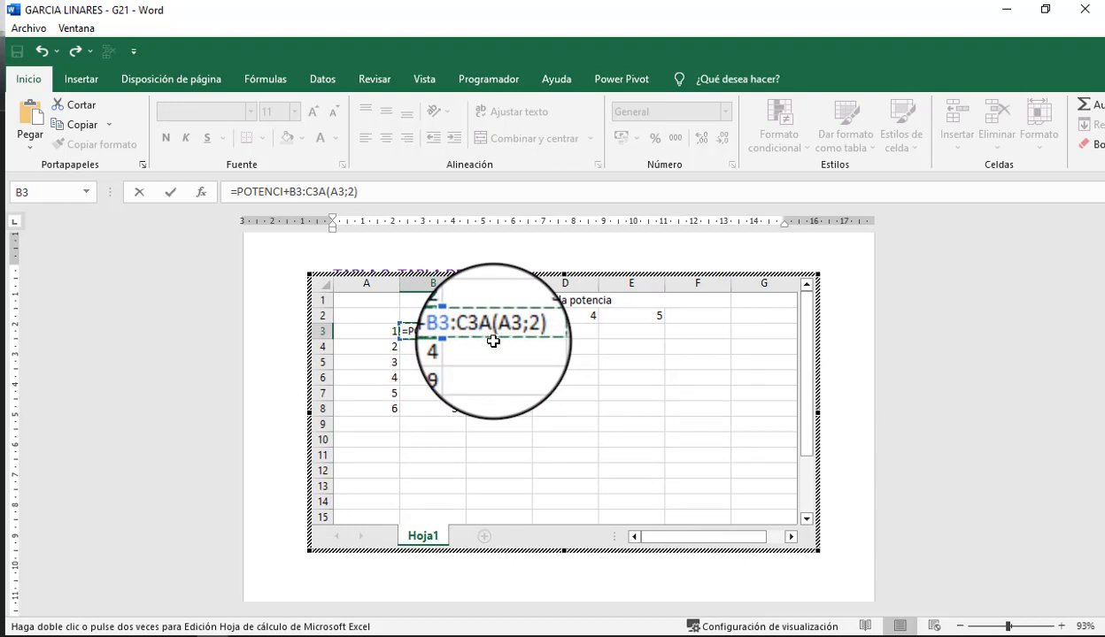
{"action": "key", "text": "Return"}
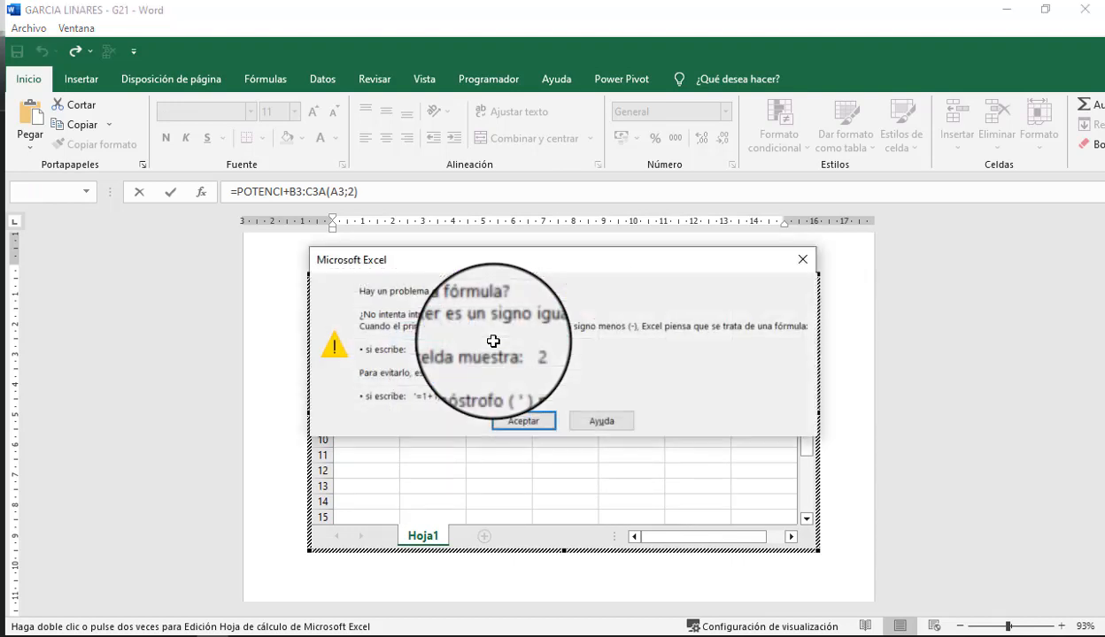
{"action": "left_click", "coordinate": [521, 421]}
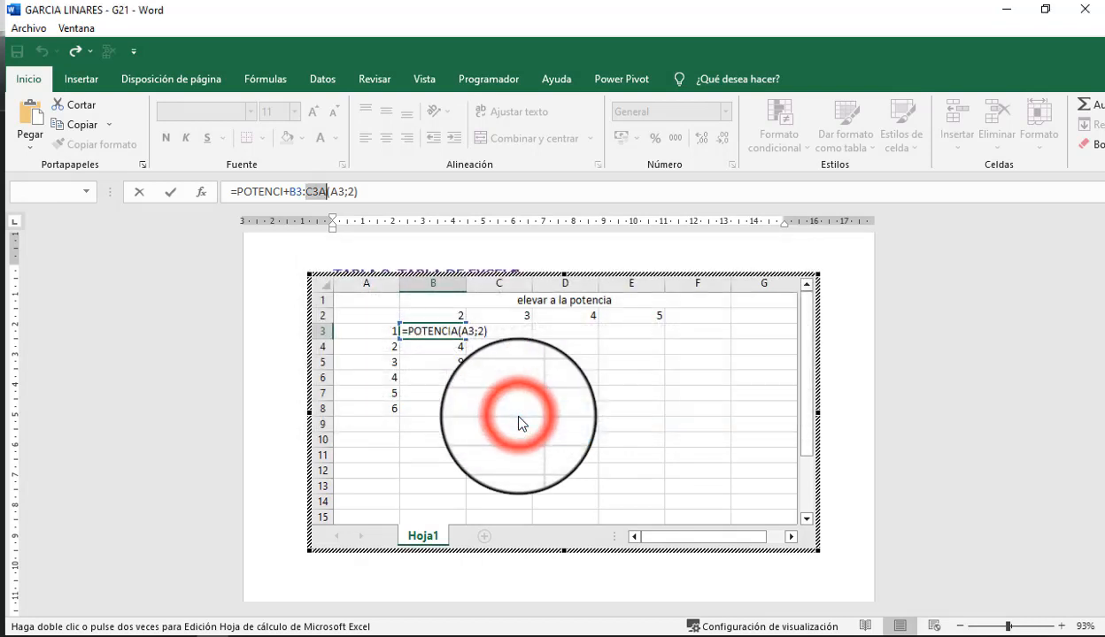
{"action": "left_click", "coordinate": [462, 331]}
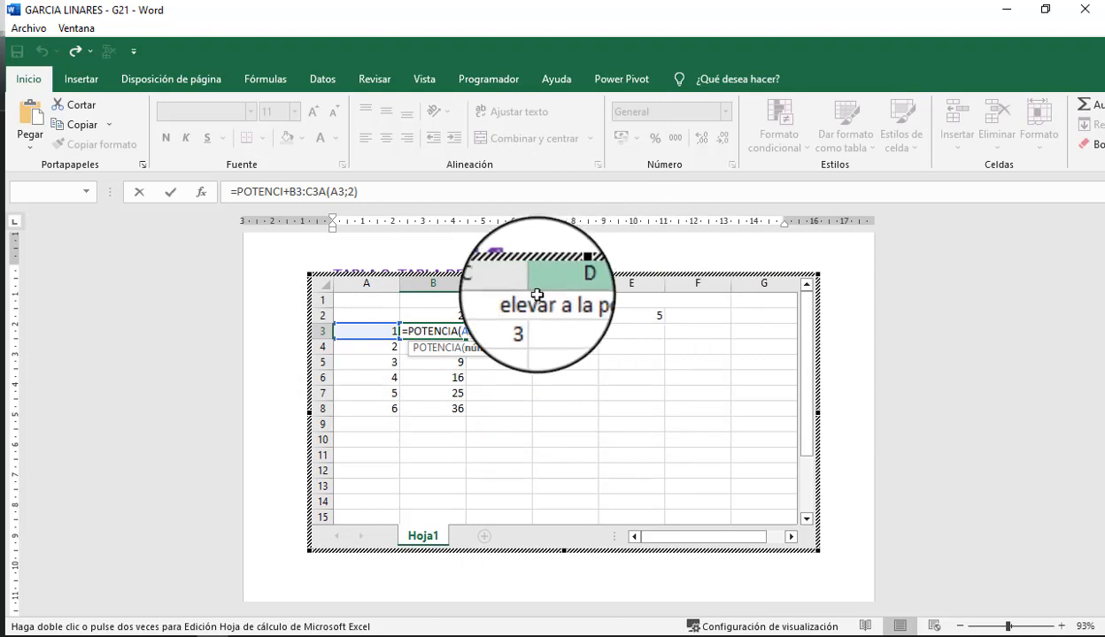
{"action": "left_click", "coordinate": [496, 326]}
{"action": "key", "text": "Return"}
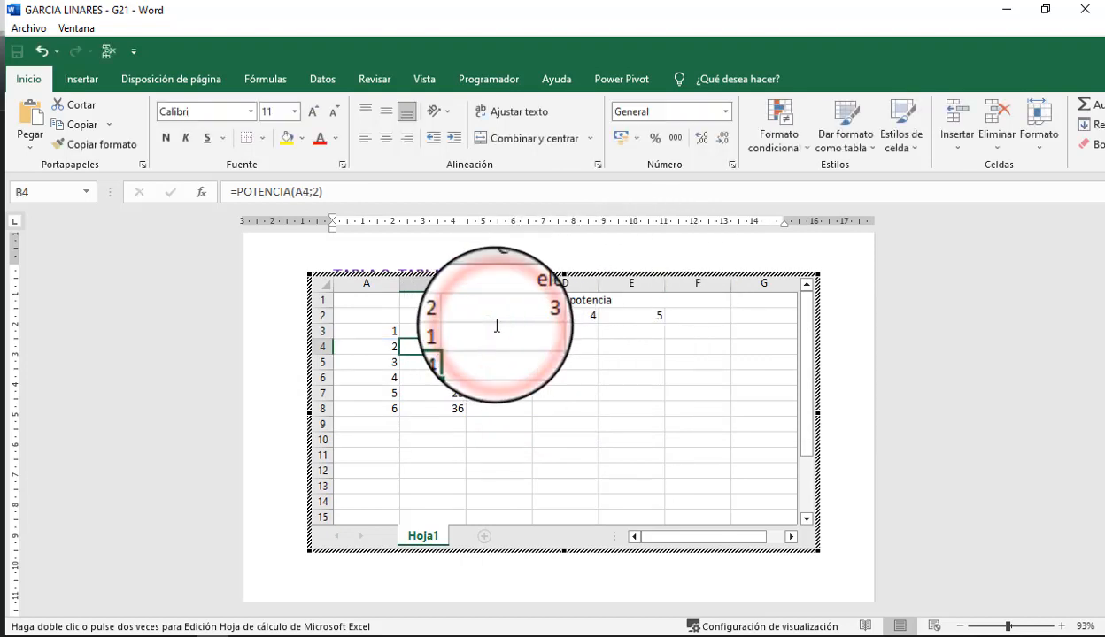
Open the formula in B3 for editing and place the cursor at its A3 reference
{"action": "double_click", "coordinate": [443, 330]}
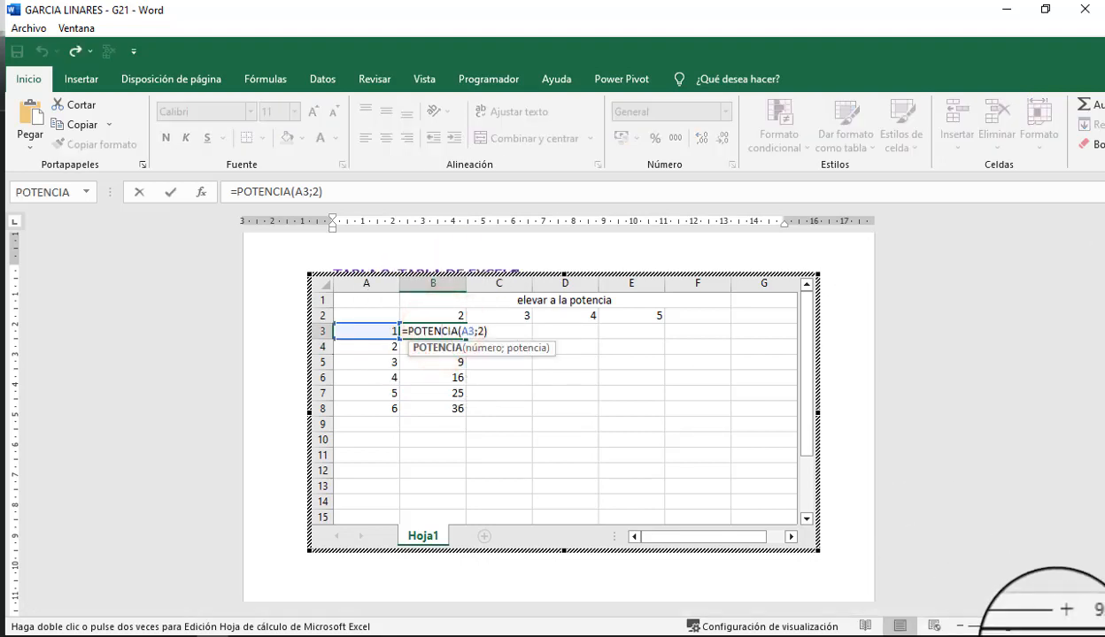
{"action": "left_click", "coordinate": [1038, 627]}
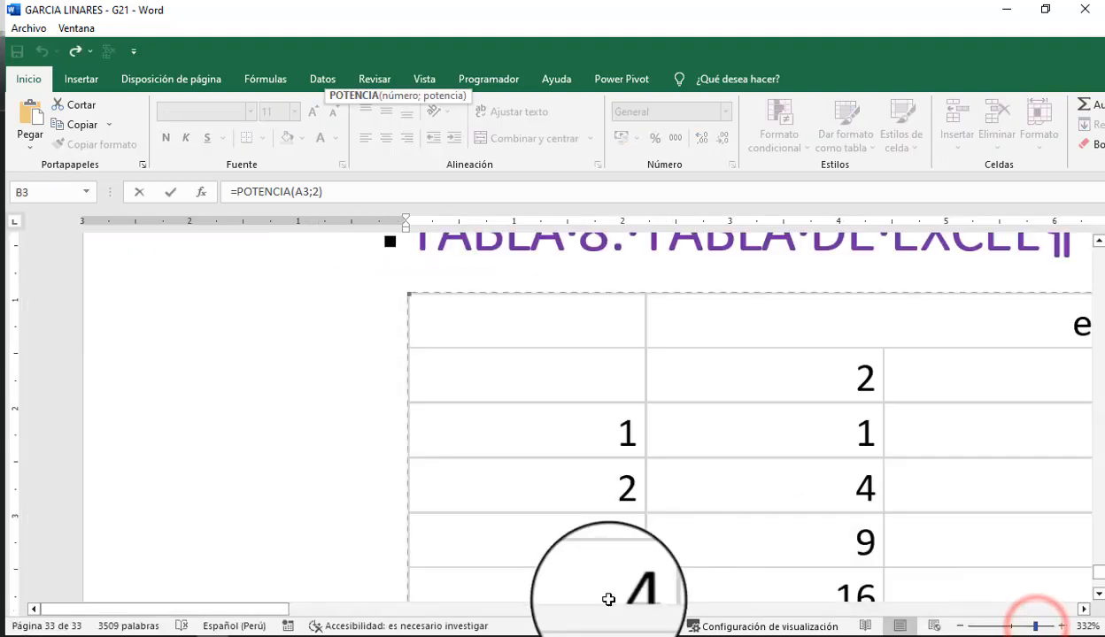
{"action": "left_click", "coordinate": [851, 438]}
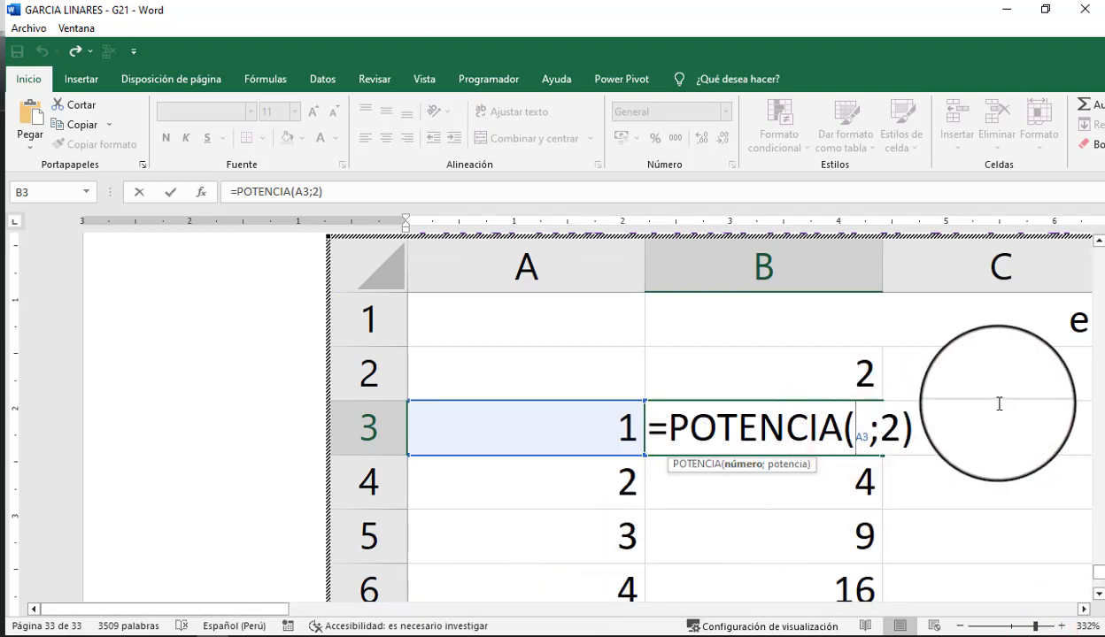